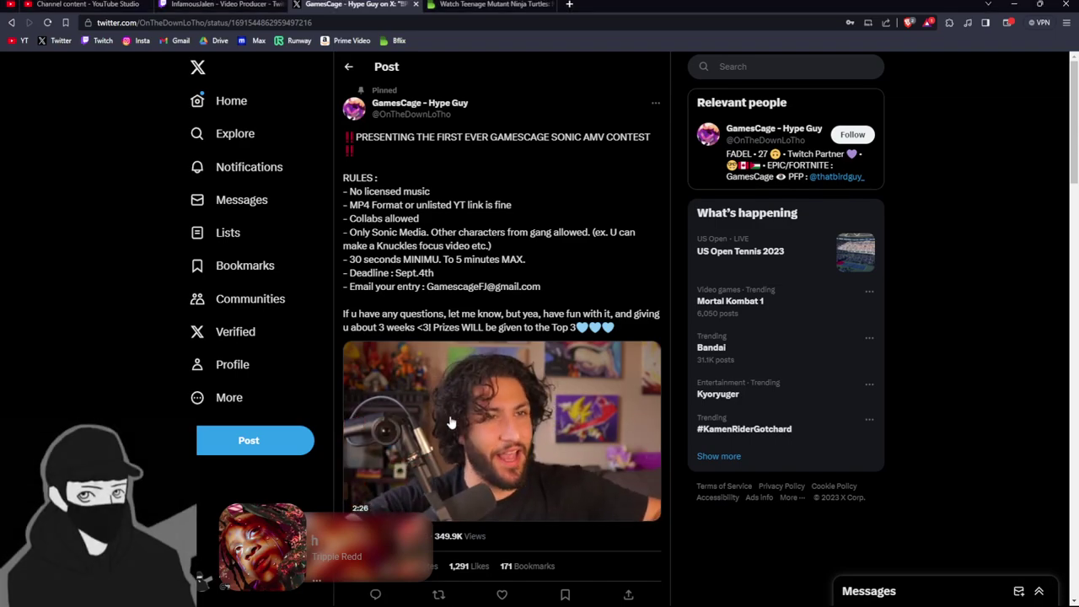
# Read the GamesCage Sonic AMV contest rules, and bring up the YouTube search results for sonic trailers.
pyautogui.scroll(-2, 446, 417)
pyautogui.scroll(2, 445, 417)
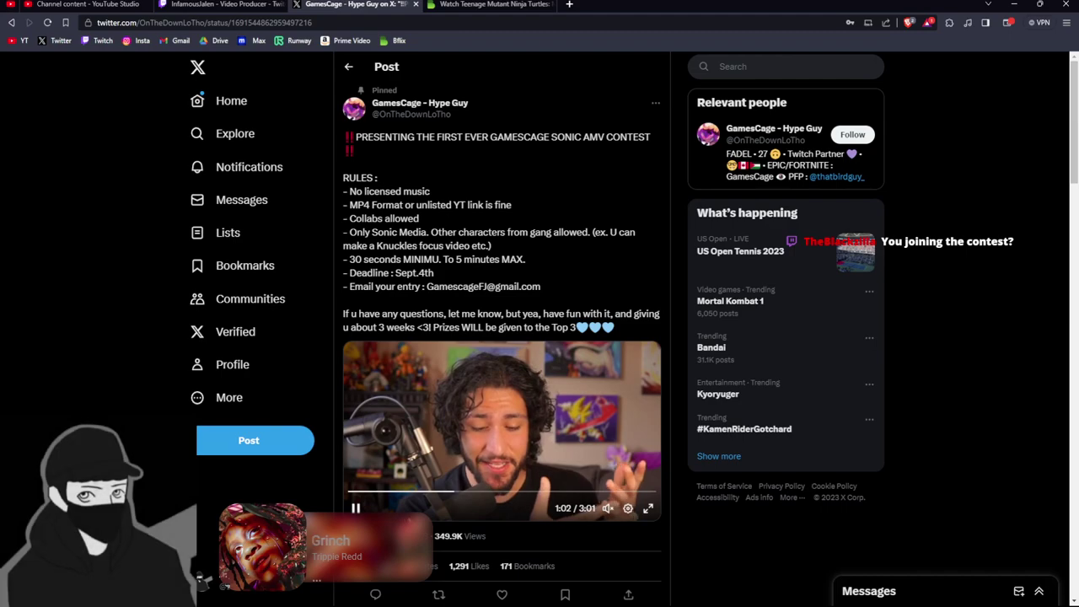
pyautogui.click(85, 5)
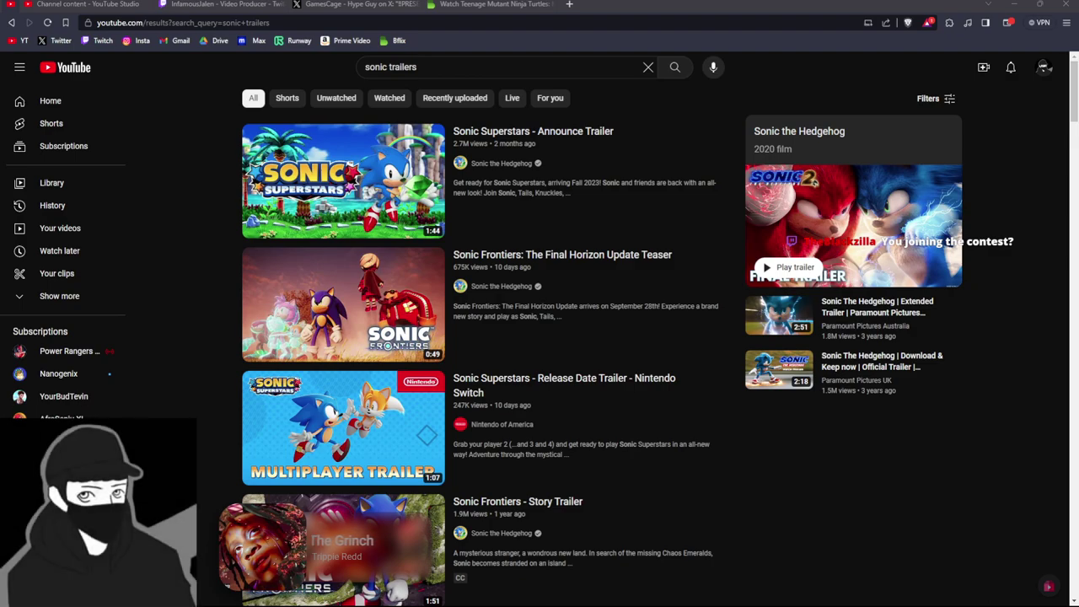
# Switch to DaVinci Resolve and lay the imported No More Heroes 2 clip's audio on a new timeline, removing its video.
pyautogui.hotkey('alt', 'Tab')
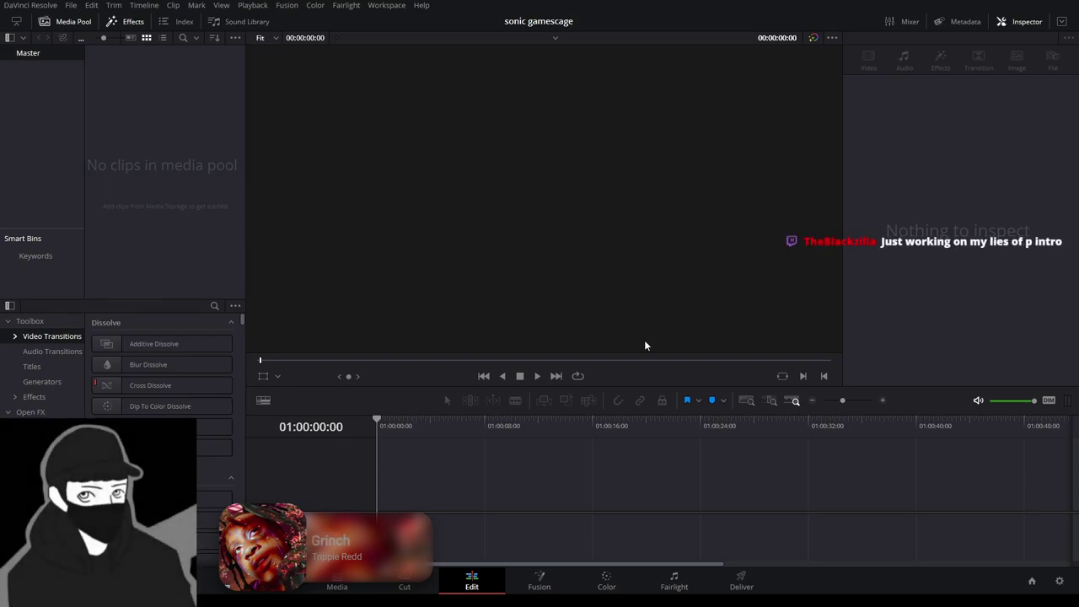
pyautogui.moveTo(641, 340); pyautogui.dragTo(159, 165)
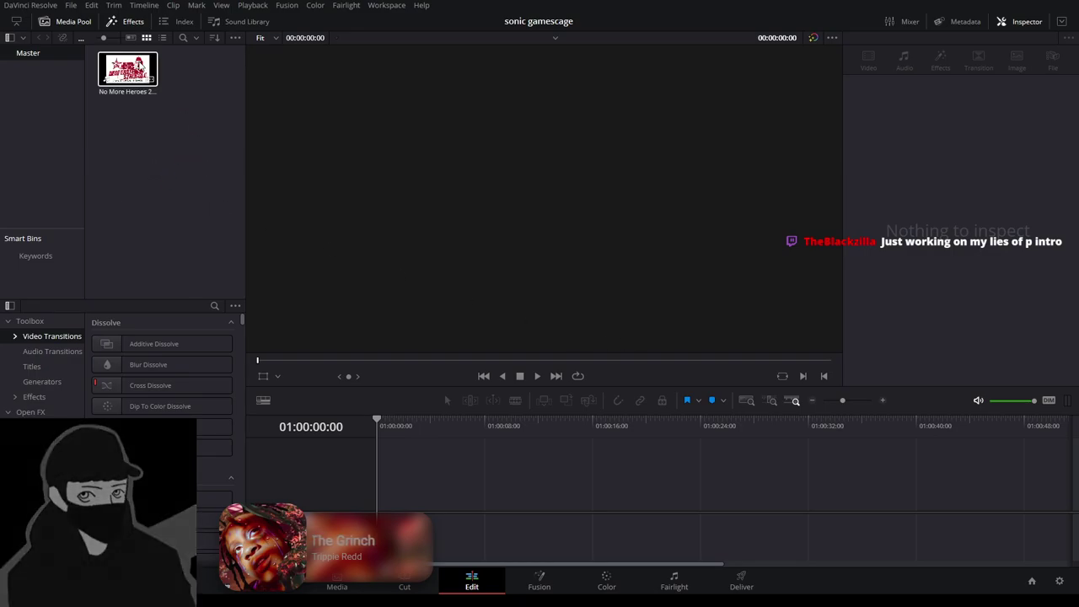
pyautogui.moveTo(128, 69); pyautogui.dragTo(438, 469)
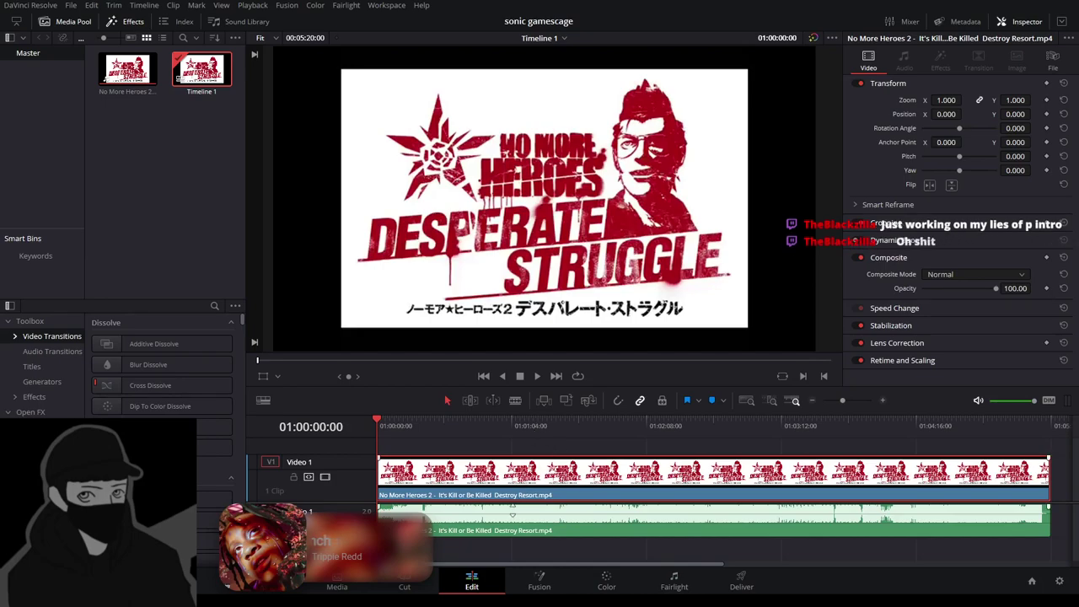
pyautogui.press('Delete')
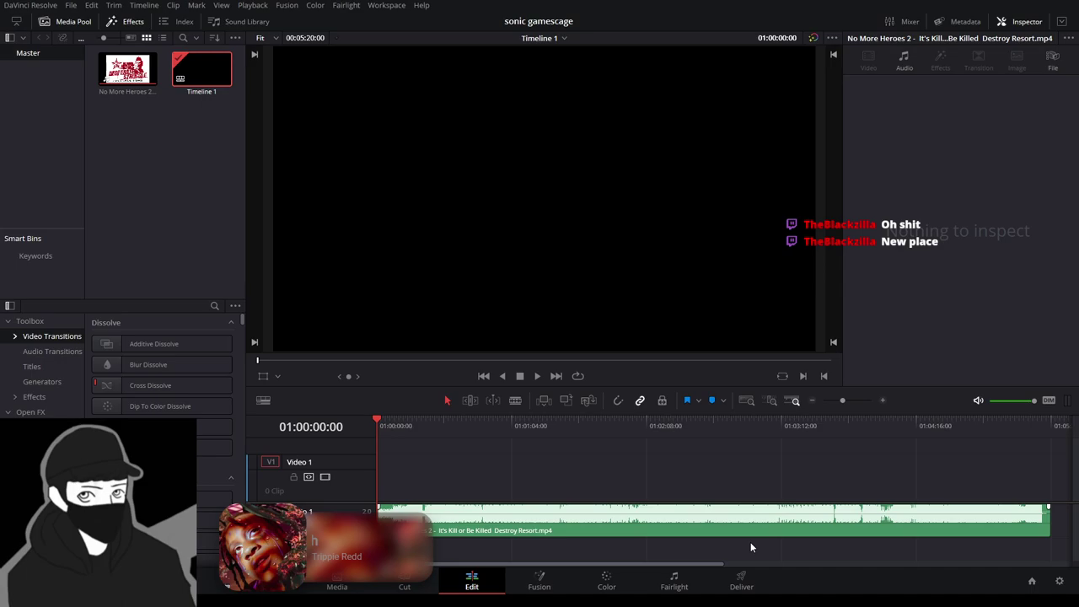
pyautogui.moveTo(756, 514)
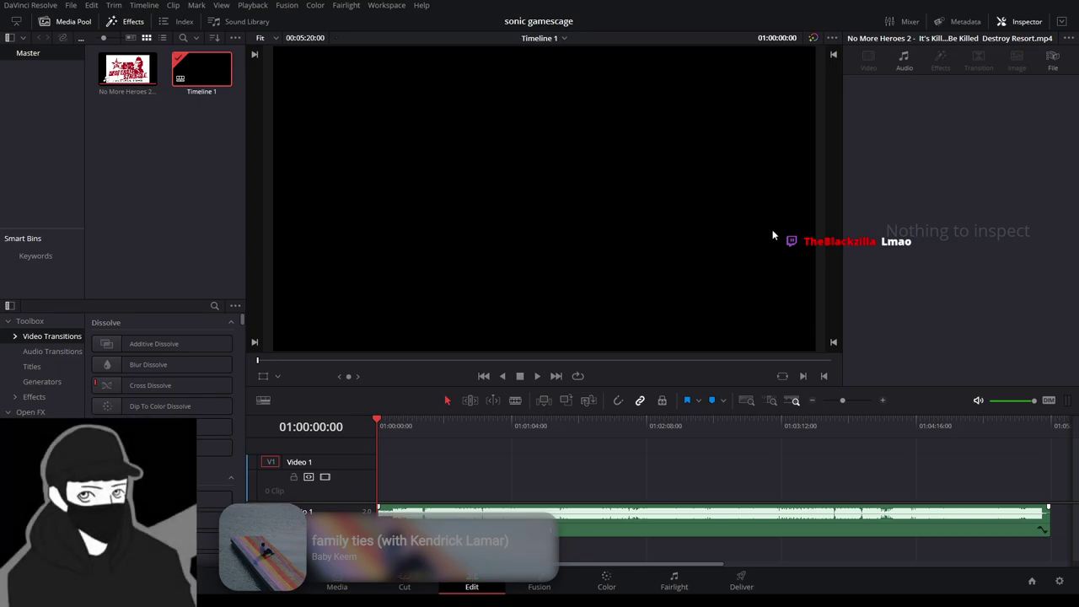
# Play the opening seconds of the No More Heroes 2 music track to hear its intro.
pyautogui.click(538, 376)
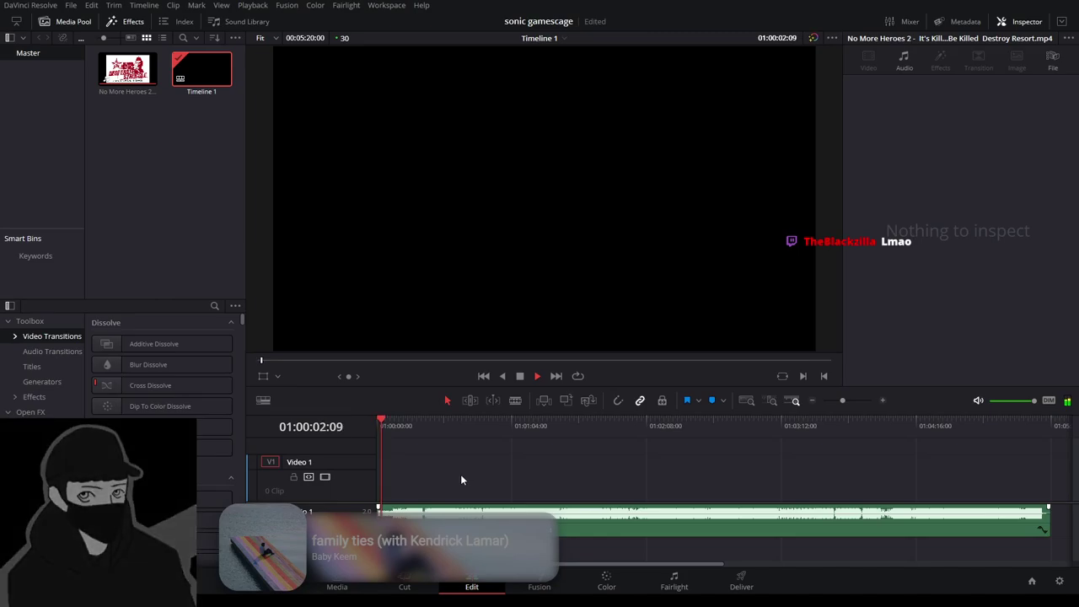
pyautogui.click(519, 377)
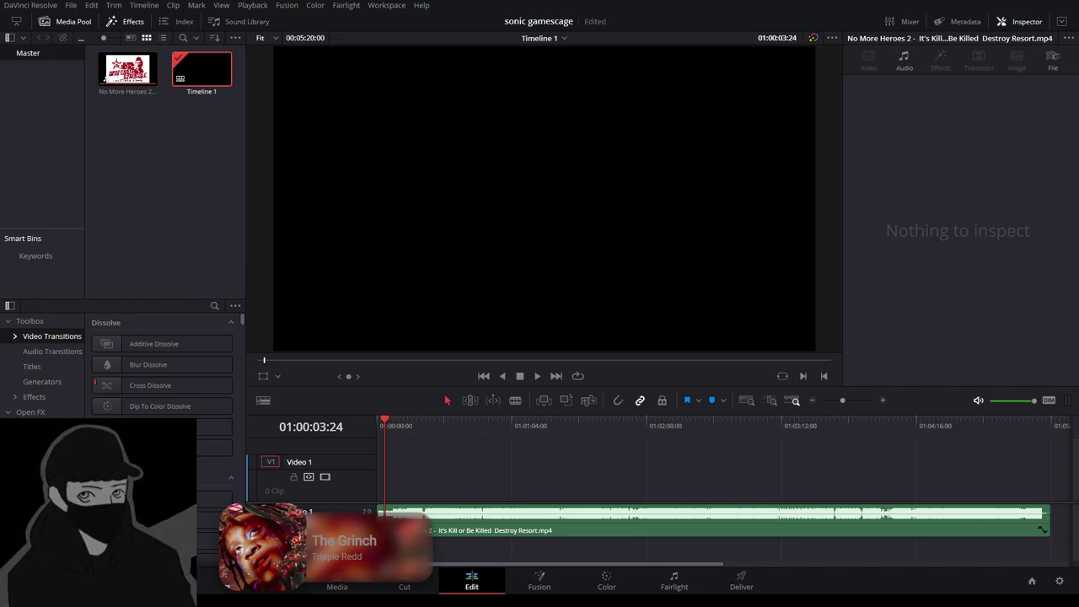
pyautogui.click(521, 376)
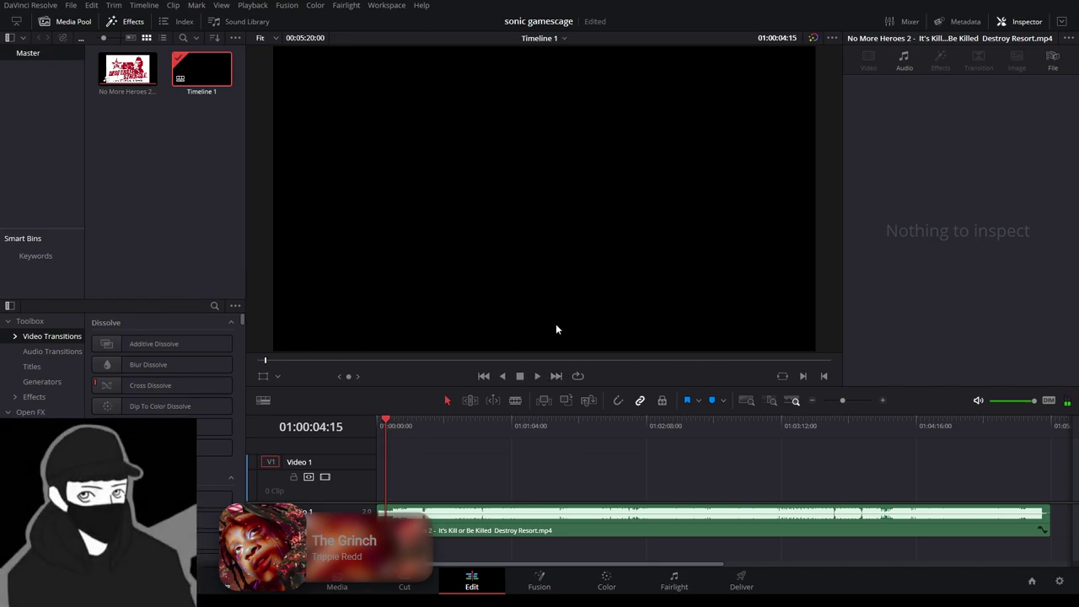
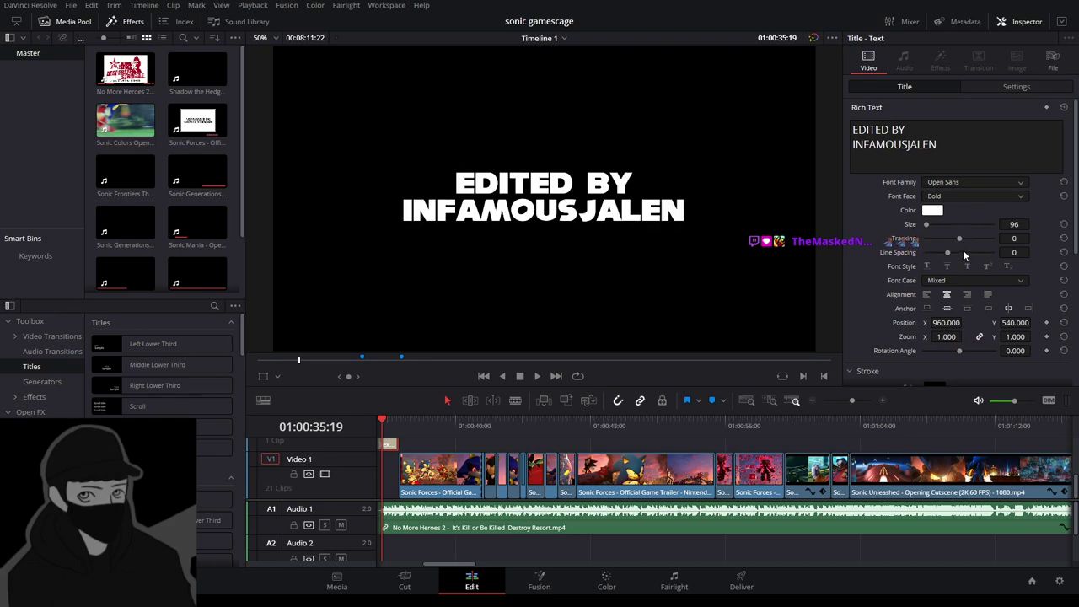
# Style the "EDITED BY INFAMOUSJALEN" title with size 101, line spacing 26 and tracking 4.
pyautogui.click(993, 135)
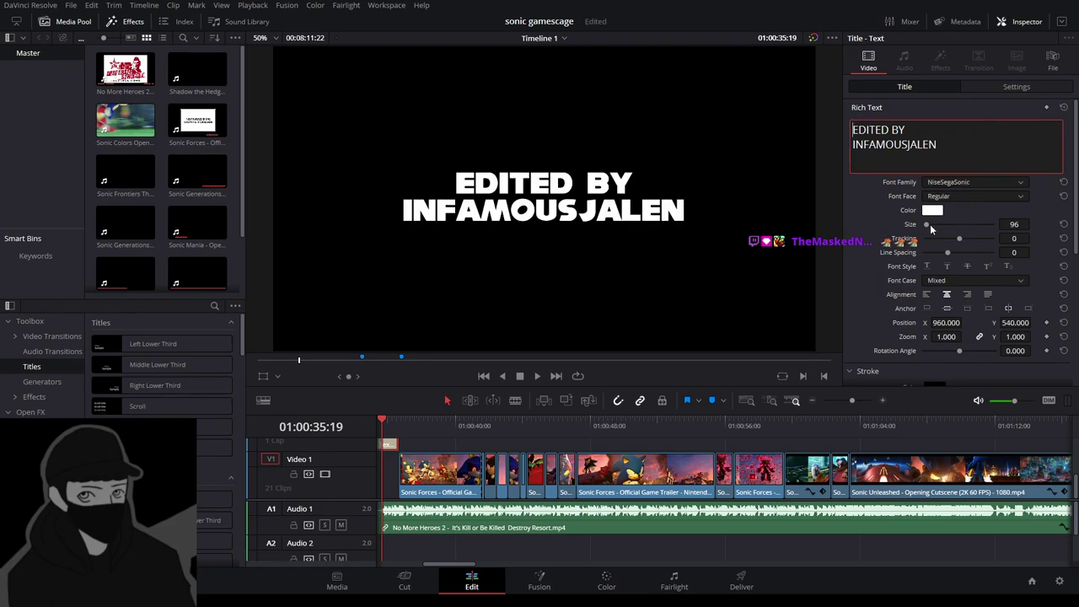
pyautogui.moveTo(930, 225); pyautogui.dragTo(928, 229)
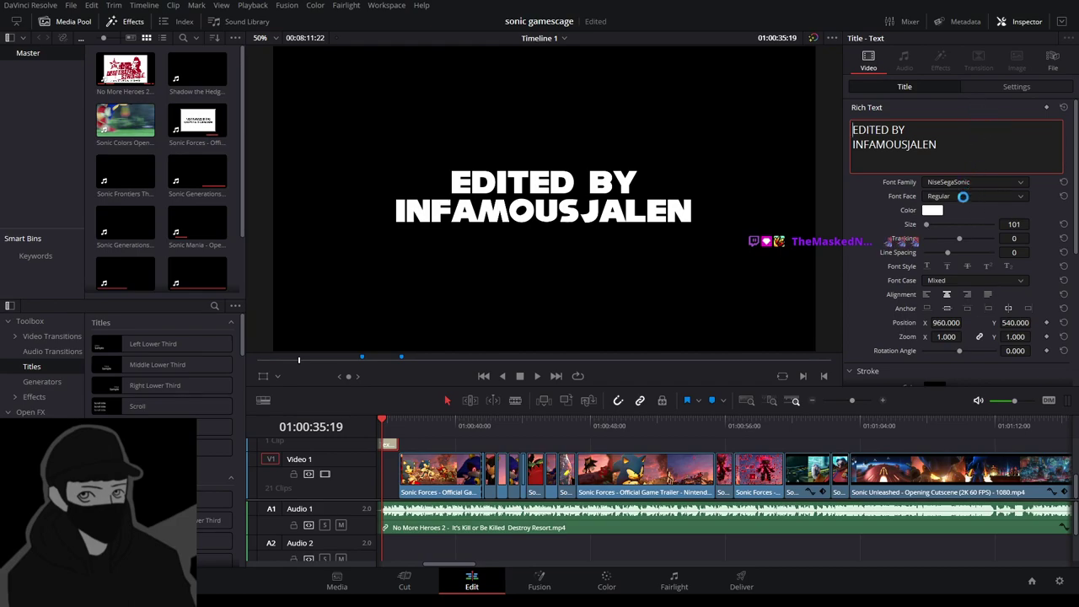
pyautogui.moveTo(946, 251)
pyautogui.mouseDown()
pyautogui.moveTo(957, 249)
pyautogui.moveTo(949, 246)
pyautogui.mouseUp()
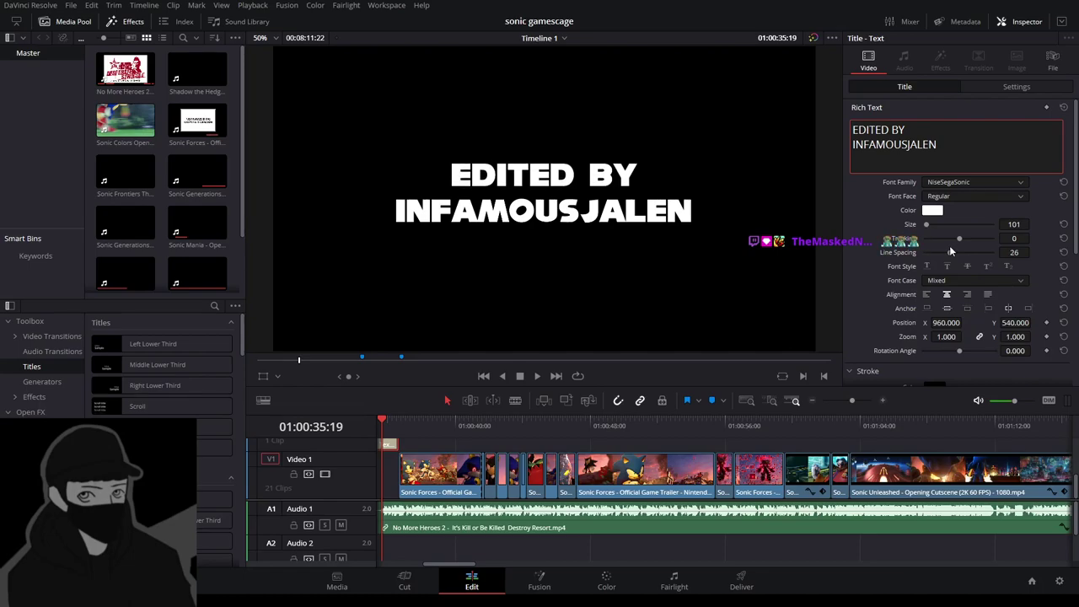
pyautogui.click(961, 235)
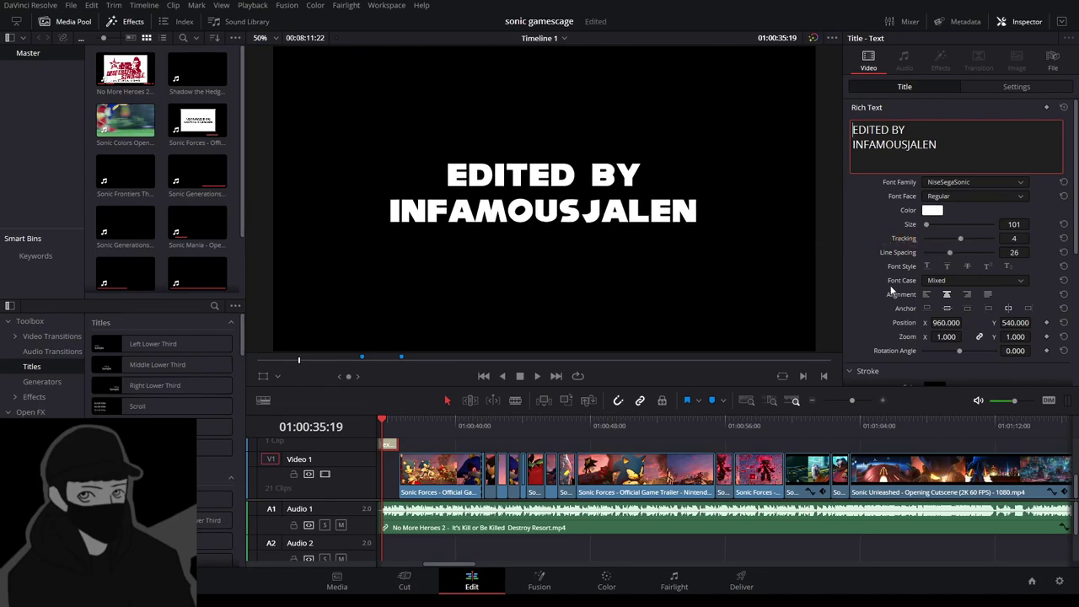
# Move the title clip down onto the Video 1 track, directly before the first Sonic Forces clip.
pyautogui.scroll(-1, 923, 288)
pyautogui.scroll(-1, 920, 288)
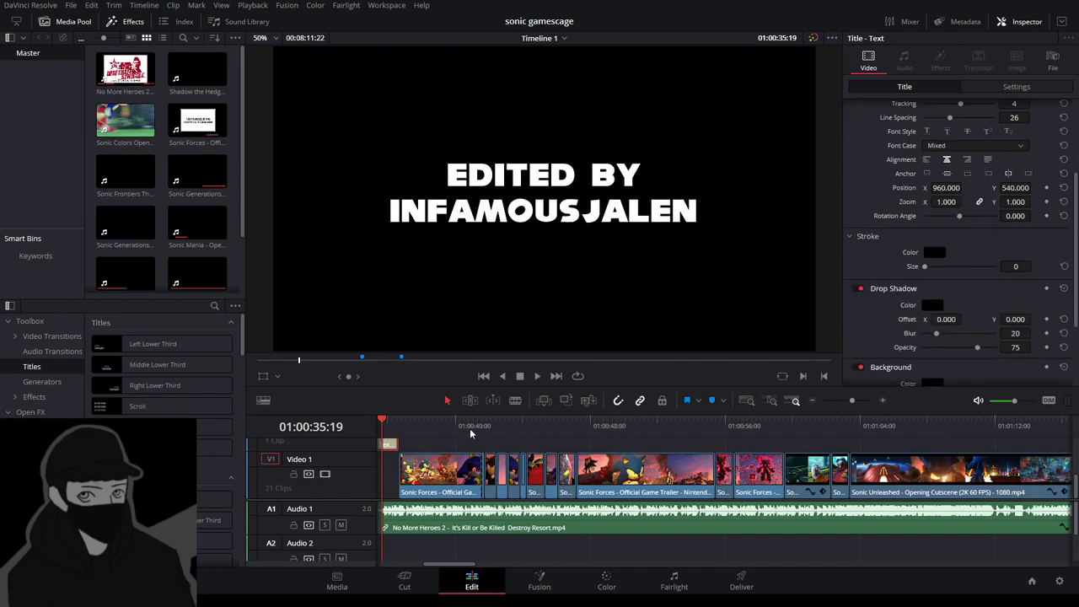
pyautogui.moveTo(389, 449); pyautogui.dragTo(392, 464)
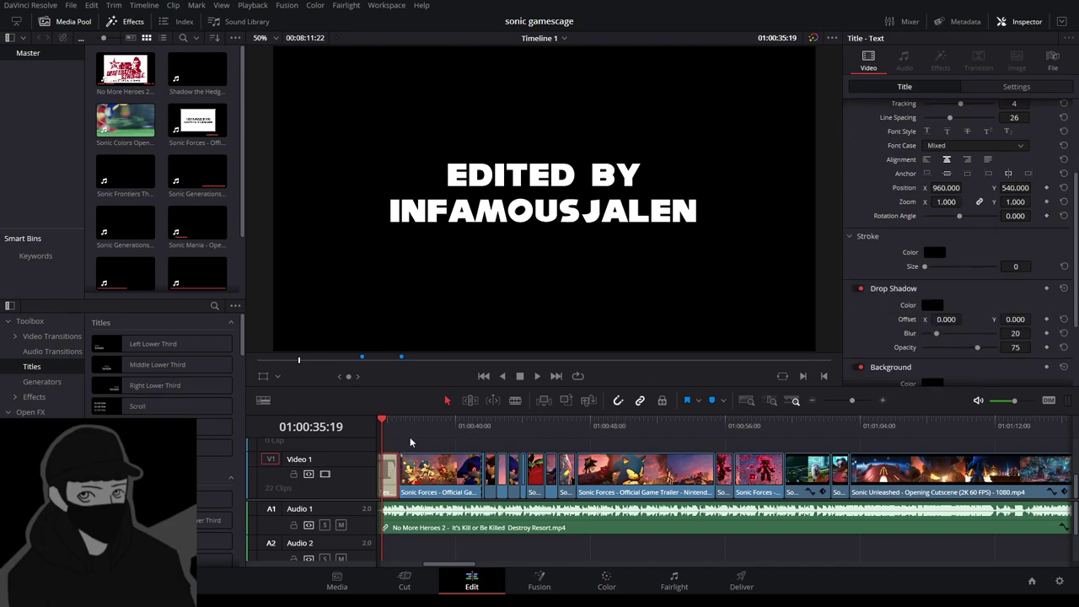
# Play back the whole edit from the start of the timeline until past the end of the Sonic Unleashed clip.
pyautogui.press('Home')
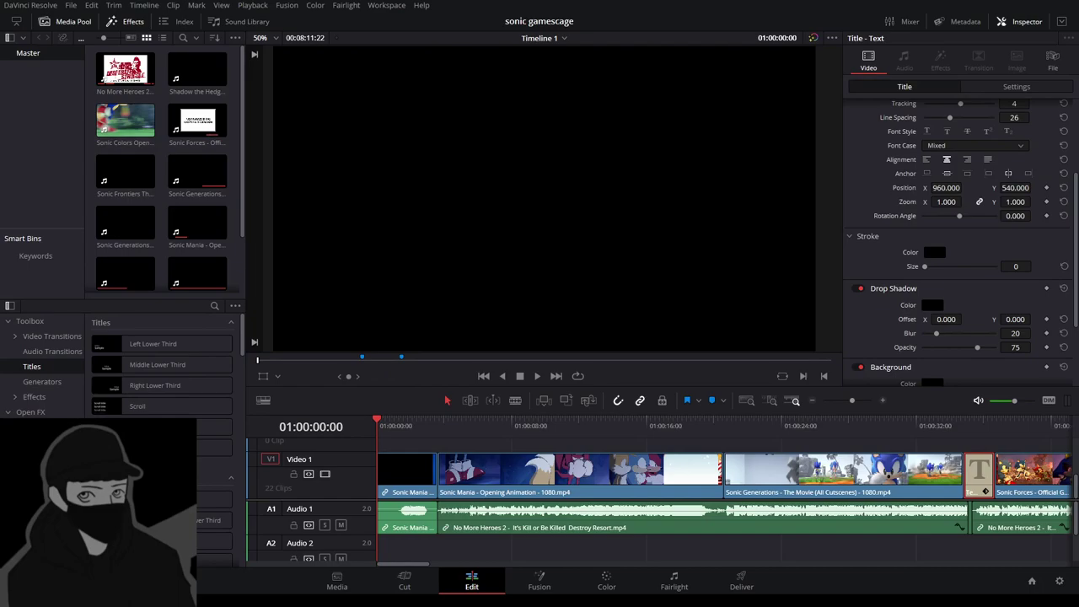
pyautogui.press('q')
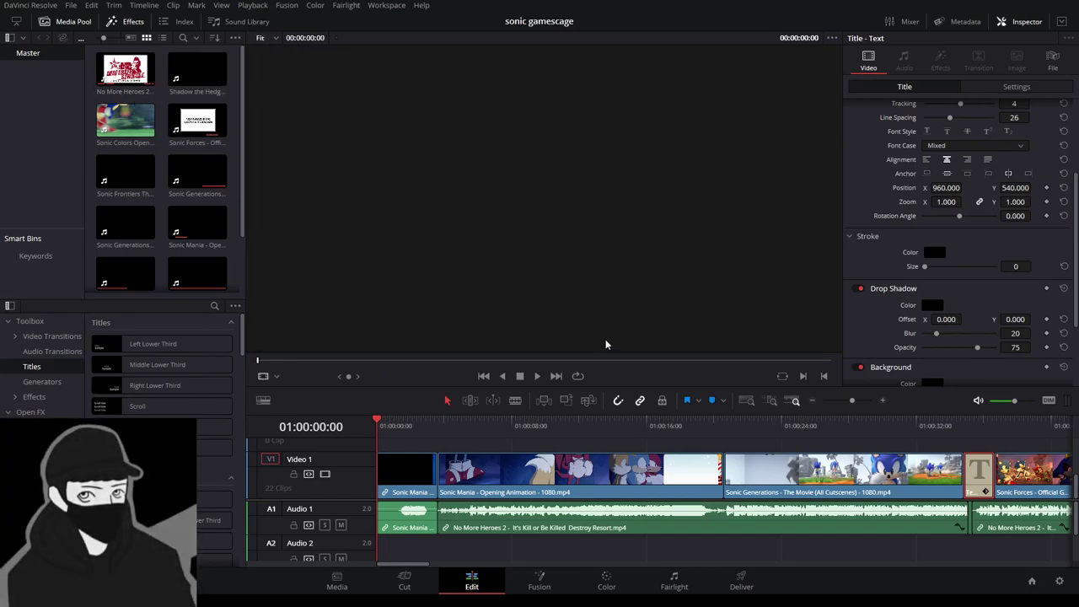
pyautogui.click(537, 376)
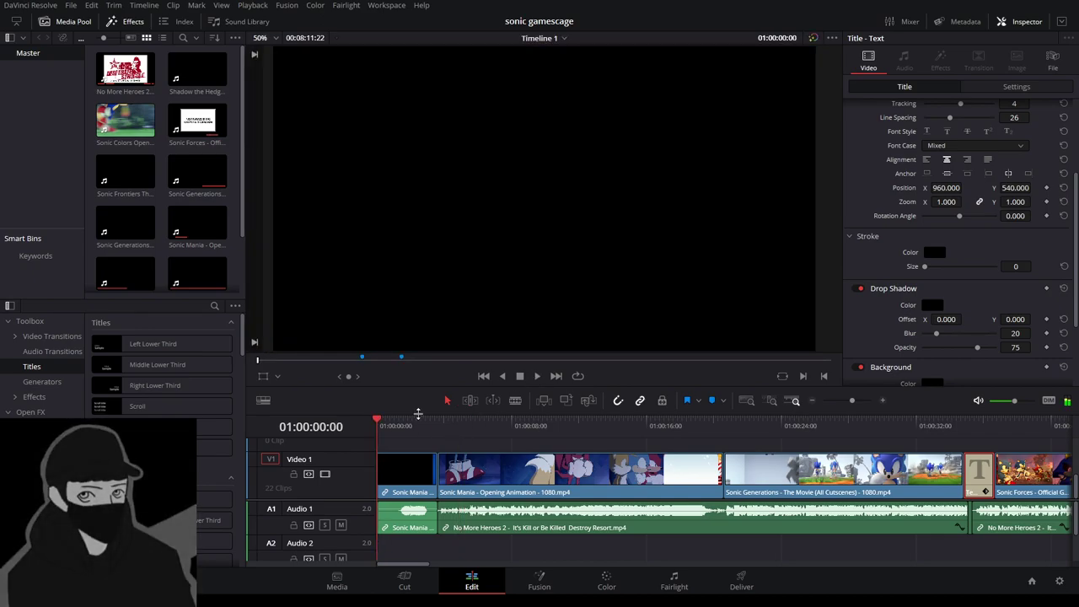
pyautogui.click(537, 377)
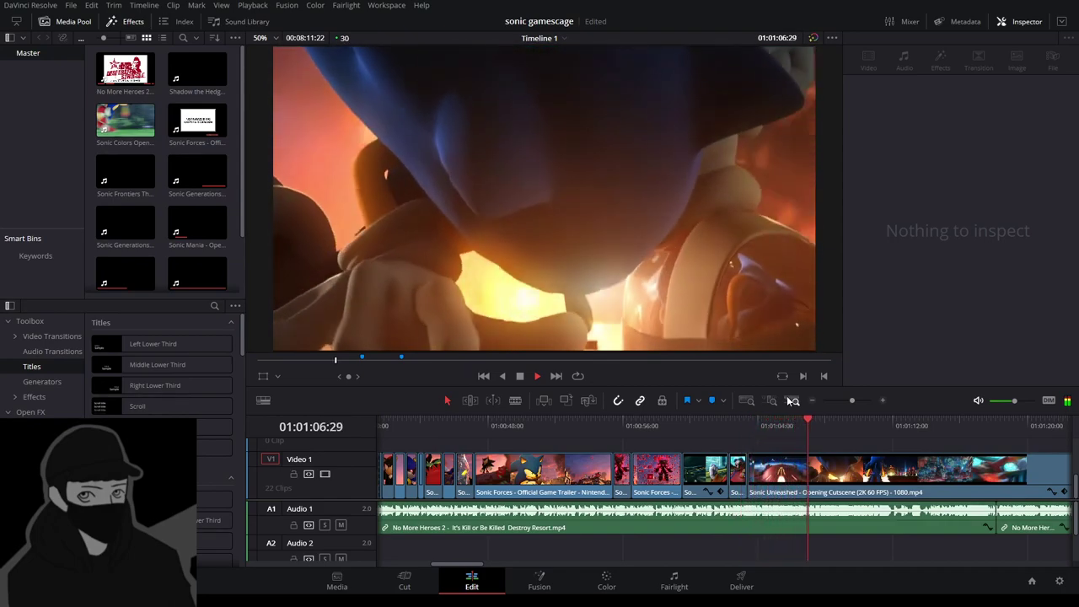
pyautogui.scroll(3, 713, 474)
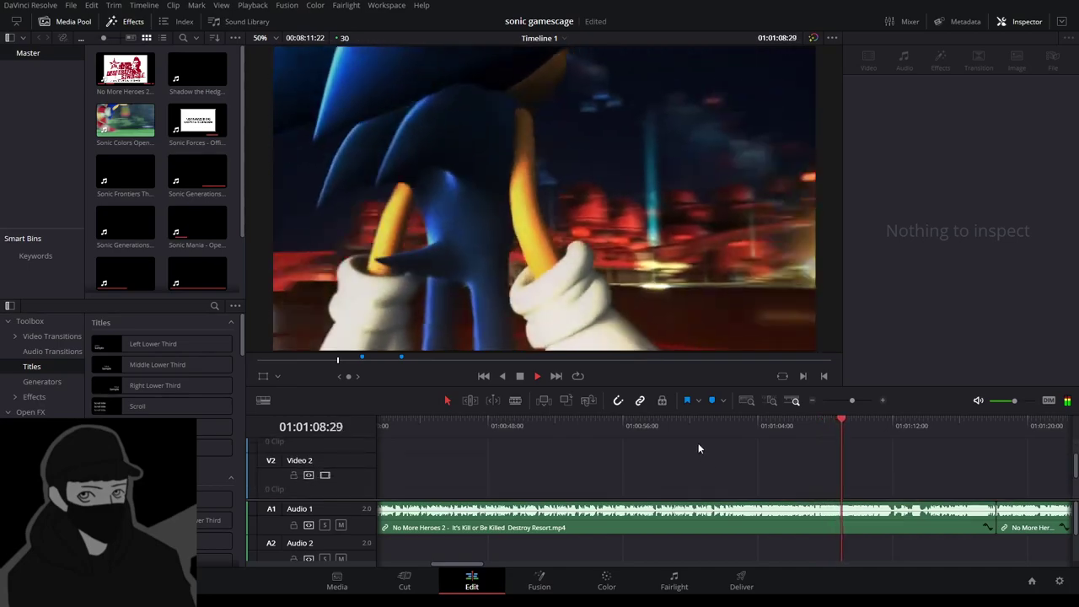
pyautogui.scroll(-3, 698, 449)
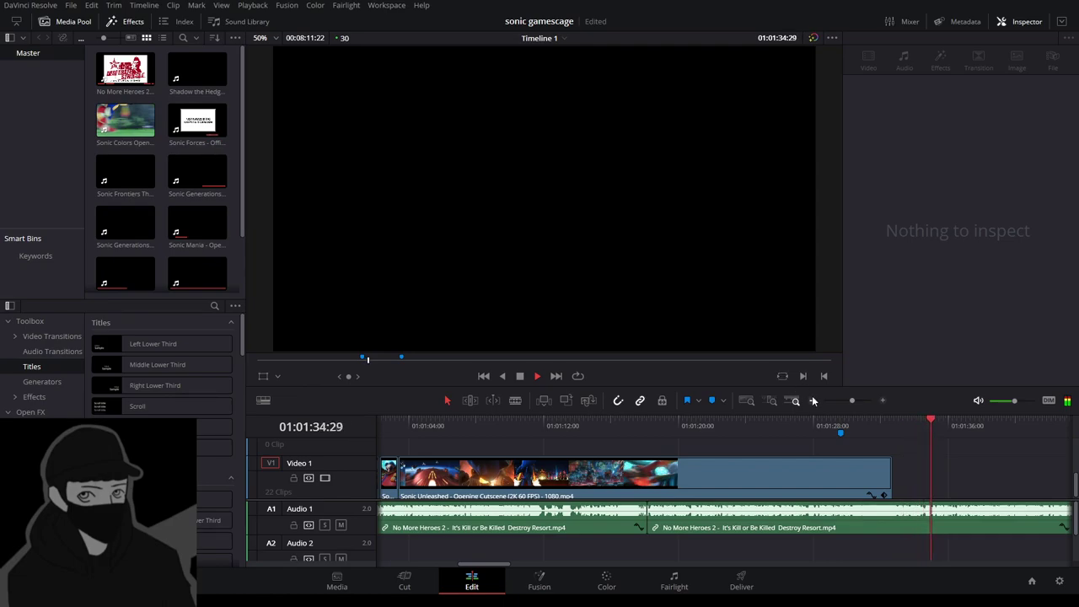
pyautogui.click(814, 401)
pyautogui.click(521, 376)
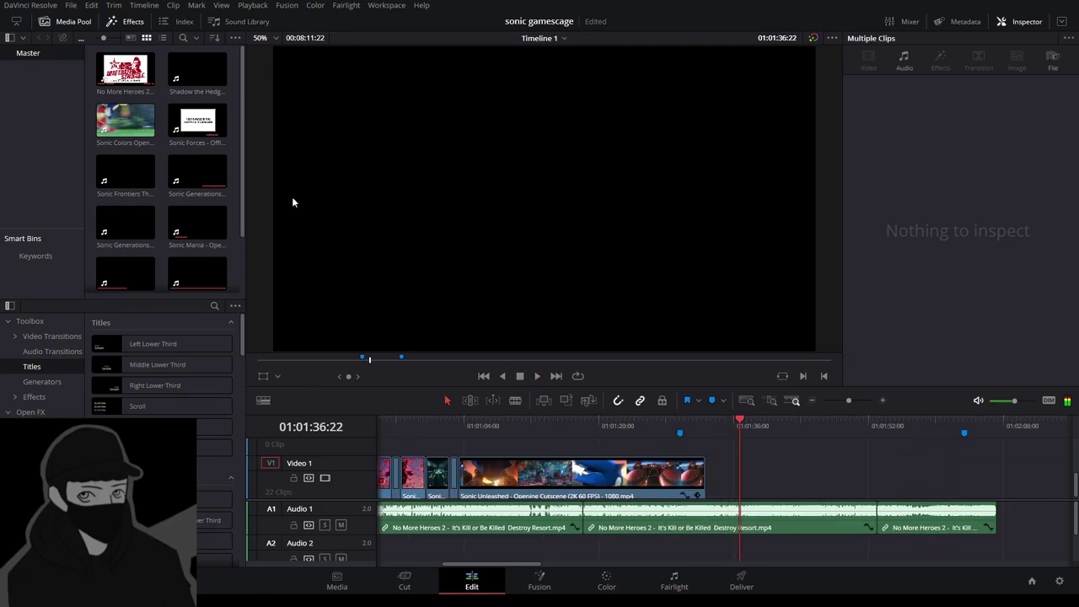
# Preview the Shadow the Hedgehog (2005) clip and place it on Video 1 and Audio 1, just past the end of the music.
pyautogui.click(180, 180)
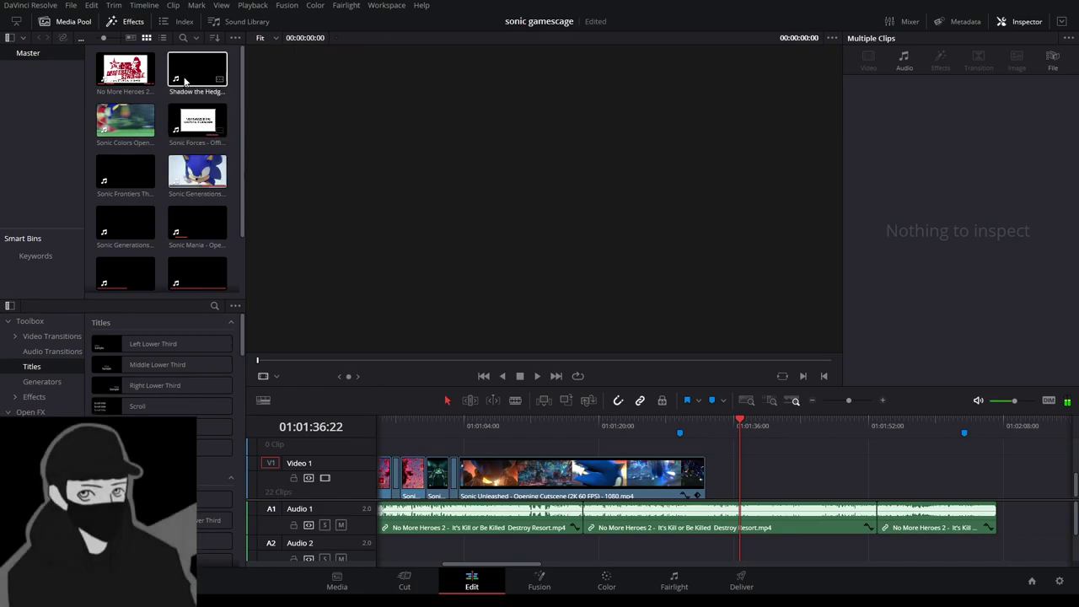
pyautogui.click(183, 80)
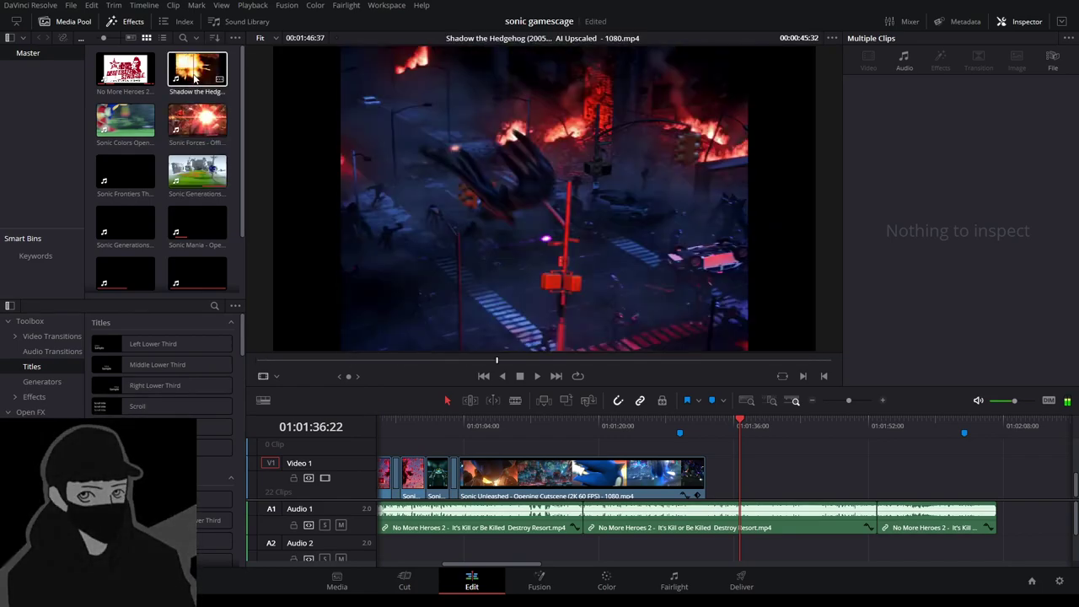
pyautogui.moveTo(190, 79); pyautogui.dragTo(962, 478)
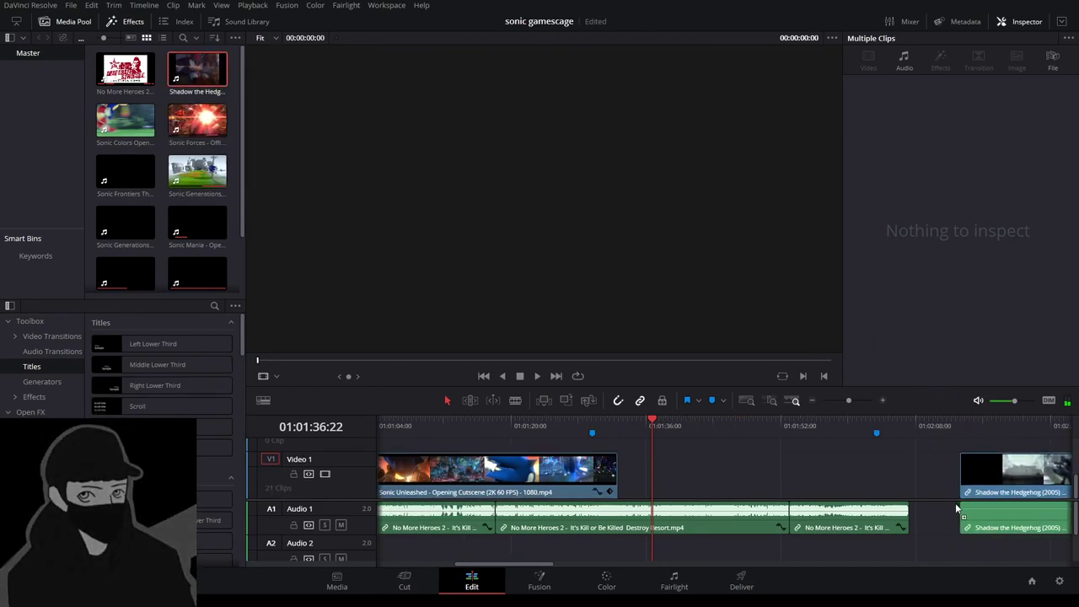
# Review the Shadow the Hedgehog footage on the timeline, ending at 01:02:25:06 on the shot of Shadow holding a gun.
pyautogui.click(537, 377)
pyautogui.click(812, 402)
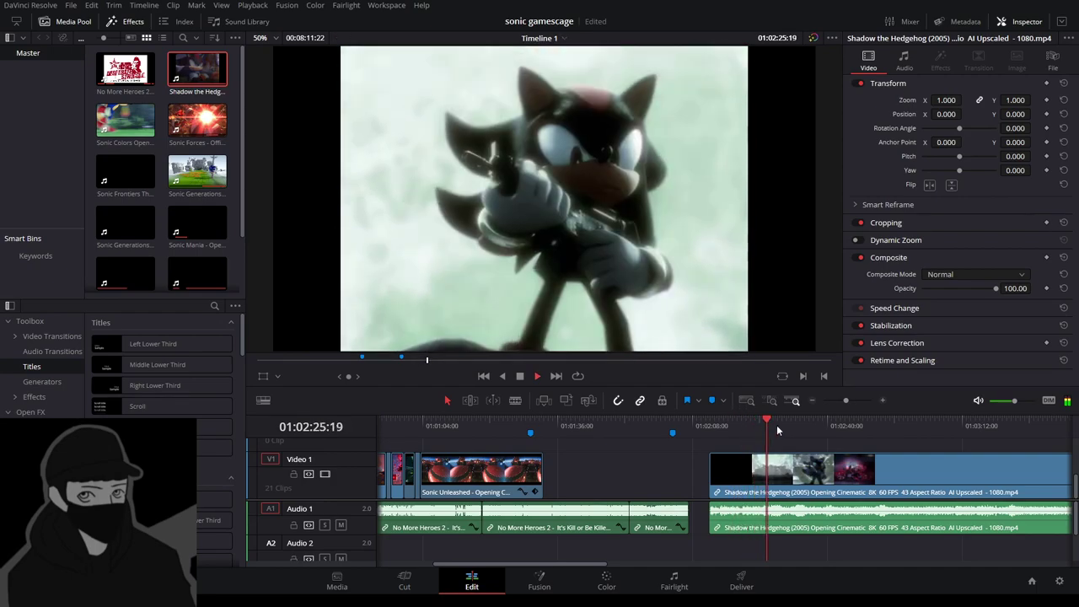
pyautogui.moveTo(780, 423); pyautogui.dragTo(757, 426)
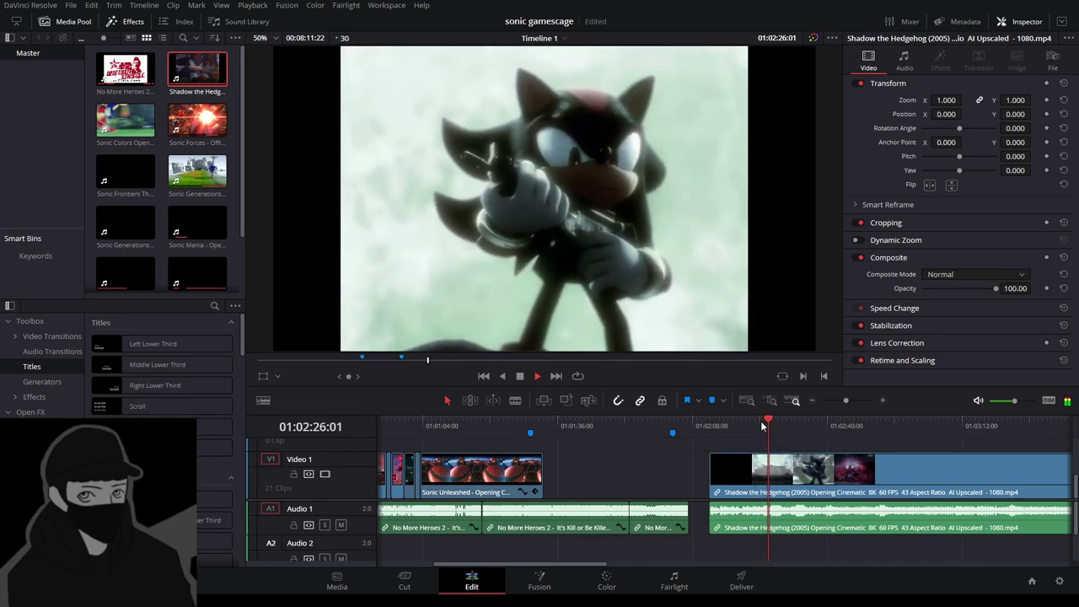
pyautogui.click(520, 376)
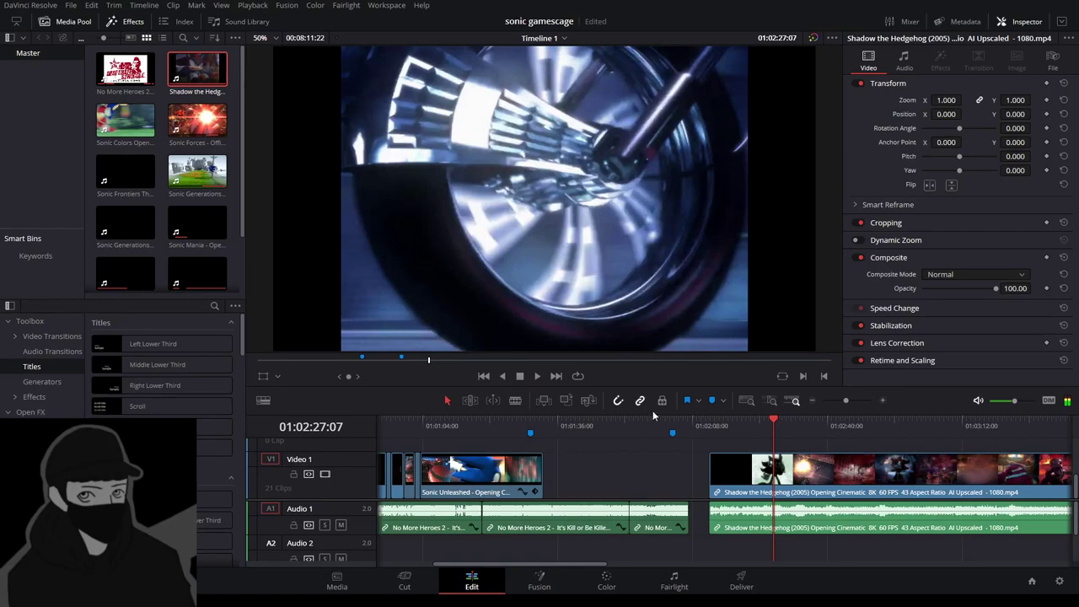
pyautogui.click(536, 377)
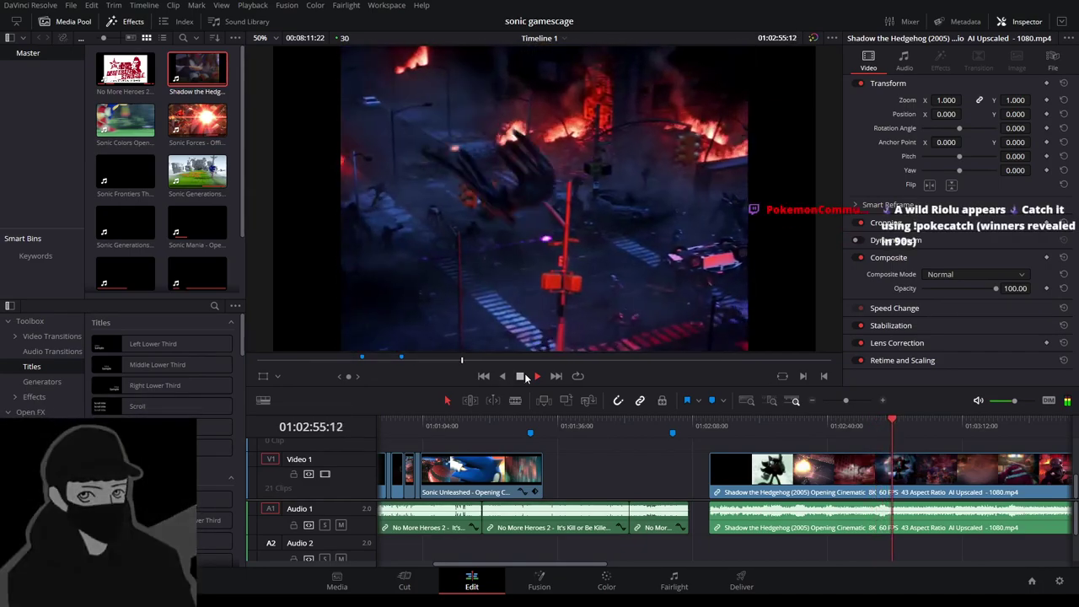
pyautogui.click(522, 376)
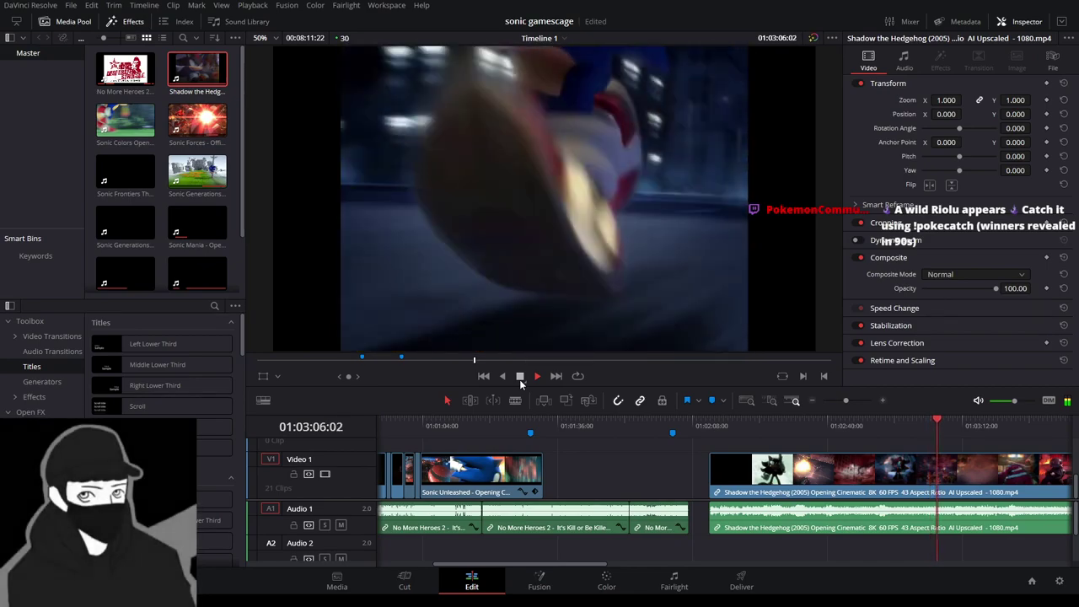
pyautogui.click(883, 428)
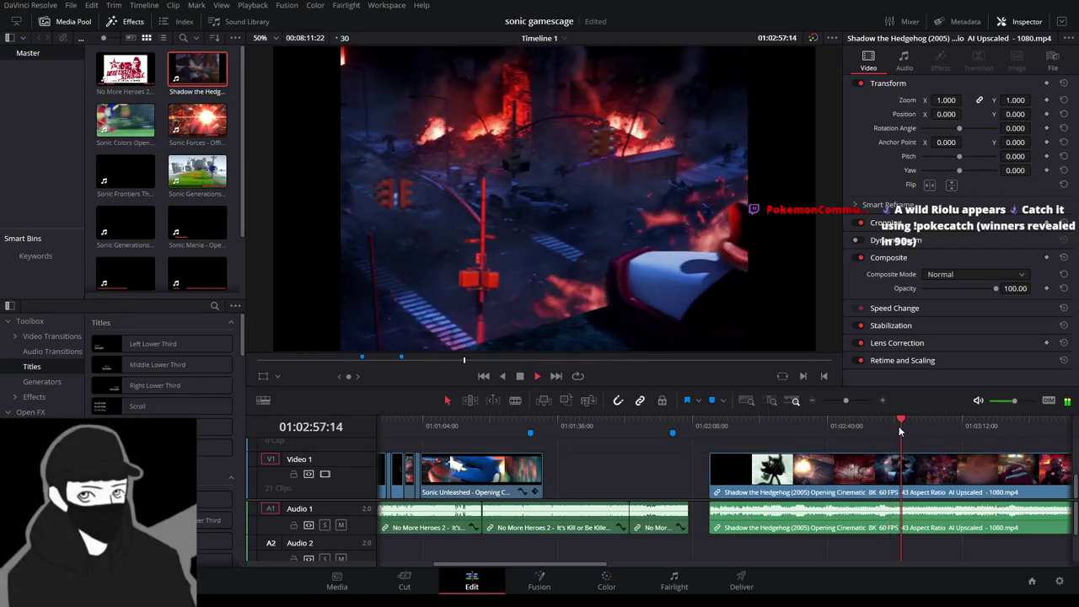
pyautogui.moveTo(766, 426); pyautogui.dragTo(758, 421)
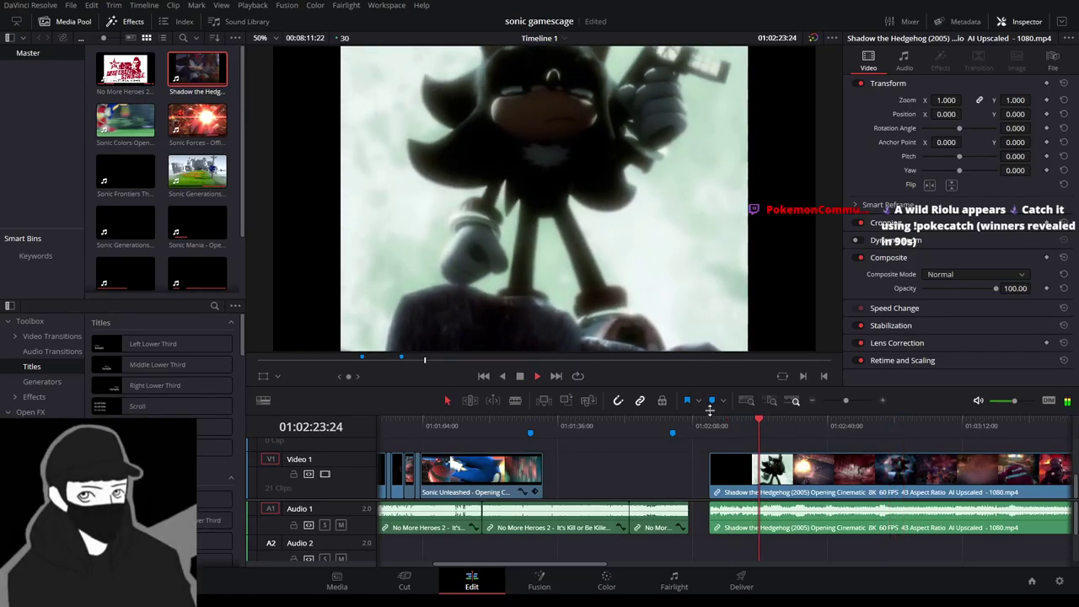
pyautogui.click(522, 377)
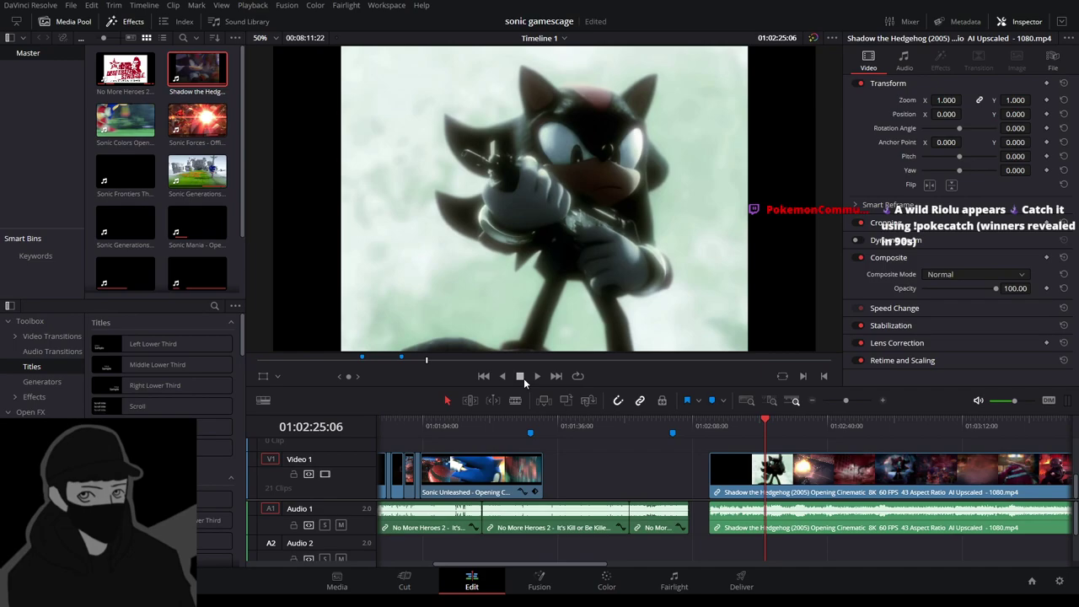
# Skim through the Shadow the Hedgehog footage on the timeline, from the moonlit cliff shot to the end of the clip.
pyautogui.press('space')
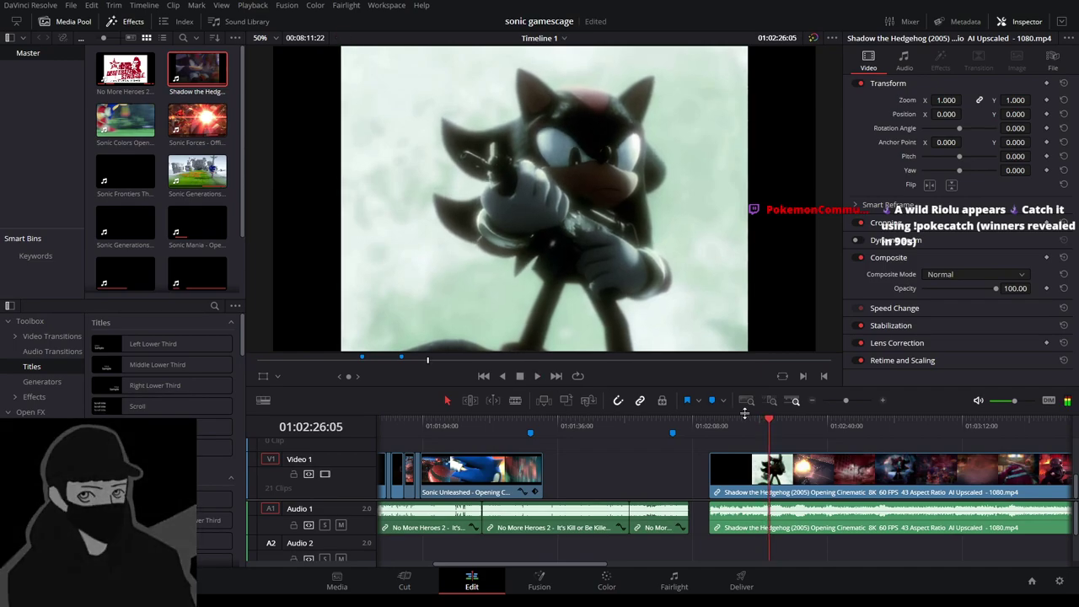
pyautogui.click(747, 422)
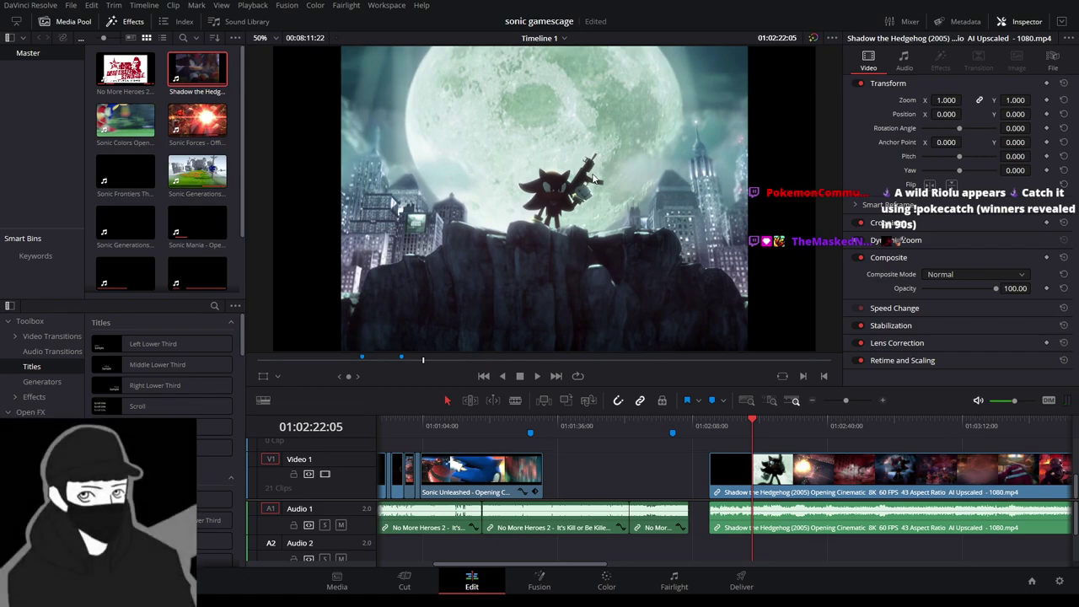
pyautogui.click(541, 377)
pyautogui.moveTo(755, 421); pyautogui.dragTo(827, 423)
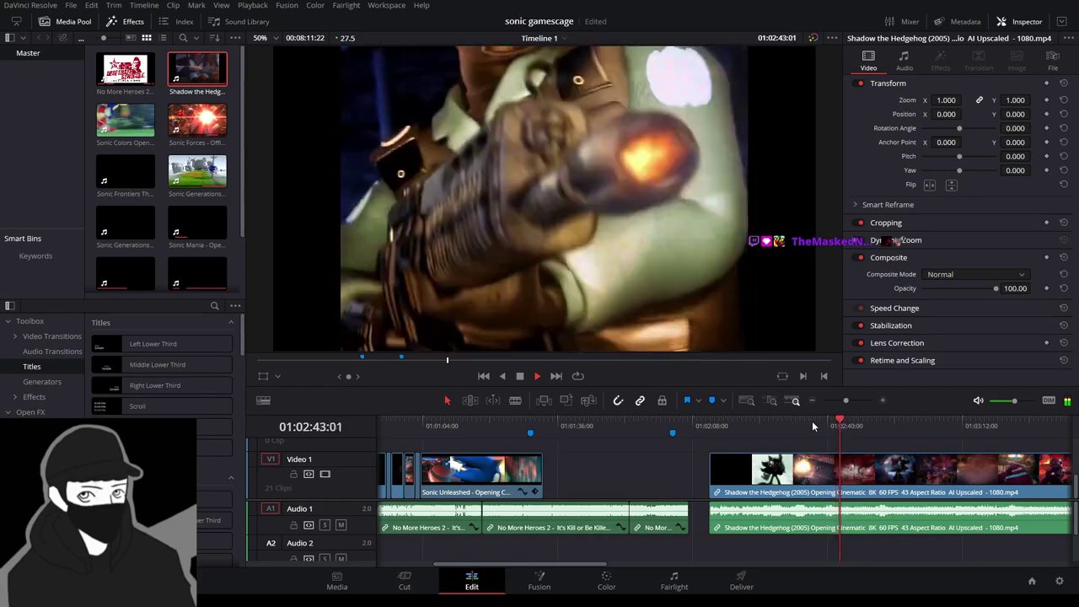
pyautogui.moveTo(850, 422); pyautogui.dragTo(896, 428)
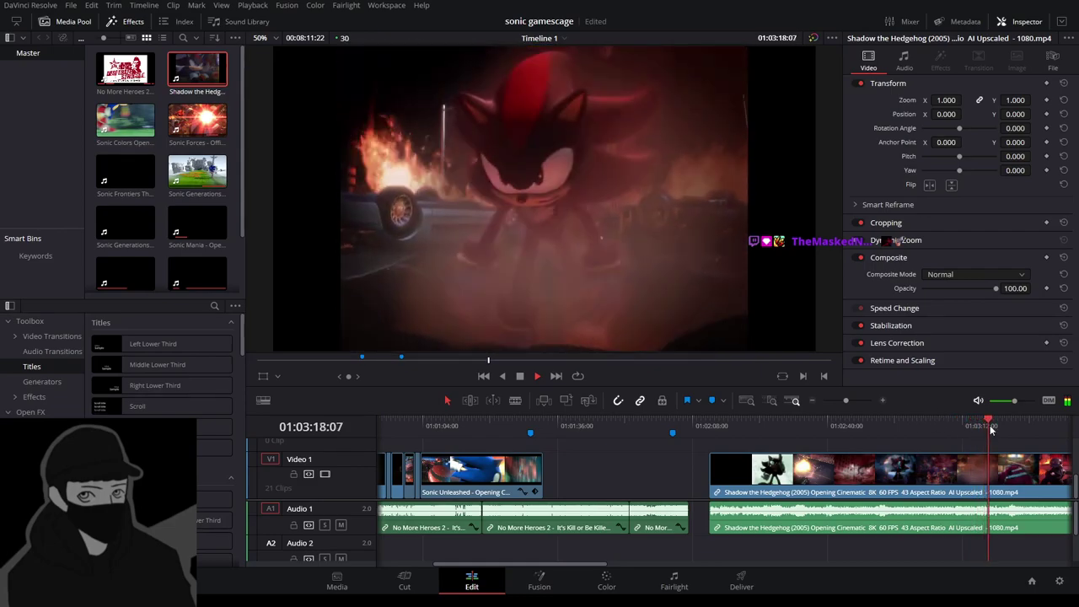
pyautogui.press('l')
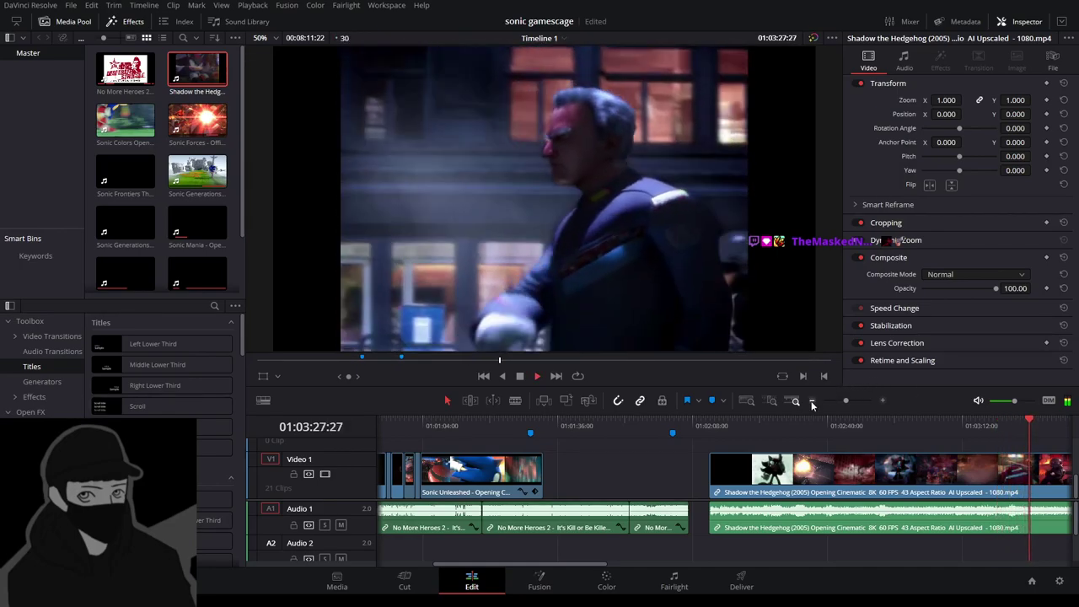
pyautogui.click(839, 399)
pyautogui.click(603, 428)
pyautogui.moveTo(603, 429); pyautogui.dragTo(621, 427)
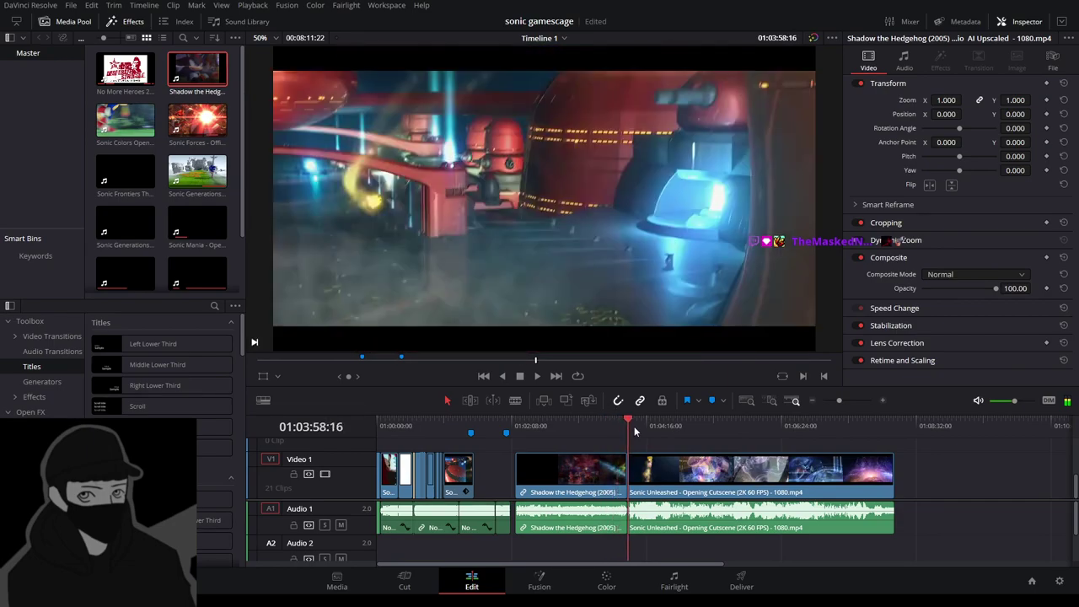
pyautogui.click(613, 430)
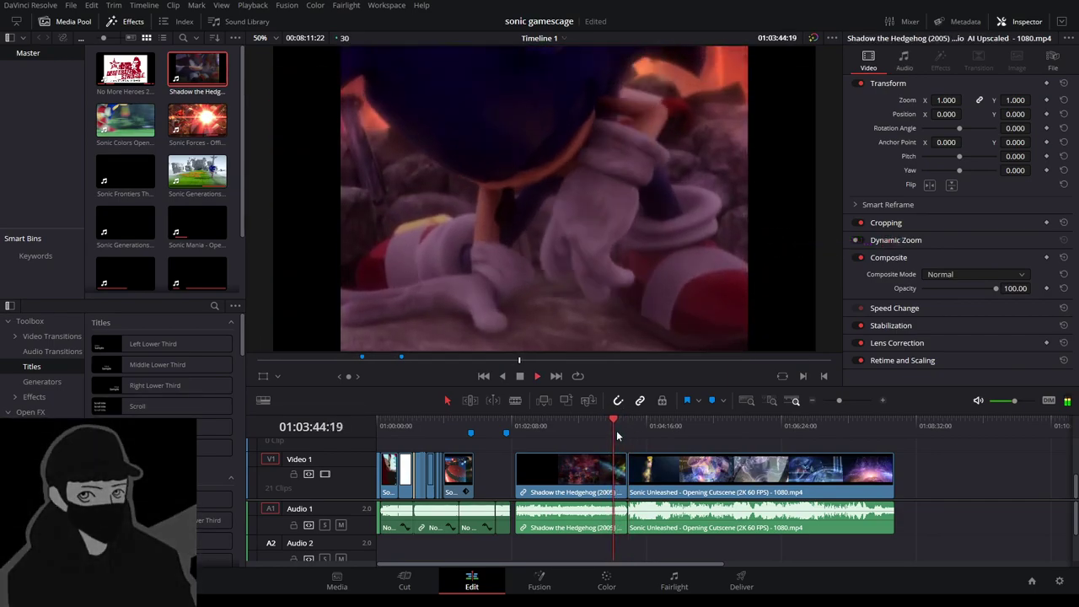
# Delete the Shadow the Hedgehog clip and place the Sonic Colors opening on Video 1 and Audio 1, directly before the full Sonic Unleashed cutscene.
pyautogui.click(556, 452)
pyautogui.press('BackSpace')
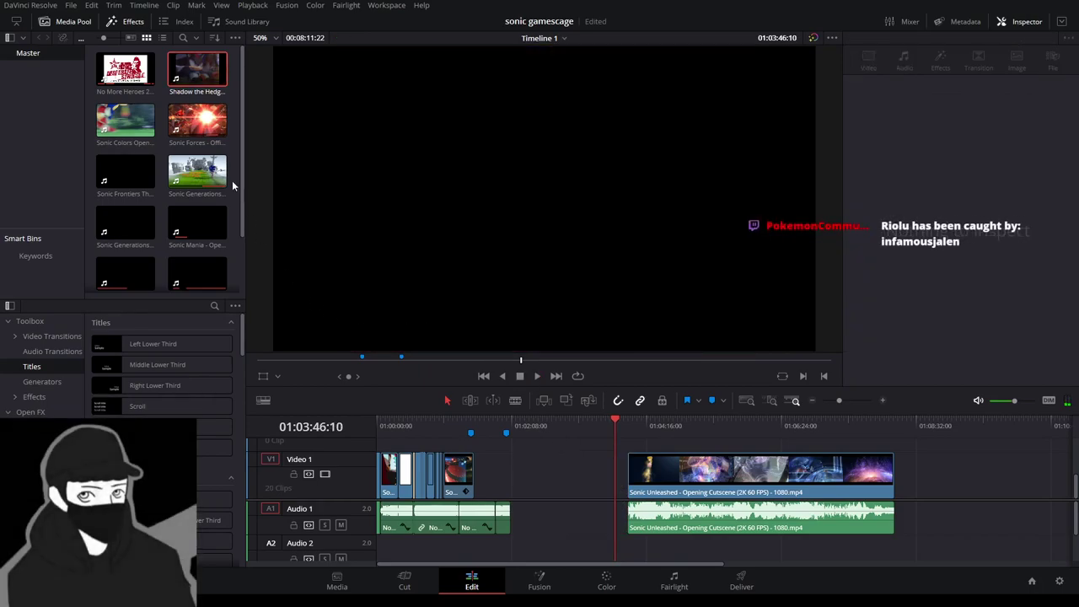
pyautogui.doubleClick(184, 128)
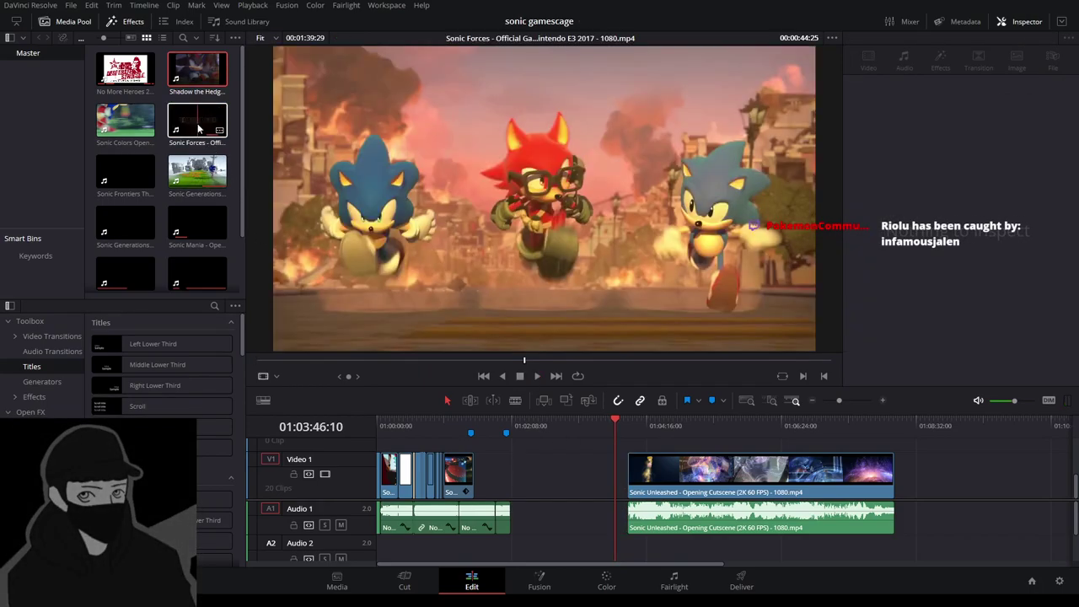
pyautogui.click(108, 118)
pyautogui.moveTo(108, 118); pyautogui.dragTo(541, 442)
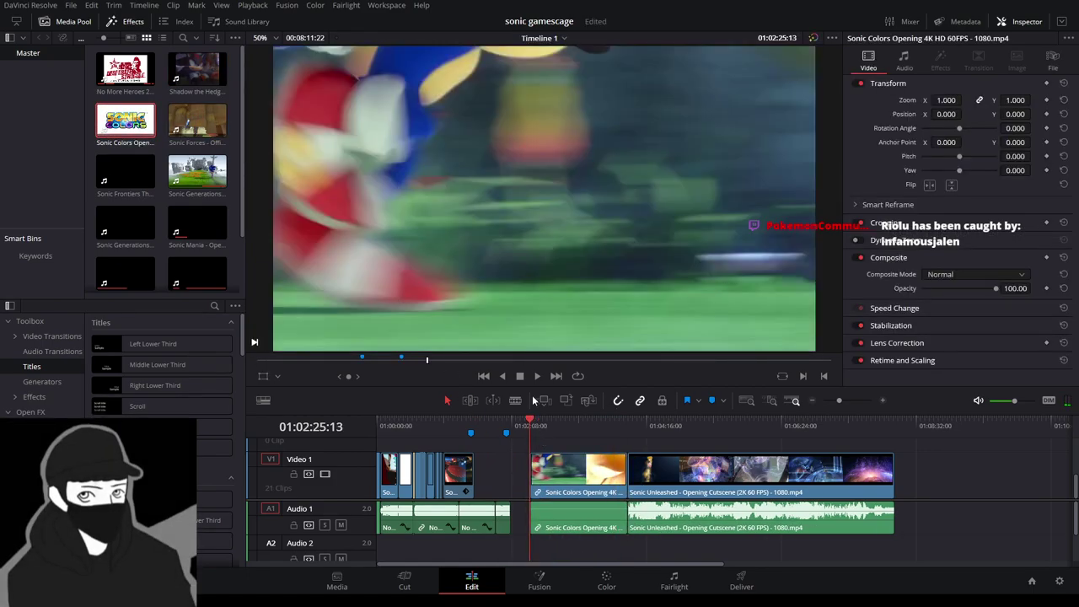
# Review the Sonic Colors footage and trim the clip's start to 01:03:29:18, just before the forest explosion.
pyautogui.click(536, 377)
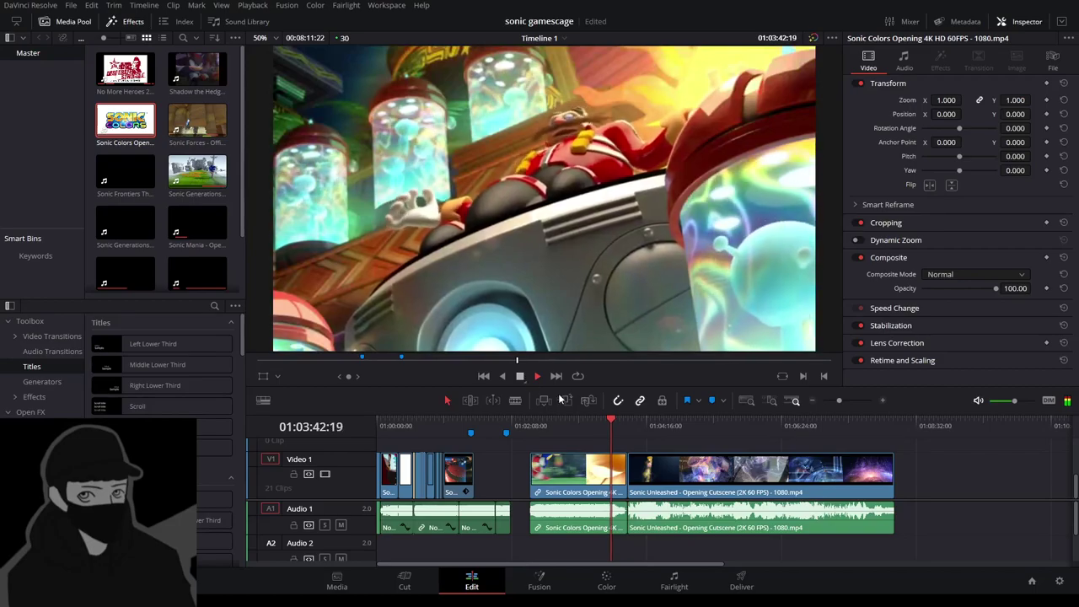
pyautogui.click(600, 425)
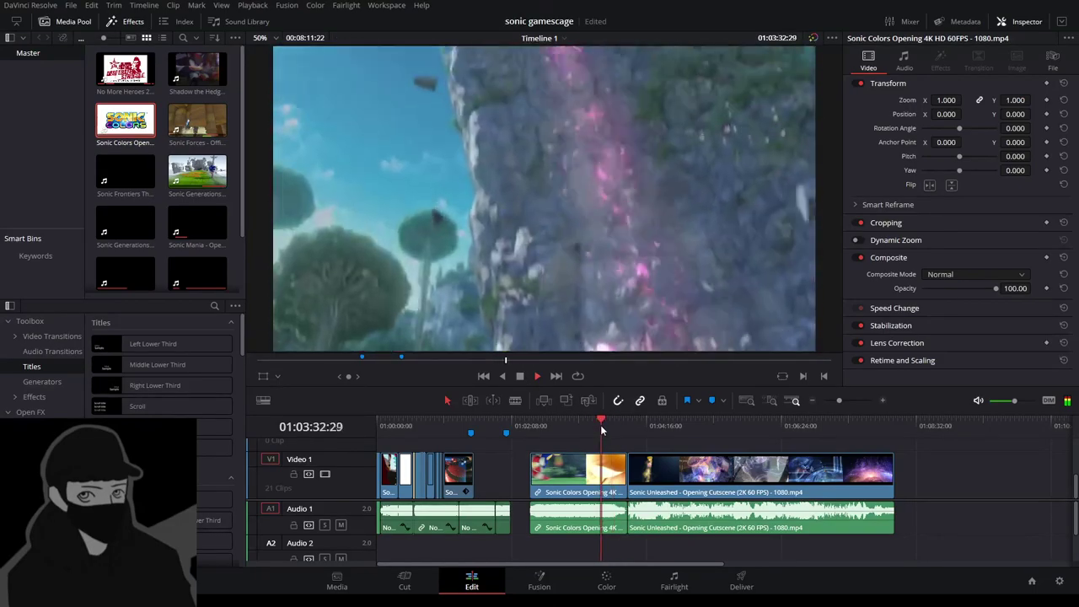
pyautogui.click(595, 424)
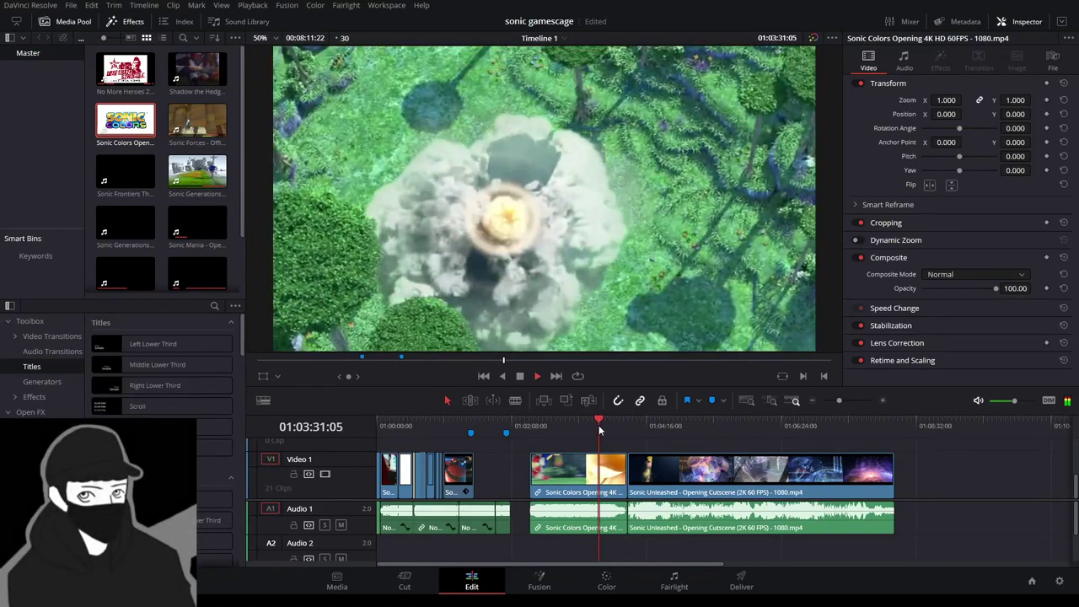
pyautogui.moveTo(599, 425); pyautogui.dragTo(597, 425)
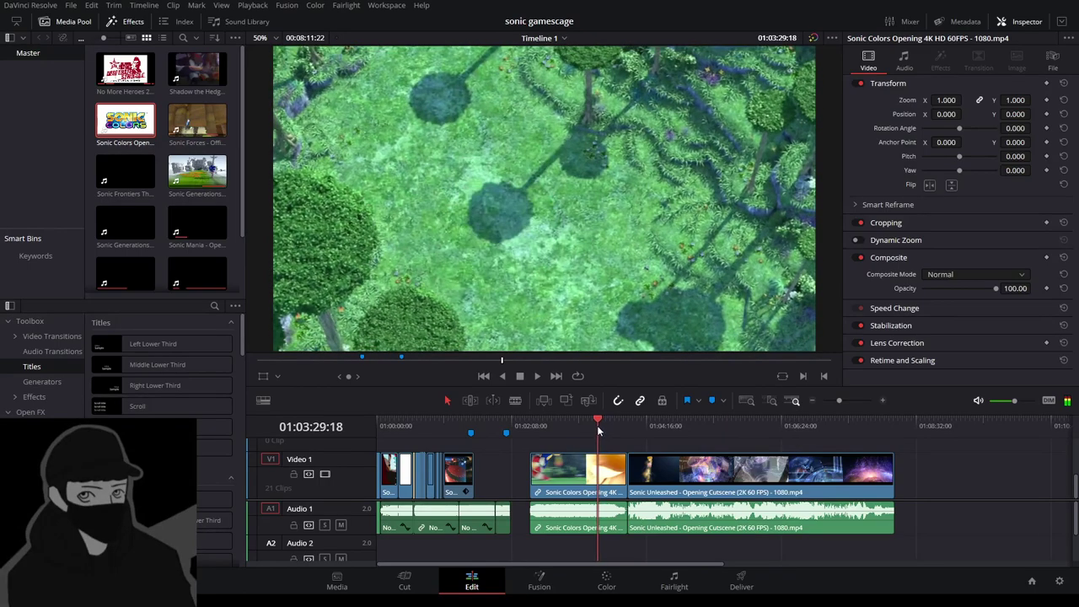
pyautogui.moveTo(529, 472); pyautogui.dragTo(597, 471)
# Trim the end of the Sonic Colors clip to 01:03:40:18 and move its video directly after the short Sonic Unleashed clip on Video 1.
pyautogui.press('space')
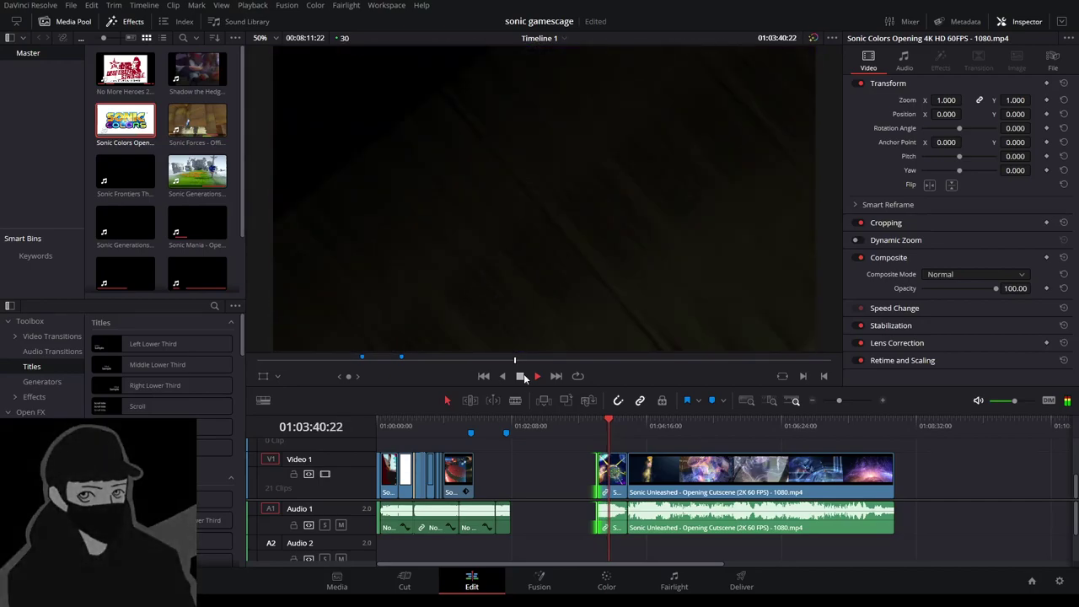
pyautogui.click(884, 401)
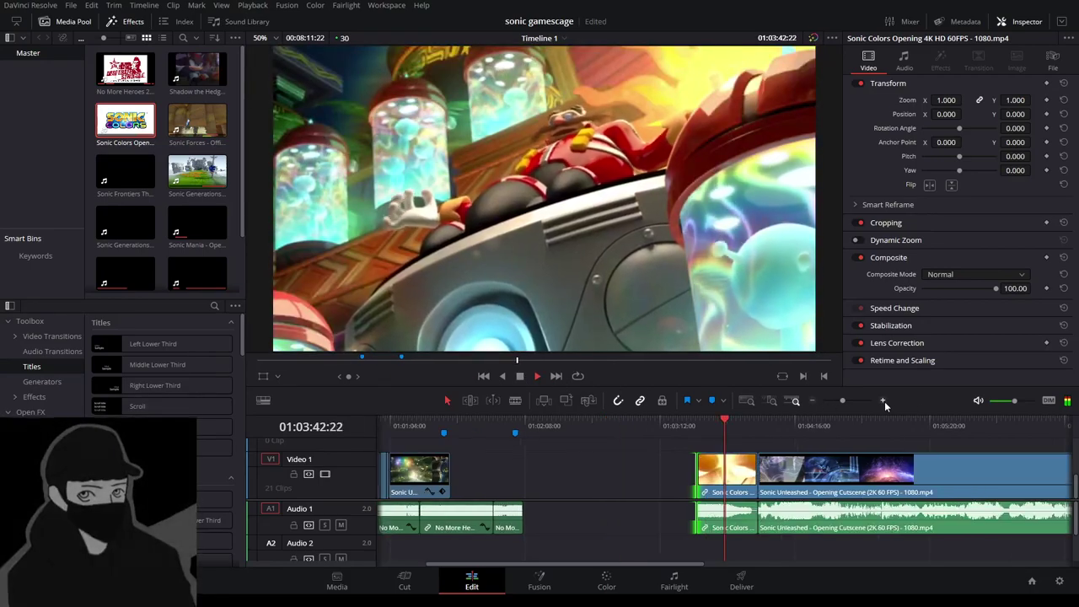
pyautogui.click(884, 401)
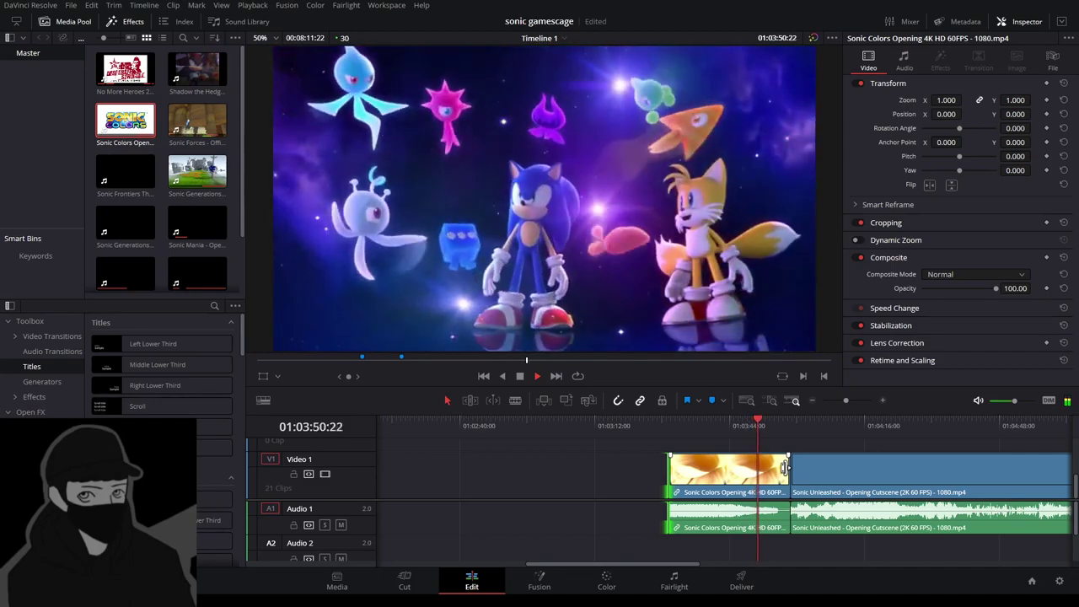
pyautogui.click(709, 425)
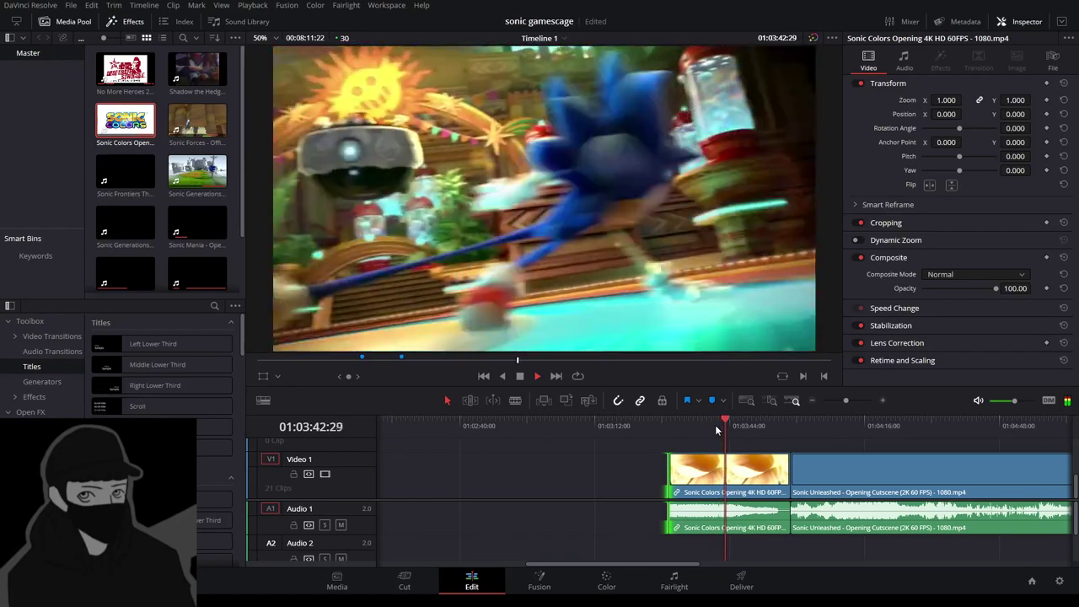
pyautogui.click(715, 425)
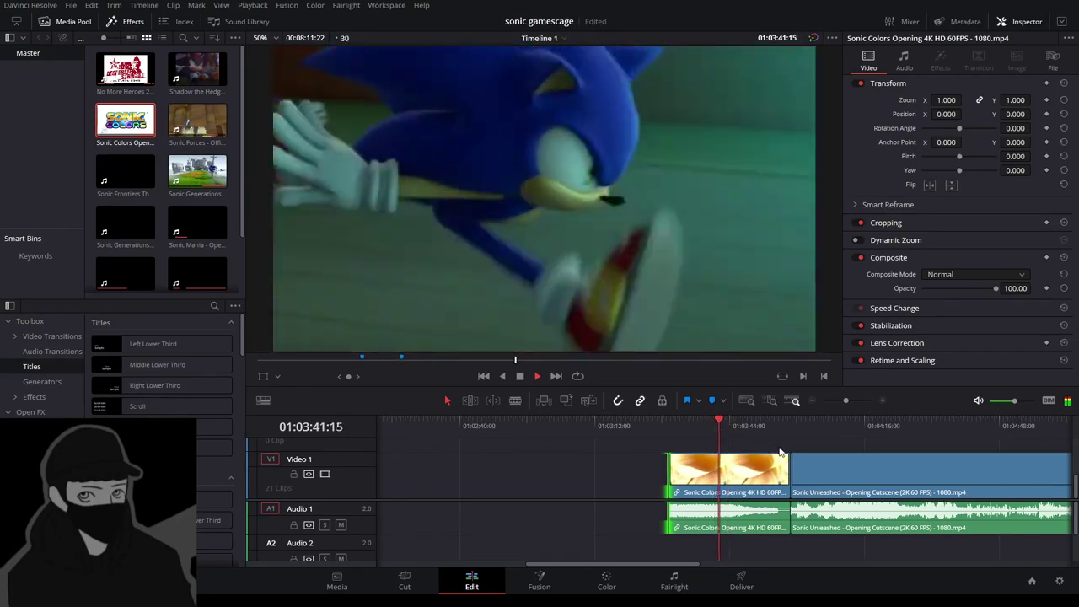
pyautogui.click(709, 432)
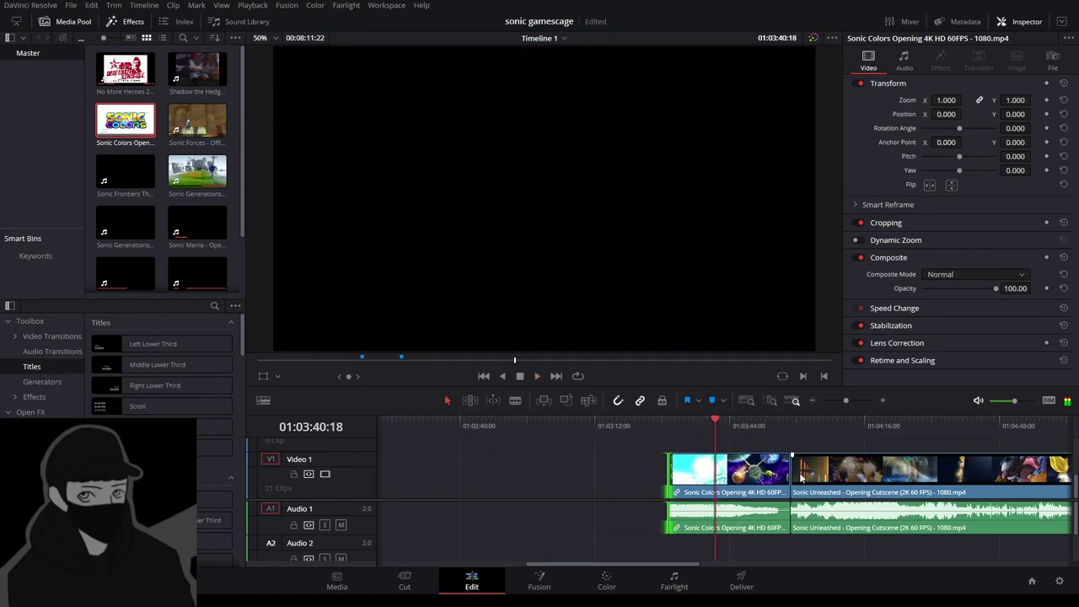
pyautogui.moveTo(787, 474); pyautogui.dragTo(596, 490)
pyautogui.click(698, 476)
pyautogui.click(716, 477)
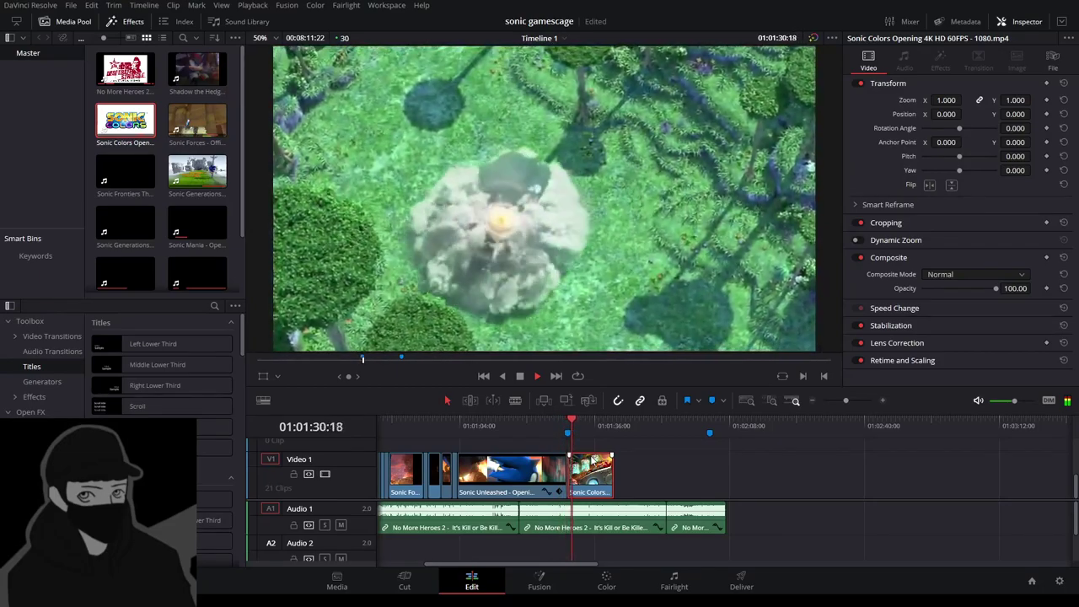
# Shift the Sonic Colors excerpt later on Video 1 and extend the short Sonic Unleashed clip to meet it at about 01:01:34.
pyautogui.click(881, 402)
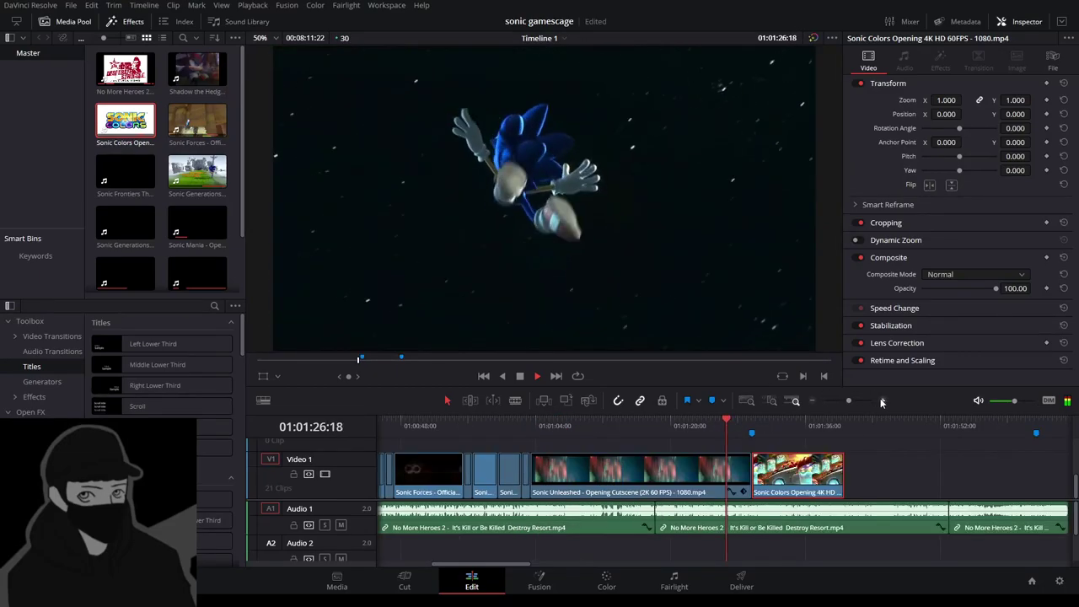
pyautogui.click(881, 403)
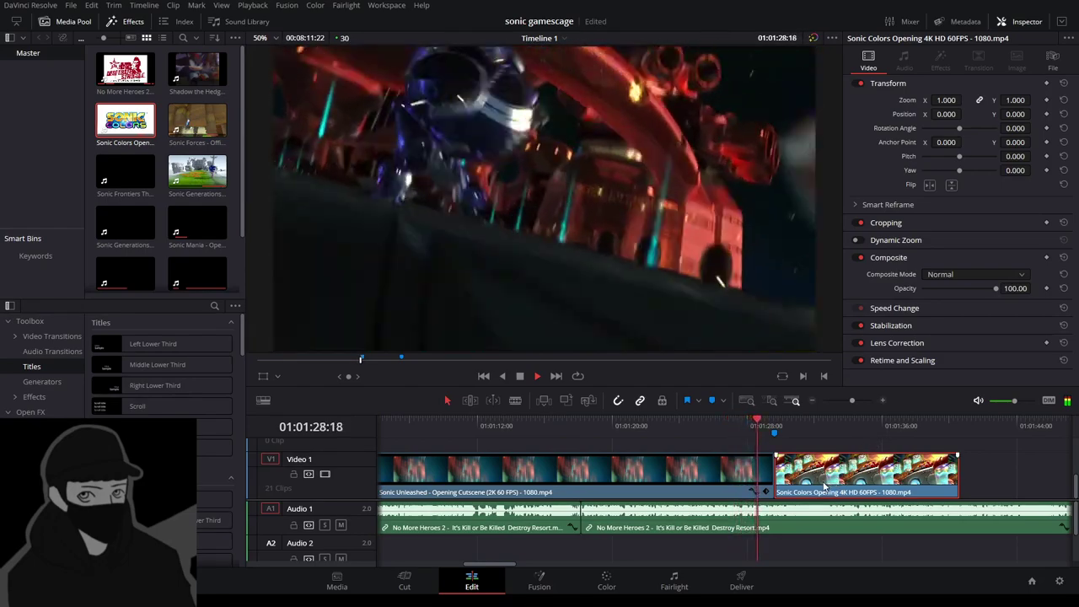
pyautogui.moveTo(832, 487); pyautogui.dragTo(870, 487)
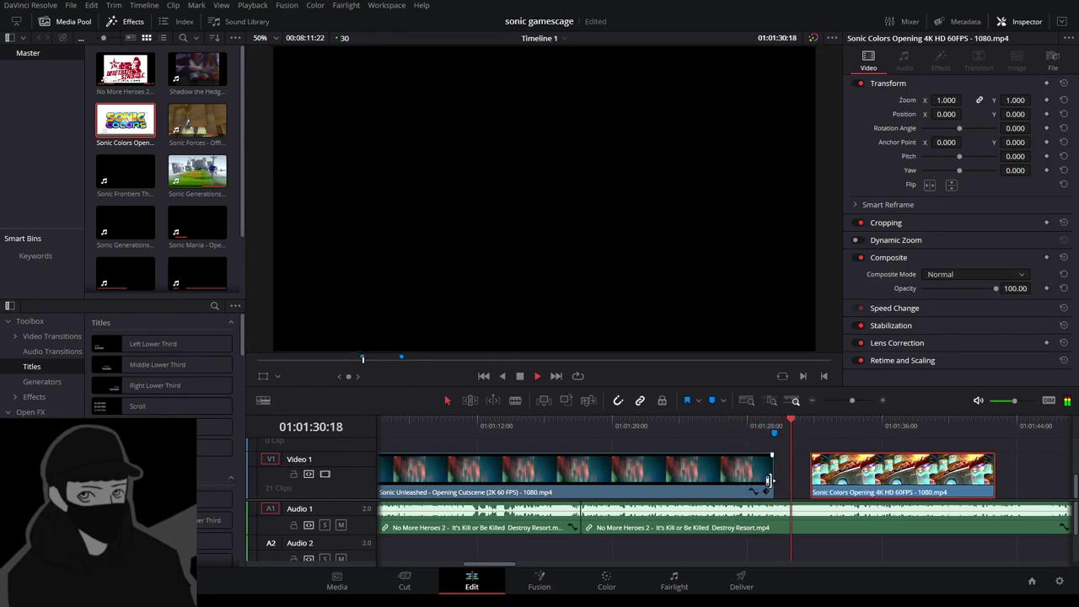
pyautogui.moveTo(777, 477); pyautogui.dragTo(808, 477)
pyautogui.click(731, 429)
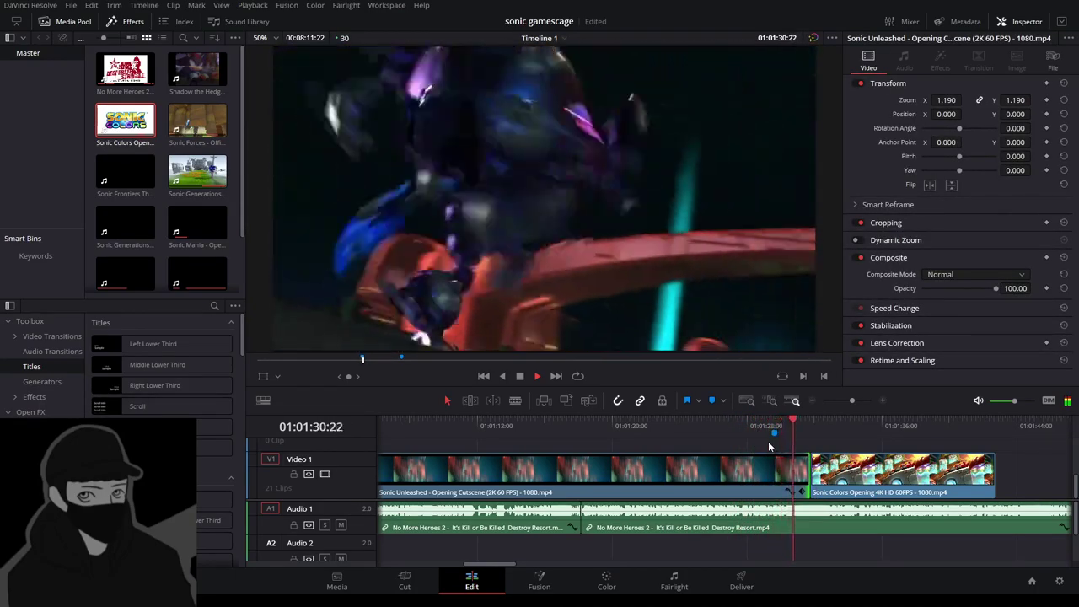
pyautogui.moveTo(902, 470); pyautogui.dragTo(941, 471)
pyautogui.moveTo(809, 476); pyautogui.dragTo(838, 477)
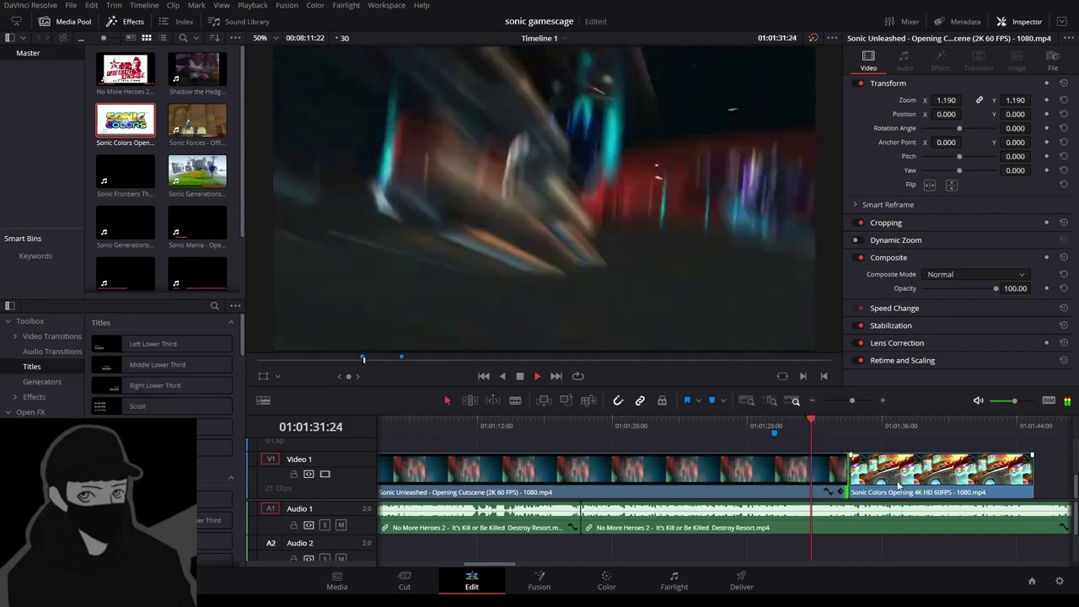
pyautogui.moveTo(899, 485)
pyautogui.mouseDown()
pyautogui.moveTo(936, 484)
pyautogui.moveTo(898, 478)
pyautogui.mouseUp()
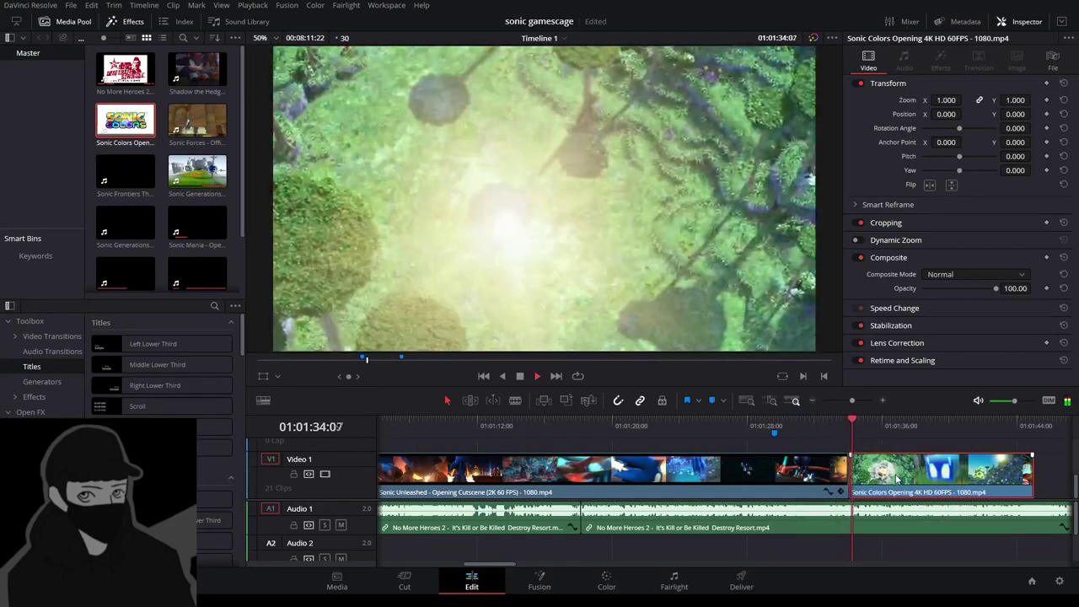
# Delete the Sonic Colors excerpt after Sonic Unleashed and place the whole Sonic Colors opening back in the gap before the full Sonic Unleashed cutscene.
pyautogui.click(801, 426)
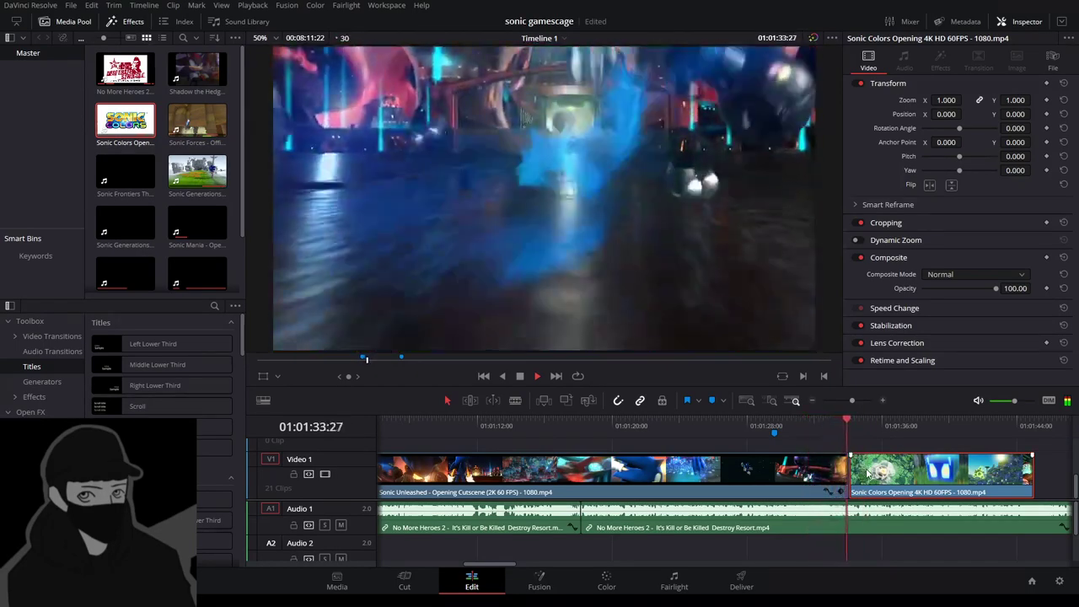
pyautogui.press('Delete')
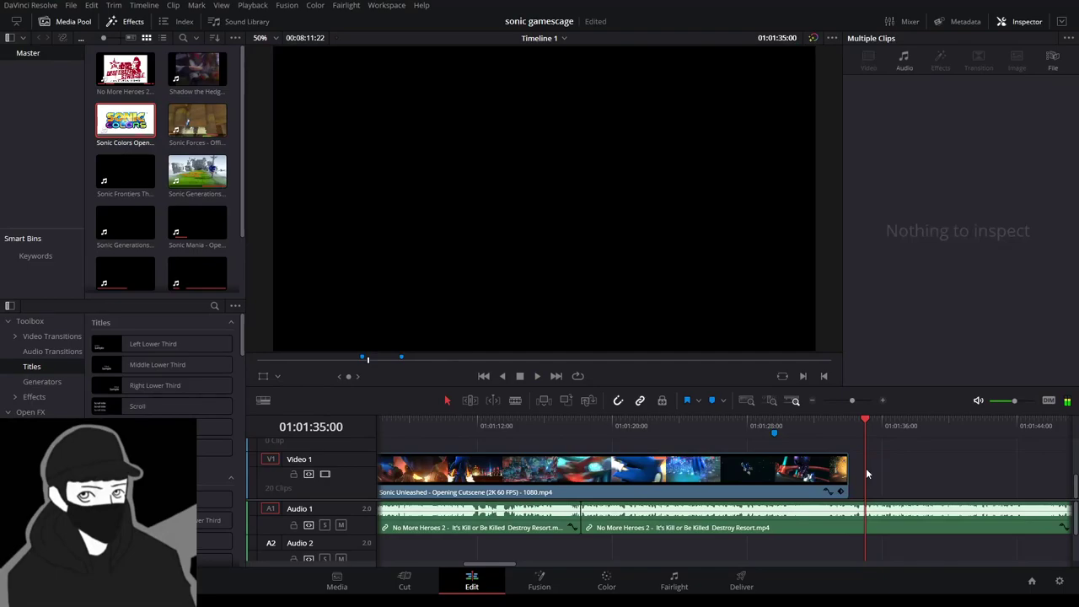
pyautogui.click(811, 402)
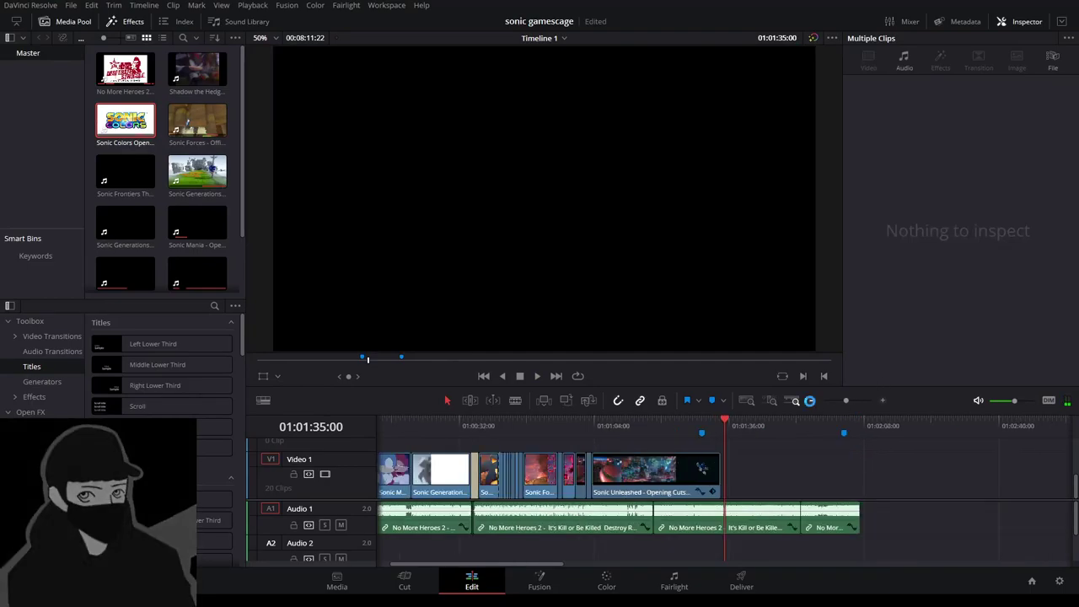
pyautogui.click(811, 401)
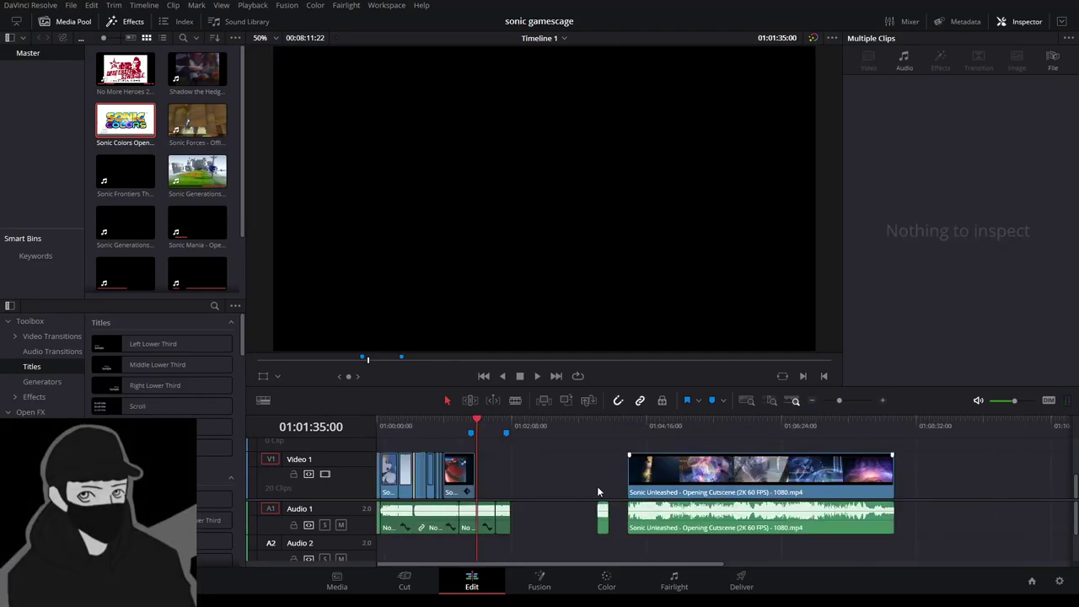
pyautogui.click(183, 128)
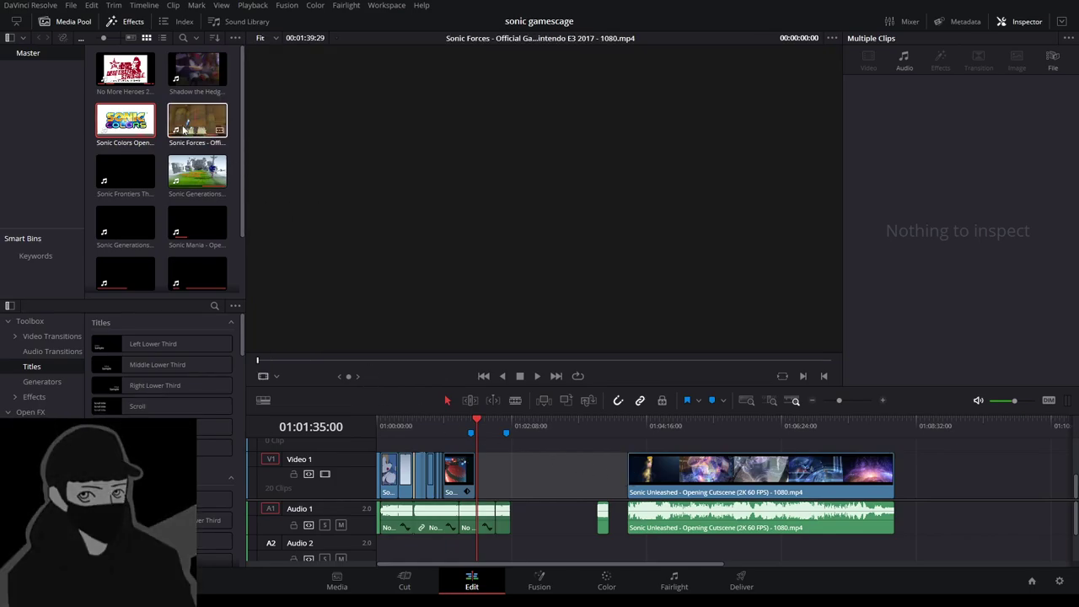
pyautogui.moveTo(413, 341); pyautogui.dragTo(540, 472)
# Play the early part of the Sonic Colors clip, stopping at 01:02:44:14 on the shot of Sonic grinding the rail.
pyautogui.click(531, 428)
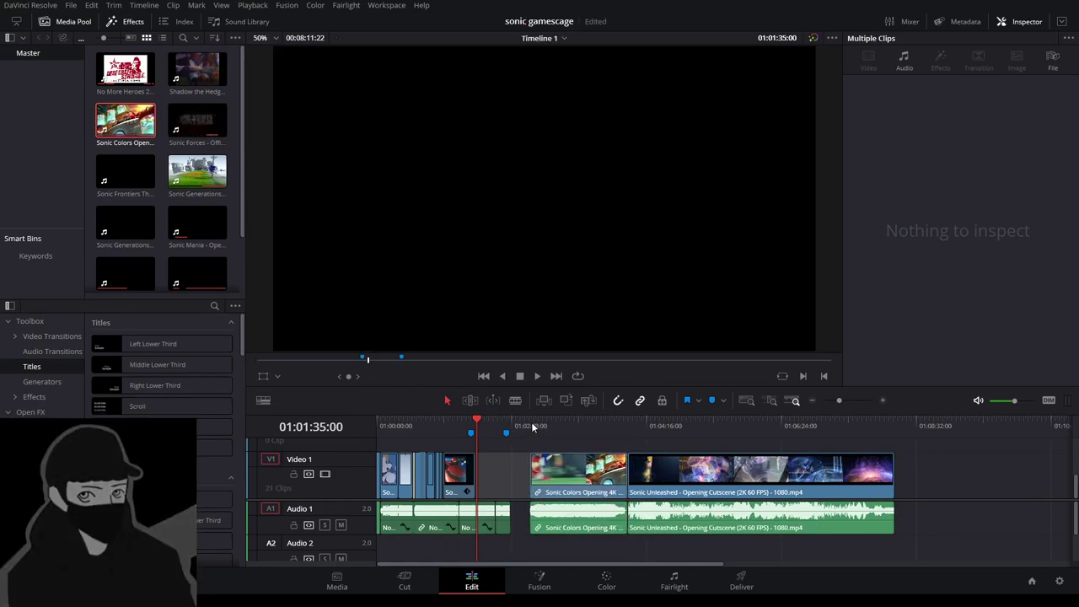
pyautogui.press('space')
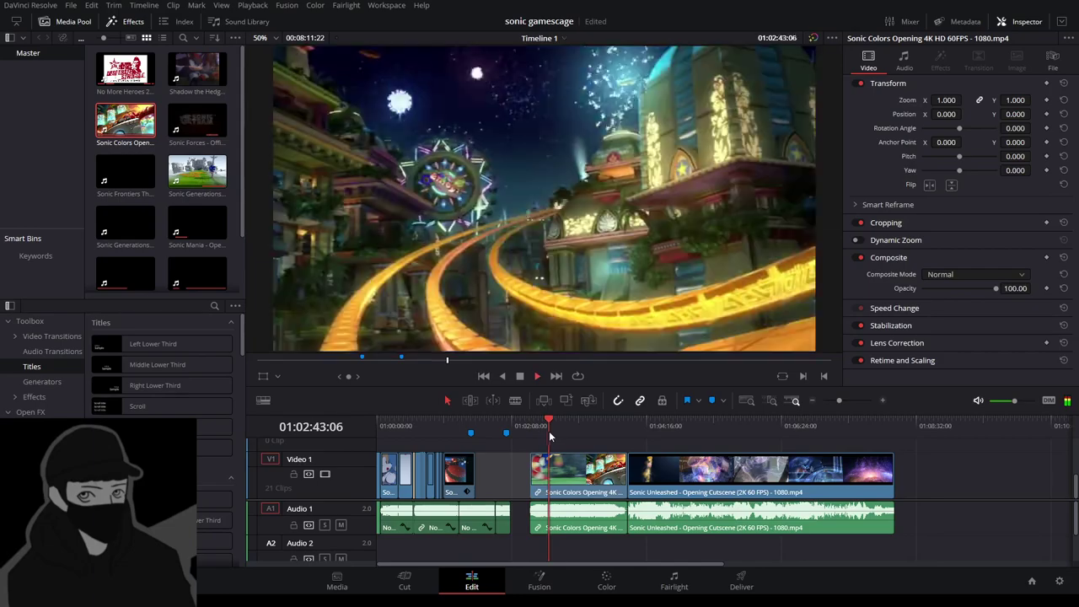
pyautogui.press('space')
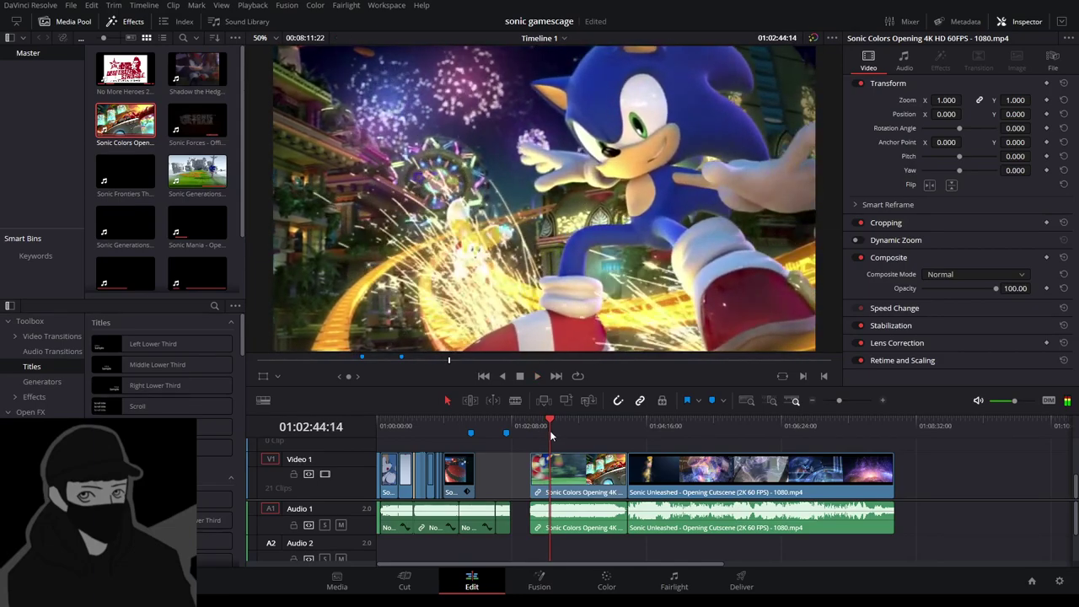
# Review the early shots of the Sonic Colors clip, from Sonic and Tails running to the rail-grinding scene, for usable cut points.
pyautogui.click(883, 401)
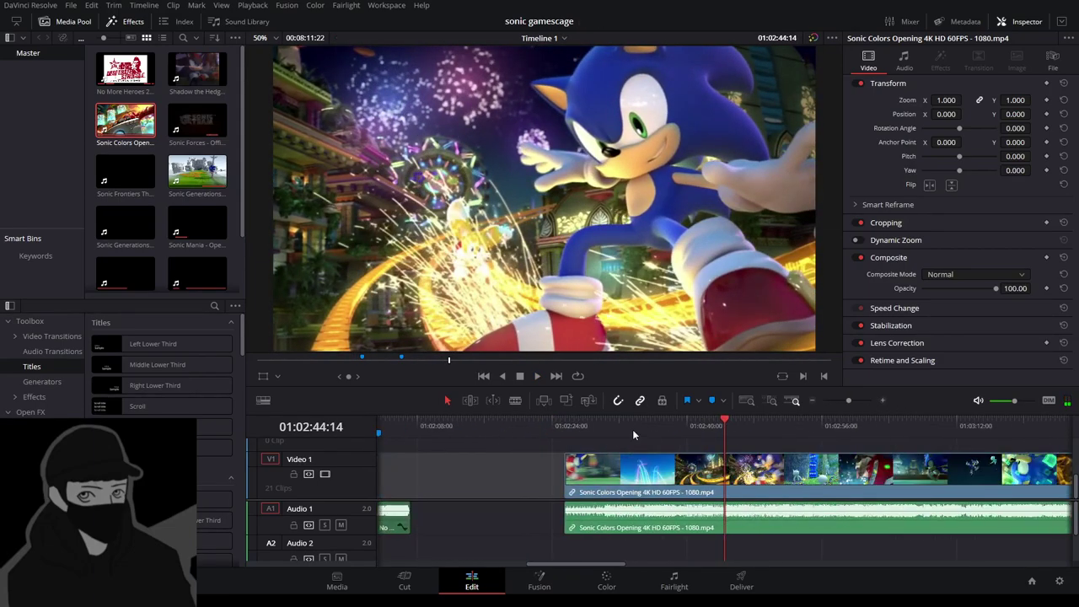
pyautogui.click(612, 428)
pyautogui.press('space')
pyautogui.click(576, 426)
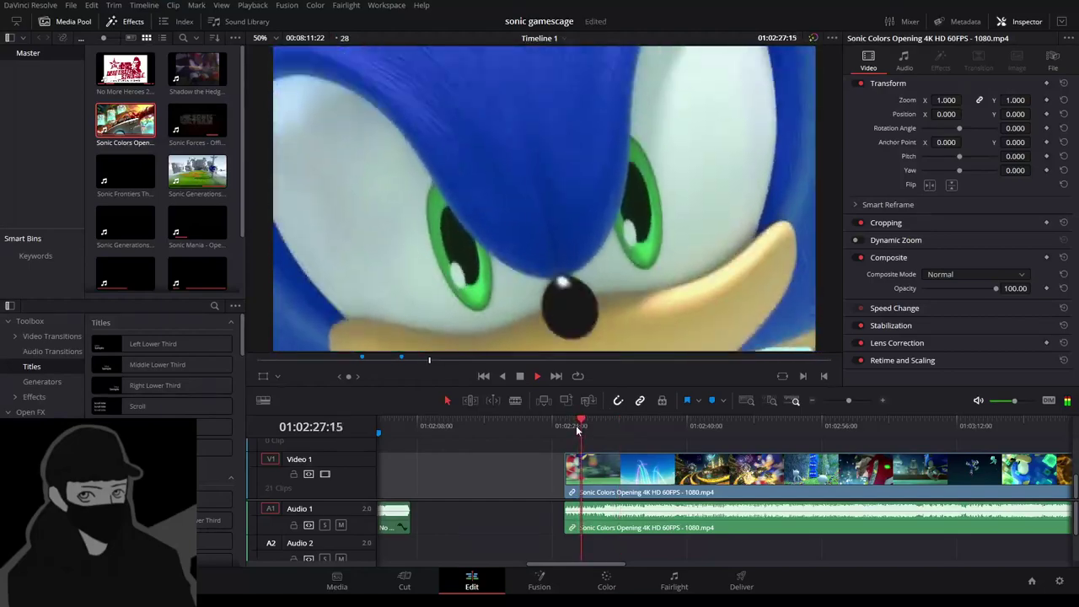
pyautogui.click(567, 426)
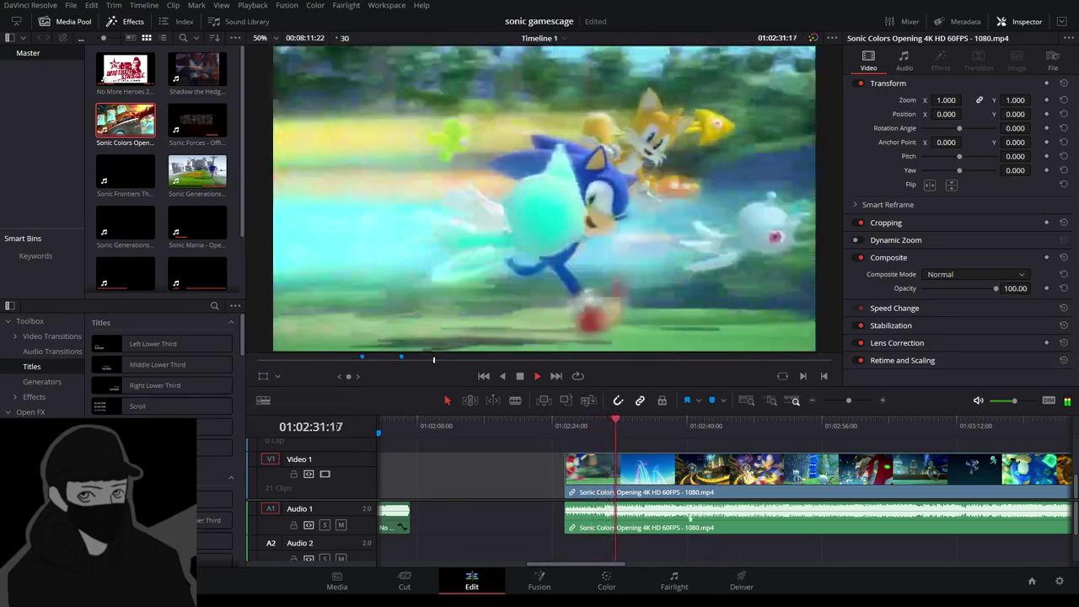
pyautogui.click(629, 426)
pyautogui.moveTo(630, 429); pyautogui.dragTo(783, 436)
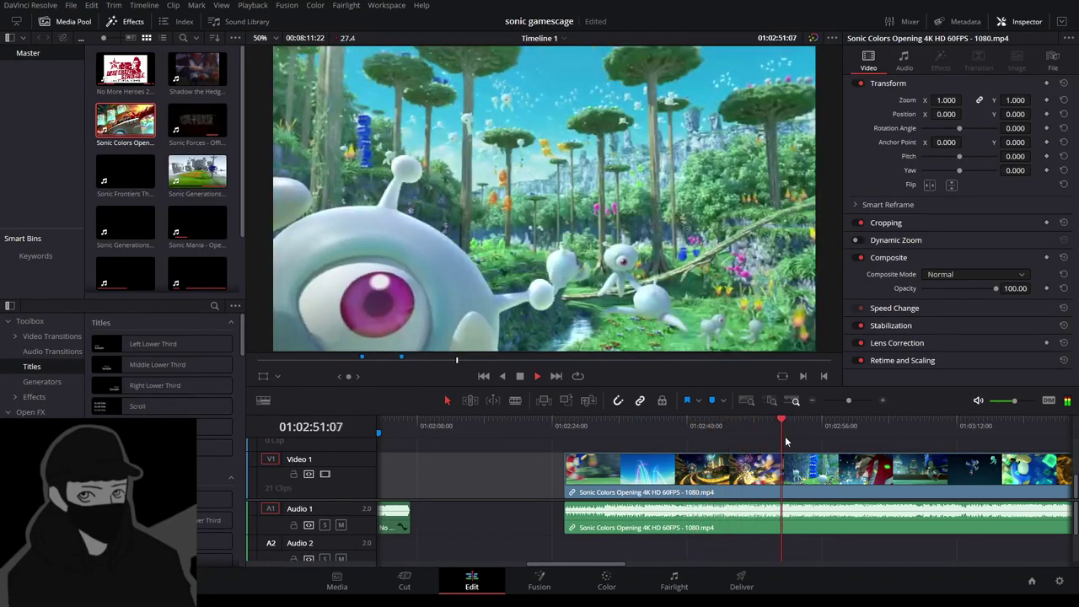
pyautogui.click(697, 431)
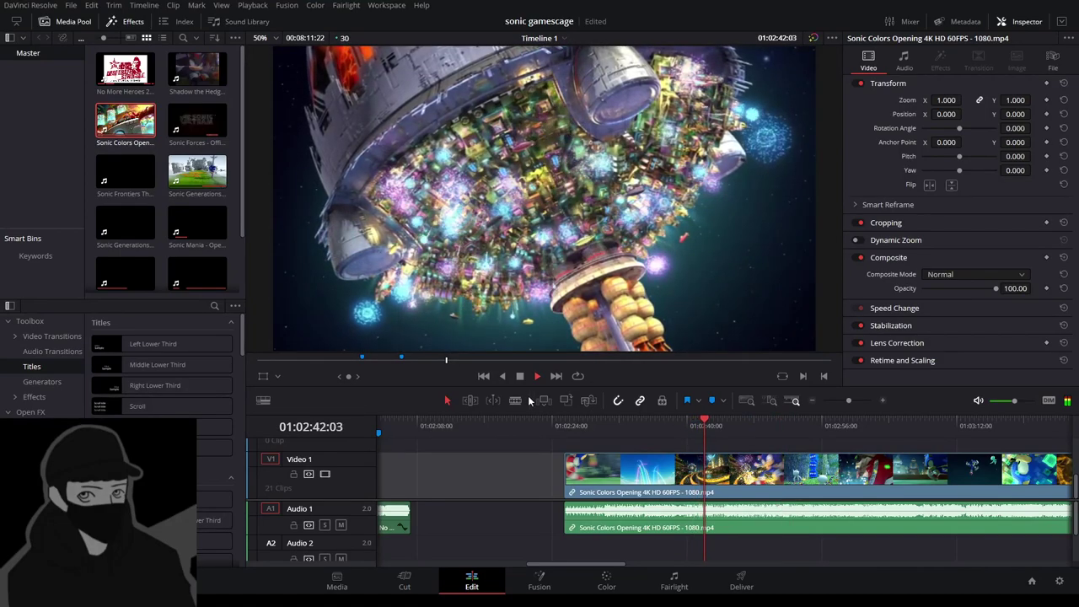
pyautogui.press('space')
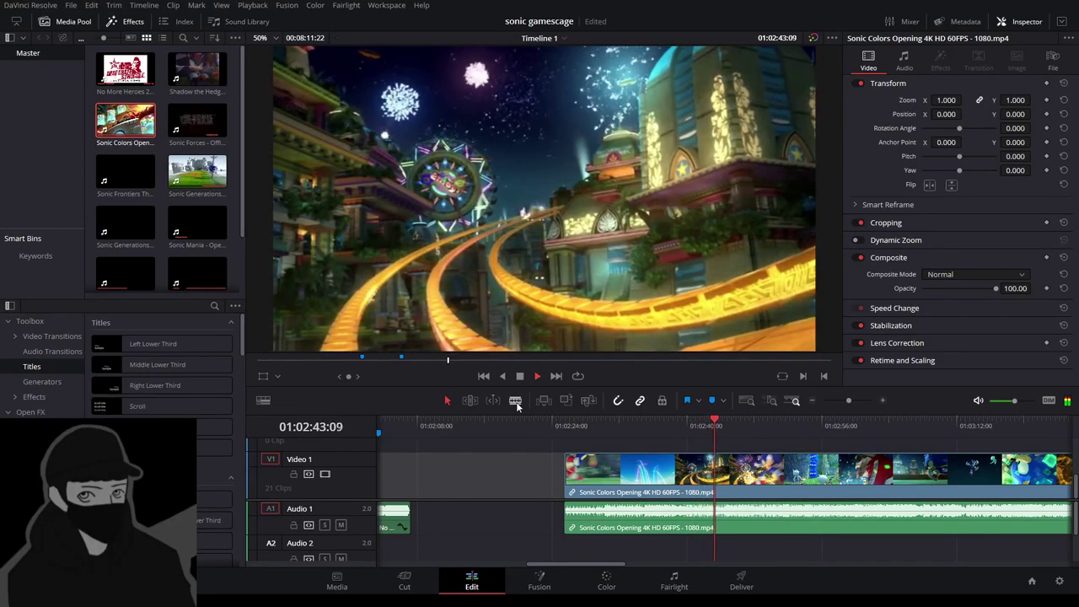
# Split the Sonic Colors clip at 01:02:29:15 and 01:02:34:19 to isolate the shot of Sonic and Tails running.
pyautogui.click(566, 432)
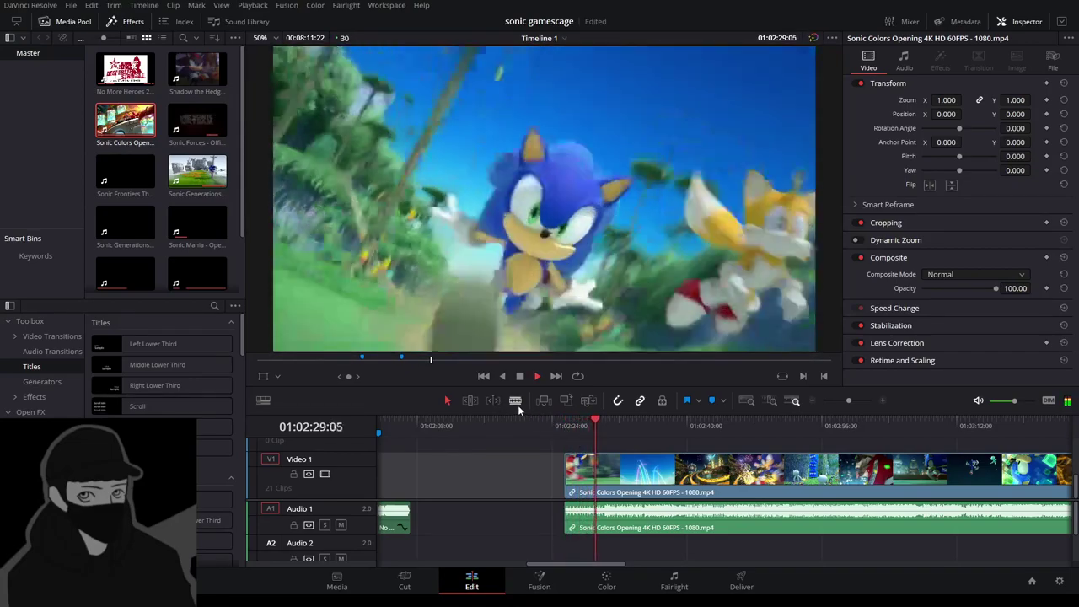
pyautogui.click(515, 399)
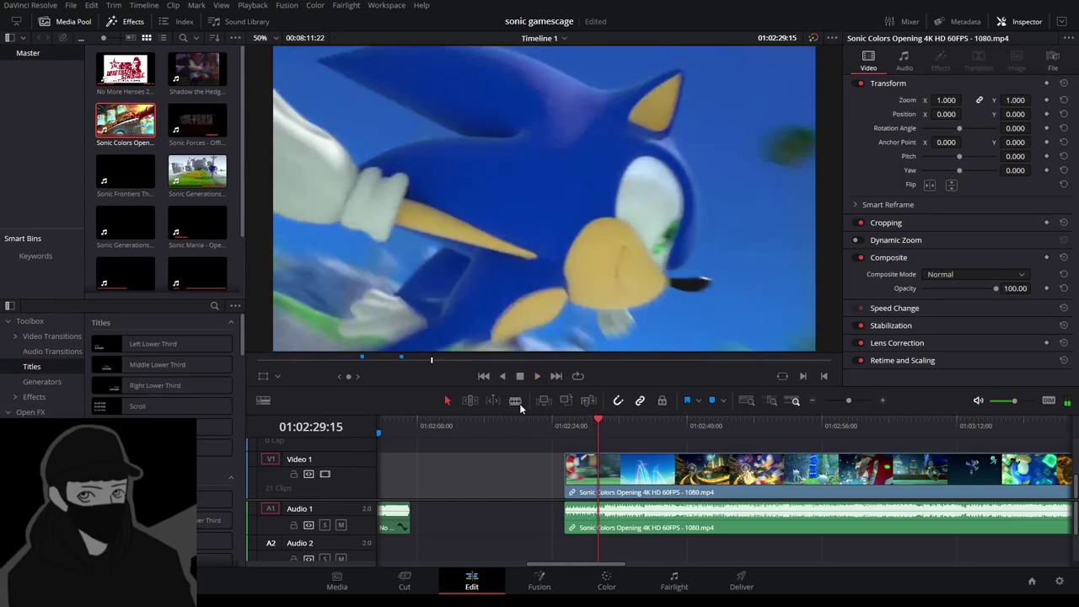
pyautogui.click(599, 460)
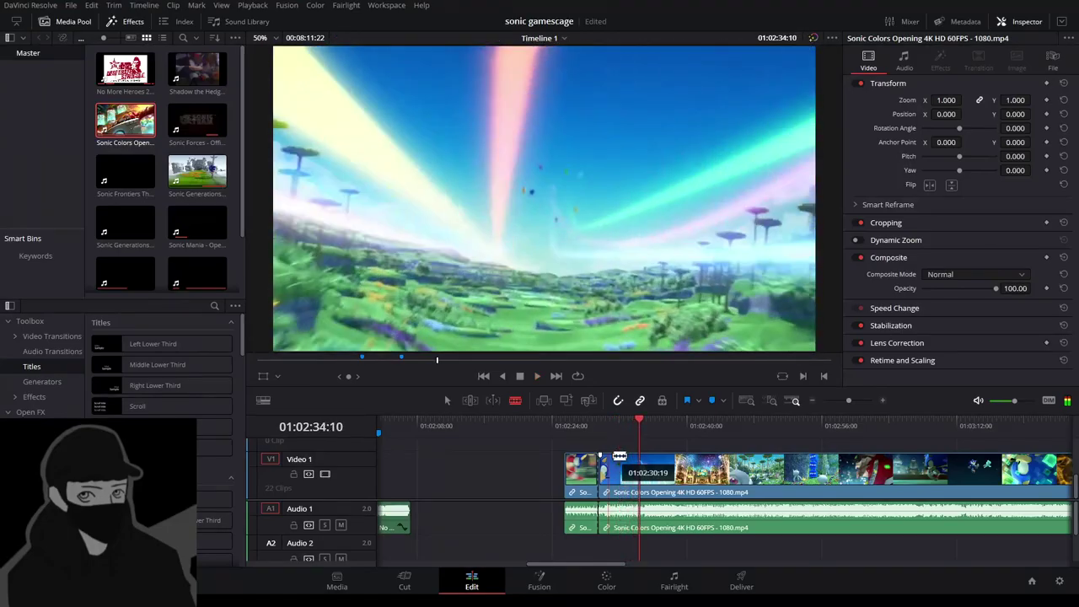
pyautogui.press('space')
pyautogui.click(650, 473)
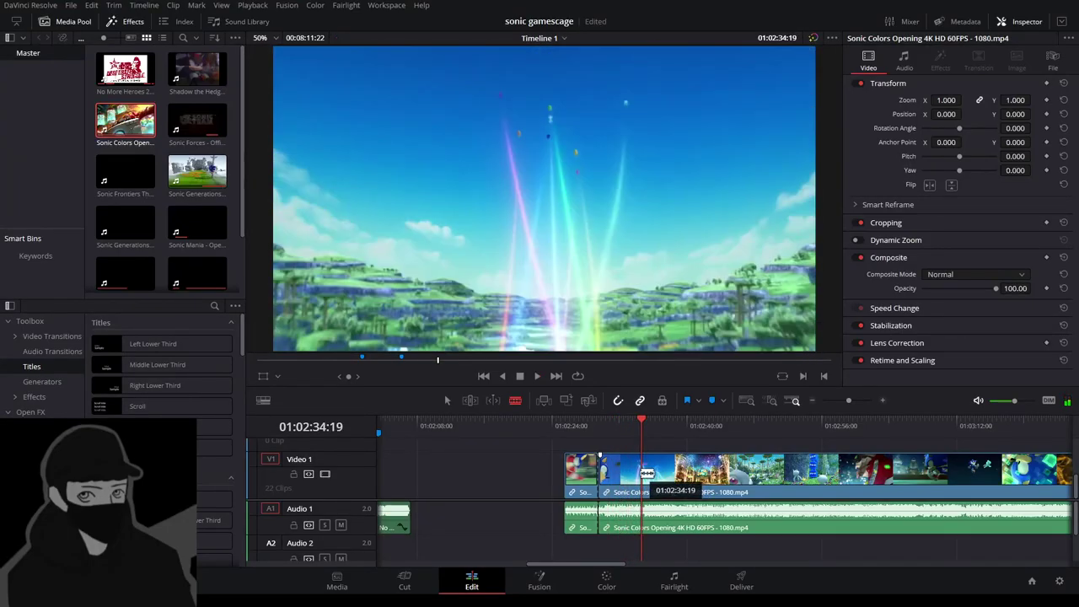
pyautogui.press('space')
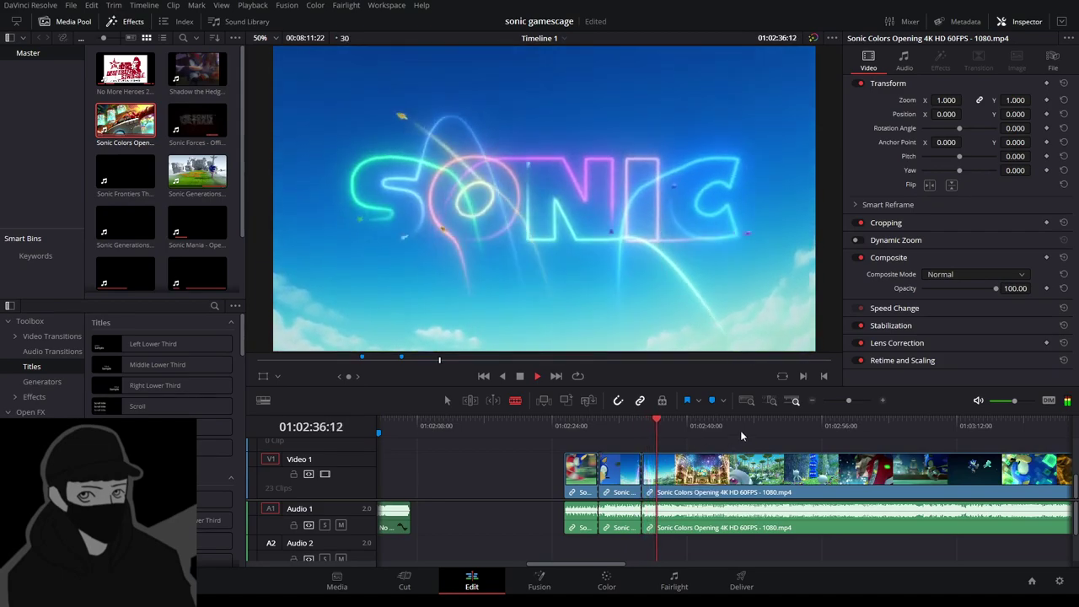
# Split the Sonic Colors clip at about 01:02:43, where the shot of the orange rails begins.
pyautogui.click(742, 429)
pyautogui.click(725, 427)
pyautogui.click(702, 427)
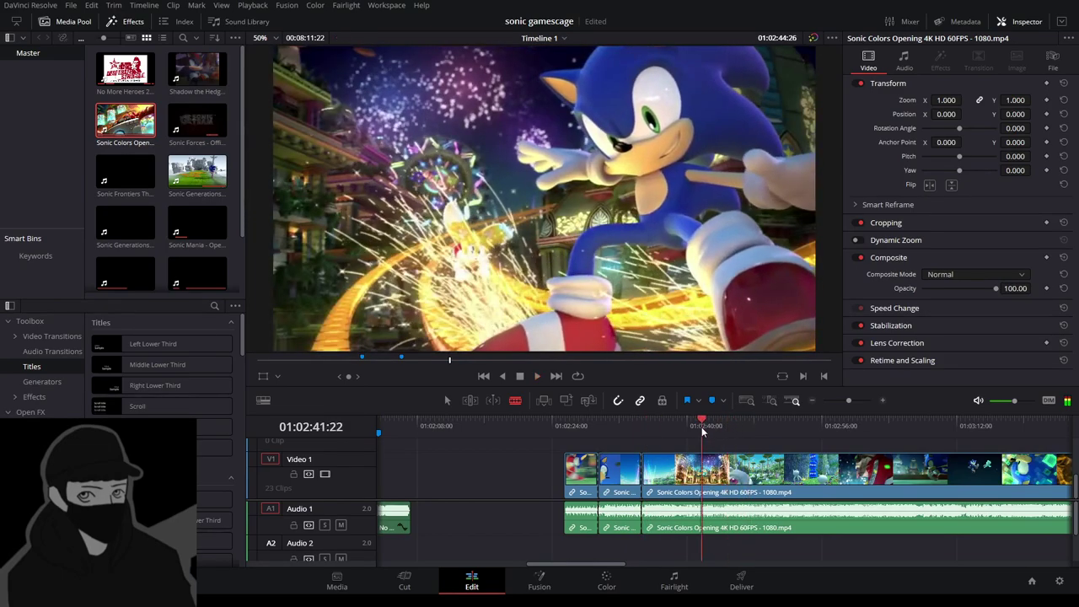
pyautogui.click(679, 426)
pyautogui.click(694, 427)
pyautogui.click(696, 426)
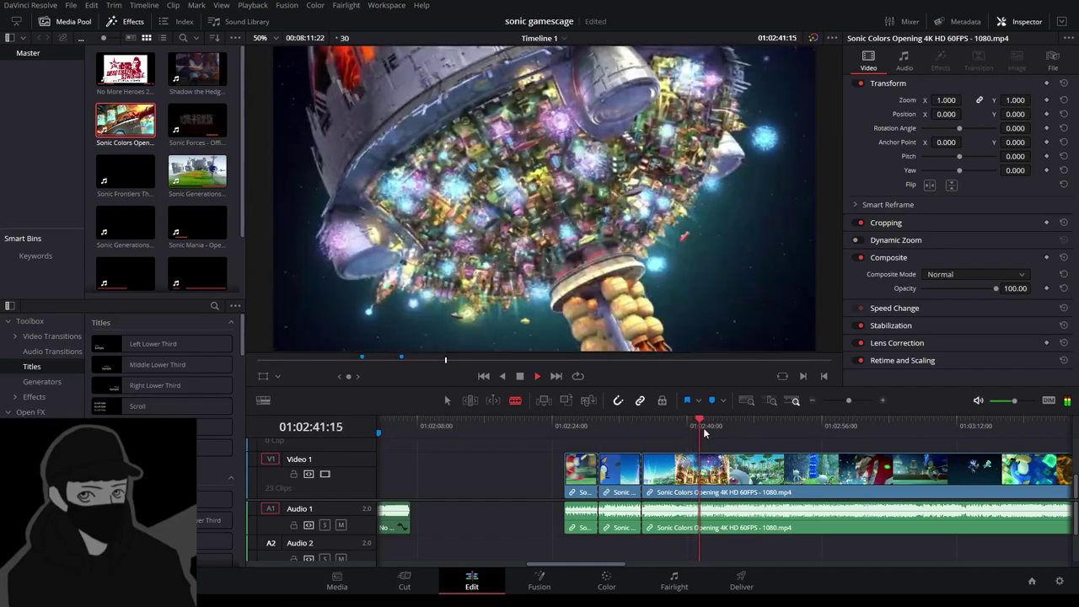
pyautogui.hotkey('ctrl', 'b')
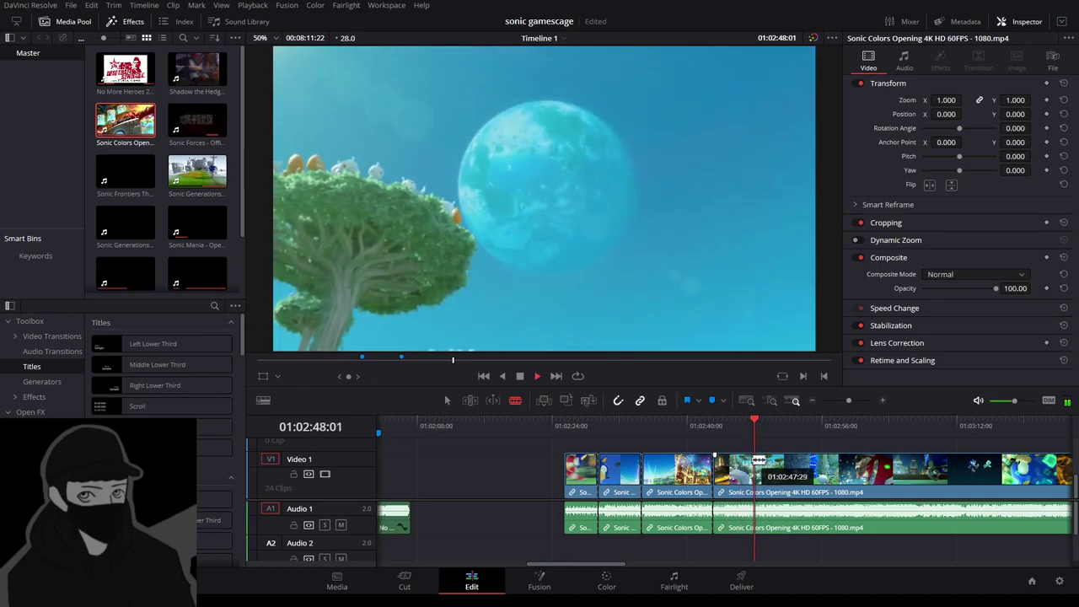
# Split the Sonic Colors clip at 01:02:47:11, on the close-up of the white alien's eye.
pyautogui.click(744, 434)
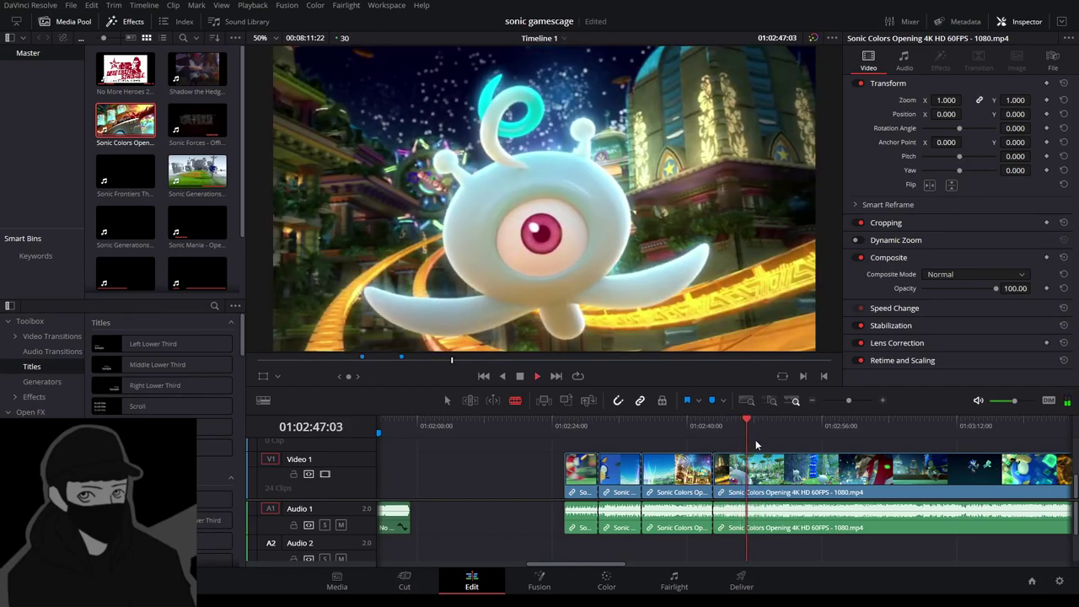
pyautogui.press('Left')
pyautogui.press('Left')
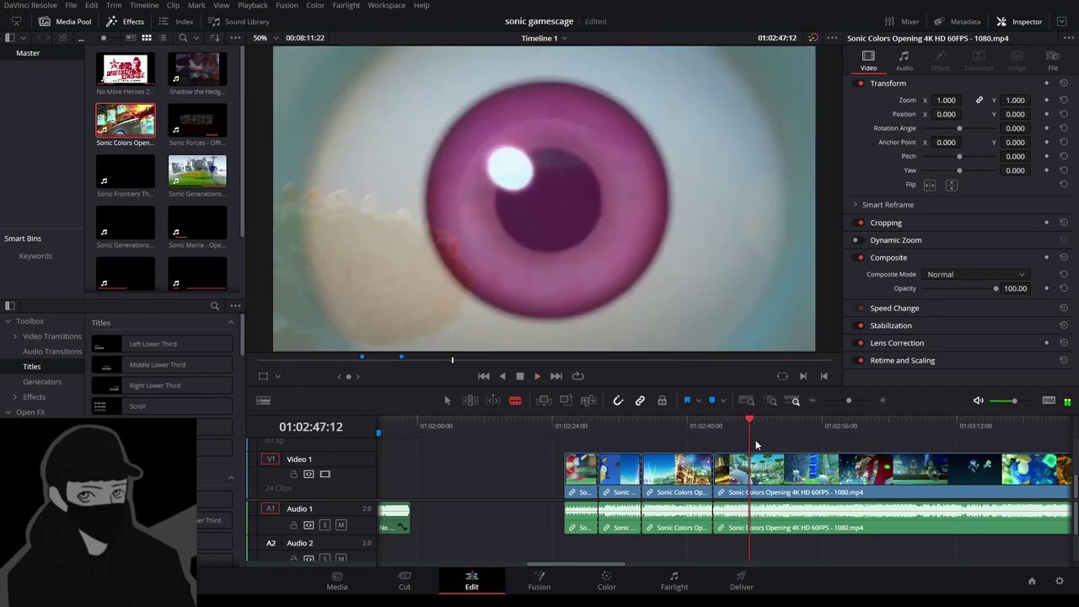
pyautogui.click(751, 473)
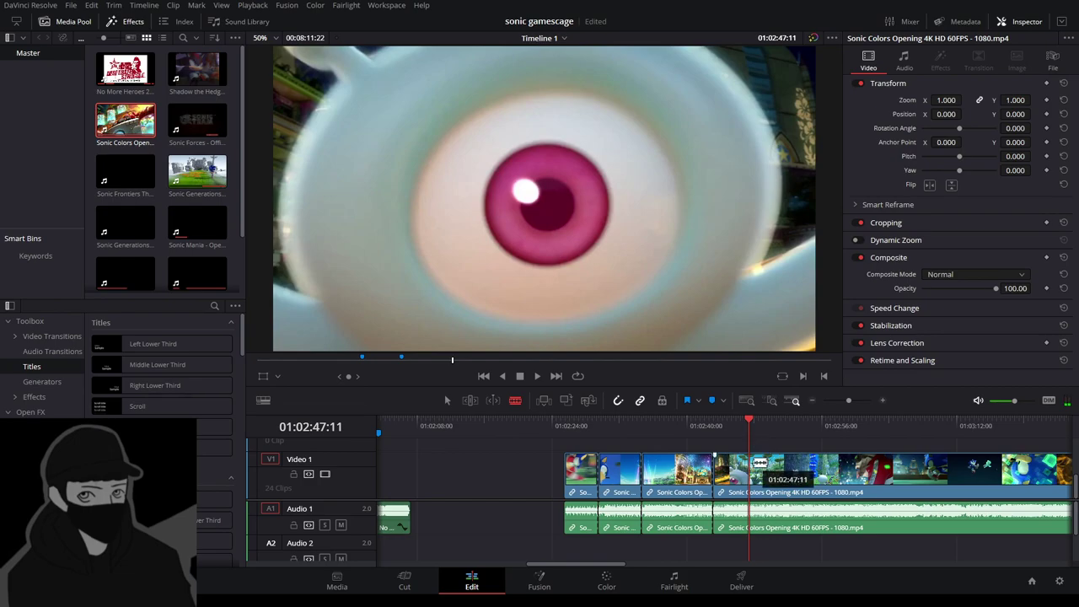
# Unlink the running and rail-grinding excerpts from their audio and move their video into the Video 1 gap after the short Sonic Unleashed clip.
pyautogui.click(447, 400)
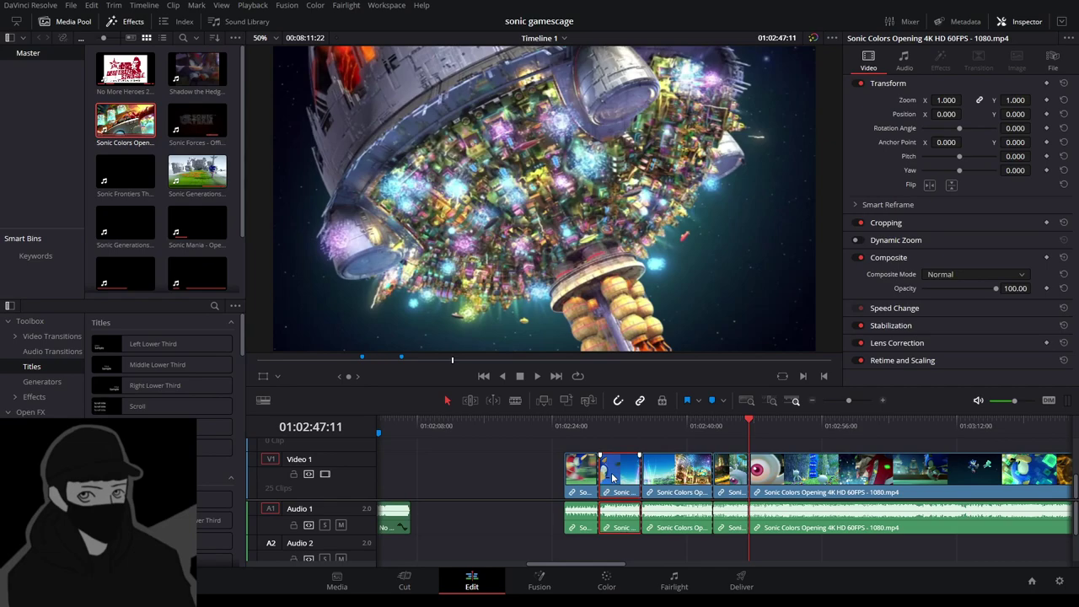
pyautogui.hotkey('ctrl', 'alt', 'l')
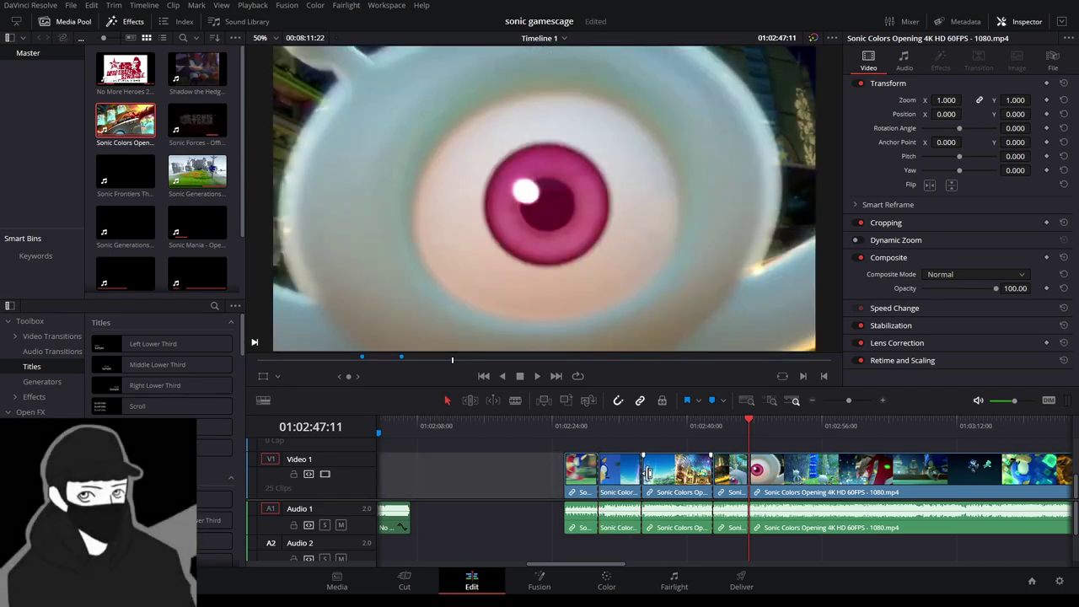
pyautogui.moveTo(617, 476); pyautogui.dragTo(679, 453)
pyautogui.click(638, 426)
pyautogui.press('space')
pyautogui.click(755, 451)
pyautogui.moveTo(567, 435); pyautogui.dragTo(1000, 487)
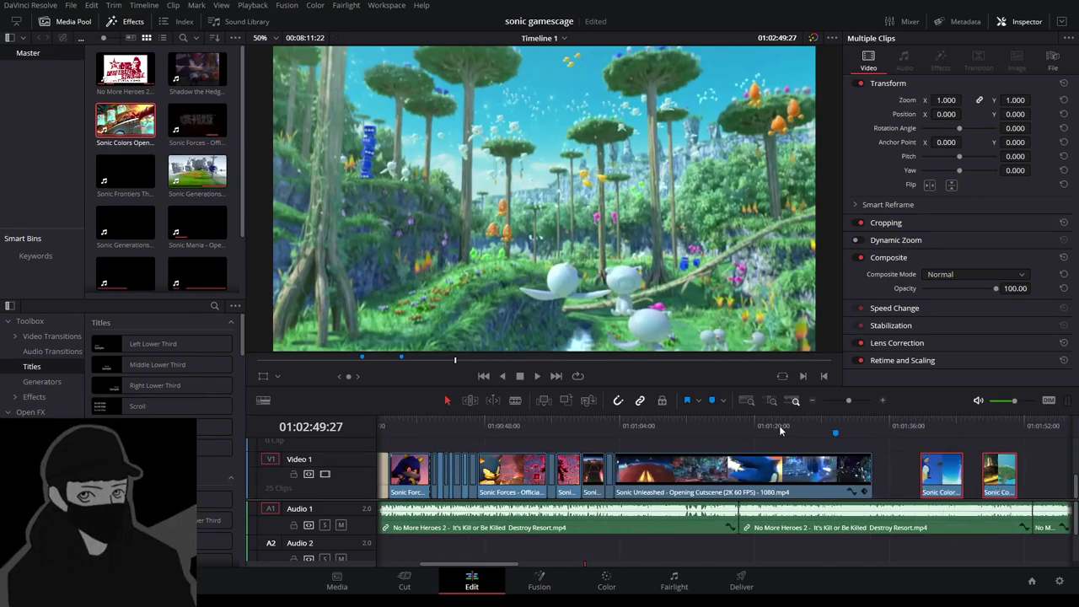
# Place the running excerpt directly after the short Sonic Unleashed clip at 01:01:33:19 on Video 1 and play the join.
pyautogui.click(896, 470)
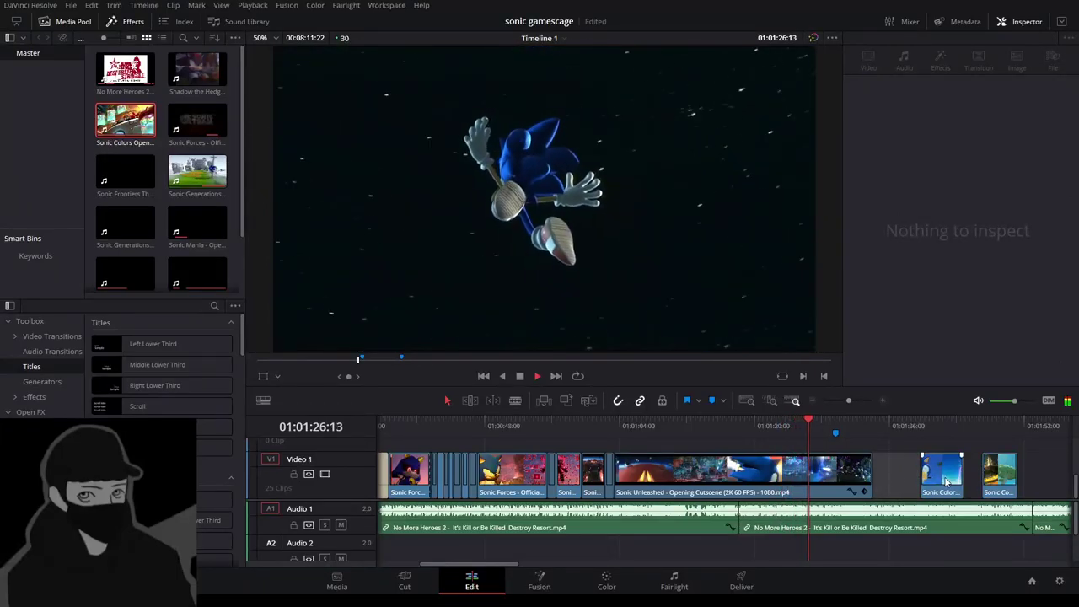
pyautogui.moveTo(945, 478); pyautogui.dragTo(897, 479)
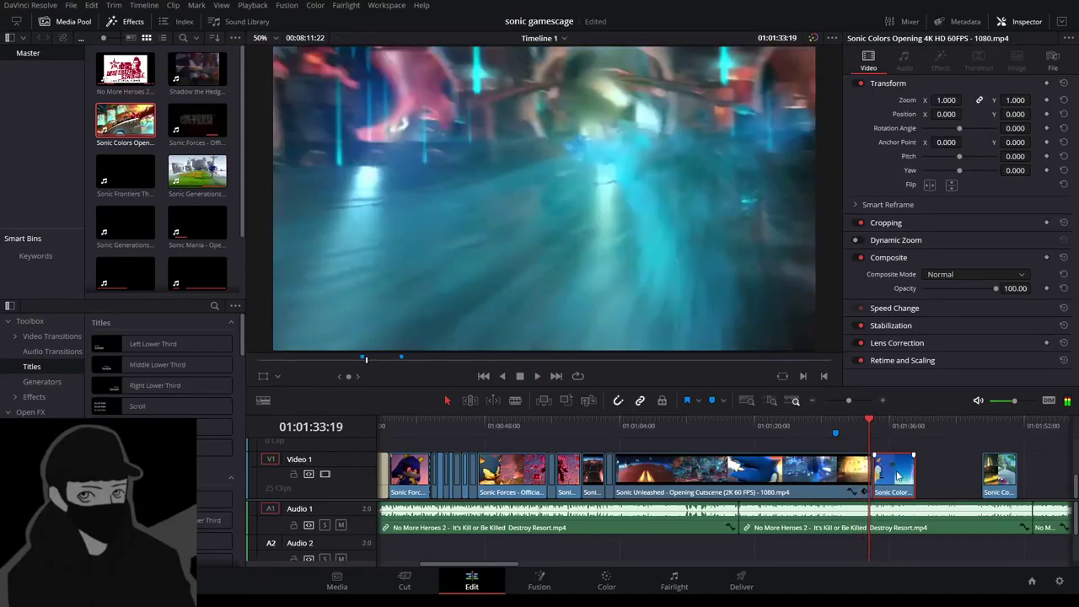
pyautogui.click(849, 436)
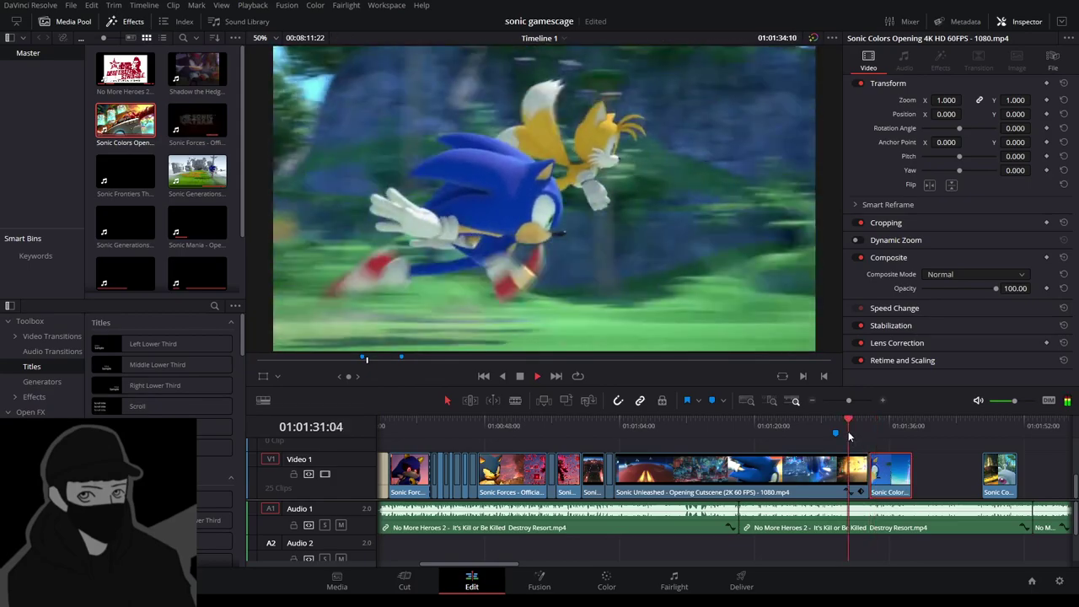
pyautogui.click(941, 459)
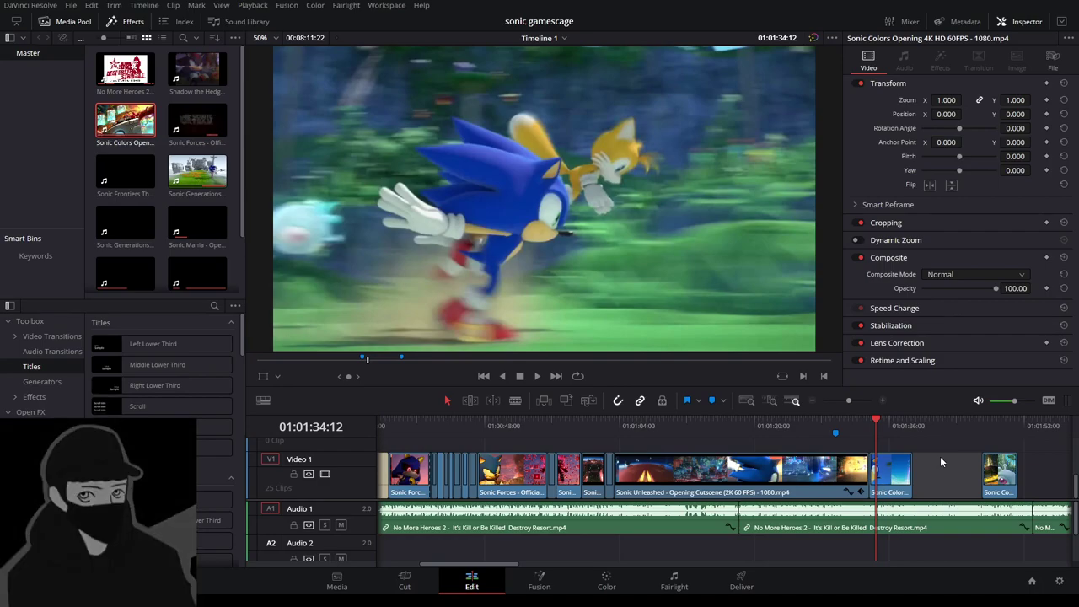
# Play from 01:01:24:02 through the end of Sonic Unleashed and the running excerpt to check the timing against the music.
pyautogui.click(788, 426)
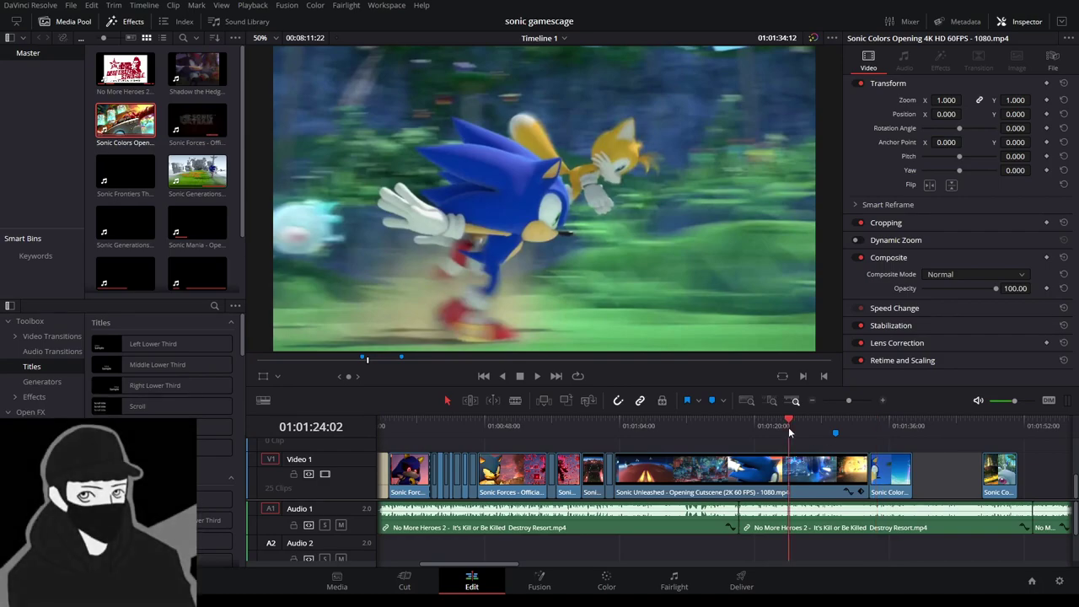
pyautogui.click(536, 376)
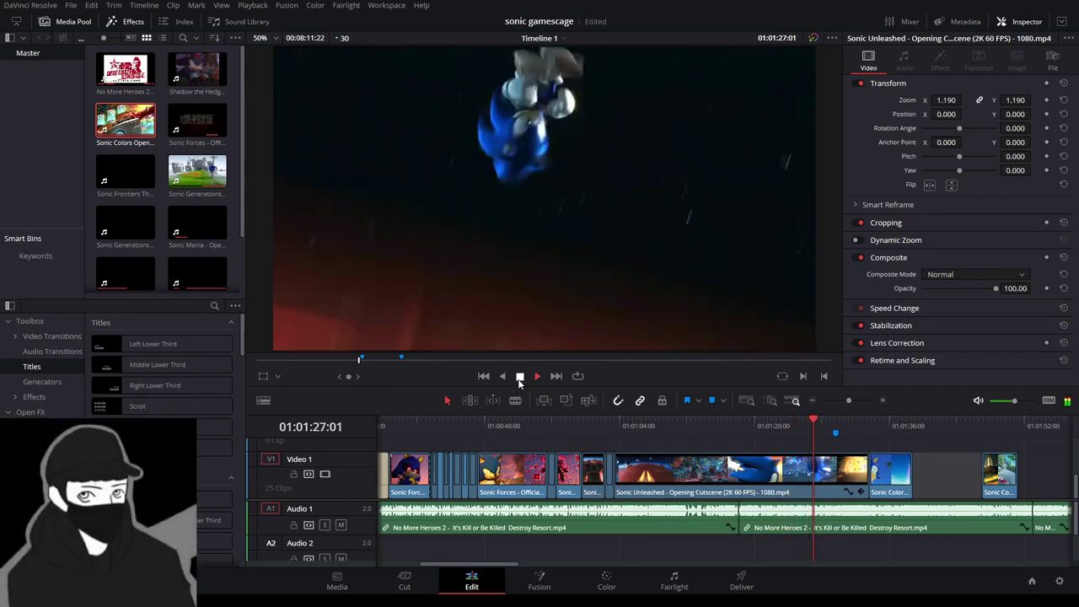
pyautogui.click(521, 376)
pyautogui.click(537, 376)
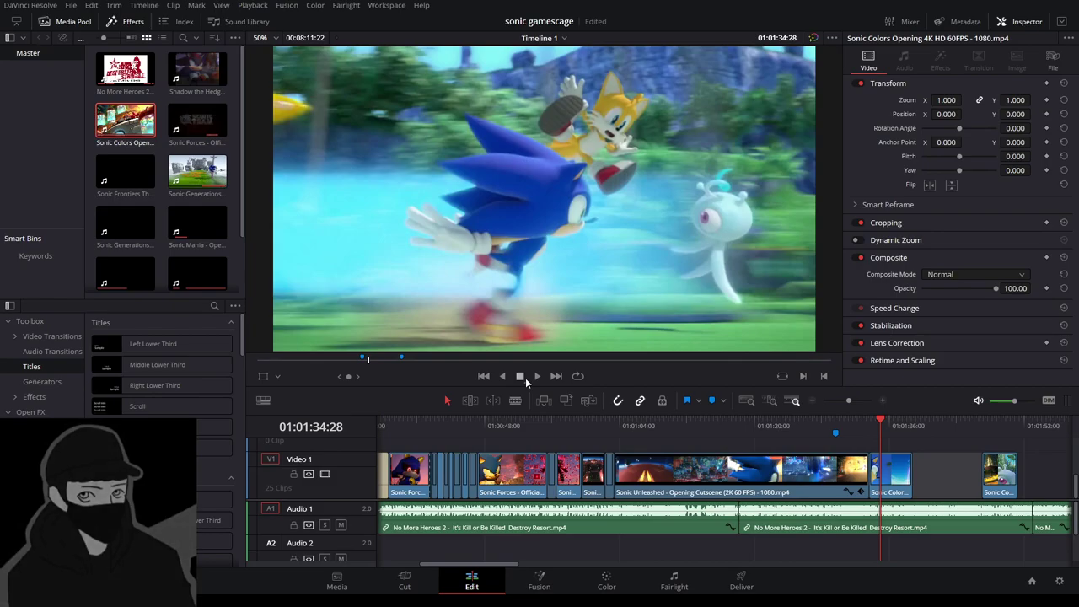
pyautogui.press('space')
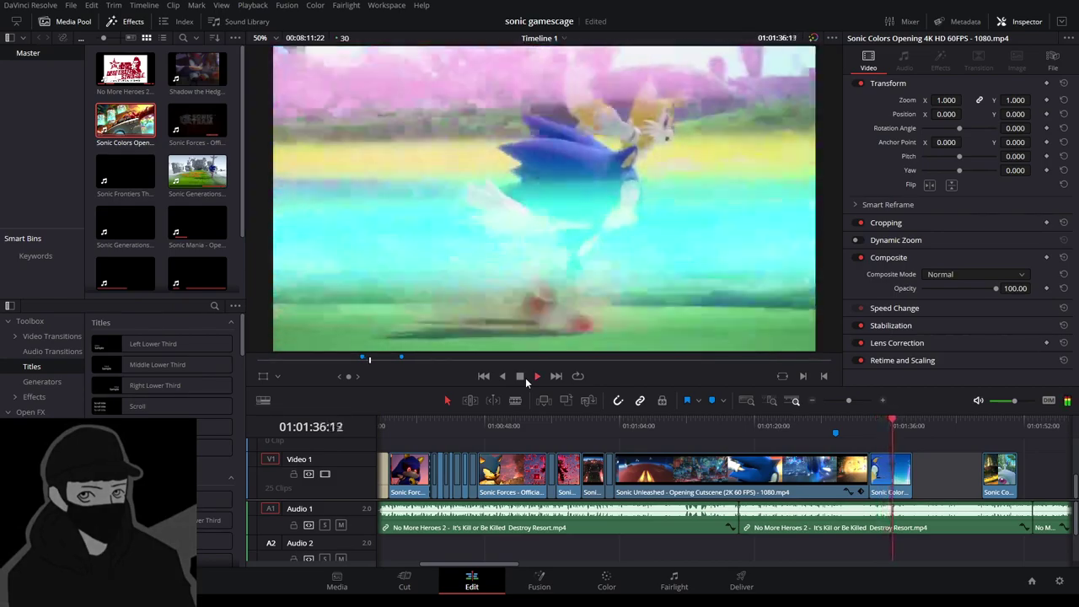
pyautogui.press('space')
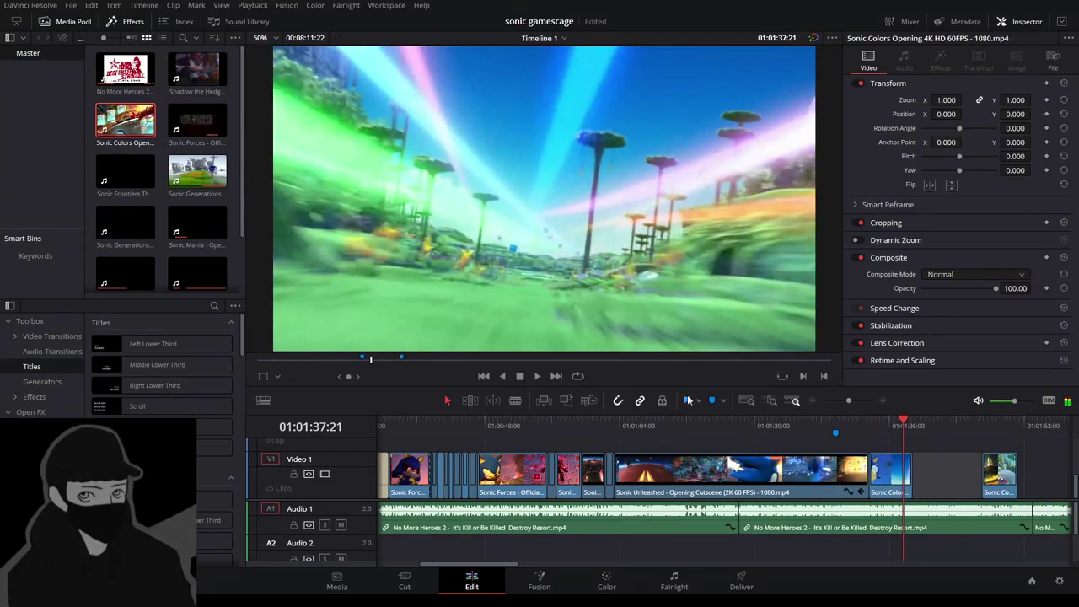
# Move the rail-grinding excerpt directly after the running excerpt on Video 1 and play the sequence again.
pyautogui.moveTo(1000, 477); pyautogui.dragTo(927, 479)
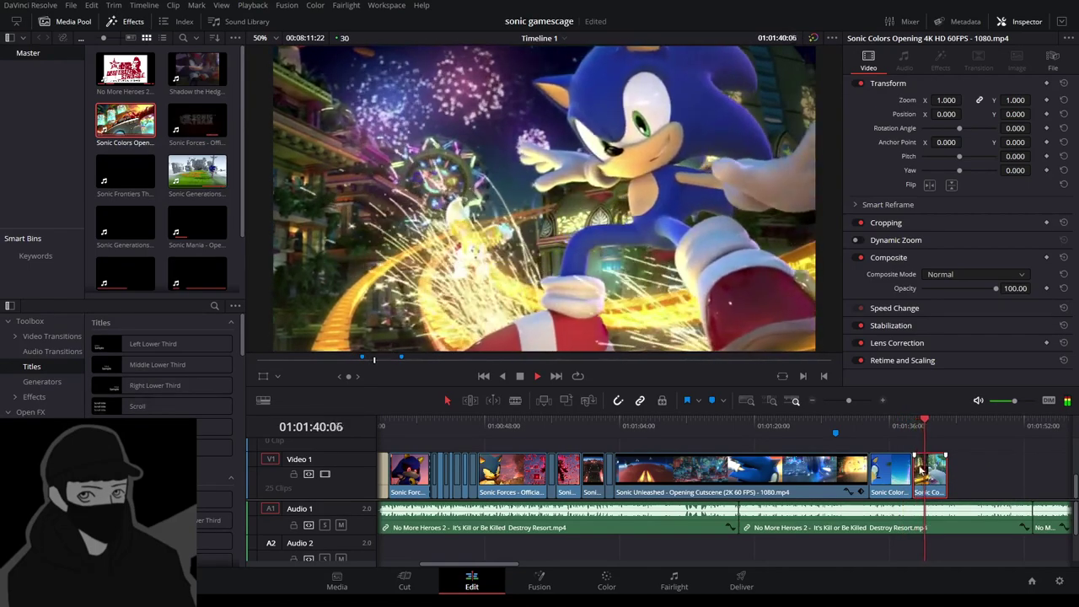
pyautogui.click(867, 419)
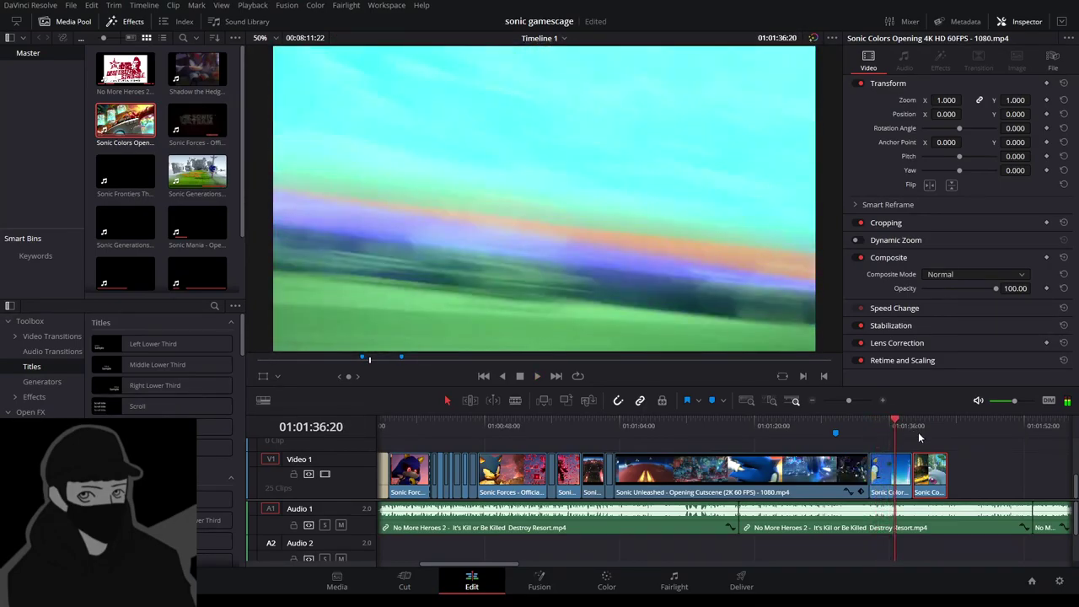
# Try overlapping the rail-grinding excerpt on the track above Video 1, starting at 01:01:36:20, and play it.
pyautogui.moveTo(934, 471); pyautogui.dragTo(917, 454)
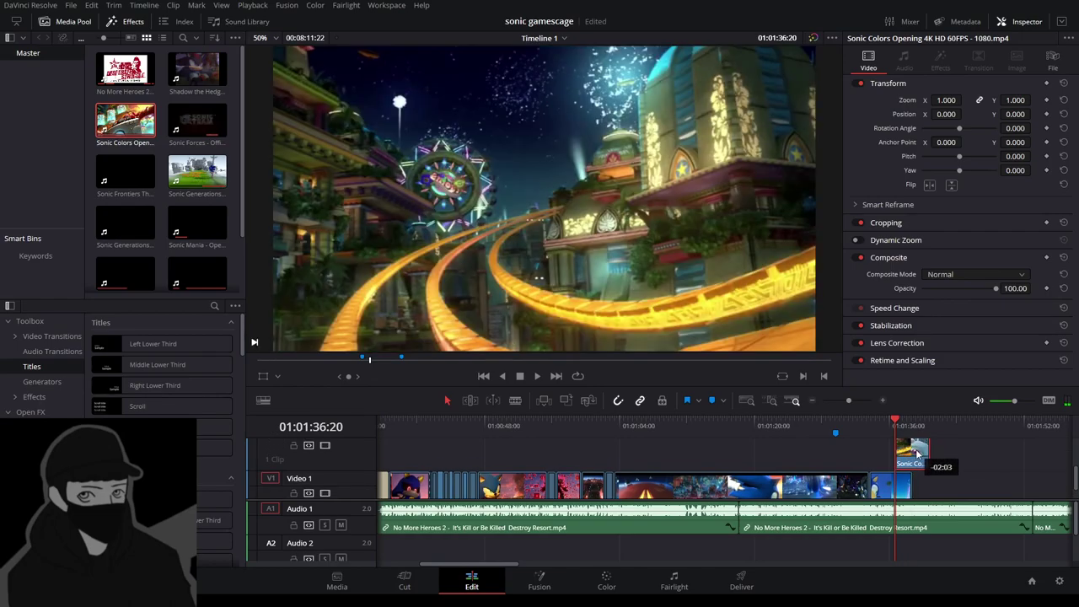
pyautogui.press('space')
pyautogui.click(873, 428)
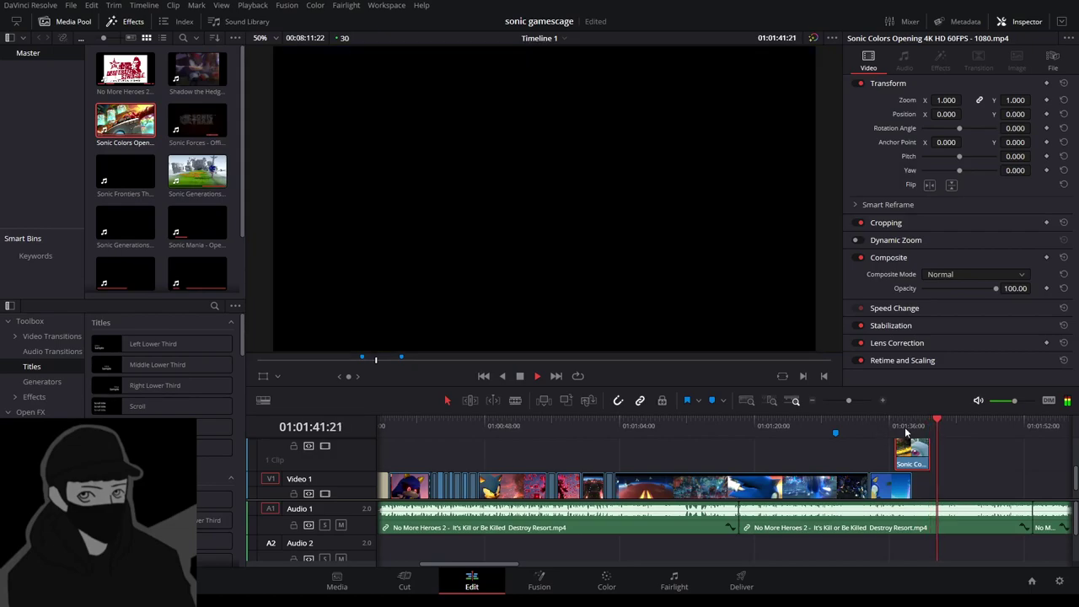
# Return the rail-grinding excerpt to Video 1 behind the running excerpt and play the sequence from about 01:01:29.
pyautogui.moveTo(897, 456); pyautogui.dragTo(917, 486)
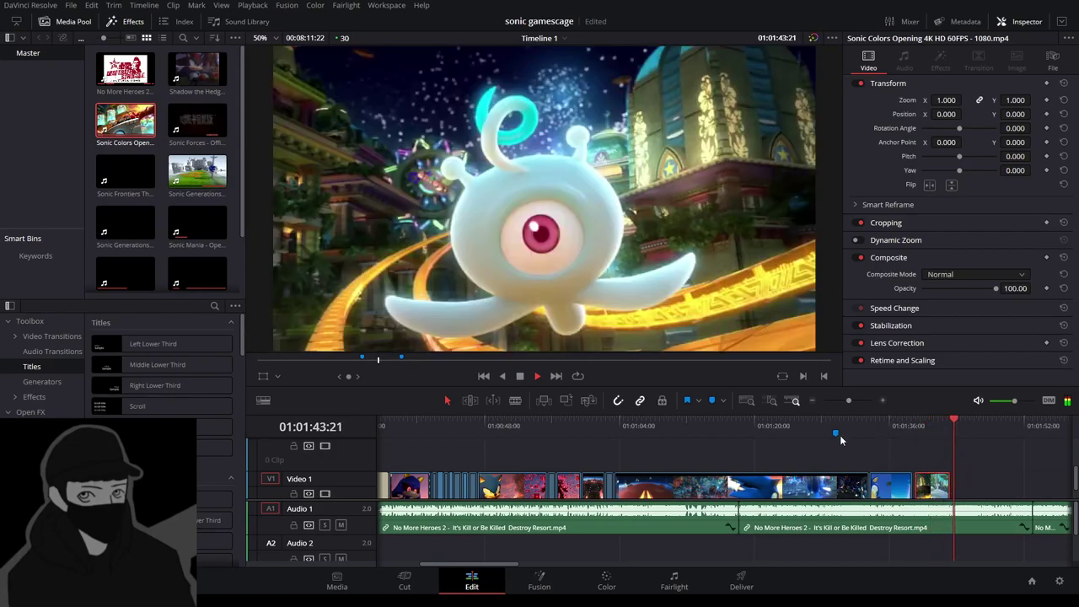
pyautogui.click(834, 427)
pyautogui.press('space')
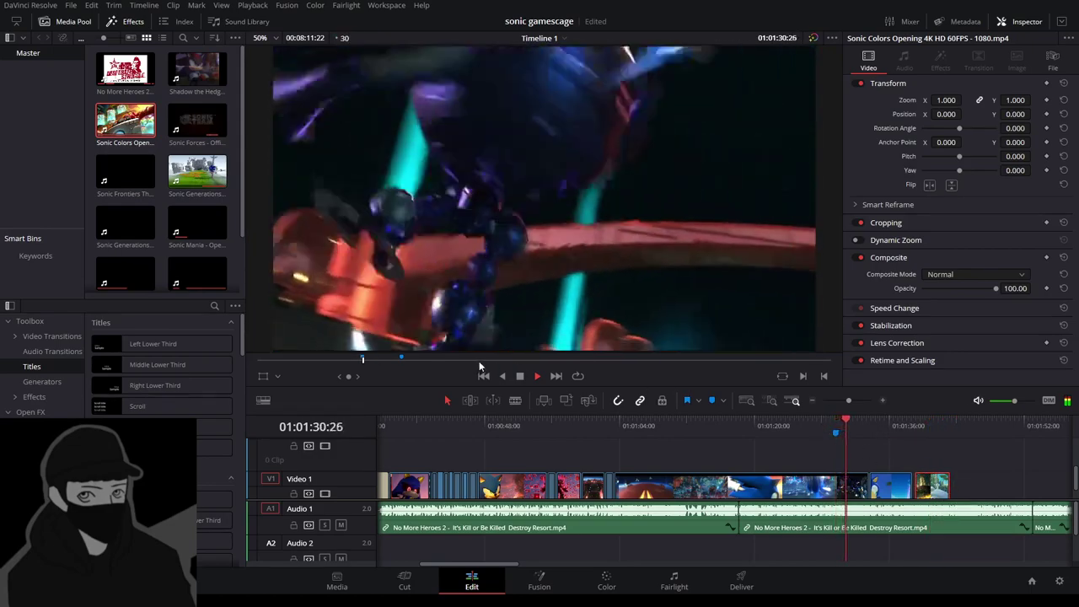
# Play the sequence from the start and again from about 01:00:59, and replay the running excerpt from about 01:01:34 to check the timing.
pyautogui.press('End')
pyautogui.press('Home')
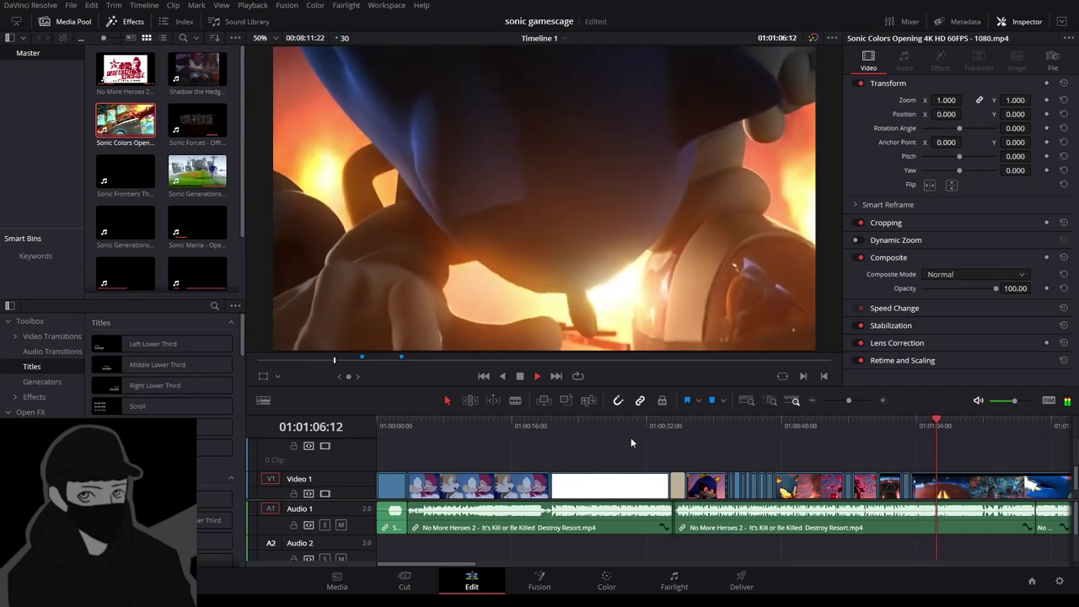
pyautogui.click(879, 421)
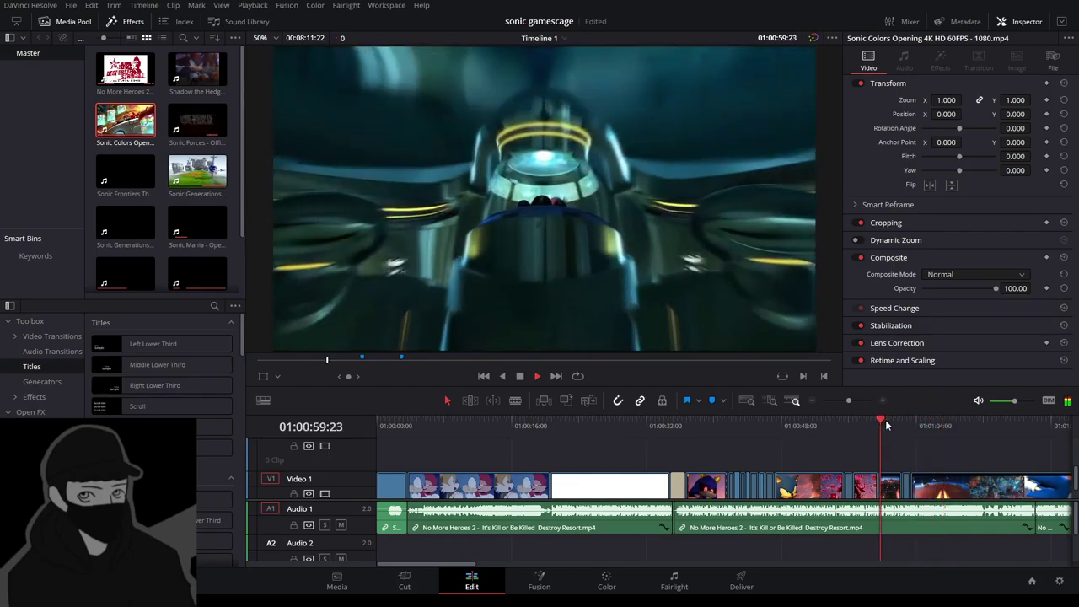
pyautogui.click(854, 421)
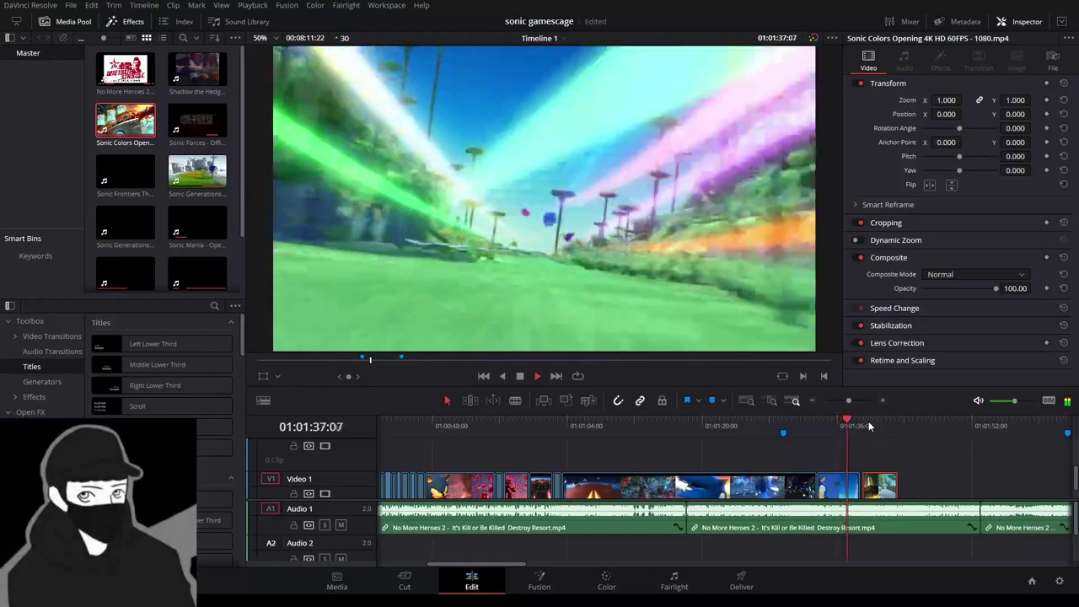
pyautogui.click(819, 431)
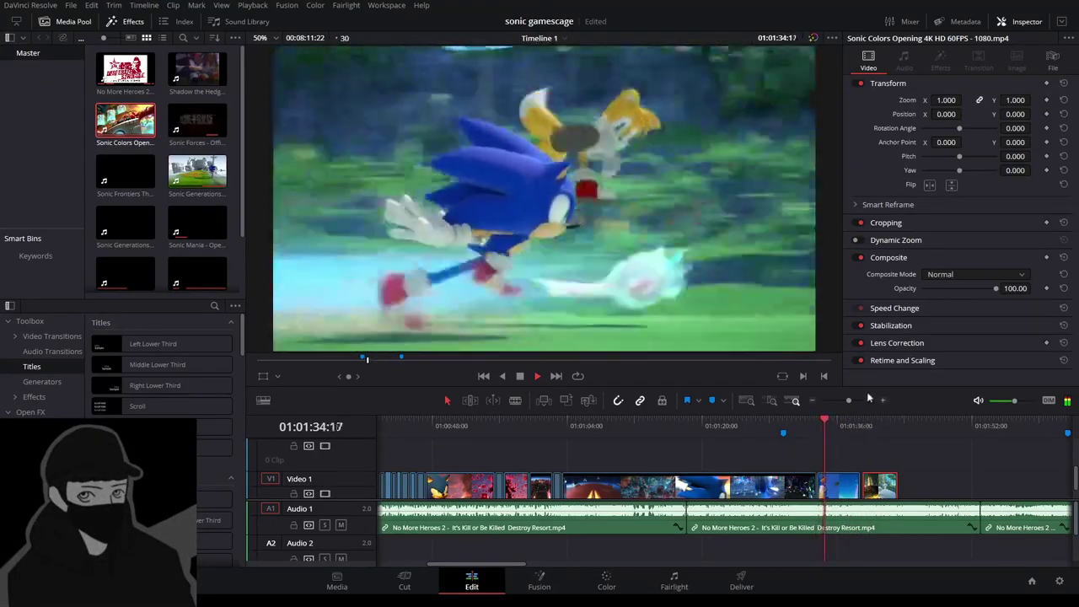
# Move the rail-grinding excerpt to Video 2, starting at 01:01:36:18 over the running excerpt.
pyautogui.click(882, 400)
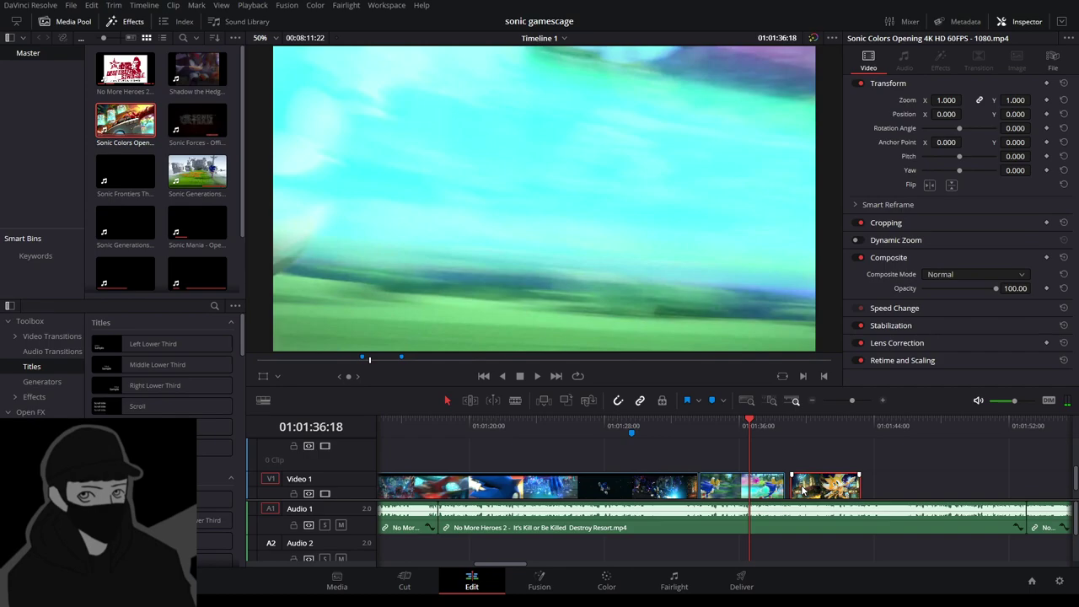
pyautogui.moveTo(799, 491); pyautogui.dragTo(771, 464)
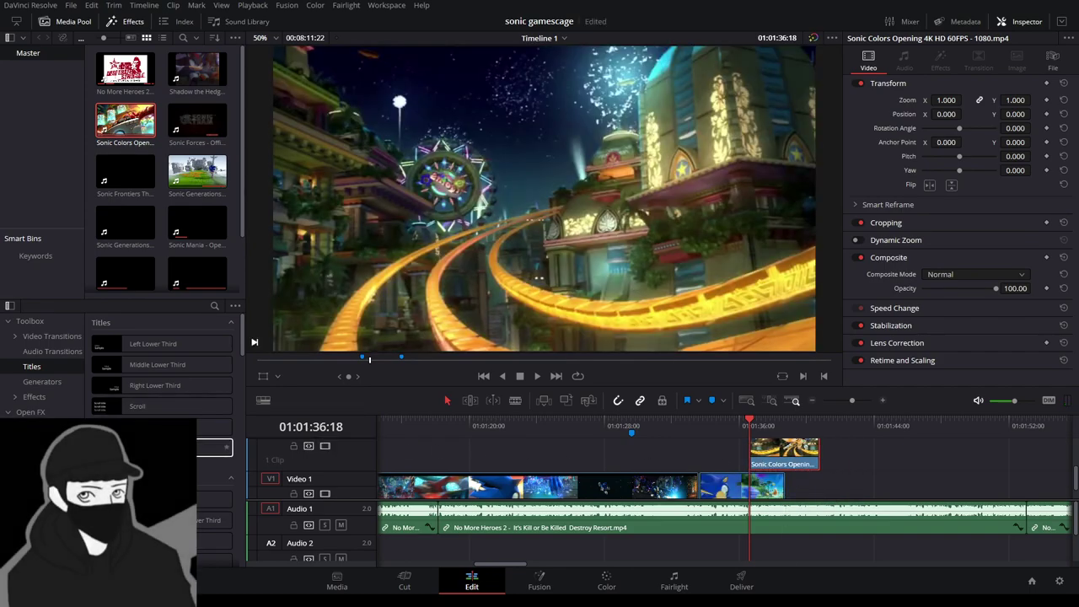
# Try a Non-Additive Dissolve at the start of the rail-grinding excerpt, play it from 01:01:34:08, and delete the transition.
pyautogui.click(34, 336)
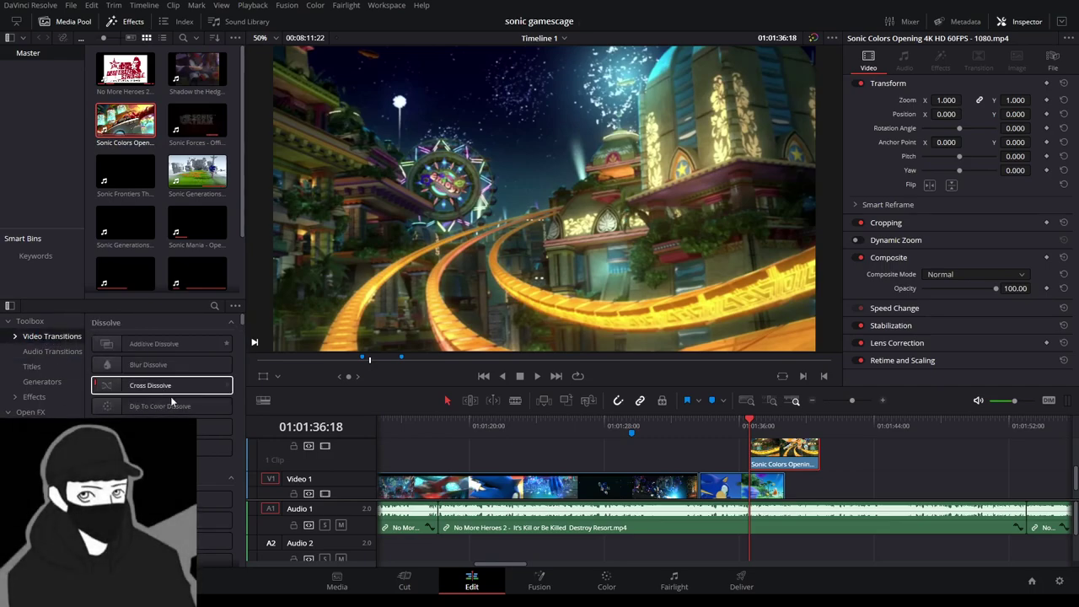
pyautogui.scroll(-10, 215, 472)
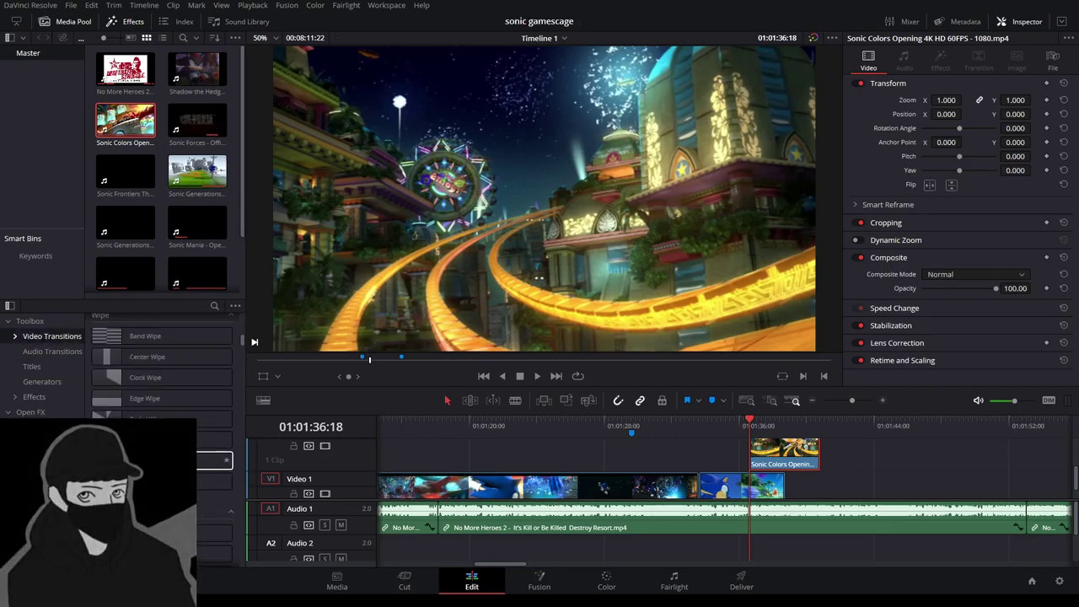
pyautogui.scroll(10, 215, 472)
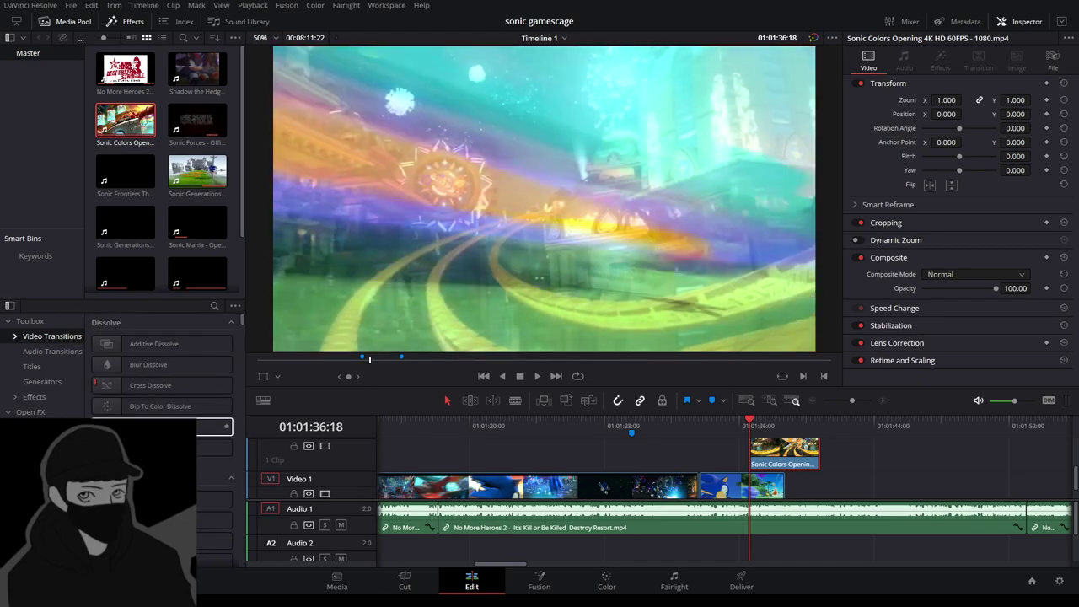
pyautogui.moveTo(215, 428); pyautogui.dragTo(759, 463)
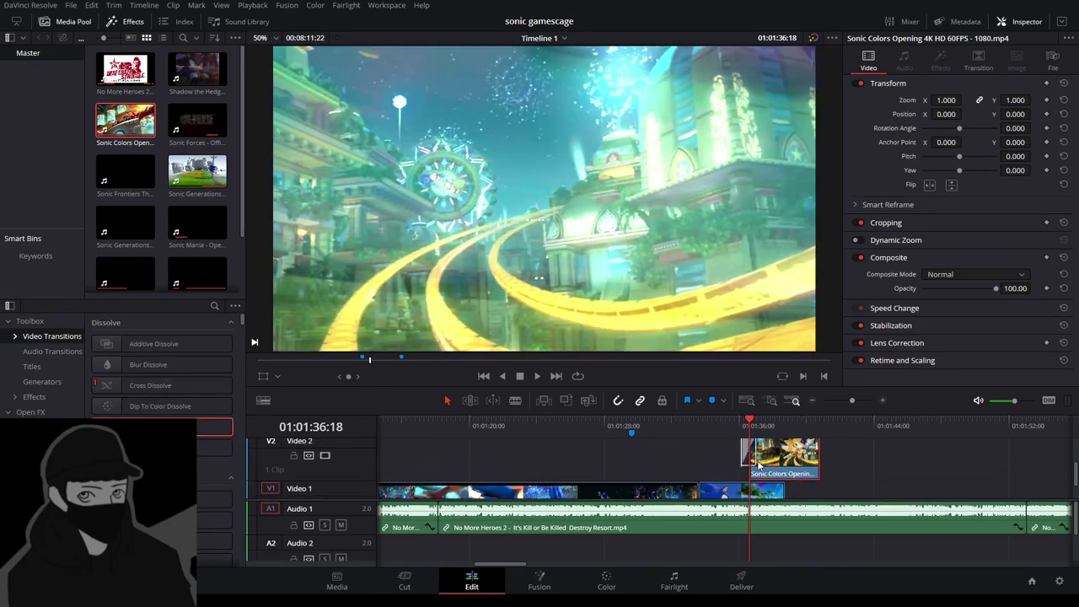
pyautogui.click(710, 424)
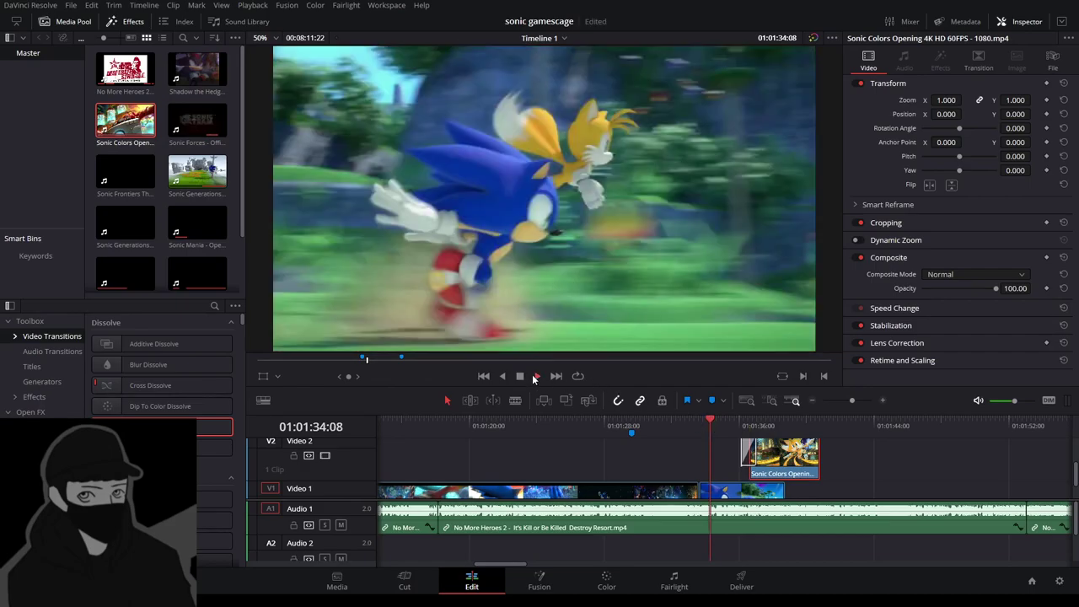
pyautogui.click(534, 376)
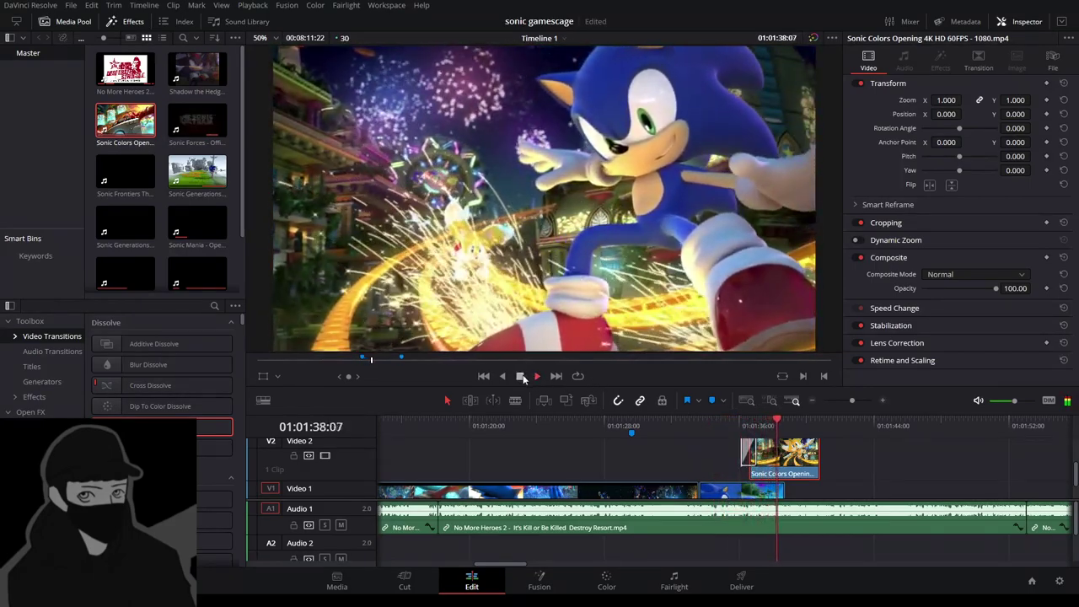
pyautogui.click(520, 376)
pyautogui.click(743, 452)
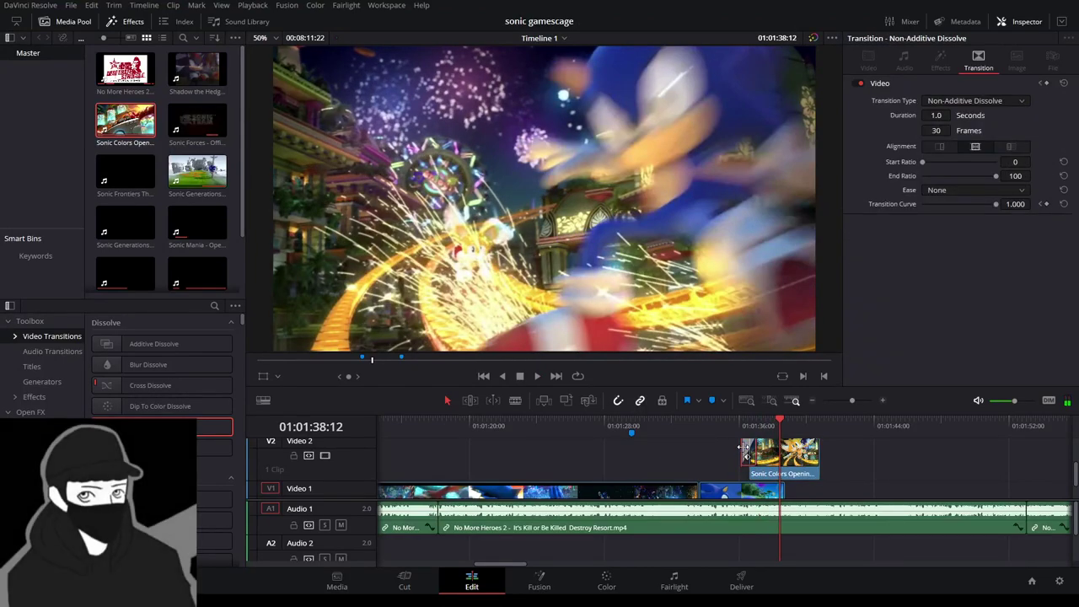
pyautogui.press('Delete')
# Reposition the rail-grinding excerpt on Video 2 to start at 01:01:37:13, over the end of the running excerpt.
pyautogui.moveTo(752, 460); pyautogui.dragTo(778, 449)
pyautogui.click(730, 422)
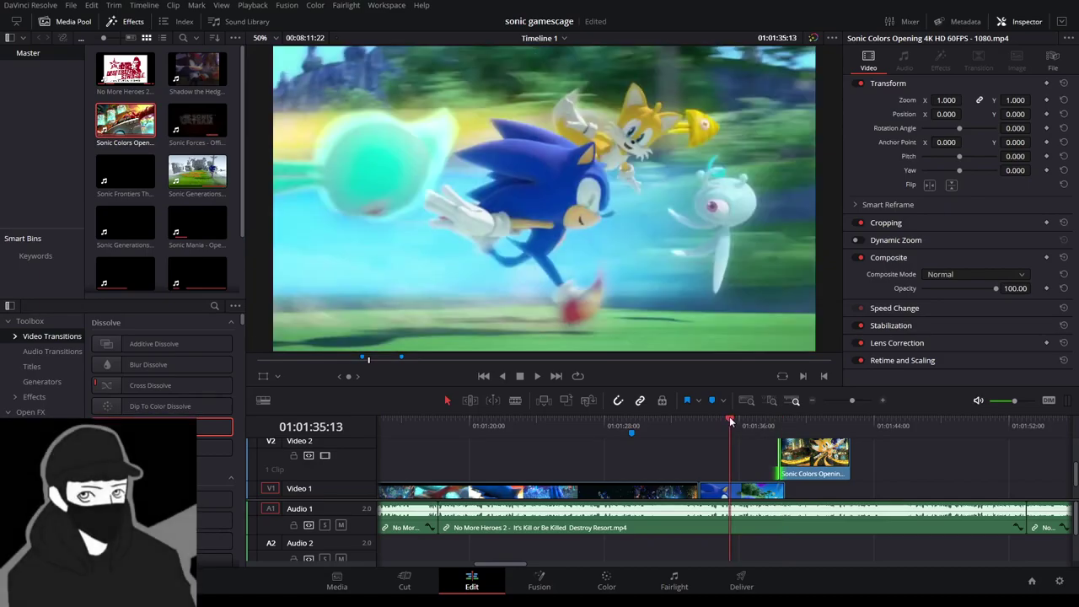
pyautogui.press('space')
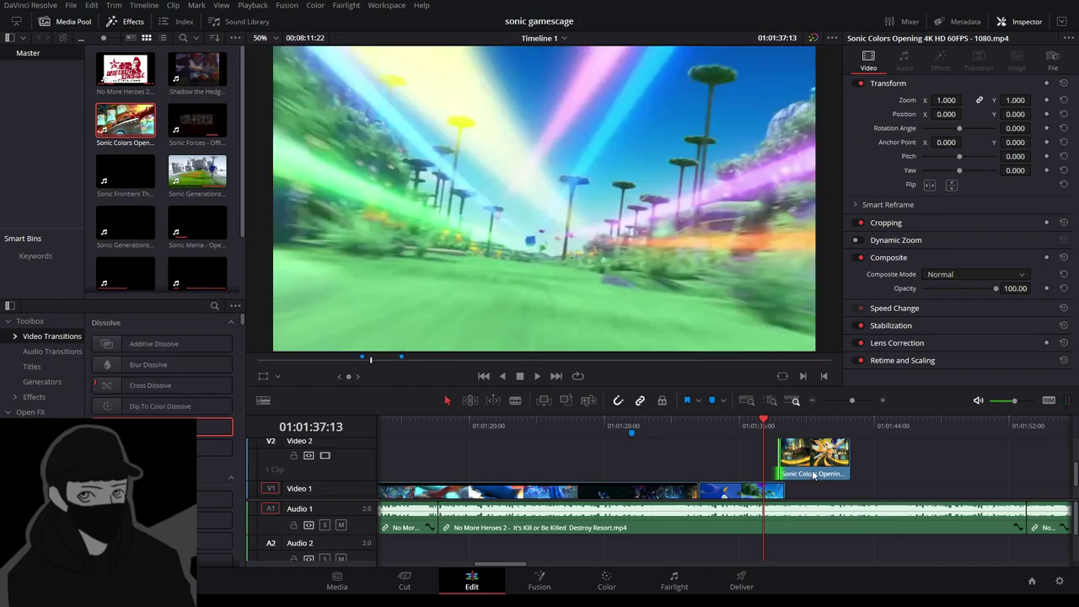
pyautogui.moveTo(813, 474); pyautogui.dragTo(786, 469)
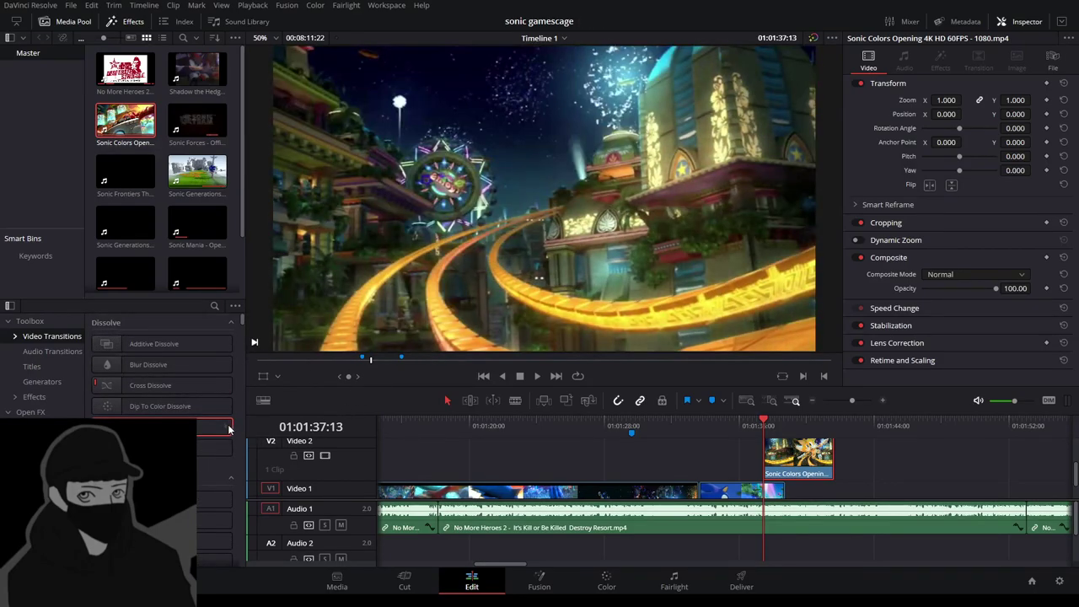
# Browse the video transitions and add Pan Right to the start of the rail-grinding excerpt on Video 2.
pyautogui.scroll(-10, 169, 397)
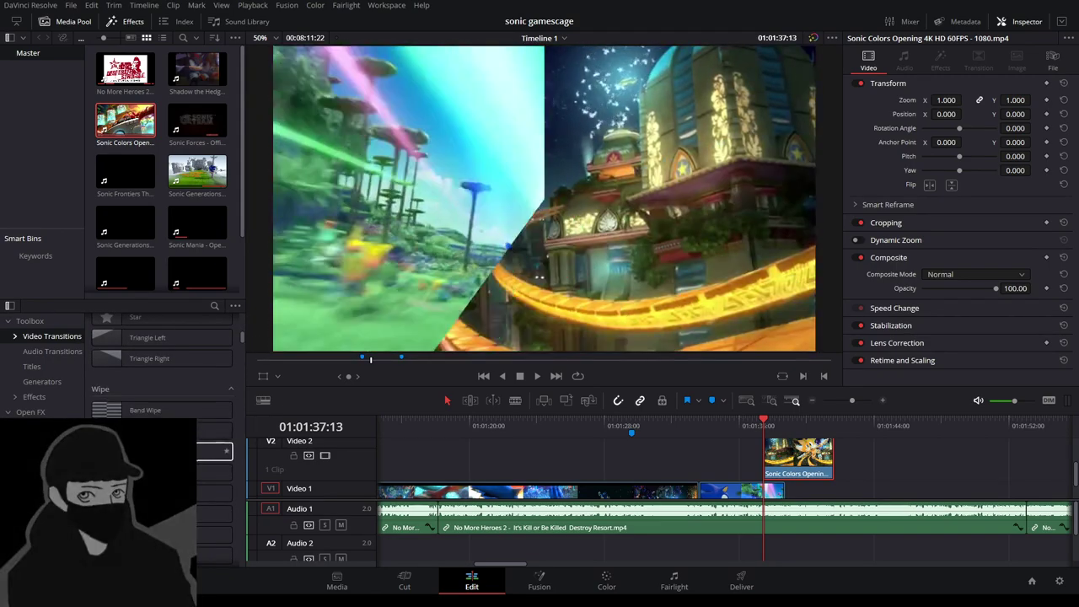
pyautogui.scroll(-5, 225, 455)
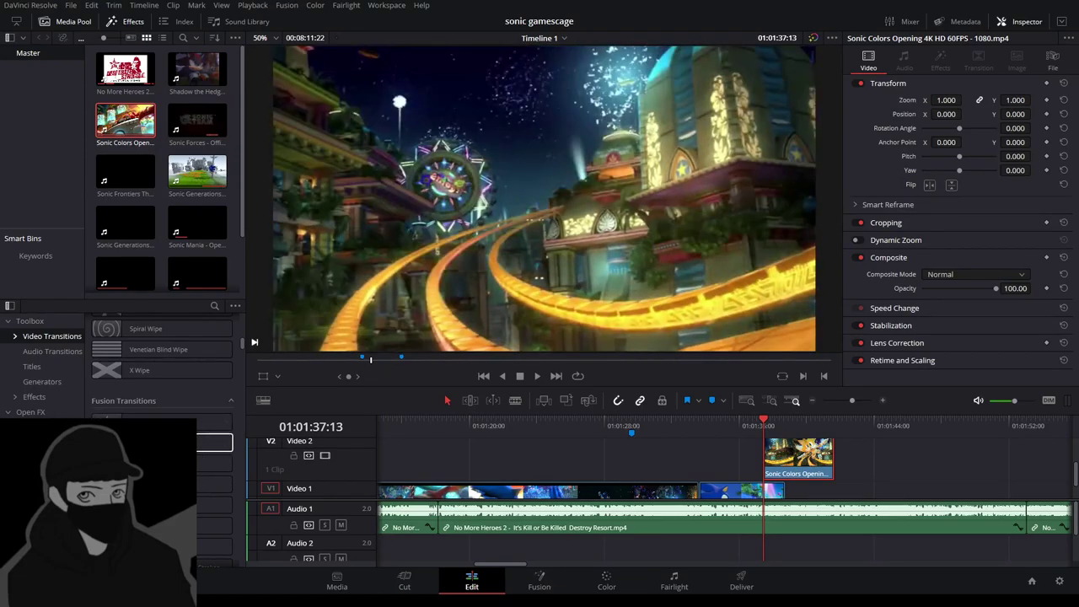
pyautogui.scroll(-3, 226, 447)
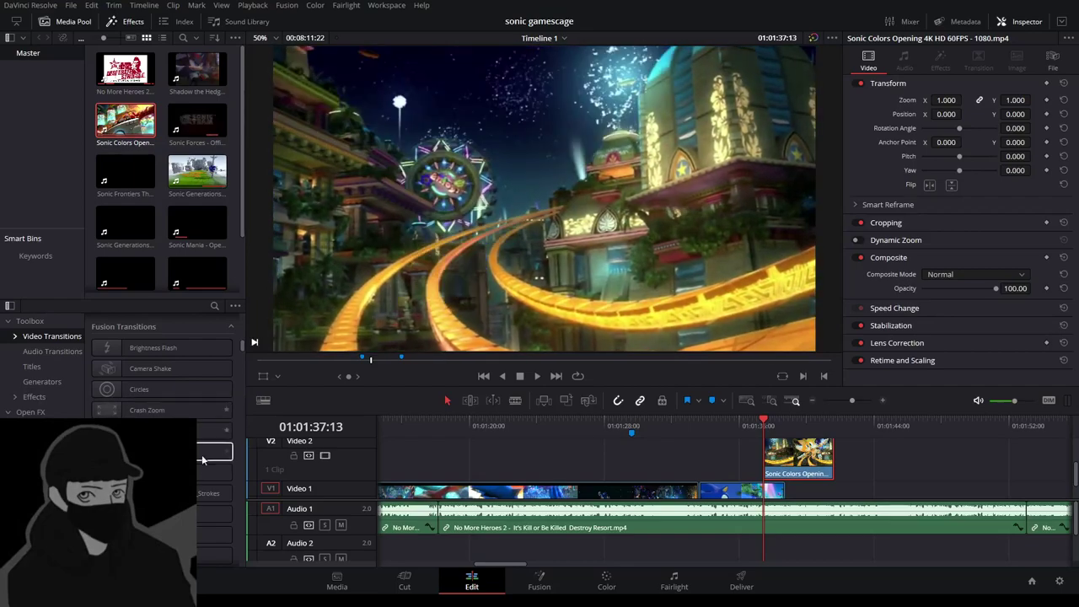
pyautogui.scroll(-1, 220, 473)
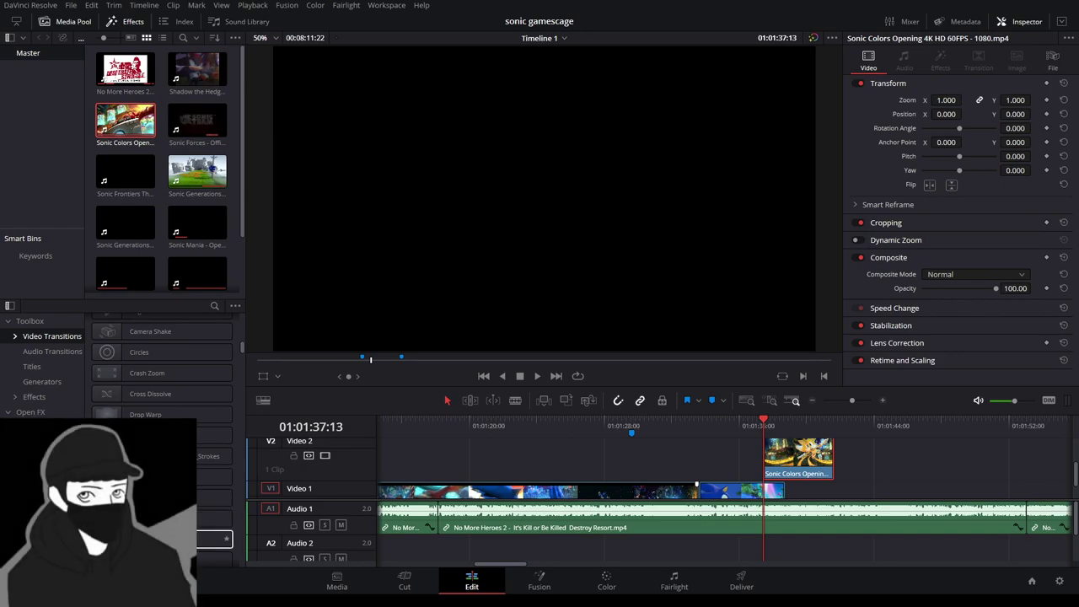
pyautogui.scroll(-5, 215, 506)
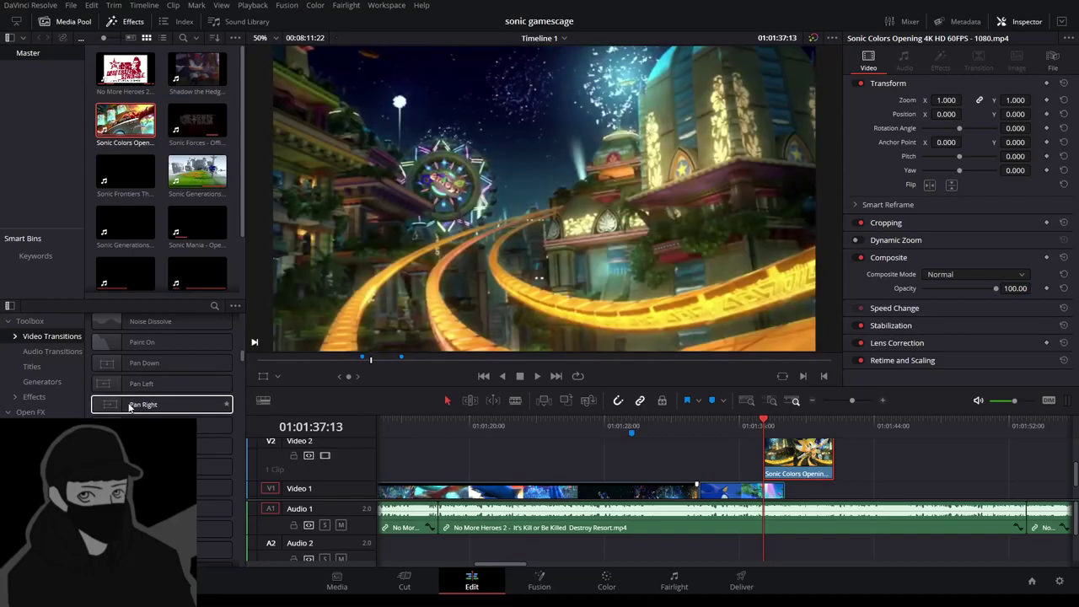
pyautogui.moveTo(143, 404); pyautogui.dragTo(769, 472)
# Play the Pan Right transition from 01:01:33:19 and again from about 01:01:36 to check it against the music.
pyautogui.click(703, 426)
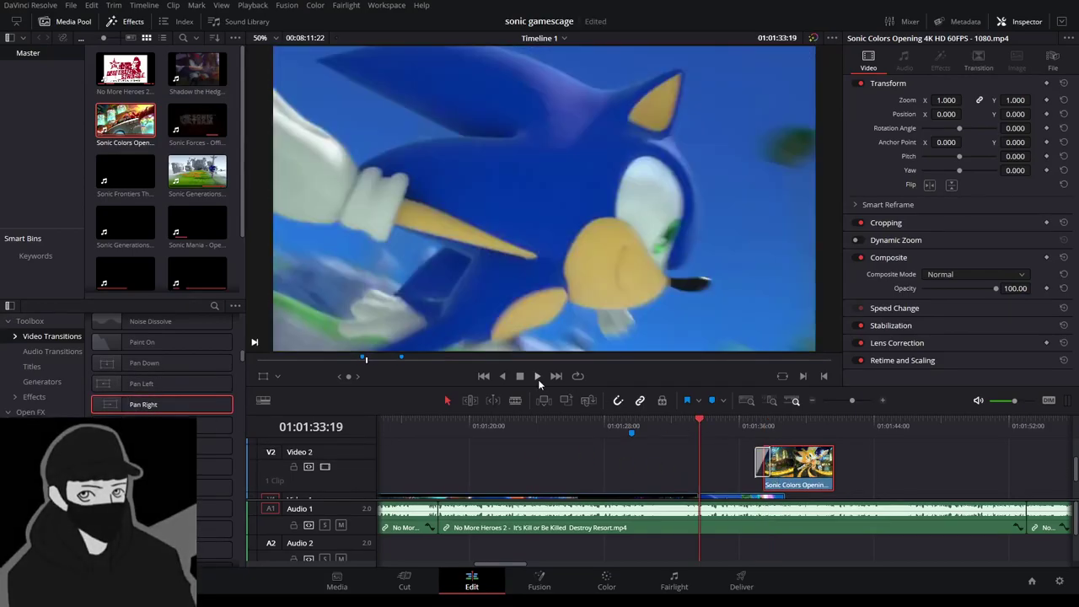
pyautogui.click(538, 376)
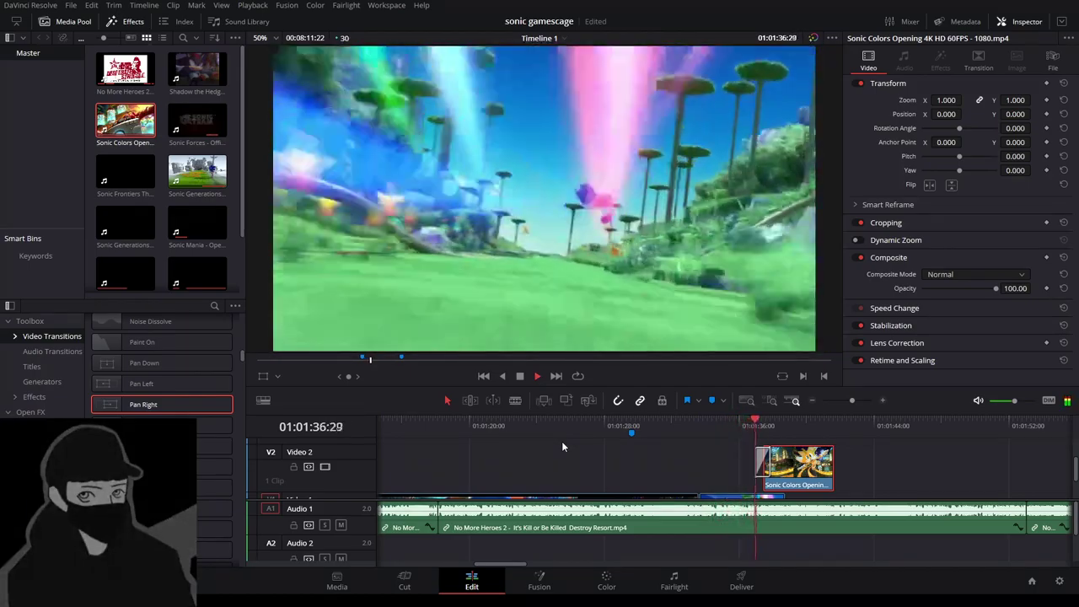
pyautogui.click(747, 427)
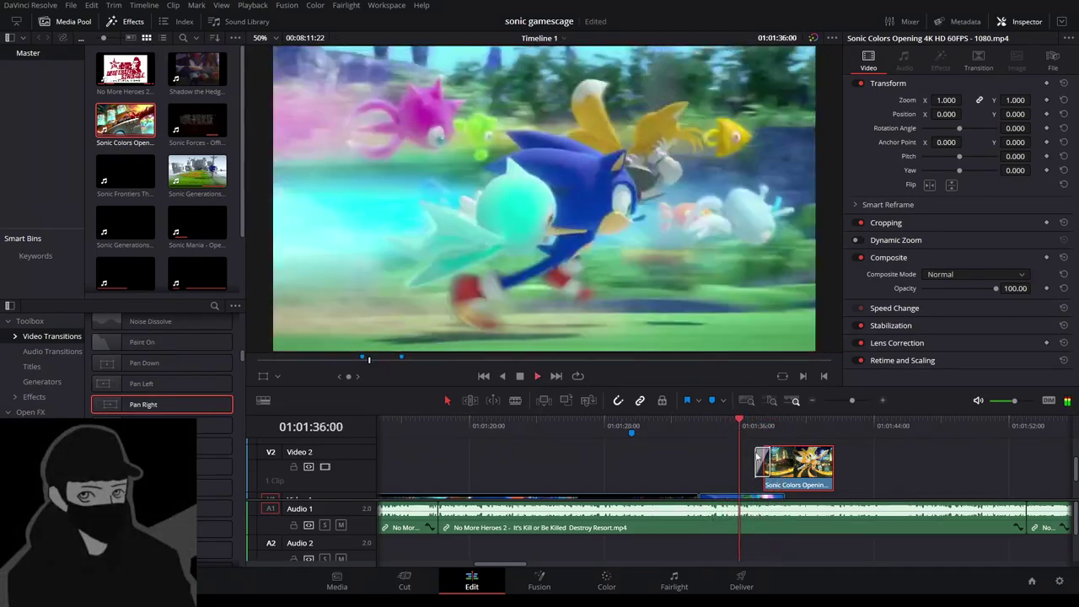
pyautogui.press('space')
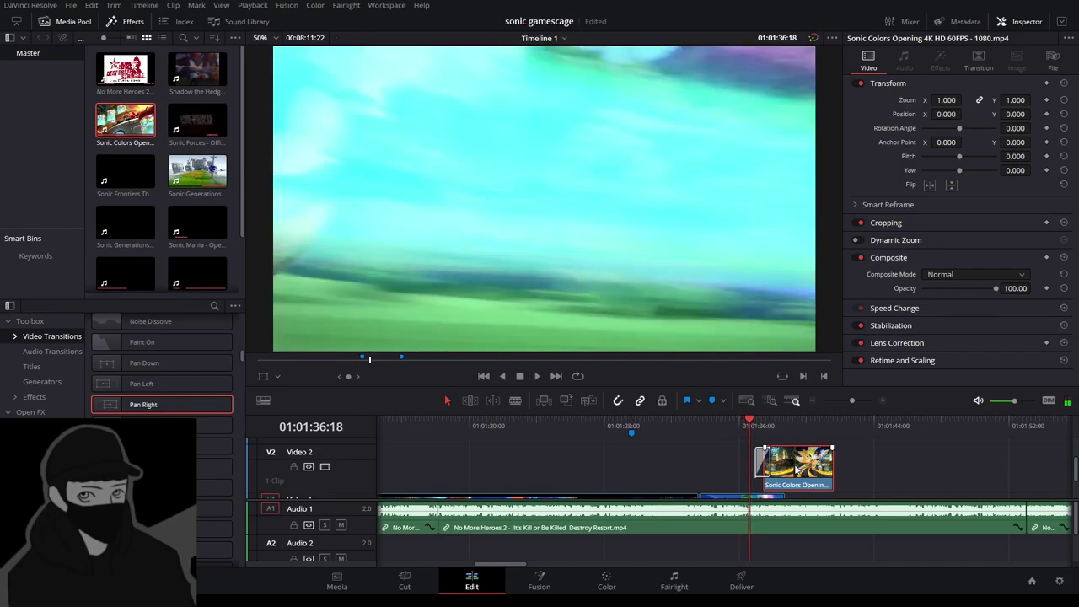
# Shift the rail-grinding excerpt with its transition earlier to start at about 01:01:36:20, and play it from about 01:01:33.
pyautogui.moveTo(793, 468); pyautogui.dragTo(790, 470)
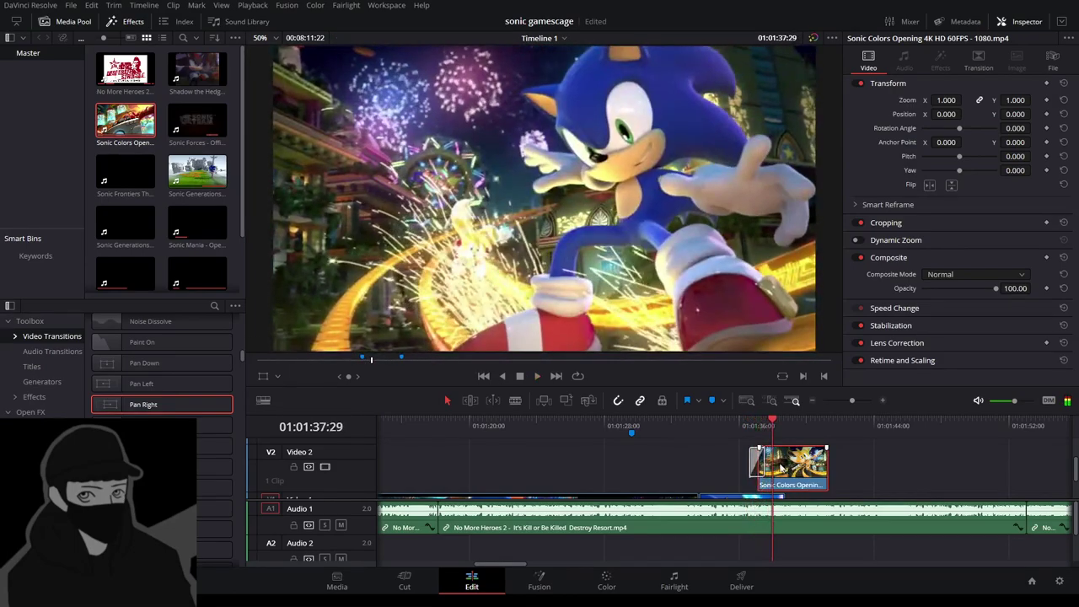
pyautogui.press('space')
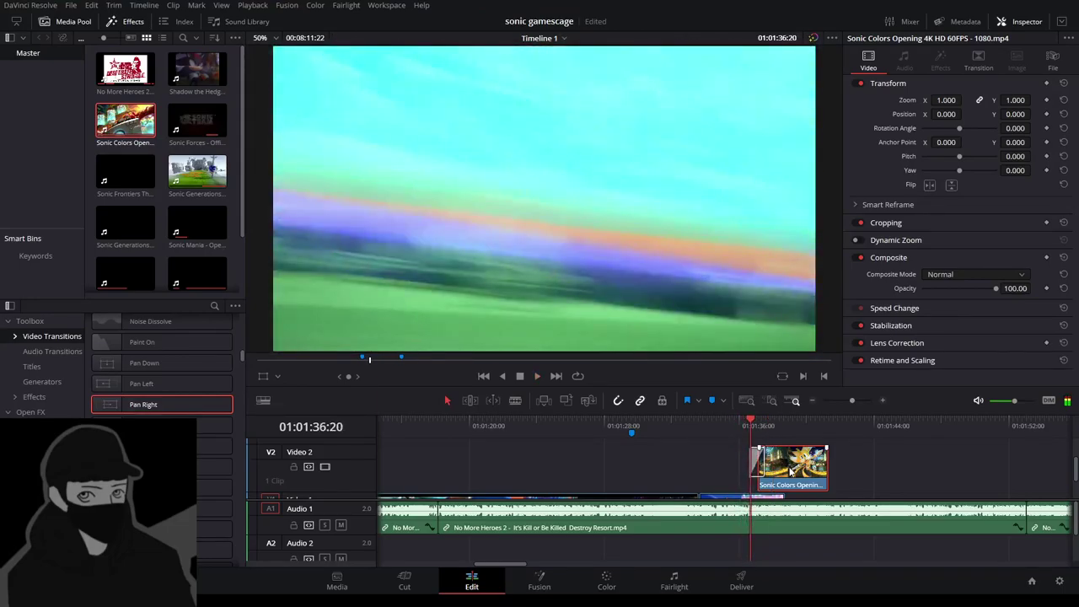
pyautogui.moveTo(786, 472); pyautogui.dragTo(783, 474)
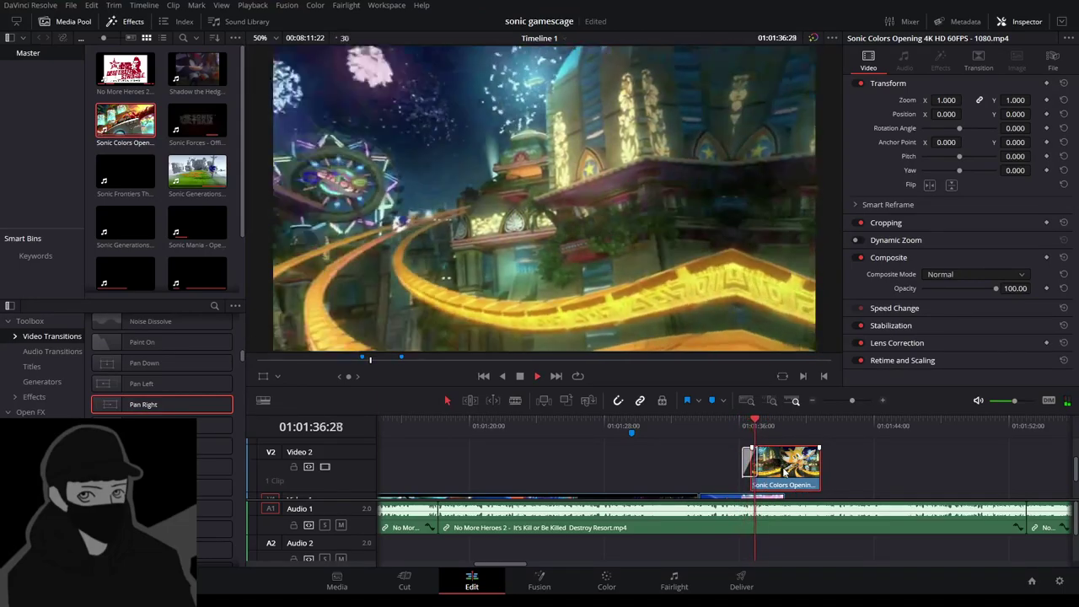
pyautogui.click(696, 426)
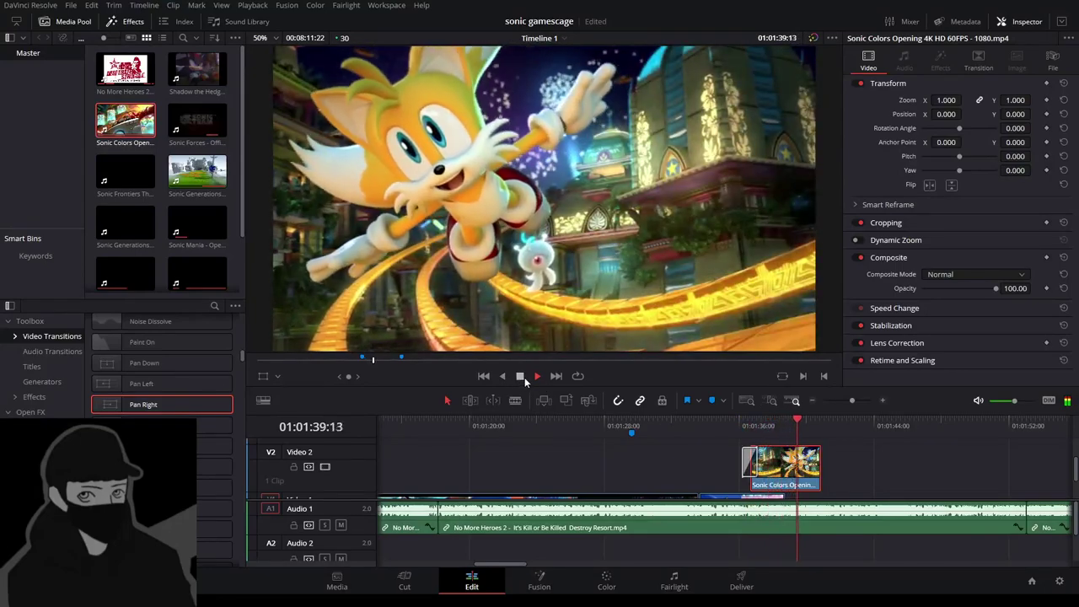
pyautogui.click(521, 376)
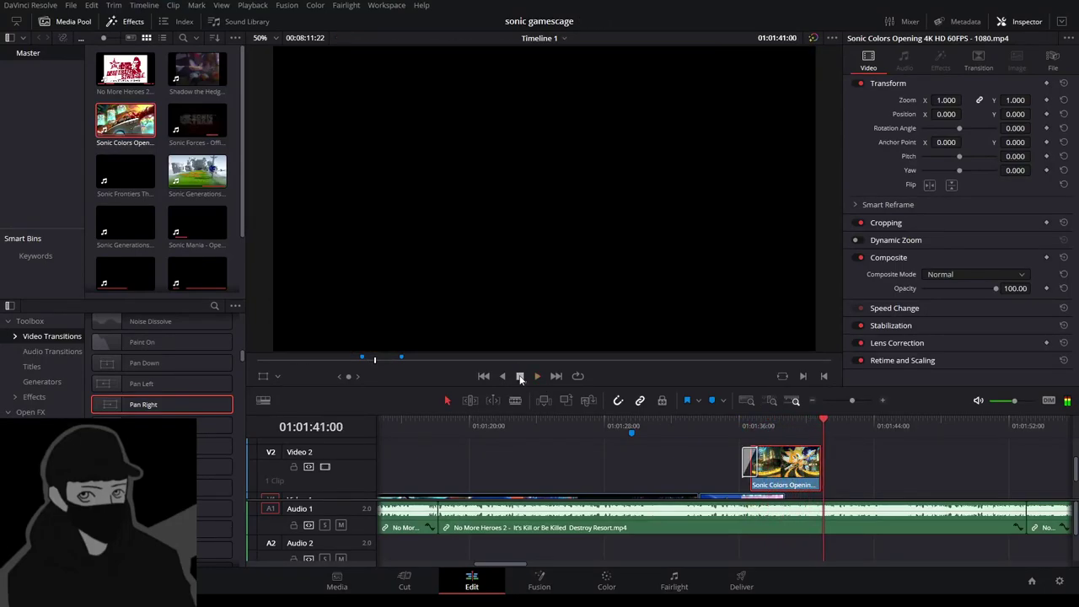
# Play the sequence from 01:01:26:24 past the rail-grinding excerpt, and replay the music from about 01:01:42:25.
pyautogui.click(813, 401)
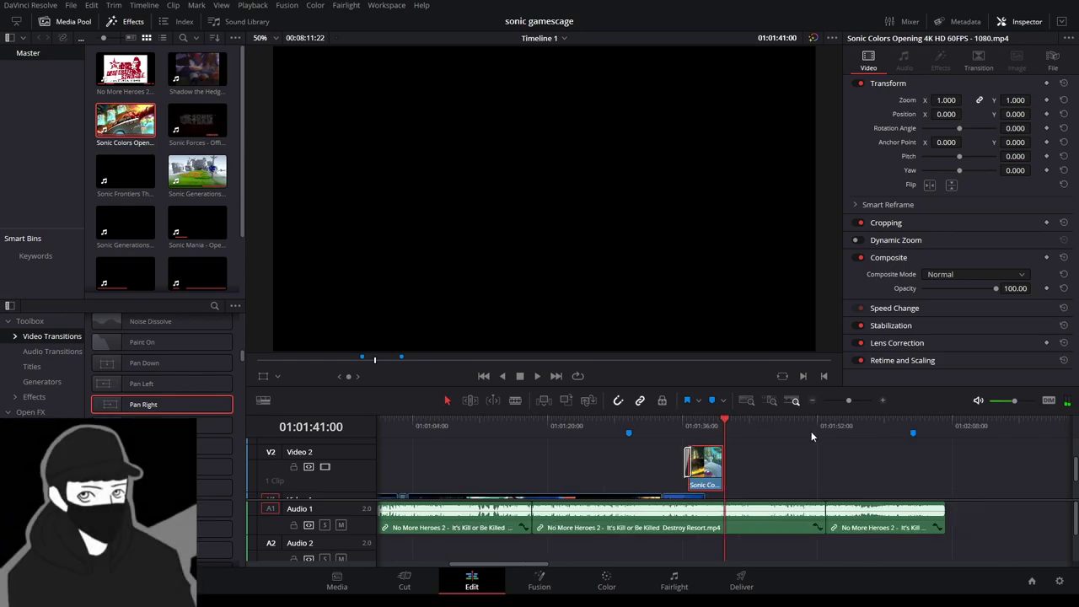
pyautogui.scroll(-2, 766, 481)
pyautogui.hscroll(-5, 472, 418)
pyautogui.moveTo(354, 421); pyautogui.dragTo(874, 470)
pyautogui.click(716, 426)
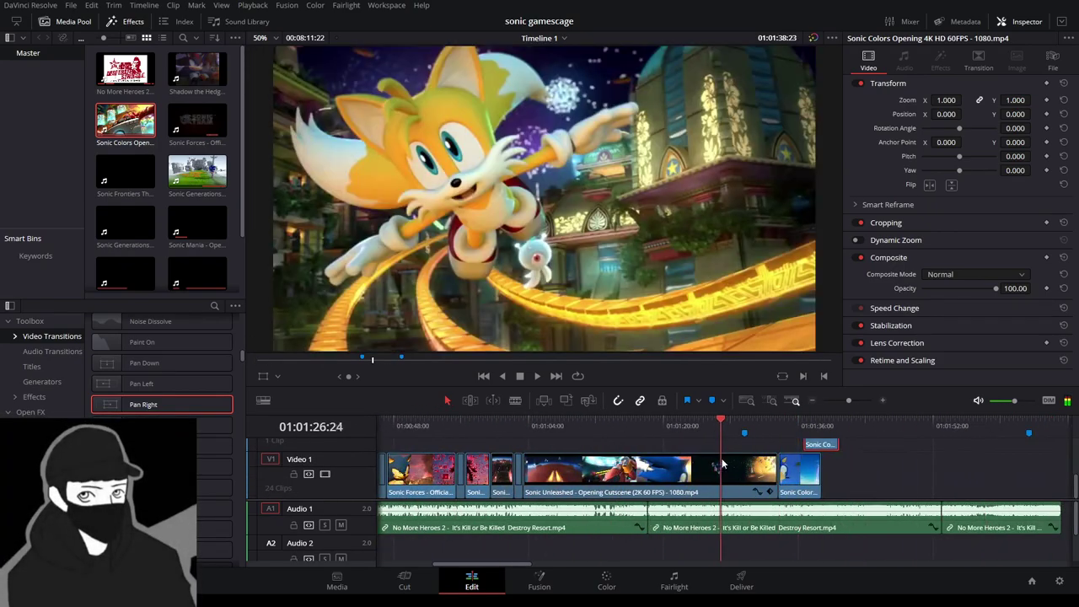
pyautogui.click(537, 376)
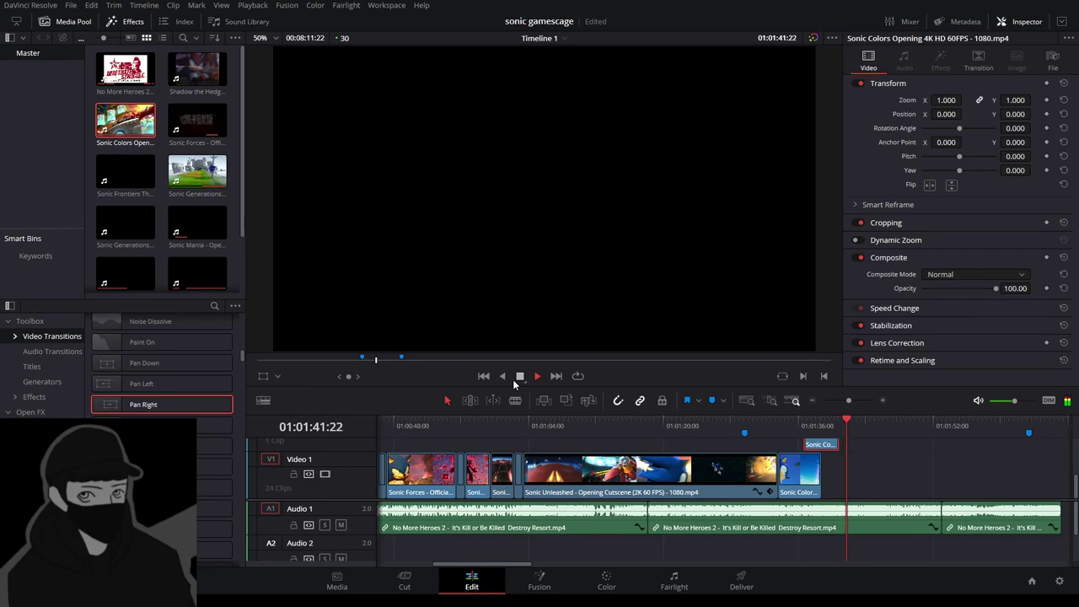
pyautogui.moveTo(820, 444); pyautogui.dragTo(821, 454)
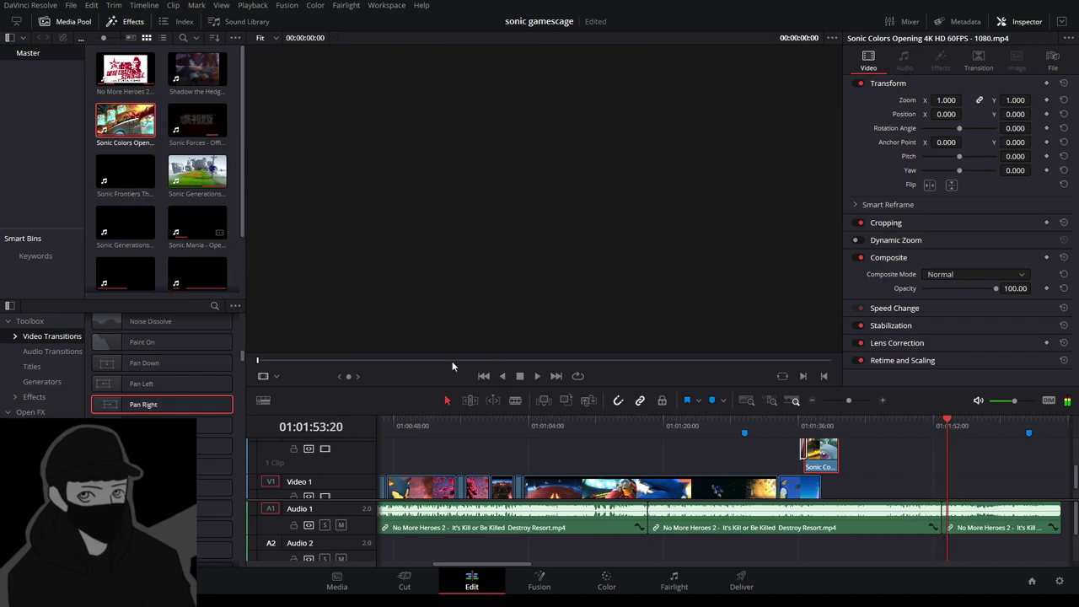
pyautogui.click(856, 426)
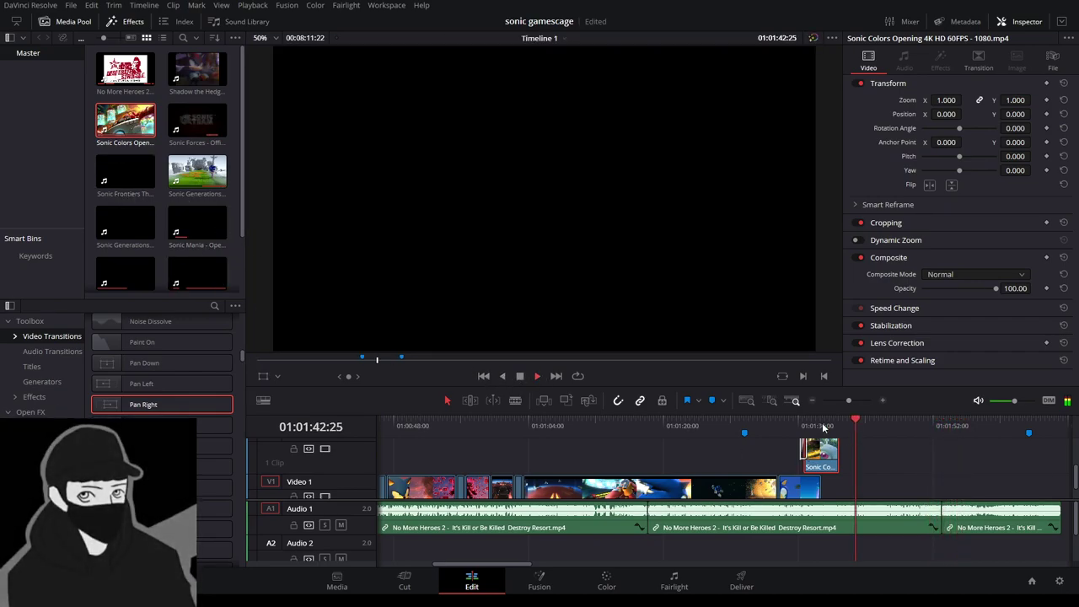
# Place the Sonic Frontiers Final Horizon Update Teaser on the timeline beyond the music, starting at about 01:02:12, and play it.
pyautogui.scroll(-2, 177, 242)
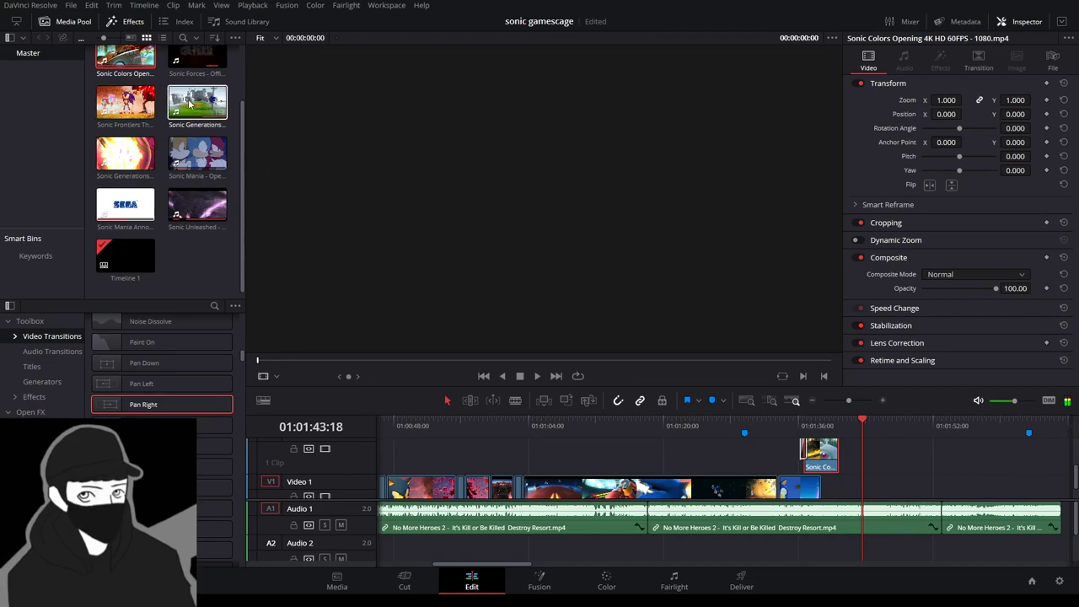
pyautogui.scroll(2, 200, 112)
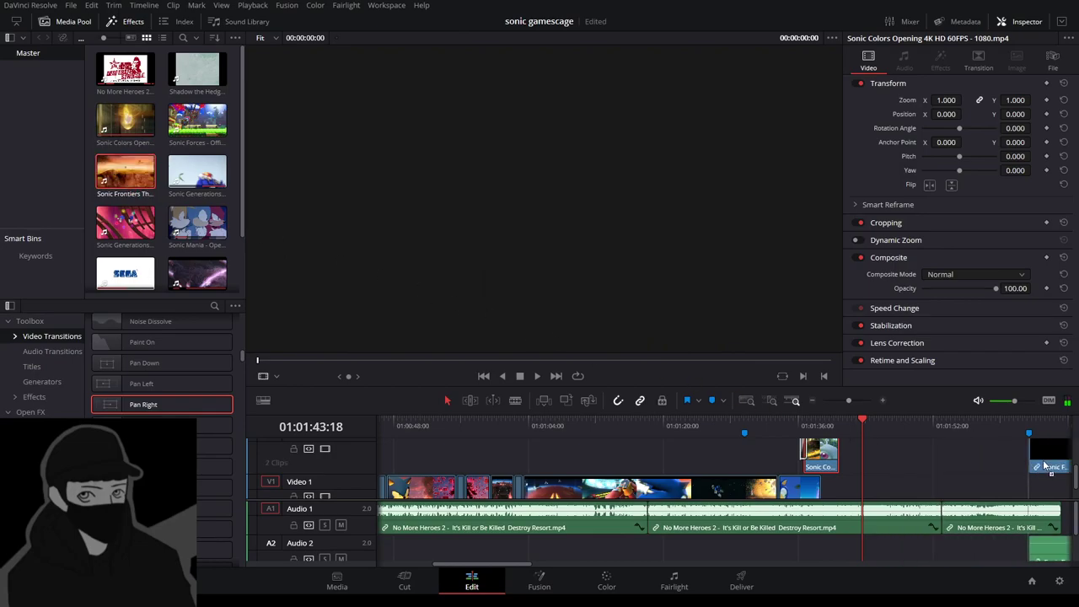
pyautogui.moveTo(1046, 466); pyautogui.dragTo(913, 447)
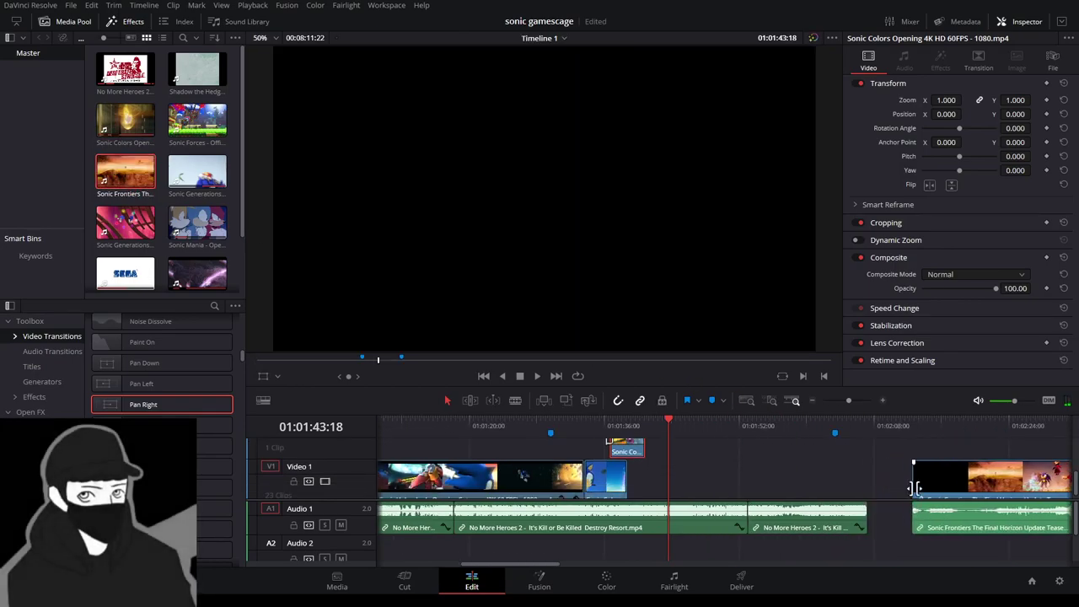
pyautogui.click(913, 447)
pyautogui.click(538, 377)
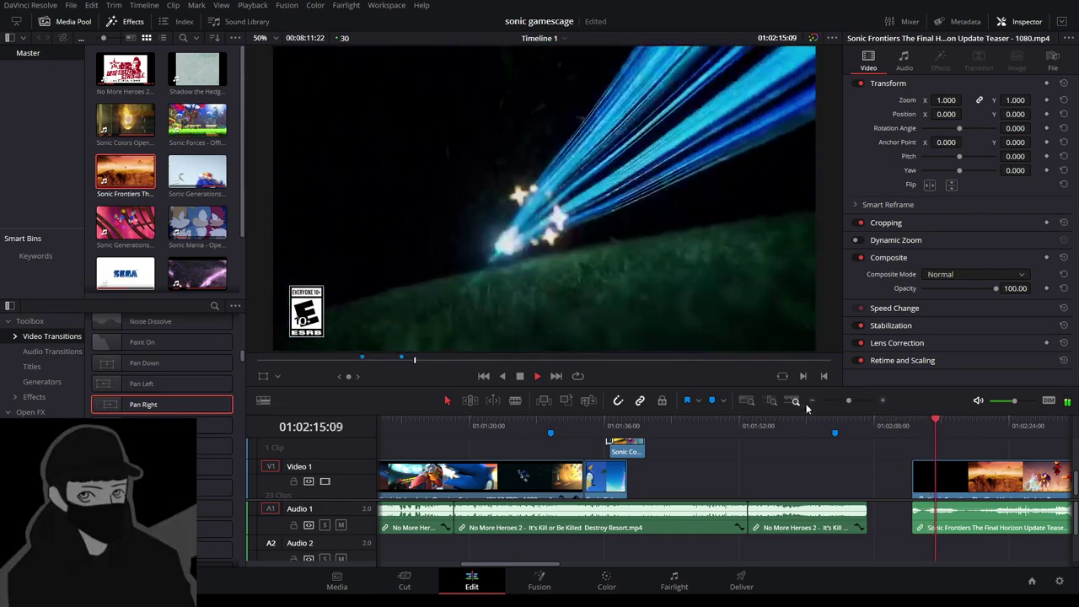
# Check the music around 01:01:54 and the teaser's first shots, and trim the teaser's start to 01:02:19:14.
pyautogui.click(811, 401)
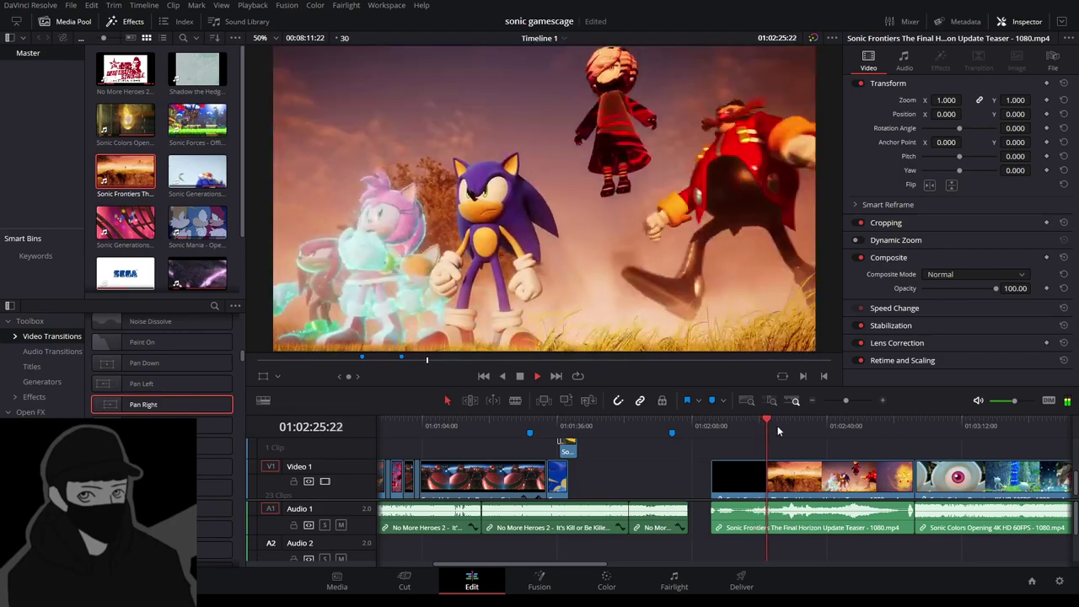
pyautogui.click(580, 428)
pyautogui.moveTo(591, 423); pyautogui.dragTo(629, 427)
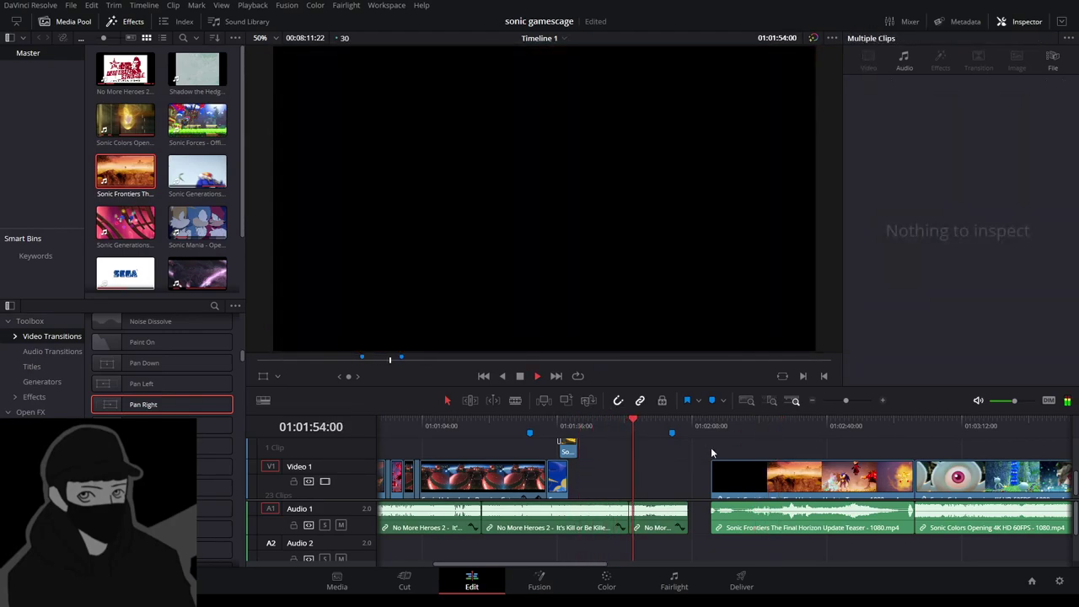
pyautogui.click(773, 431)
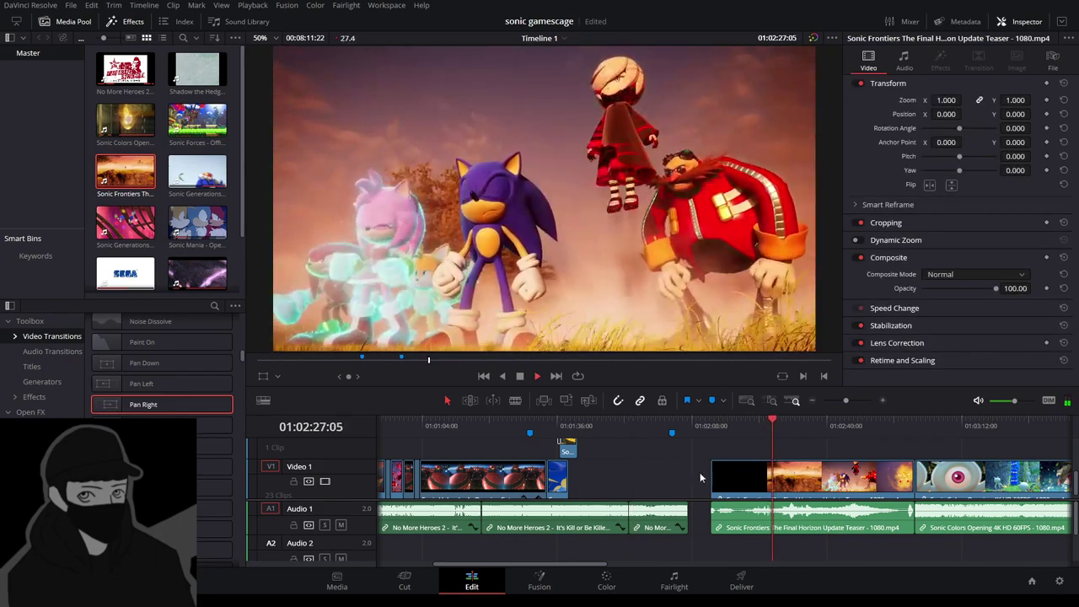
pyautogui.click(751, 432)
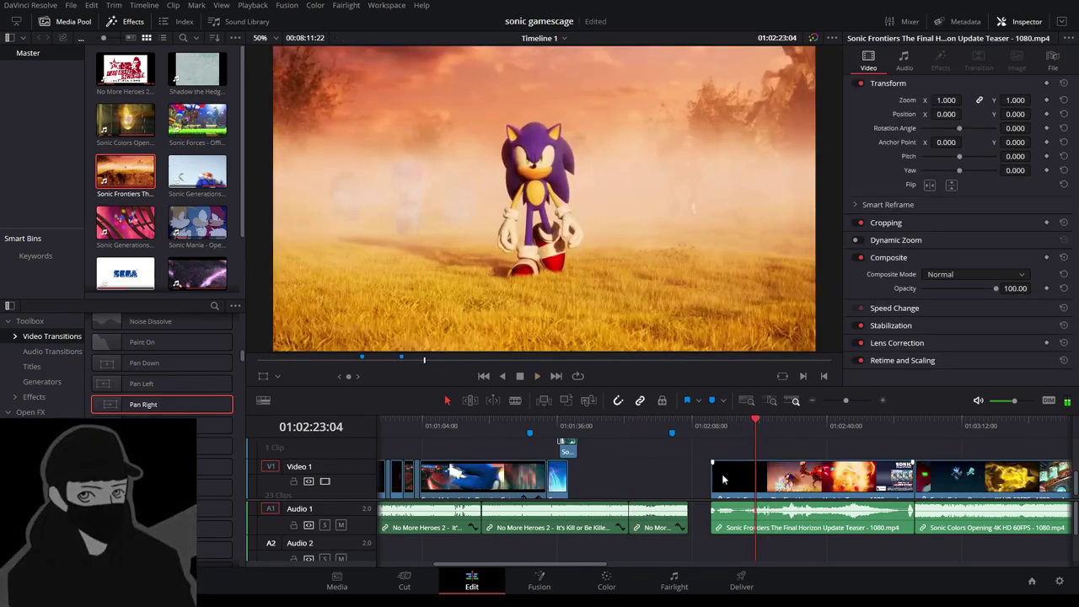
pyautogui.moveTo(756, 440); pyautogui.dragTo(741, 440)
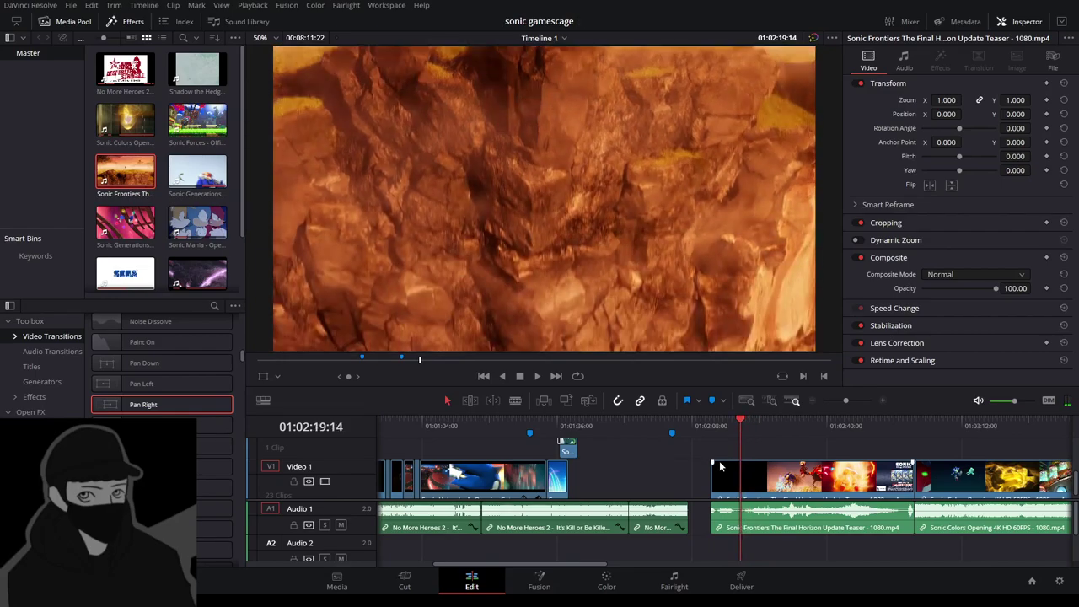
pyautogui.moveTo(710, 478); pyautogui.dragTo(745, 477)
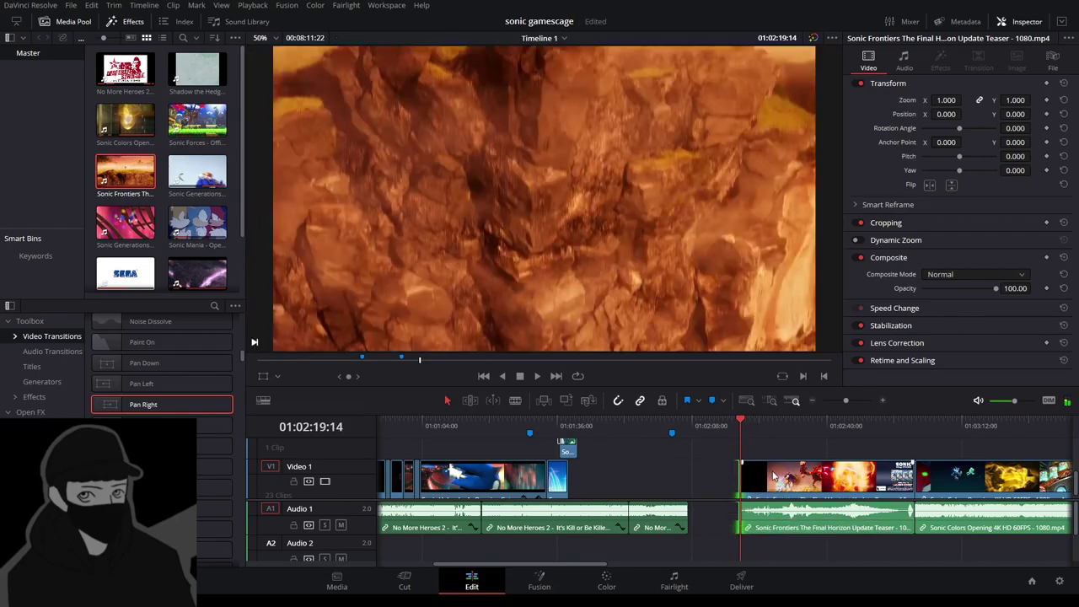
# Detach the Sonic Frontiers teaser's audio, and split its video at 01:02:51:06, just before the title card.
pyautogui.click(782, 529)
pyautogui.press('space')
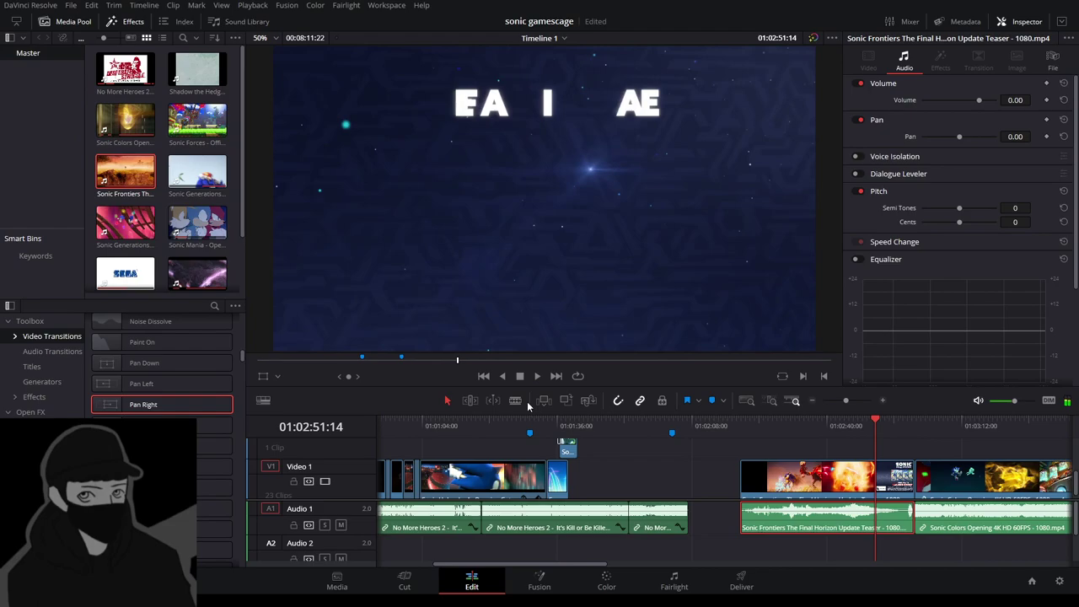
pyautogui.press('Left')
pyautogui.press('Left')
pyautogui.press('Left')
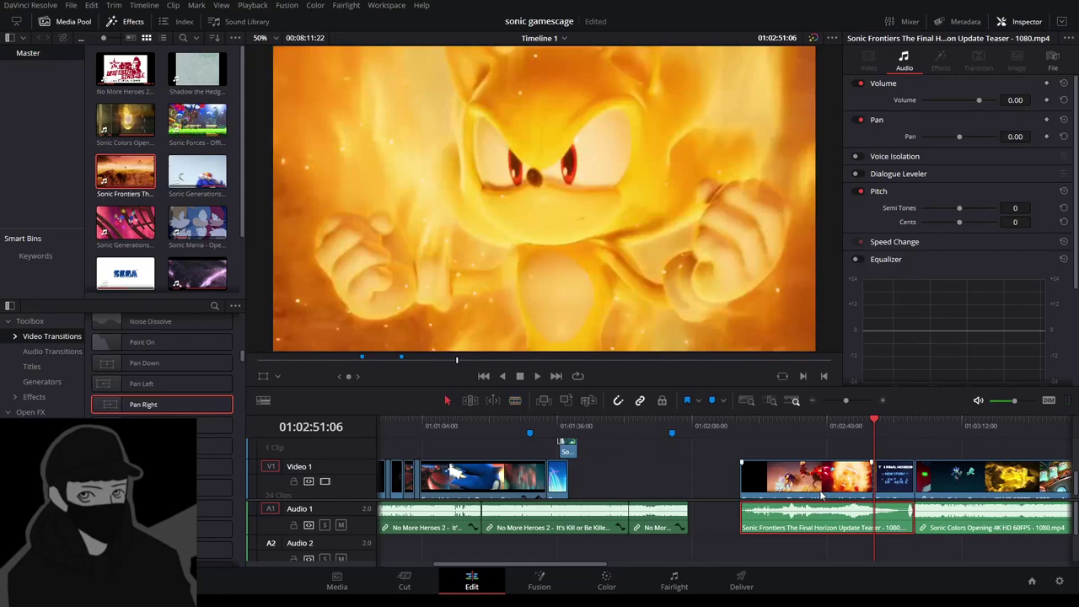
# Move the Sonic Frontiers video excerpt back over the music on Video 1, starting at about 01:01:53.
pyautogui.moveTo(822, 496); pyautogui.dragTo(695, 470)
pyautogui.click(612, 427)
pyautogui.press('space')
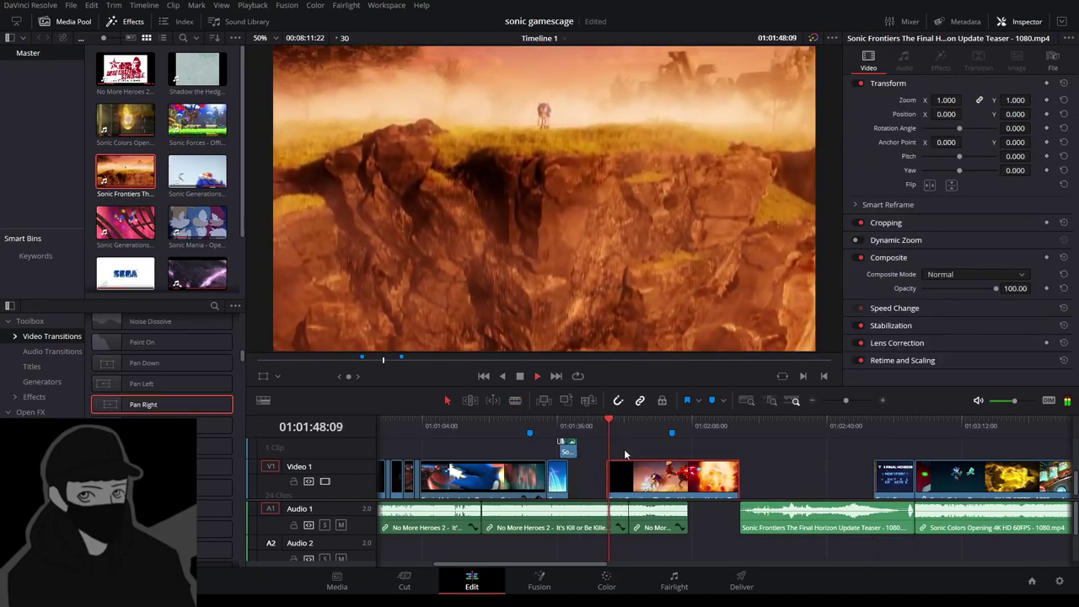
pyautogui.moveTo(638, 483); pyautogui.dragTo(656, 483)
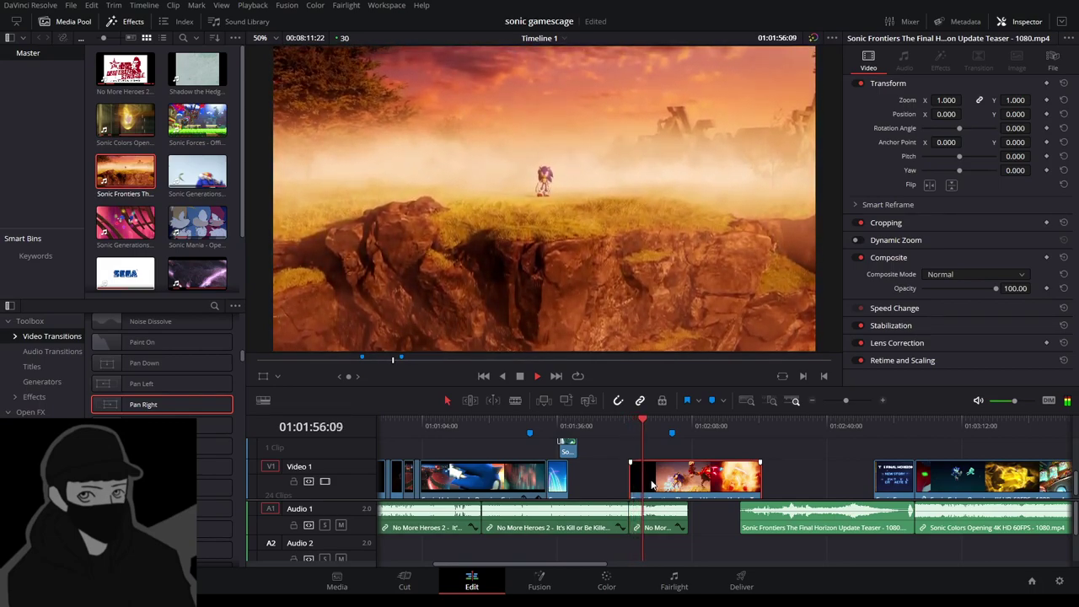
# Cut 03:22 from the beginning of the Sonic Frontiers excerpt, keep its start at about 01:01:53, and play it against the music.
pyautogui.moveTo(652, 484); pyautogui.dragTo(656, 484)
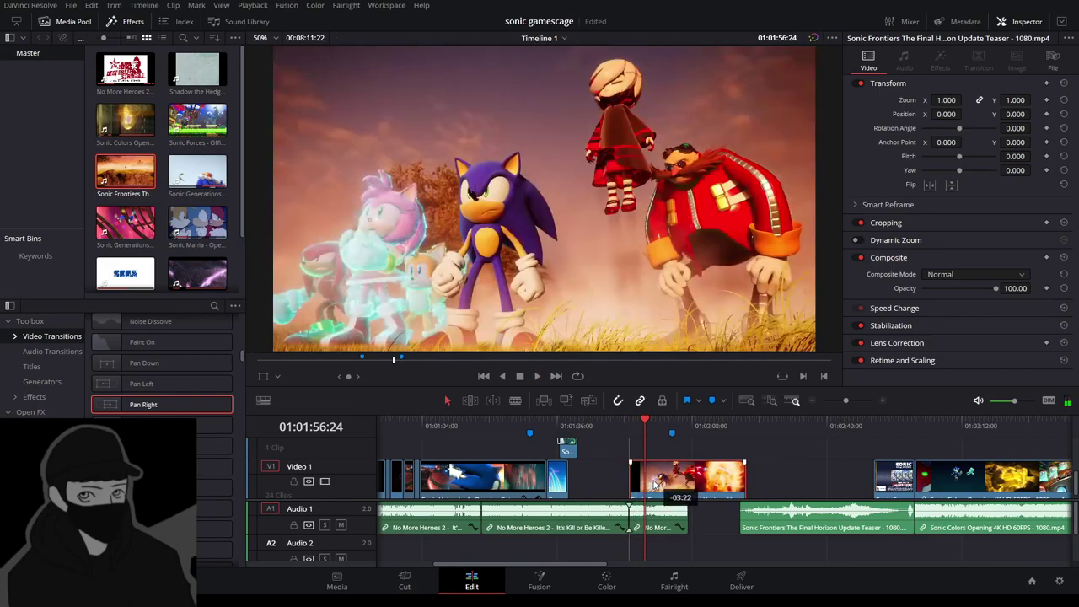
pyautogui.click(631, 433)
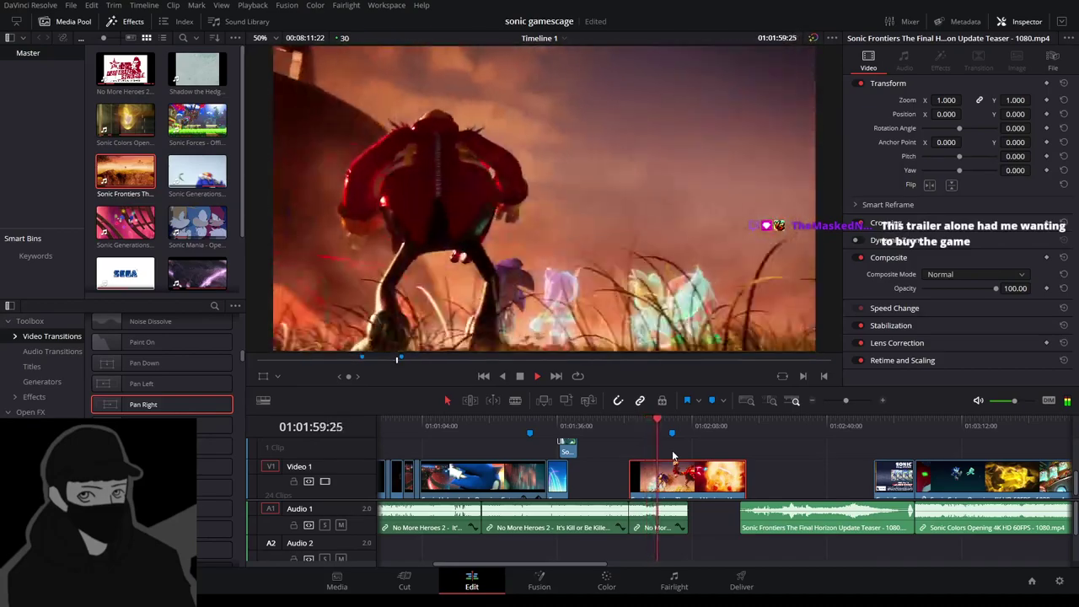
pyautogui.press('space')
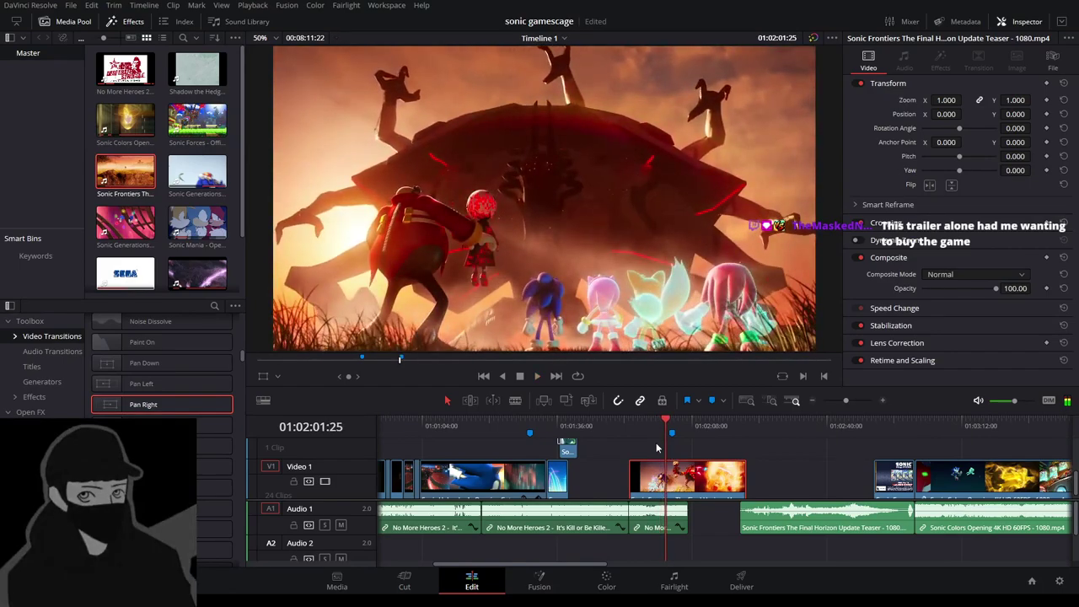
pyautogui.click(645, 431)
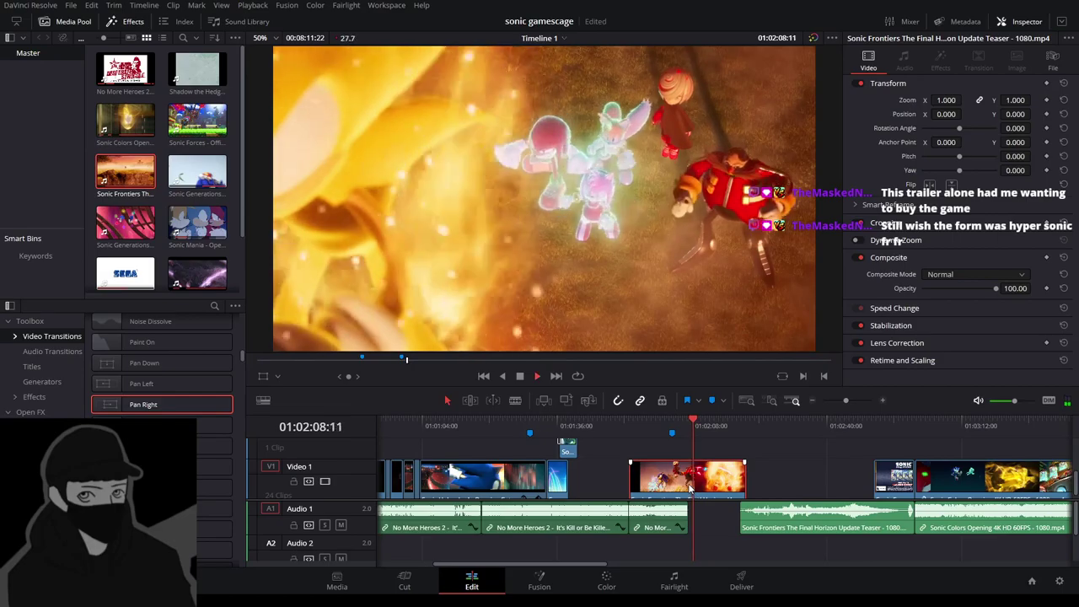
# Replay the excerpt around the marker near 01:02:03, and split it at about 01:02:06.
pyautogui.click(659, 422)
pyautogui.click(672, 421)
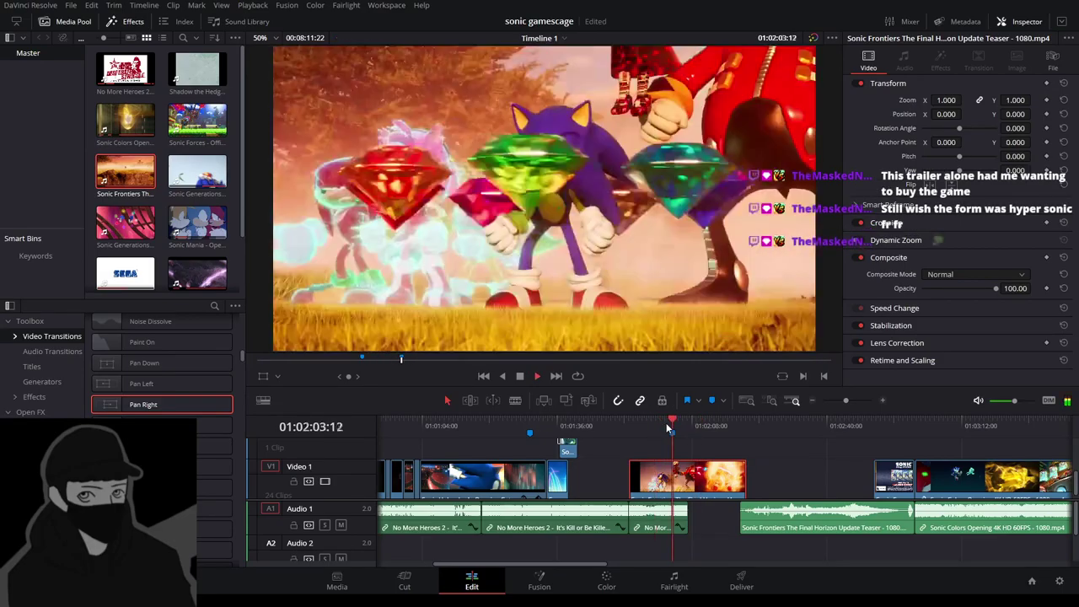
pyautogui.press('b')
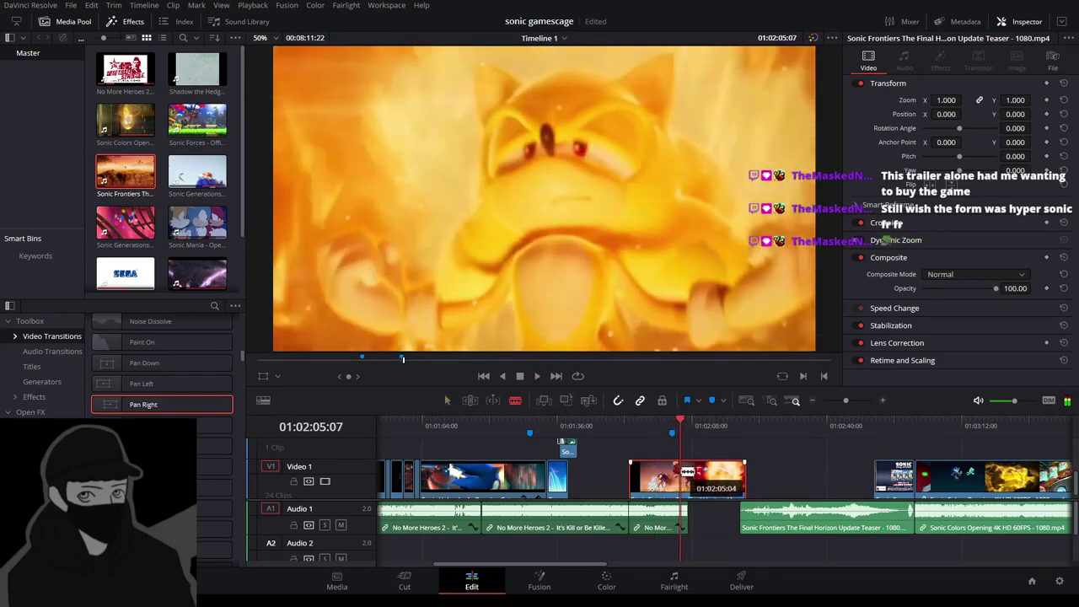
pyautogui.click(686, 476)
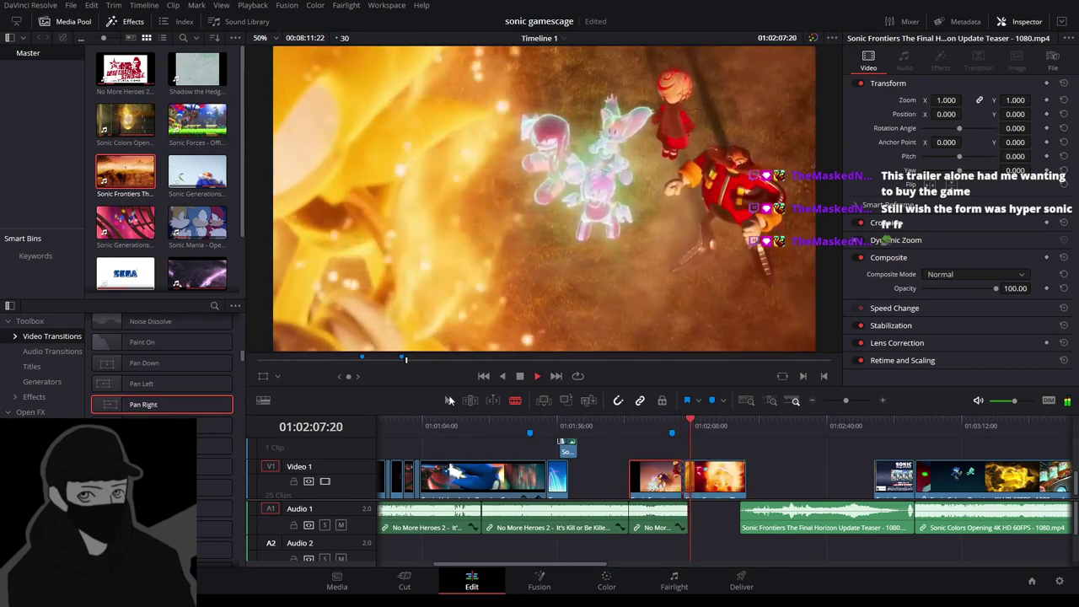
# Split the remaining Sonic Frontiers footage at about 01:02:13:10, remove the middle piece, and join the last piece to the first.
pyautogui.press('a')
pyautogui.click(516, 400)
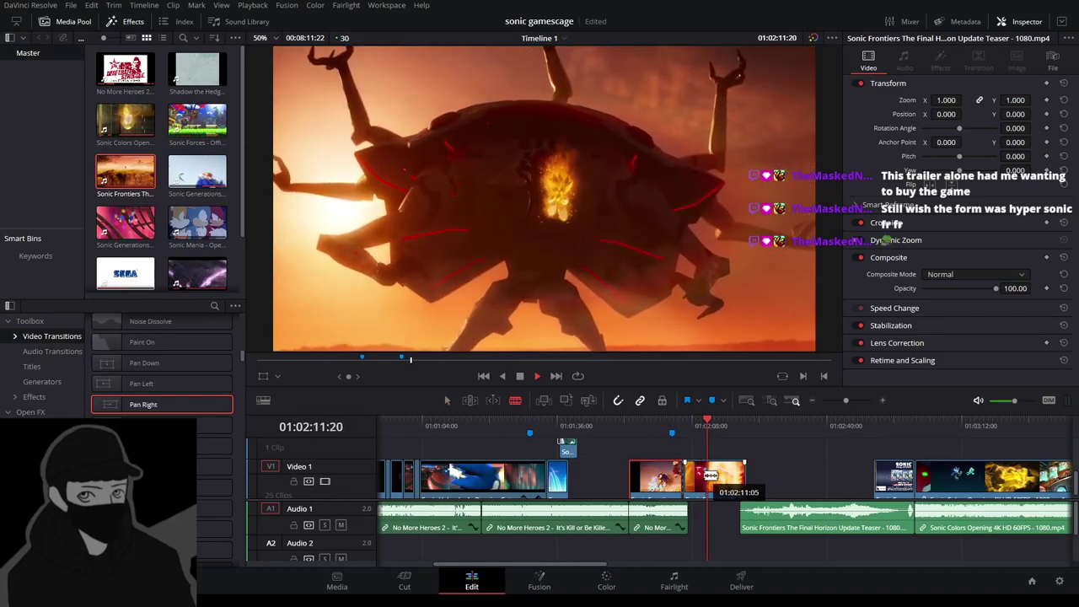
pyautogui.press('space')
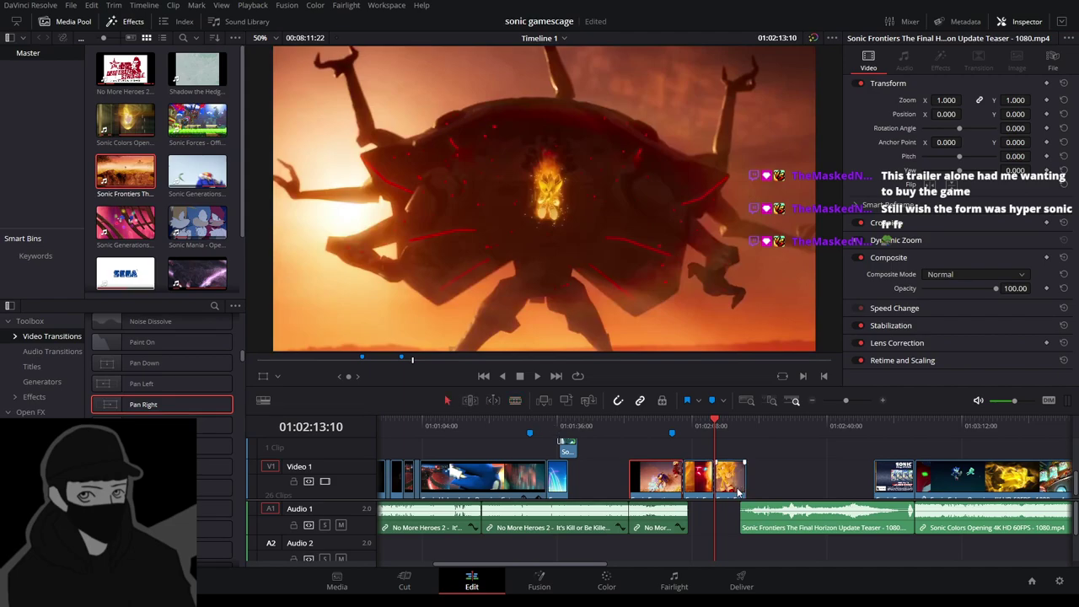
pyautogui.moveTo(738, 492); pyautogui.dragTo(705, 487)
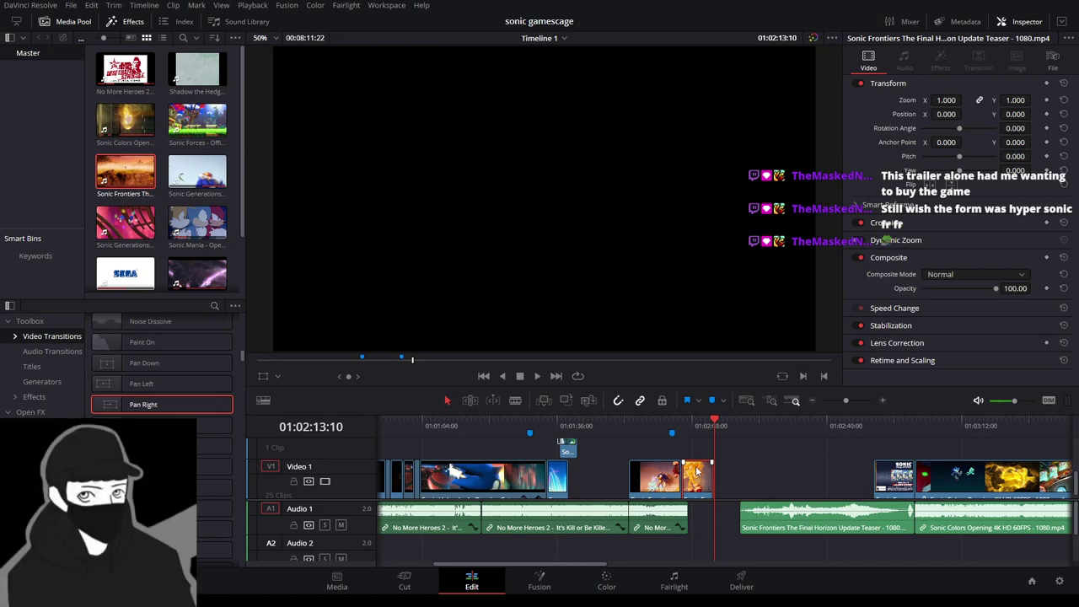
# Play the joined Sonic Frontiers excerpts from about 01:01:53 to check their timing against the music.
pyautogui.click(629, 423)
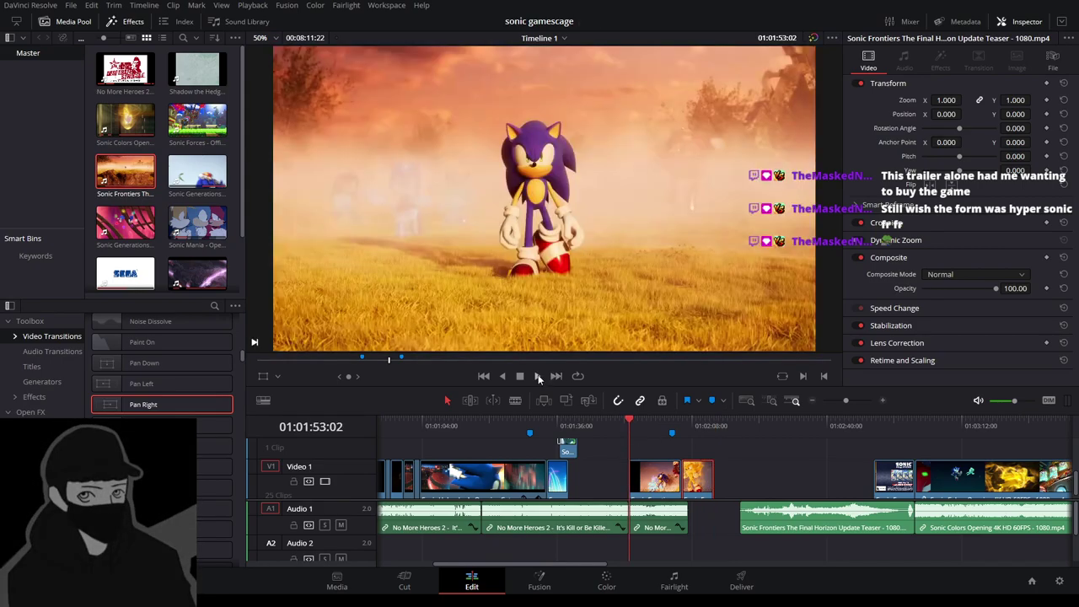
pyautogui.click(538, 377)
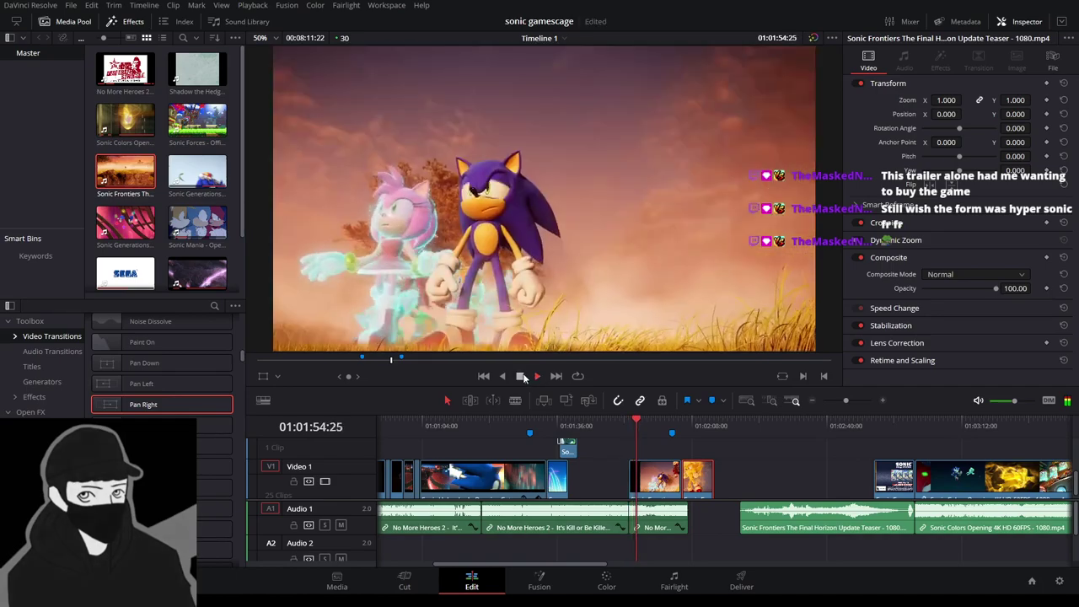
pyautogui.click(522, 377)
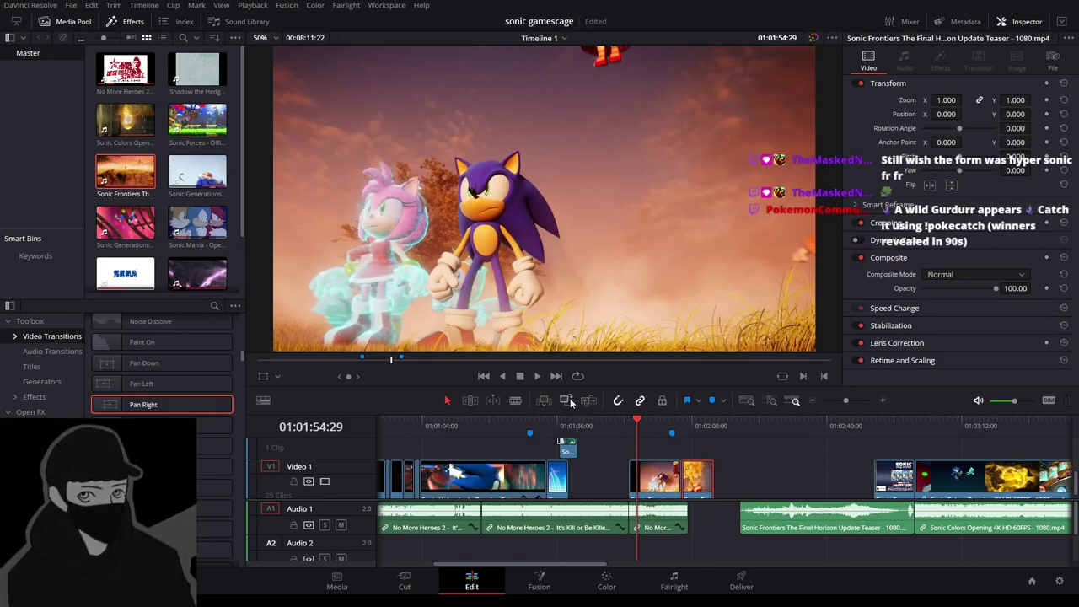
pyautogui.click(533, 377)
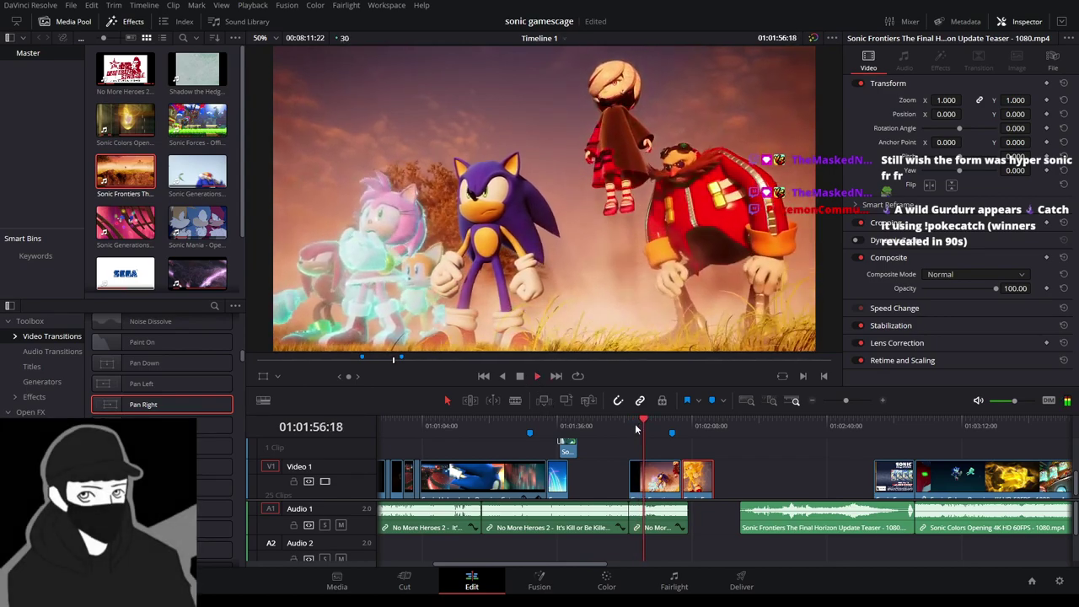
pyautogui.click(631, 425)
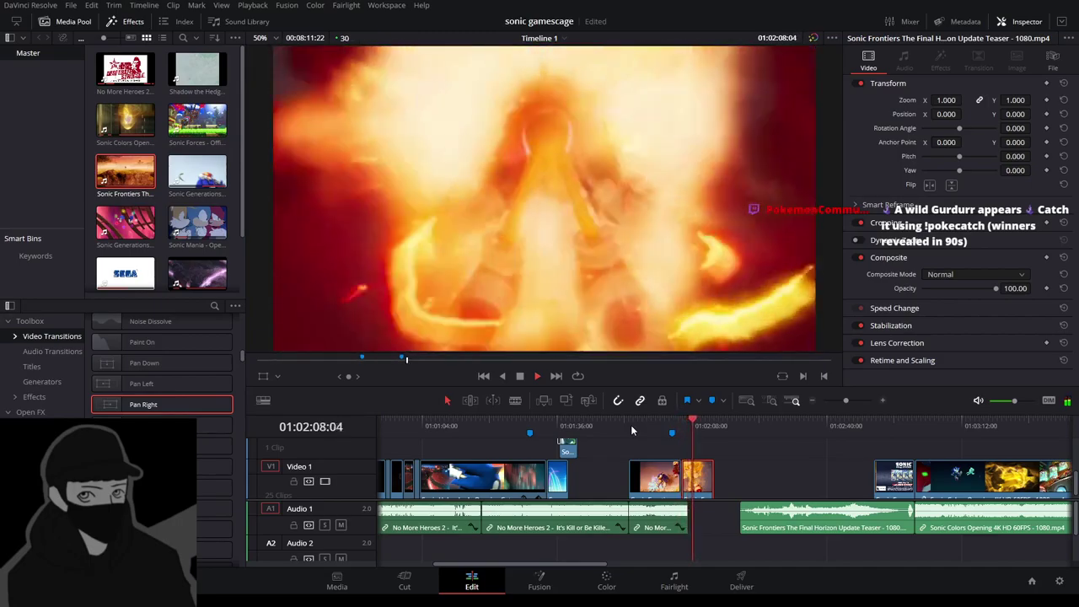
pyautogui.click(655, 420)
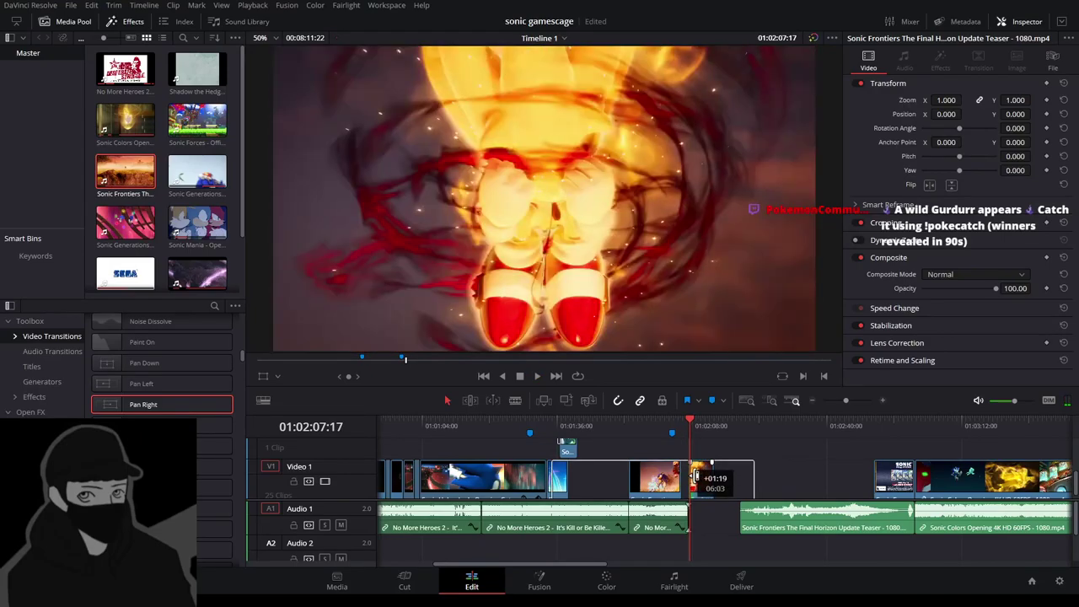
# Move the second Sonic Frontiers excerpt to Video 2 at about 01:02:02, and shift the first excerpt earlier to end where it begins.
pyautogui.moveTo(697, 478); pyautogui.dragTo(685, 448)
pyautogui.press('/')
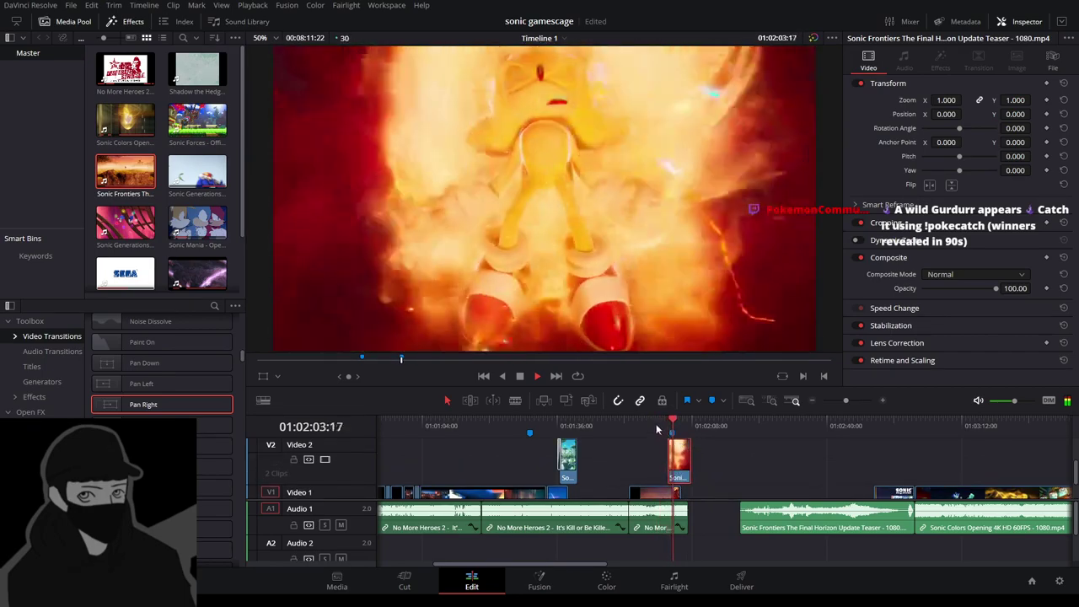
pyautogui.scroll(-1, 718, 477)
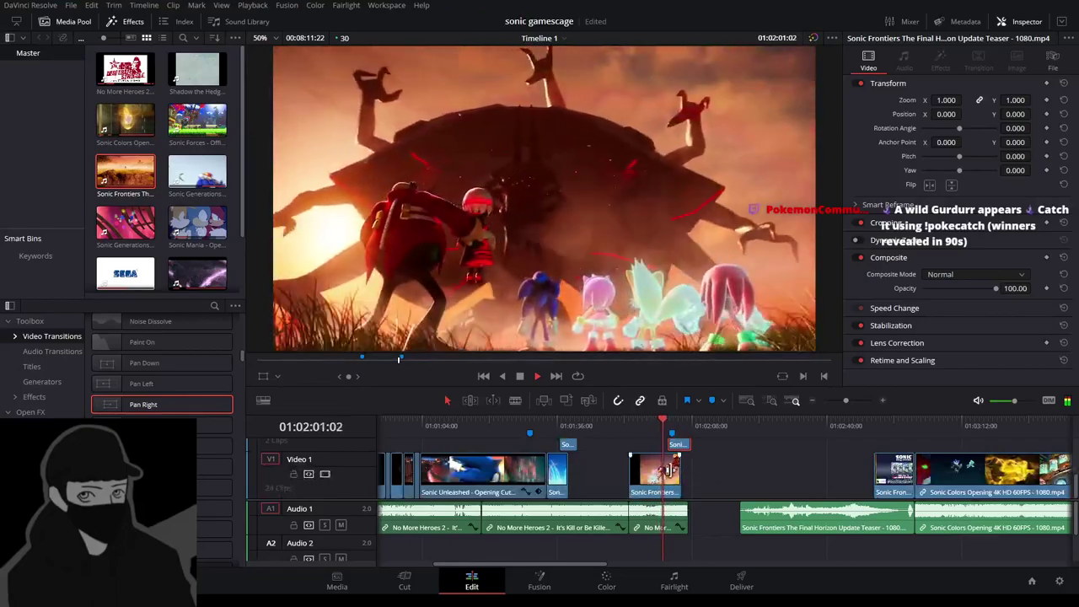
pyautogui.moveTo(669, 478); pyautogui.dragTo(663, 481)
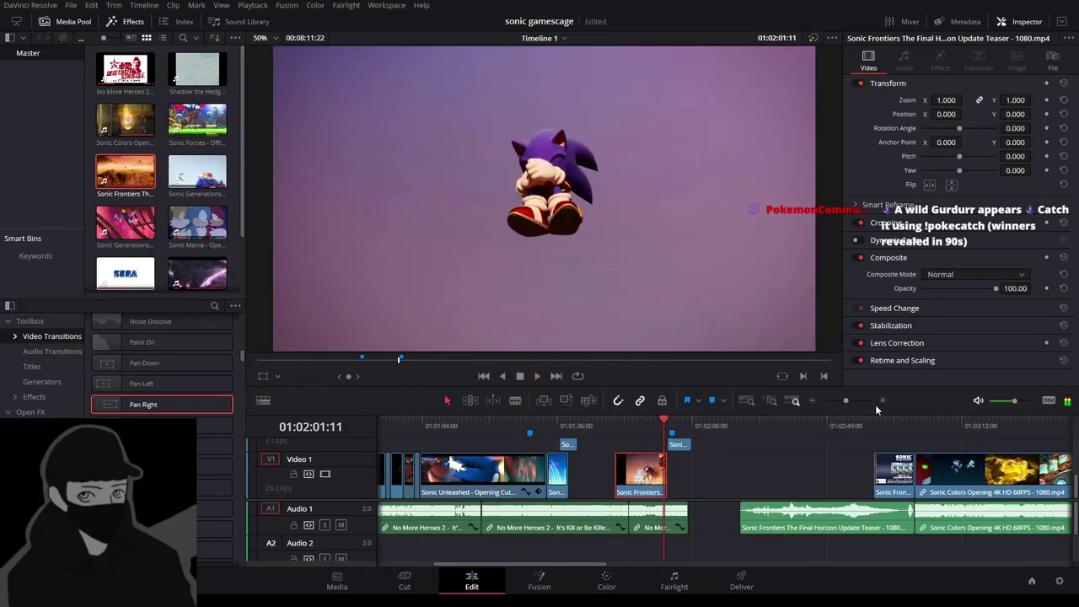
# Trim the golden transformation off the end of the Video 1 excerpt at 01:02:01:14, and shift the excerpt to meet the Video 2 excerpt.
pyautogui.click(882, 401)
pyautogui.click(882, 401)
pyautogui.click(882, 400)
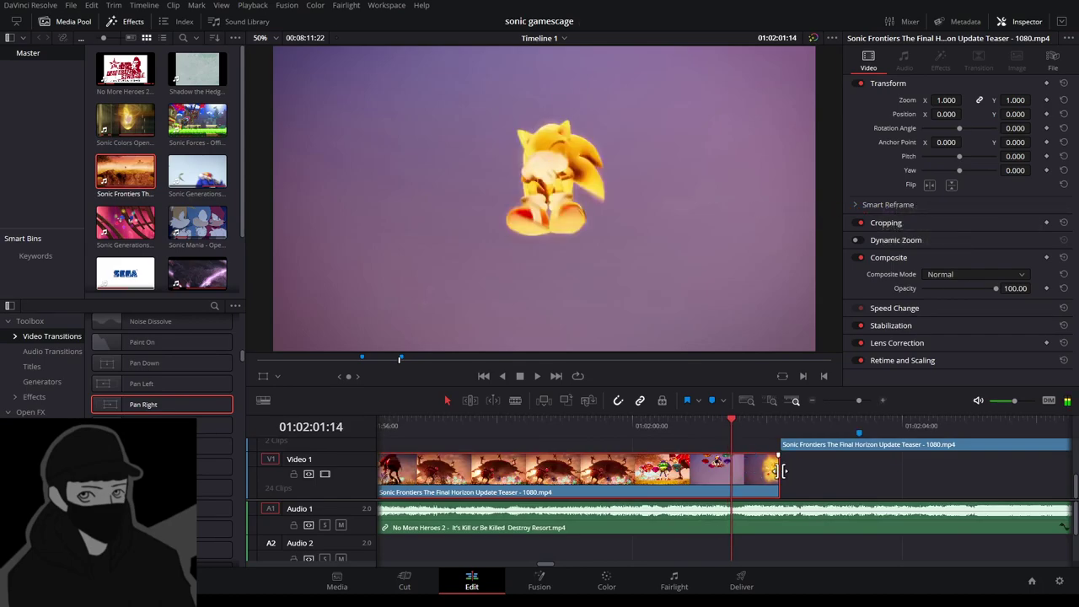
pyautogui.moveTo(782, 471); pyautogui.dragTo(731, 471)
pyautogui.hotkey('ctrl', 'z')
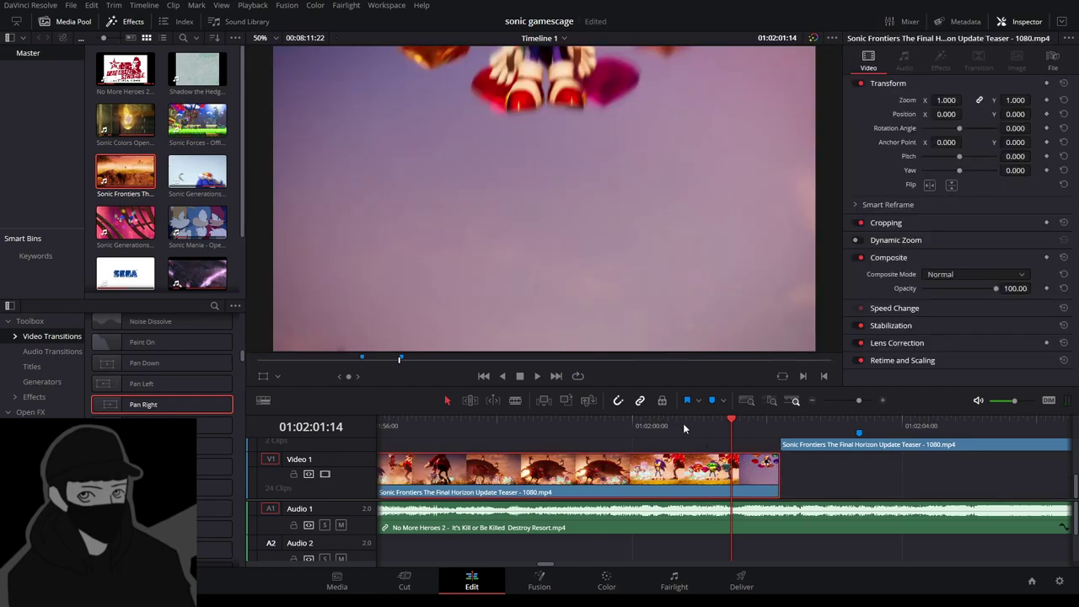
# Play both Sonic Frontiers excerpts from about 01:01:50 to check their timing against the music.
pyautogui.moveTo(759, 432); pyautogui.dragTo(253, 435)
pyautogui.press('space')
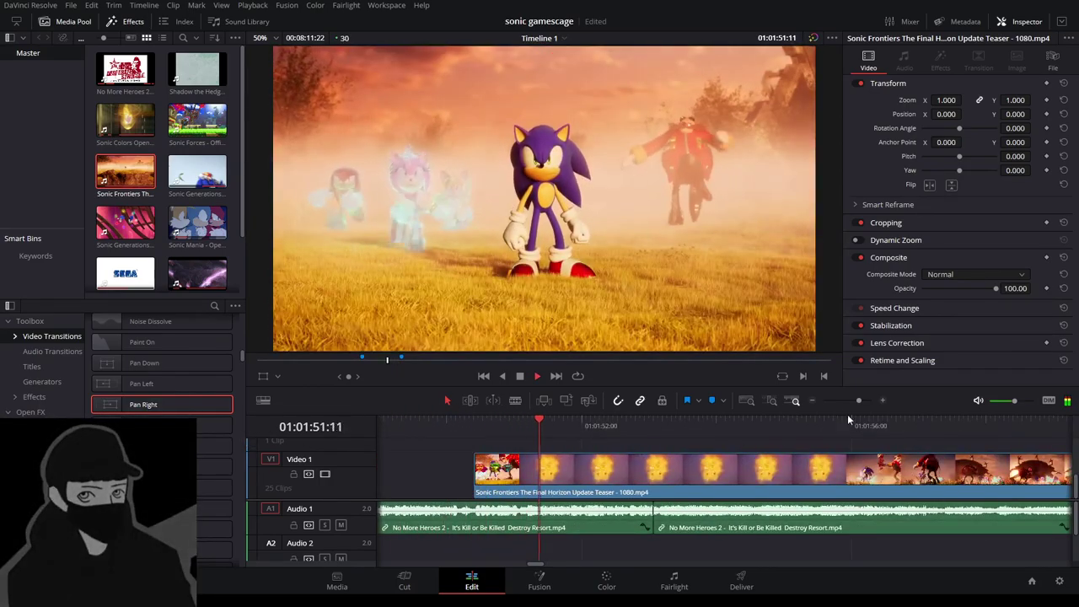
pyautogui.click(811, 403)
pyautogui.click(812, 403)
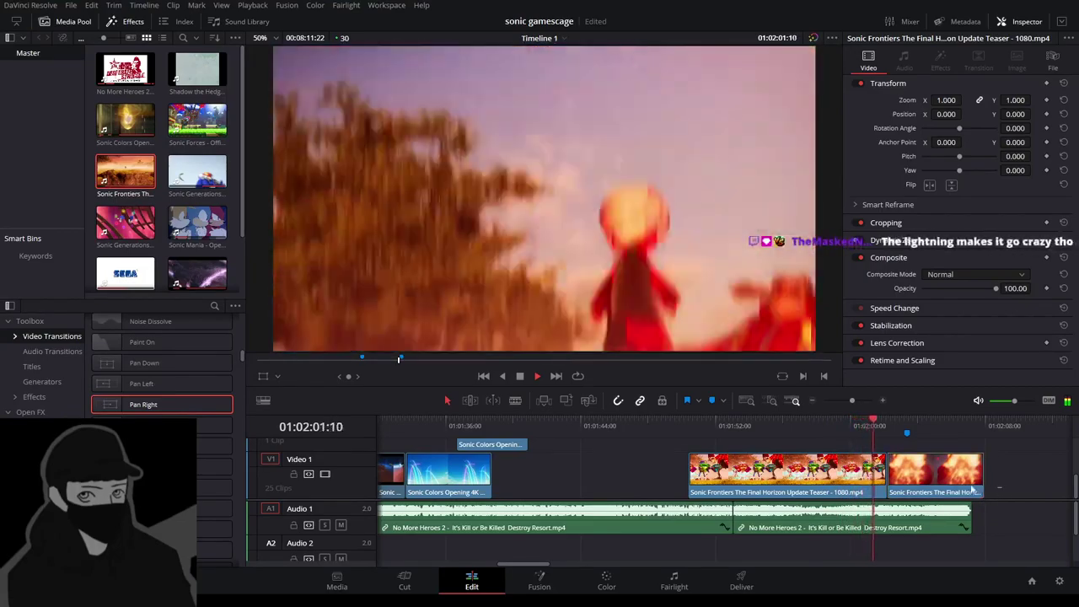
# Shift both Sonic Frontiers excerpts on Video 1 slightly earlier so the second one ends with the No More Heroes 2 music.
pyautogui.moveTo(1002, 492); pyautogui.dragTo(817, 474)
pyautogui.click(677, 424)
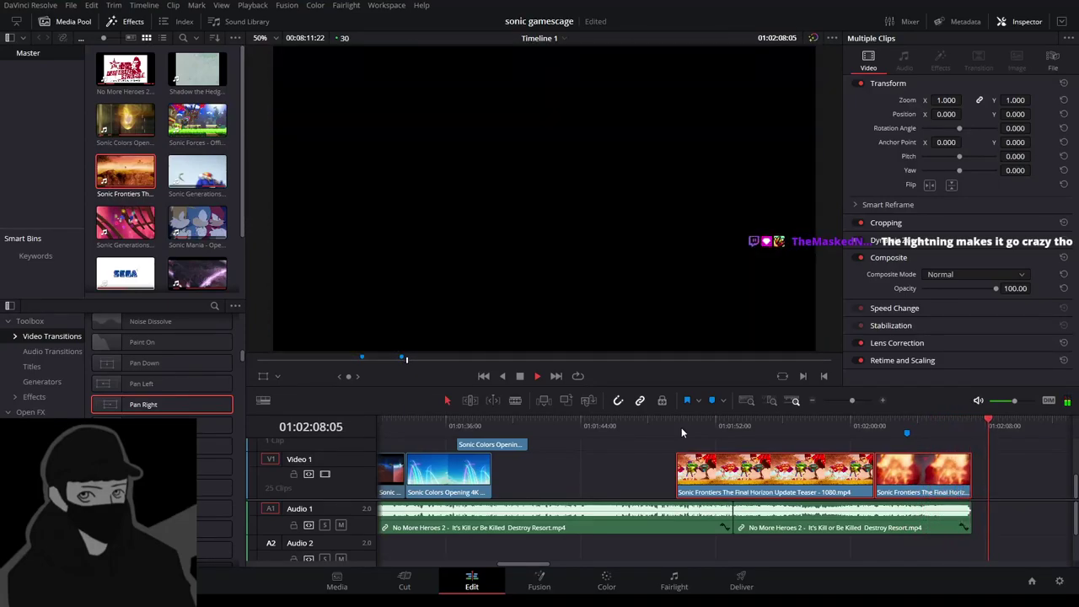
pyautogui.press('space')
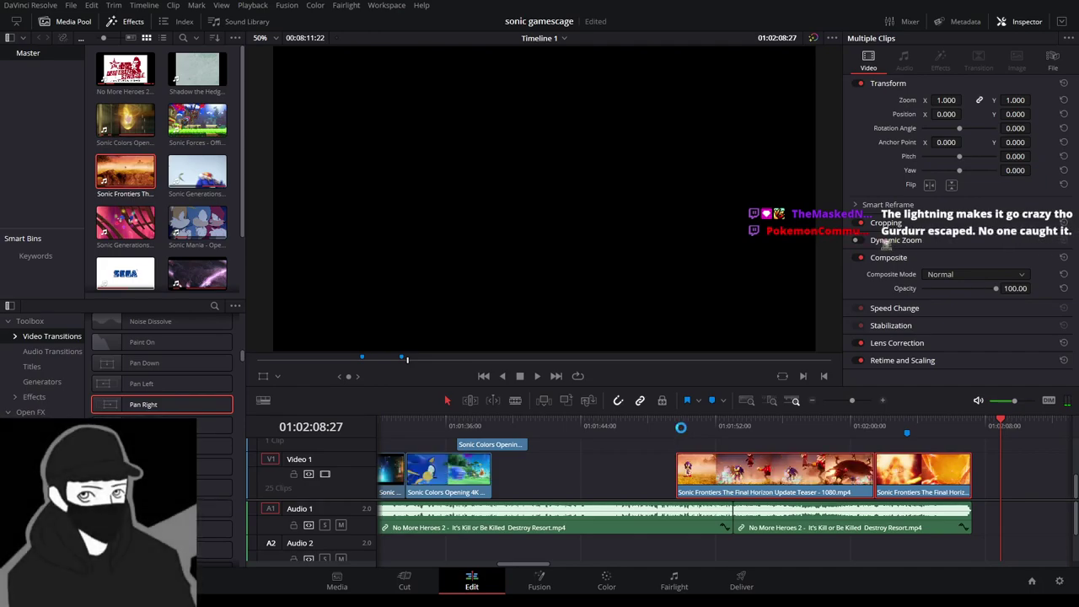
pyautogui.click(633, 429)
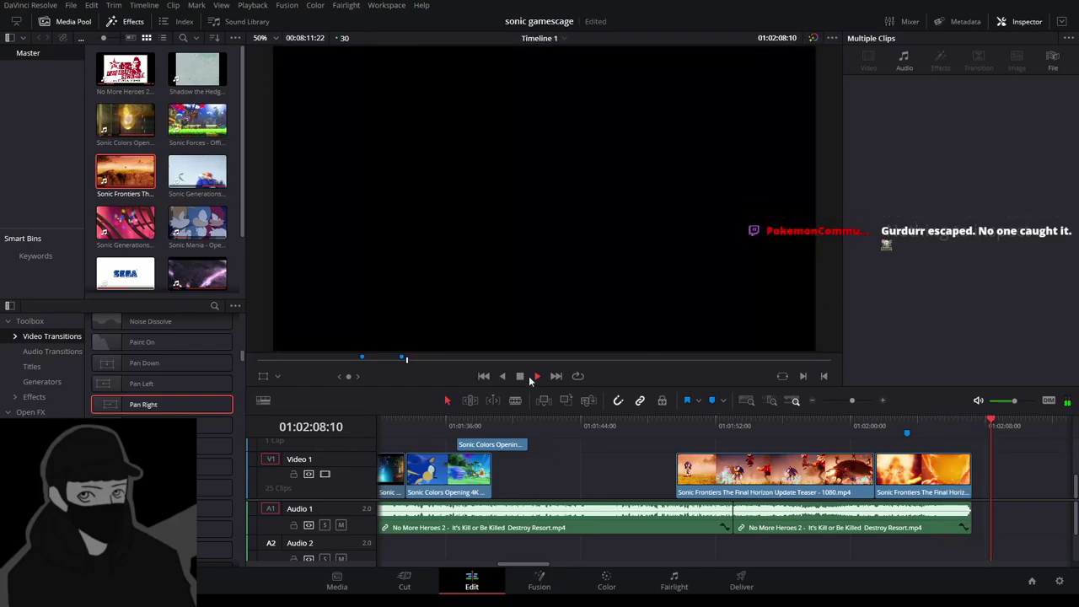
pyautogui.click(520, 376)
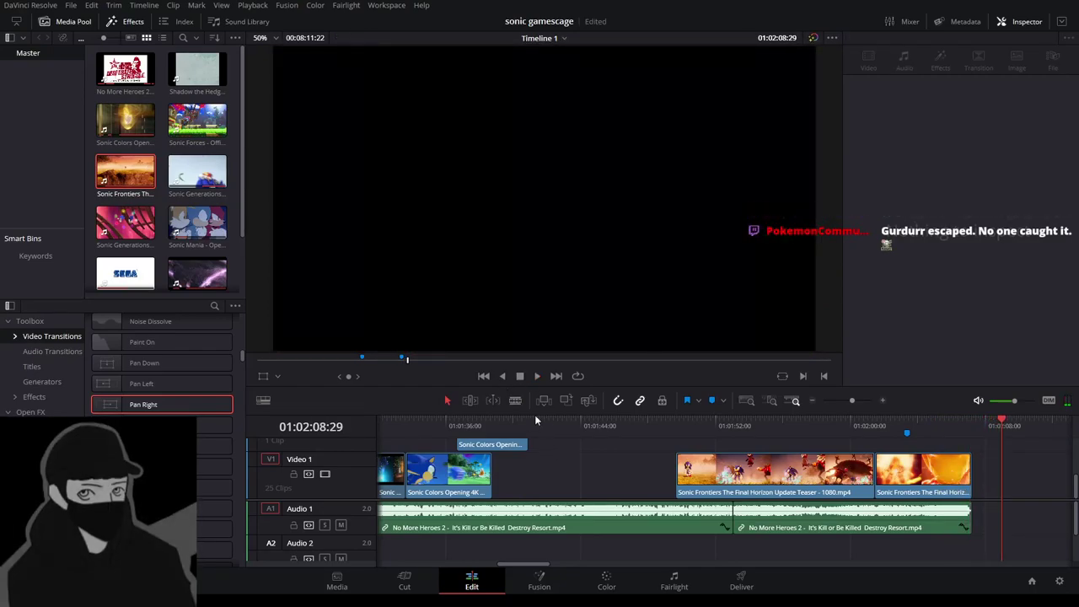
# Play the whole edit from 01:00:00:00 through the end of the Sonic Frontiers excerpts to review it.
pyautogui.scroll(1, 531, 456)
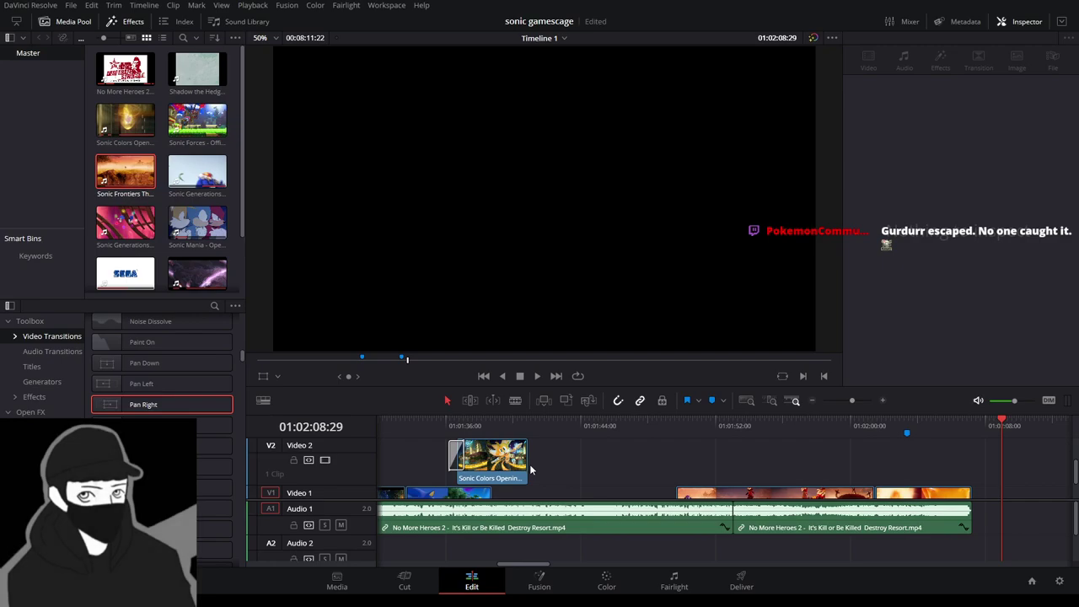
pyautogui.scroll(1, 529, 462)
pyautogui.moveTo(531, 431); pyautogui.dragTo(360, 432)
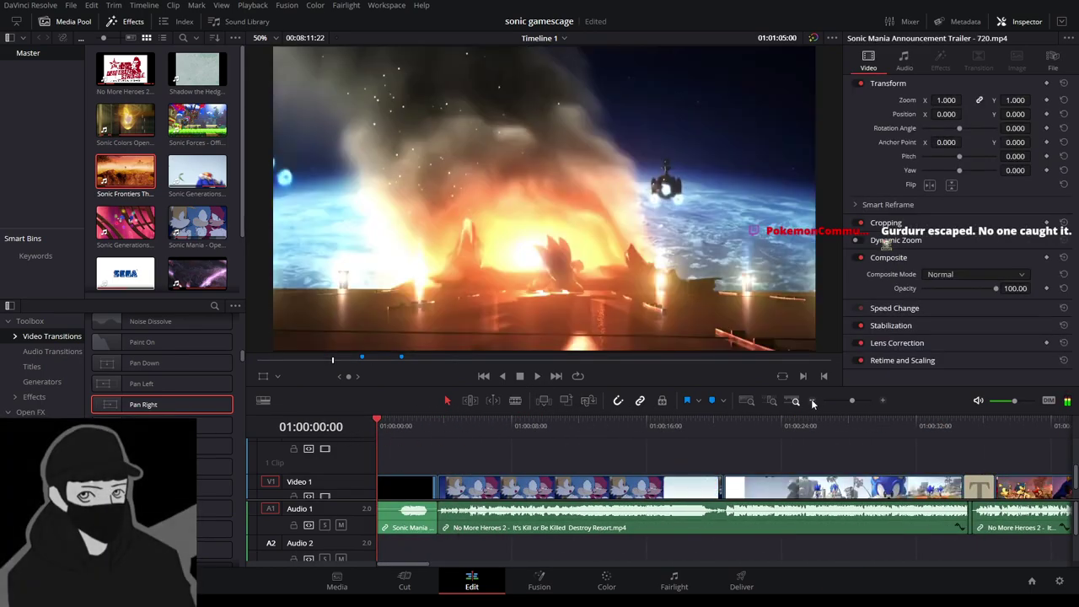
pyautogui.click(538, 377)
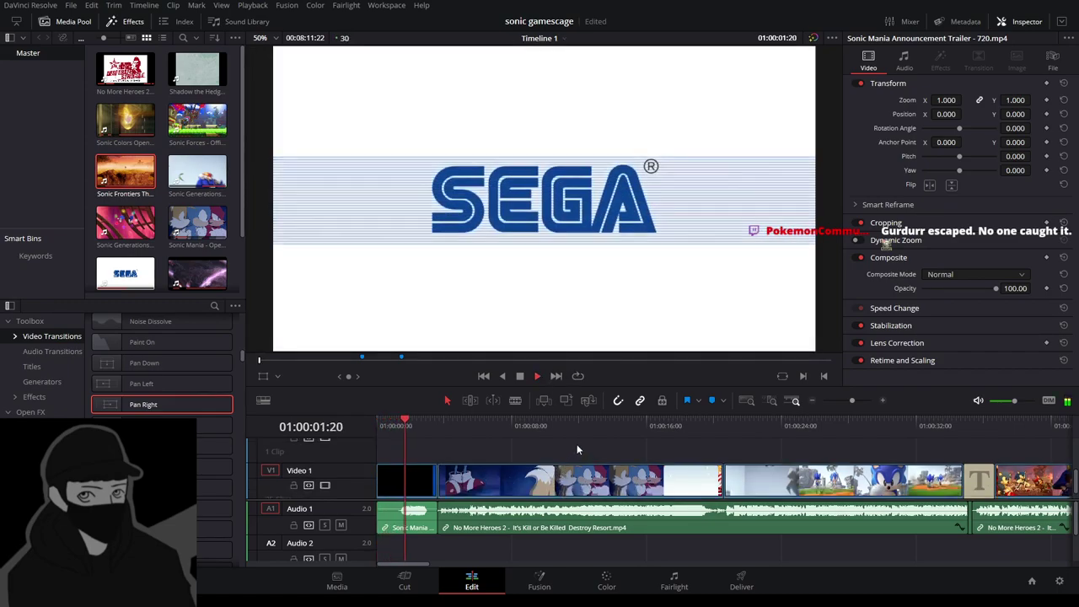
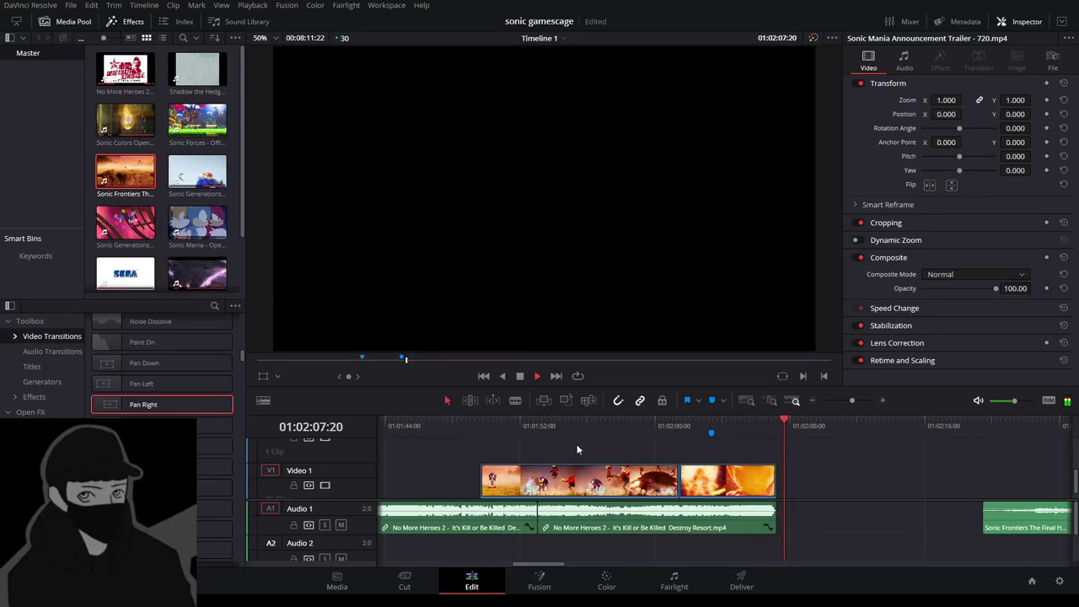
# Replay the edit from about 01:01:00 through the Sonic Unleashed and Sonic Colors footage.
pyautogui.moveTo(581, 430); pyautogui.dragTo(392, 433)
pyautogui.press('space')
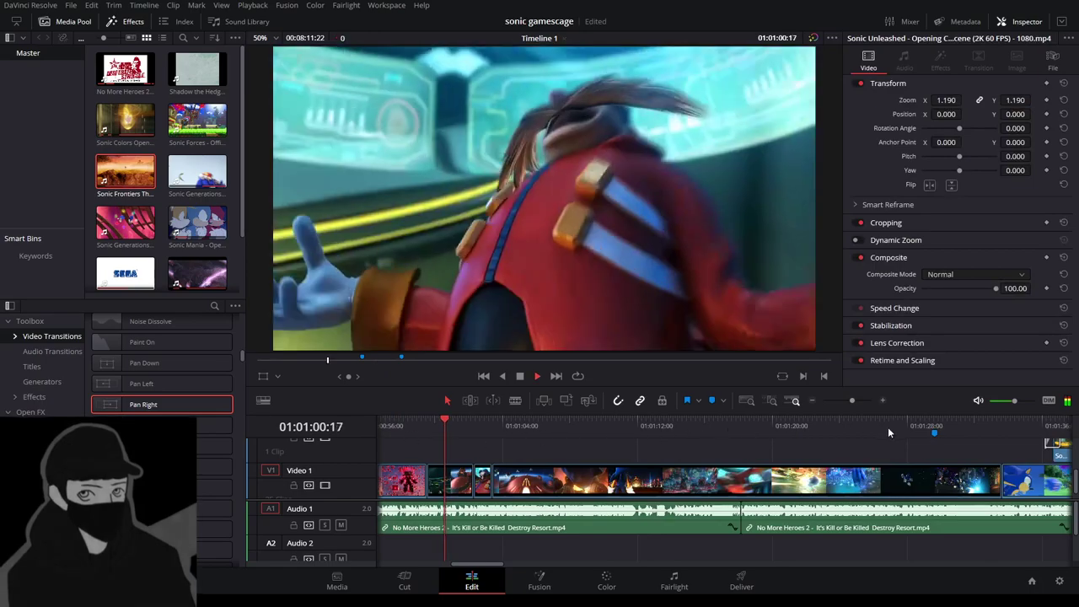
pyautogui.click(811, 400)
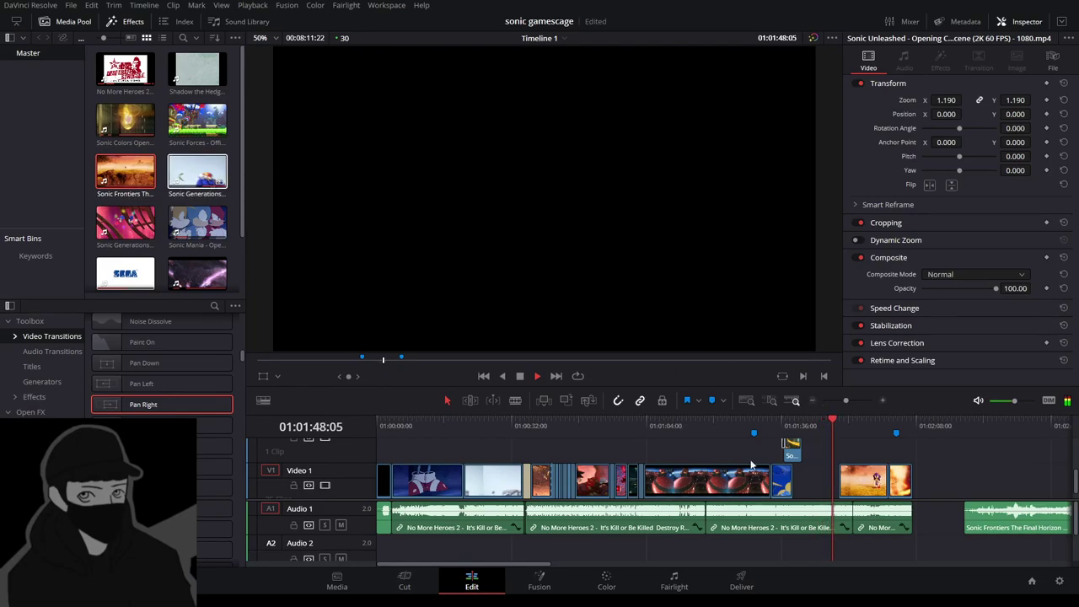
pyautogui.click(520, 376)
# Replay the opening of the first Sonic Frontiers excerpt from about 01:01:49.
pyautogui.click(835, 425)
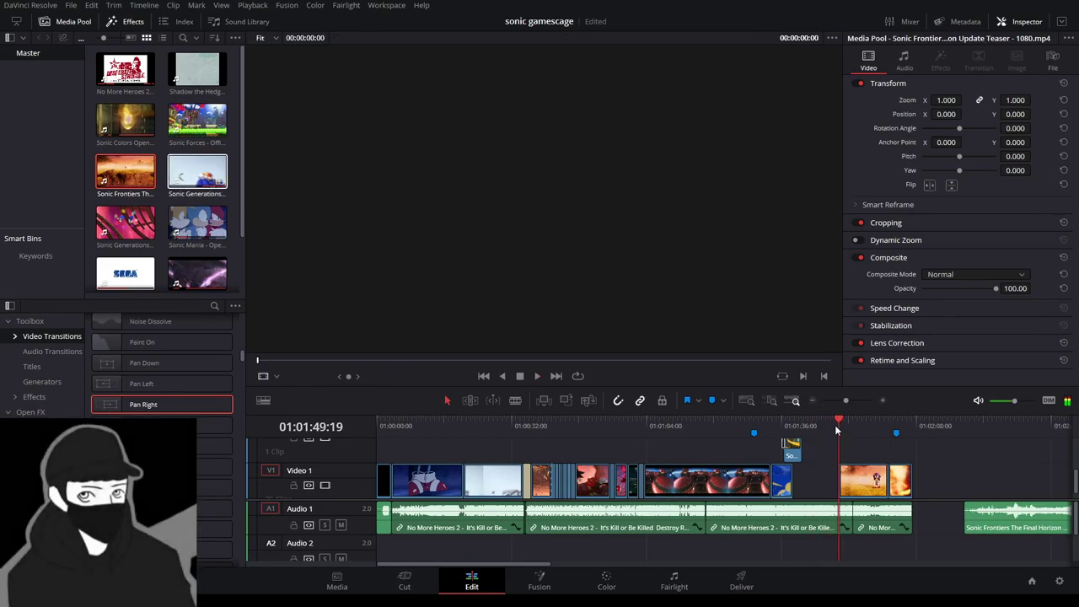
pyautogui.moveTo(835, 425); pyautogui.dragTo(844, 425)
pyautogui.press('space')
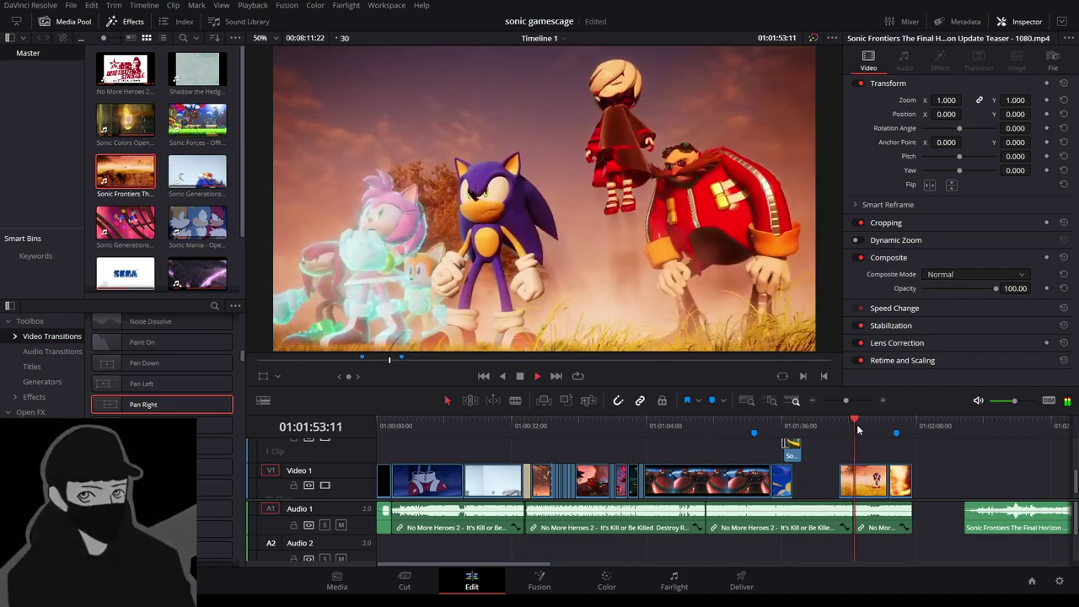
pyautogui.click(835, 425)
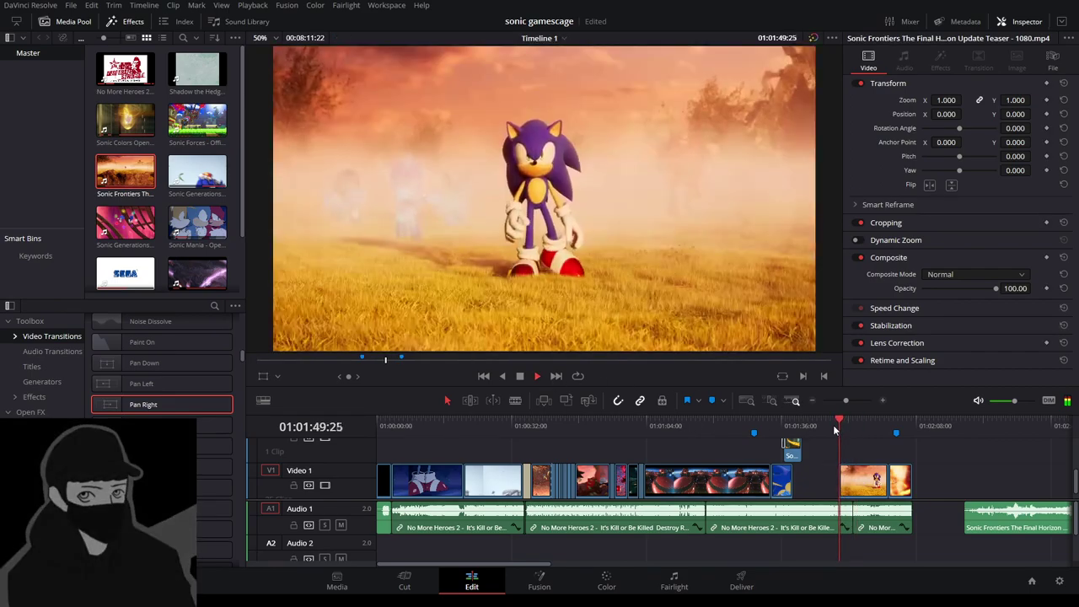
pyautogui.click(521, 377)
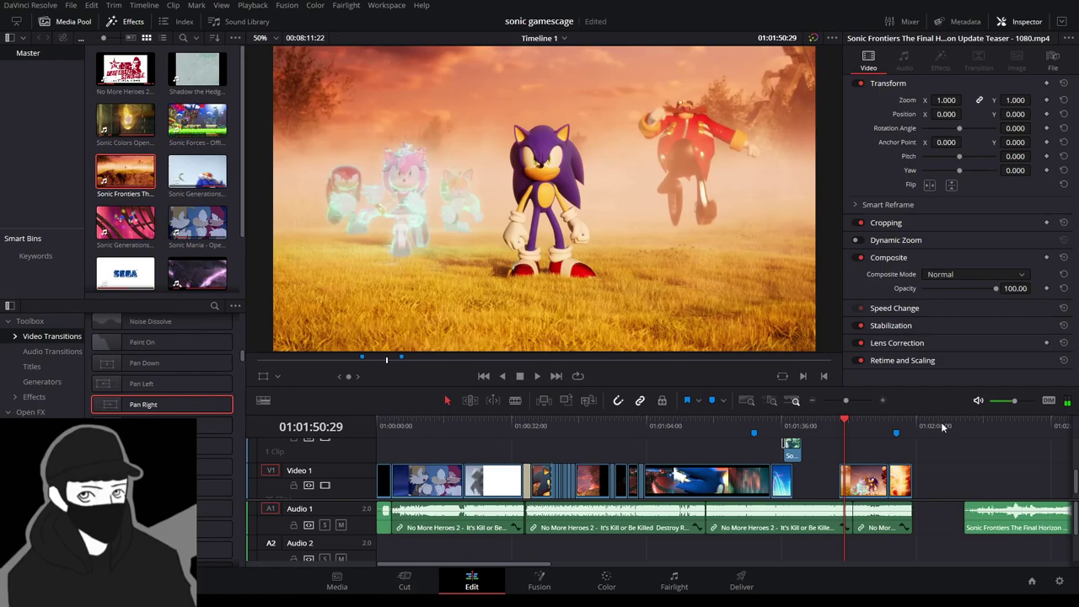
# Delete all leftover Sonic Frontiers, Sonic Colors and Sonic Unleashed video and audio clips that follow the finished edit.
pyautogui.moveTo(942, 426); pyautogui.dragTo(1004, 426)
pyautogui.scroll(-5, 1007, 438)
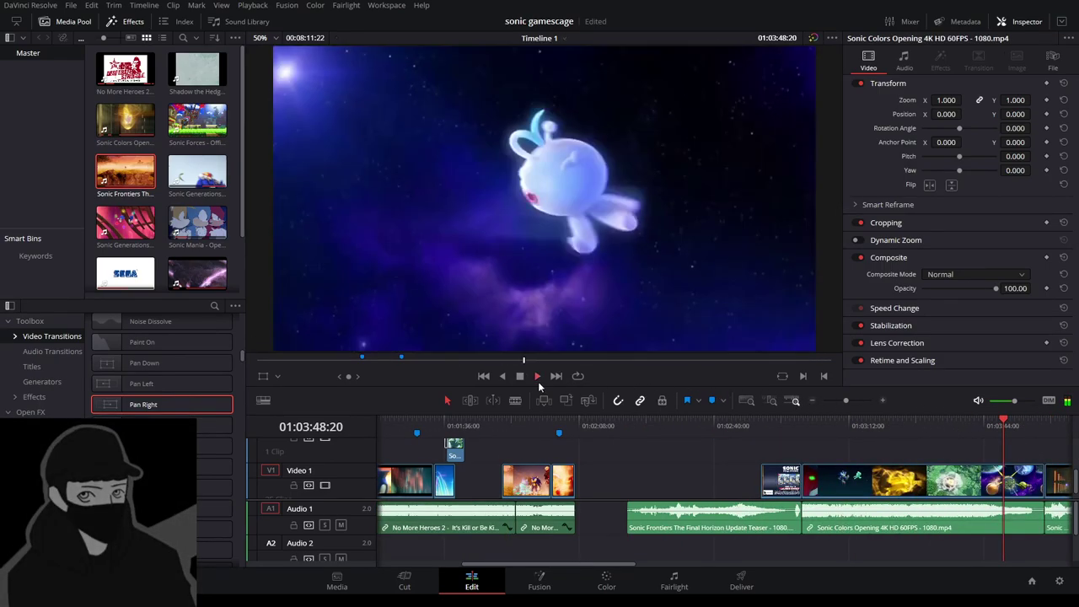
pyautogui.click(537, 377)
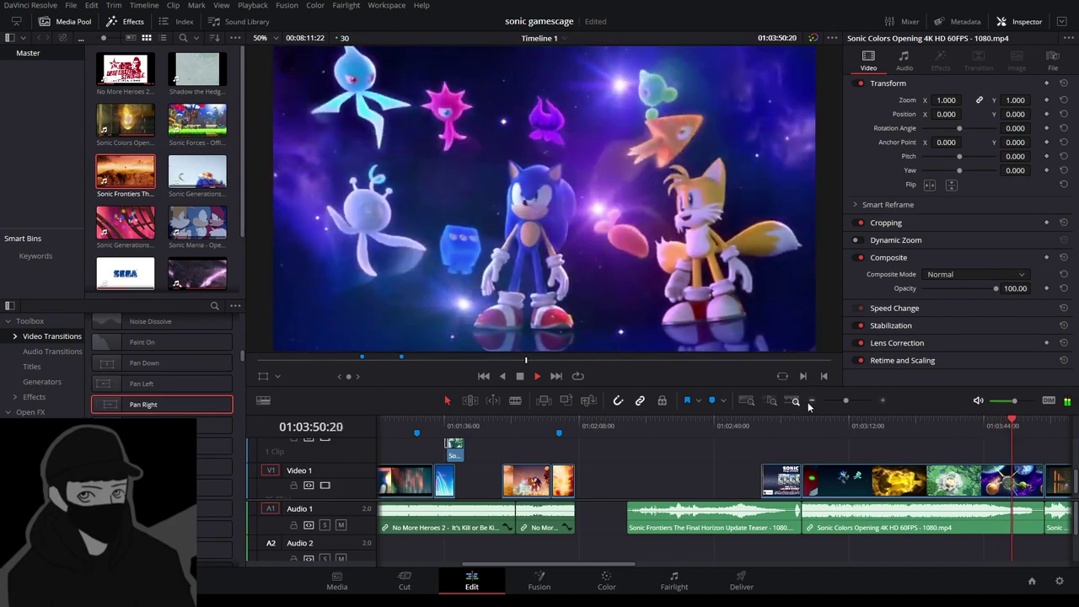
pyautogui.click(810, 402)
pyautogui.click(844, 428)
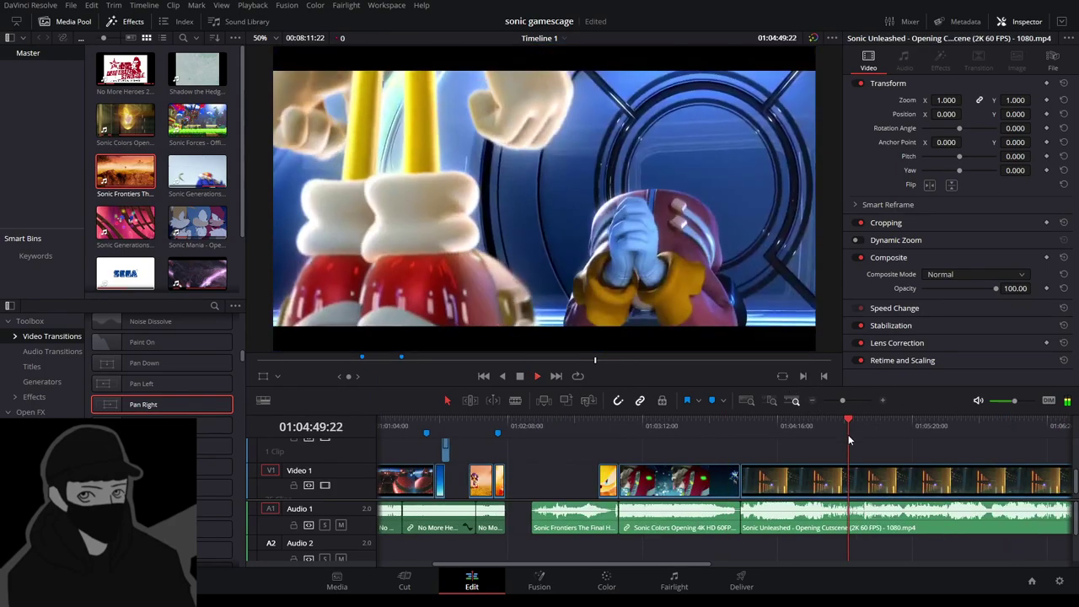
pyautogui.click(813, 401)
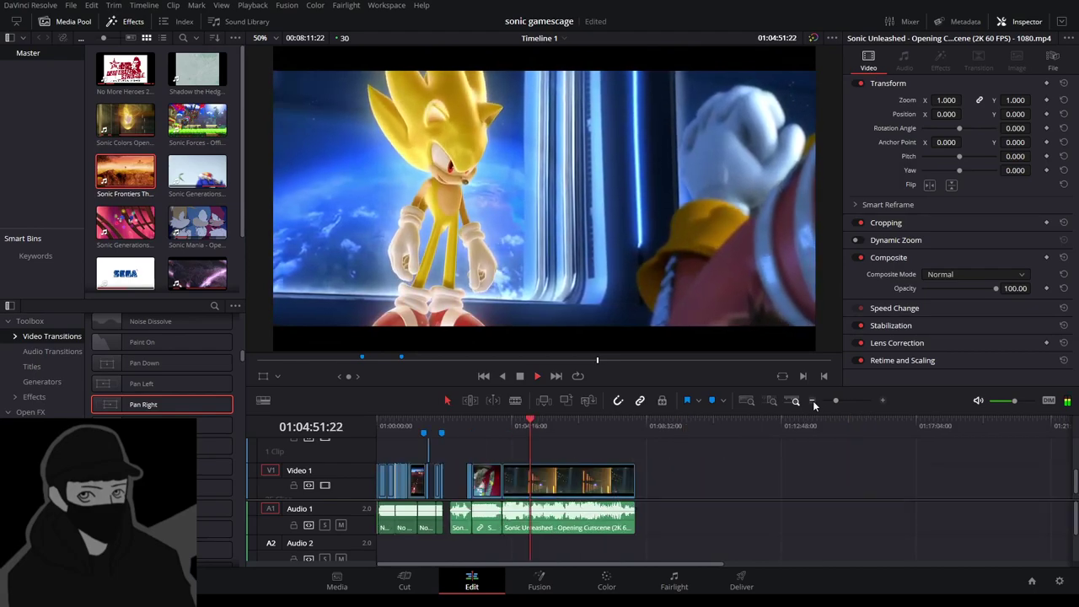
pyautogui.moveTo(793, 497); pyautogui.dragTo(456, 518)
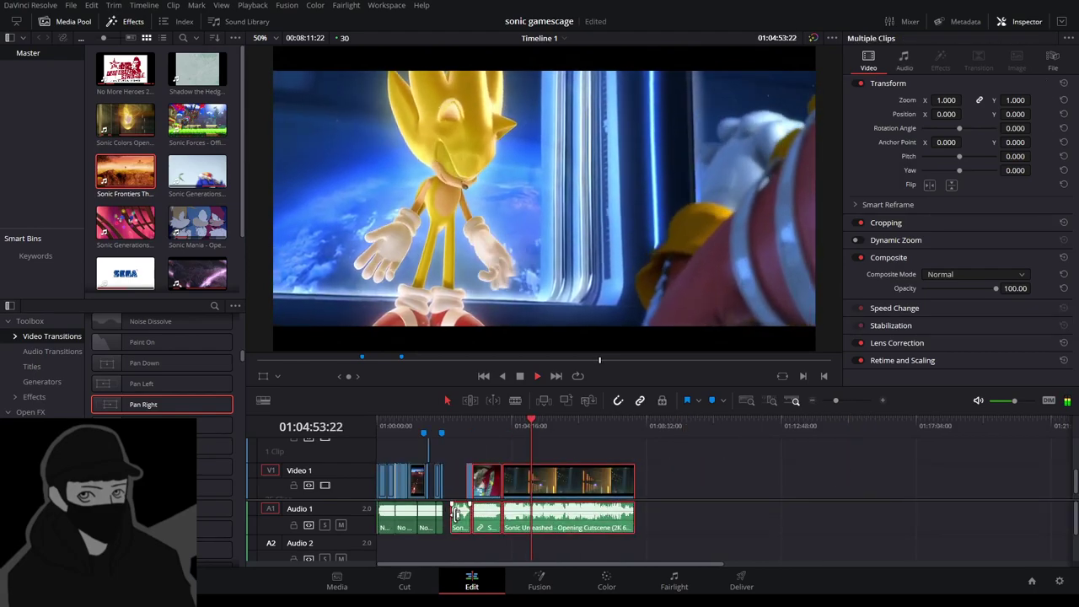
pyautogui.press('Delete')
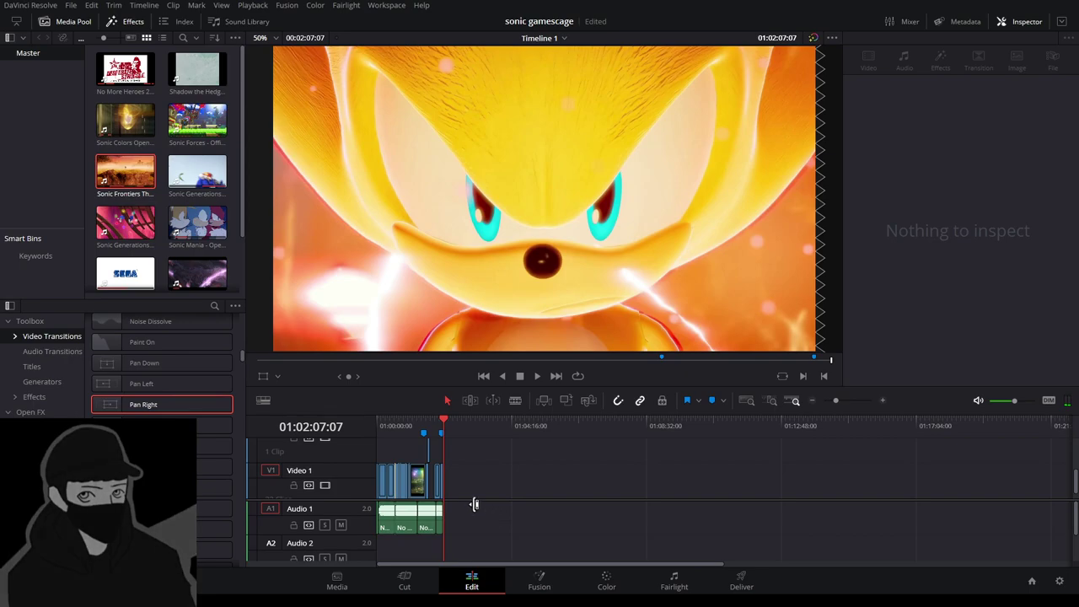
# Preview the Sonic Generations, Sonic Forces, Sonic Unleashed and Sonic Colors source clips in the media pool.
pyautogui.click(198, 272)
pyautogui.click(125, 223)
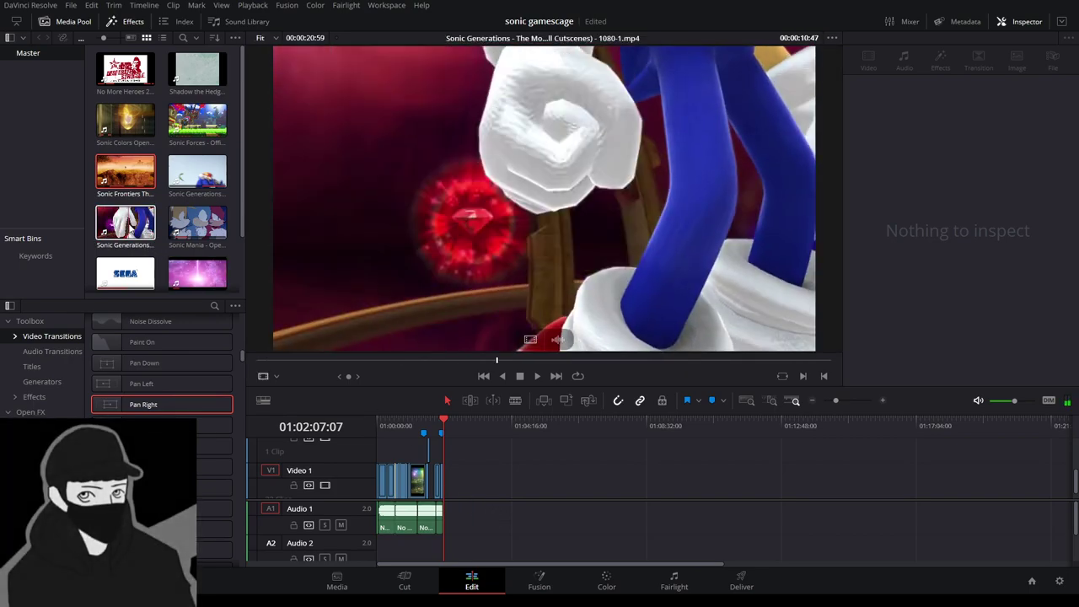
pyautogui.click(187, 196)
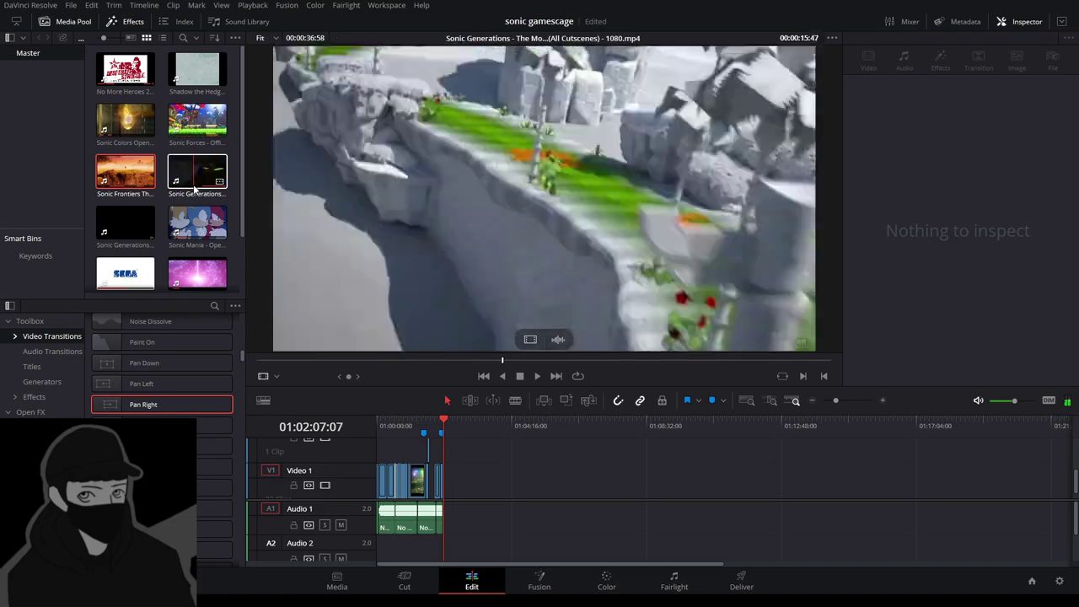
pyautogui.click(186, 131)
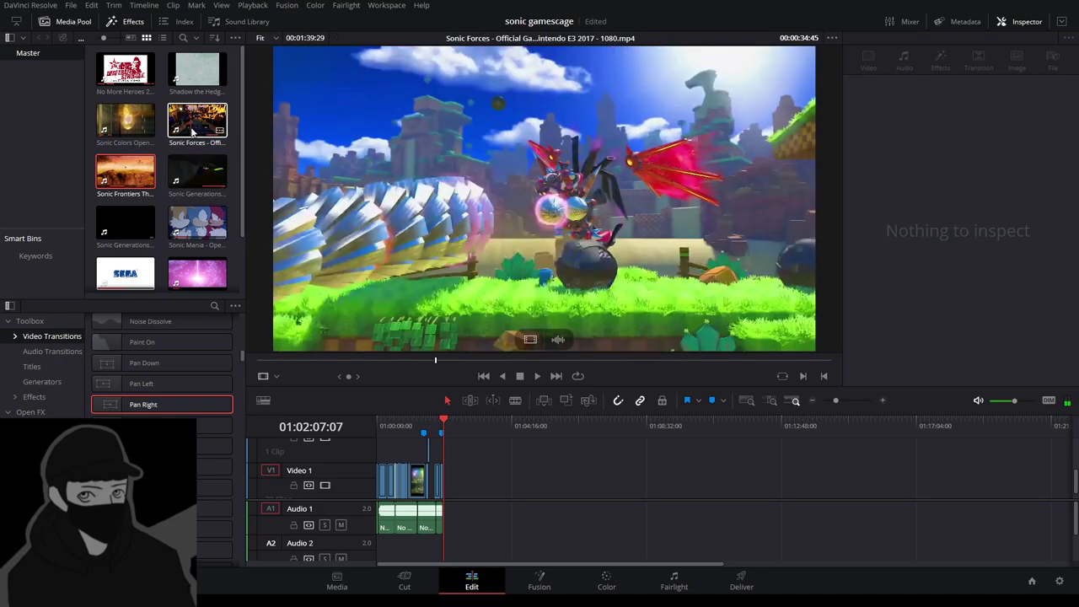
pyautogui.click(213, 276)
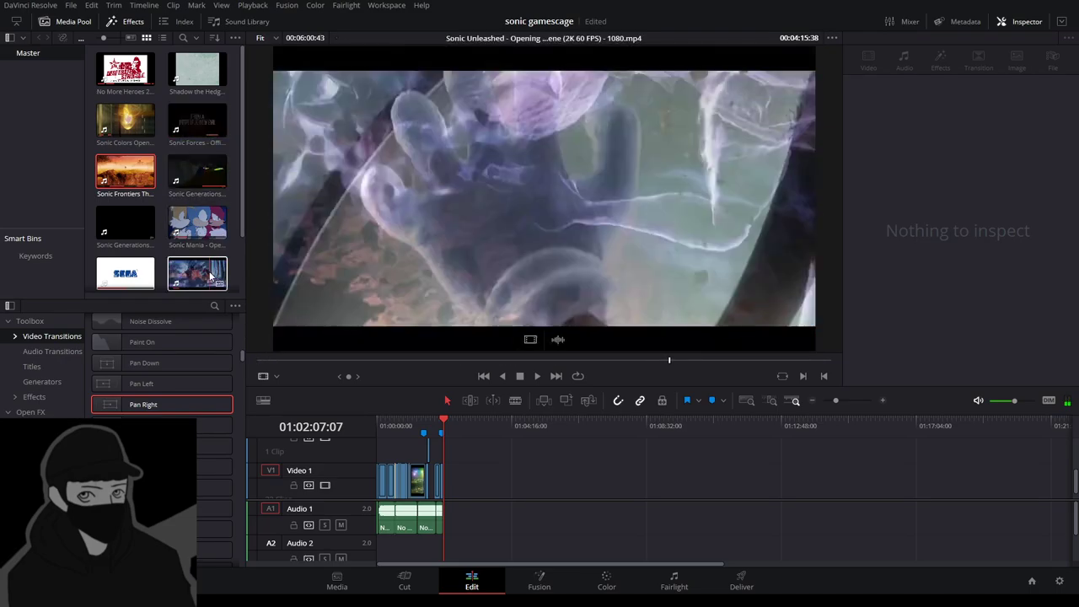
pyautogui.click(124, 122)
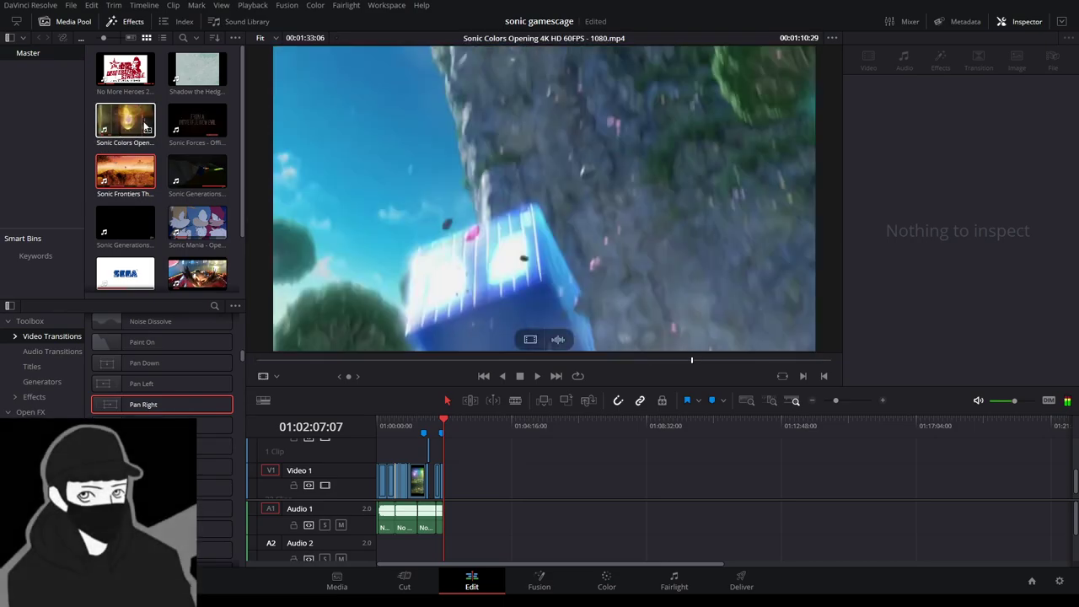
pyautogui.click(203, 116)
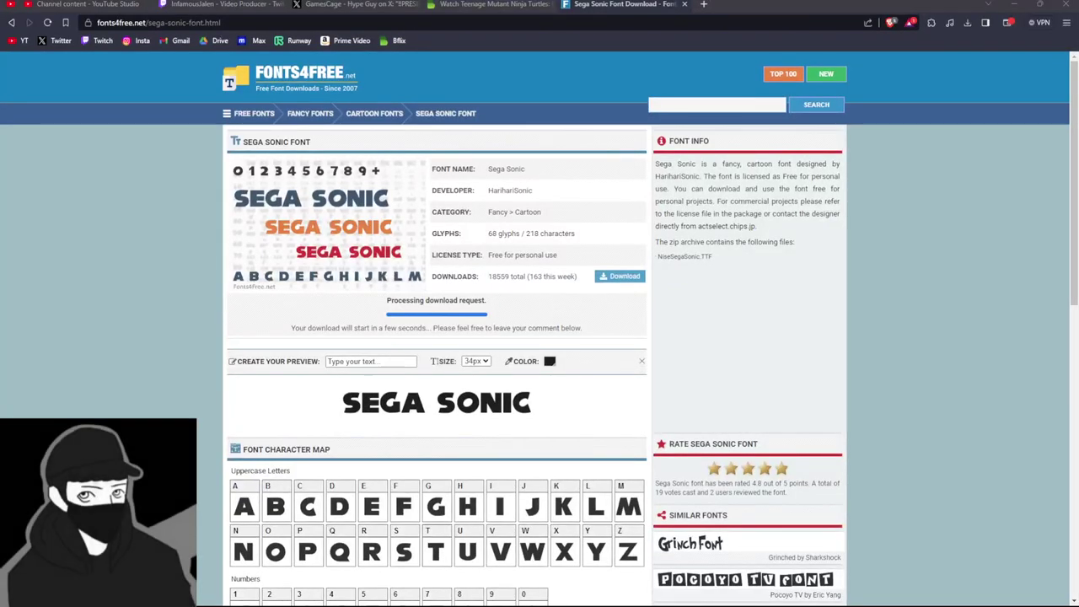
# Switch to the web browser, close the Sega Sonic font page, and look through the YouTube home page.
pyautogui.click(686, 6)
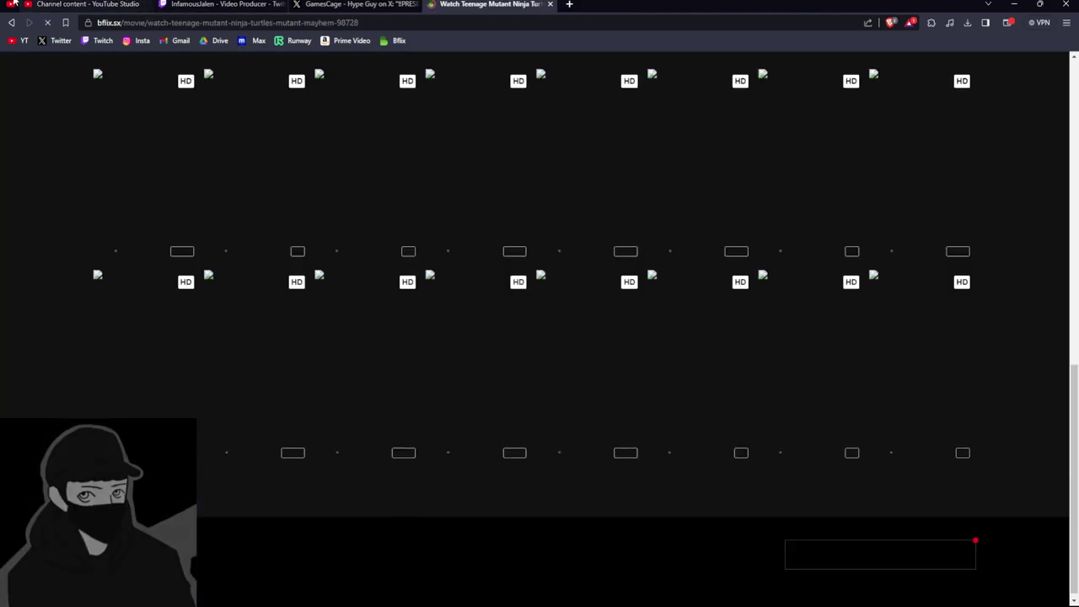
pyautogui.click(48, 10)
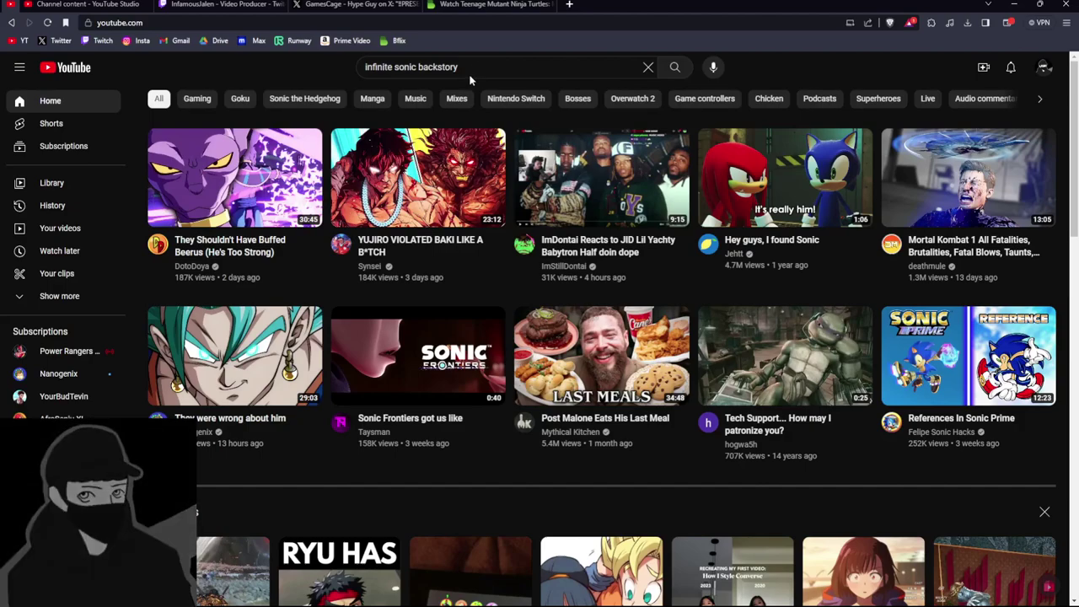
pyautogui.scroll(-4, 410, 357)
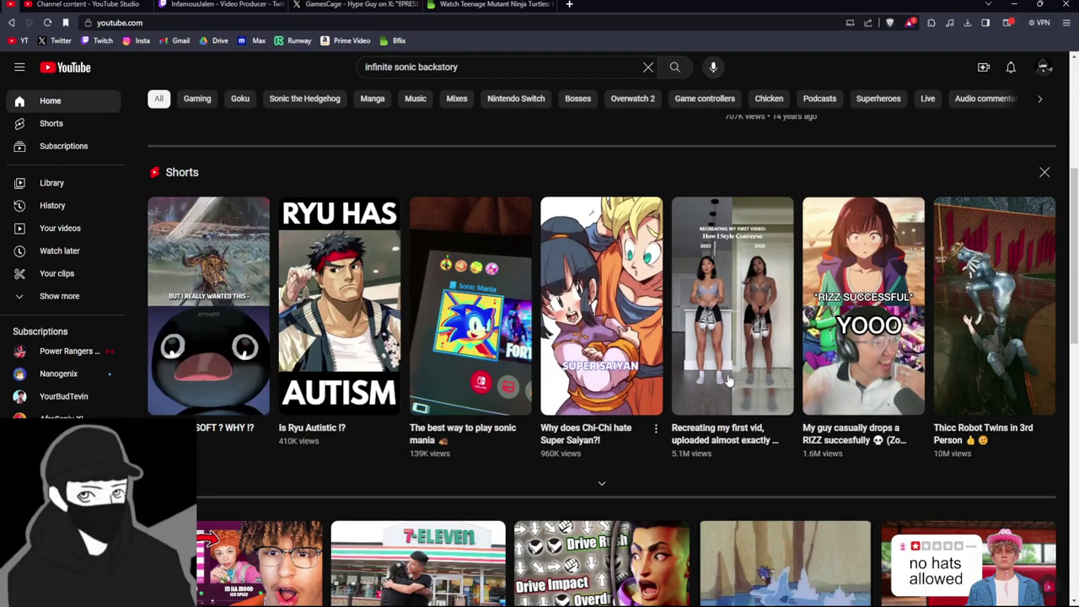
pyautogui.scroll(2, 531, 387)
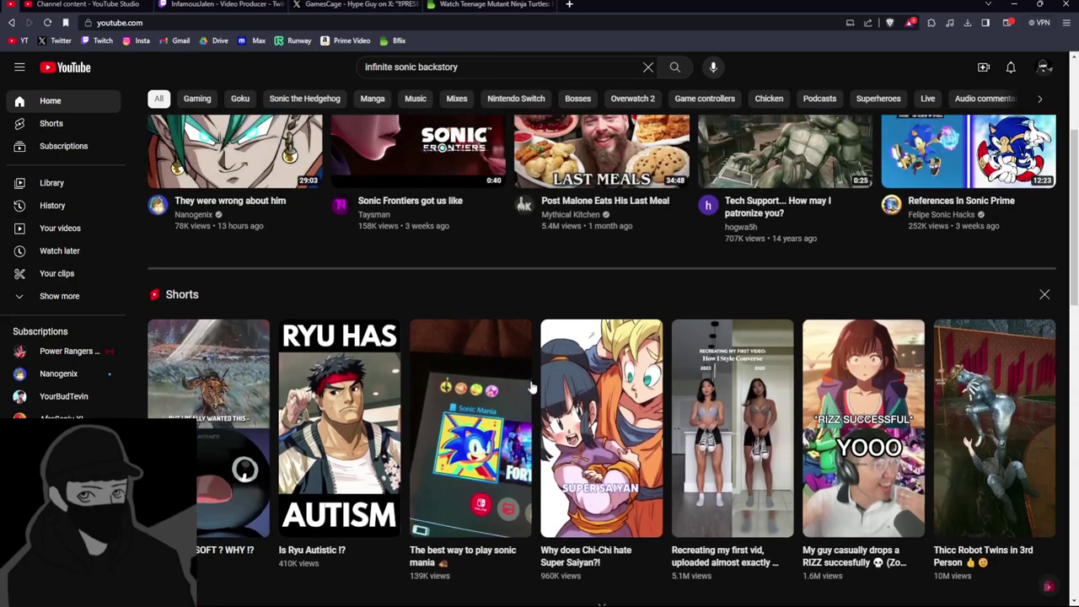
pyautogui.scroll(3, 531, 387)
# Clear the previous YouTube query and search for "sonic colors".
pyautogui.click(437, 70)
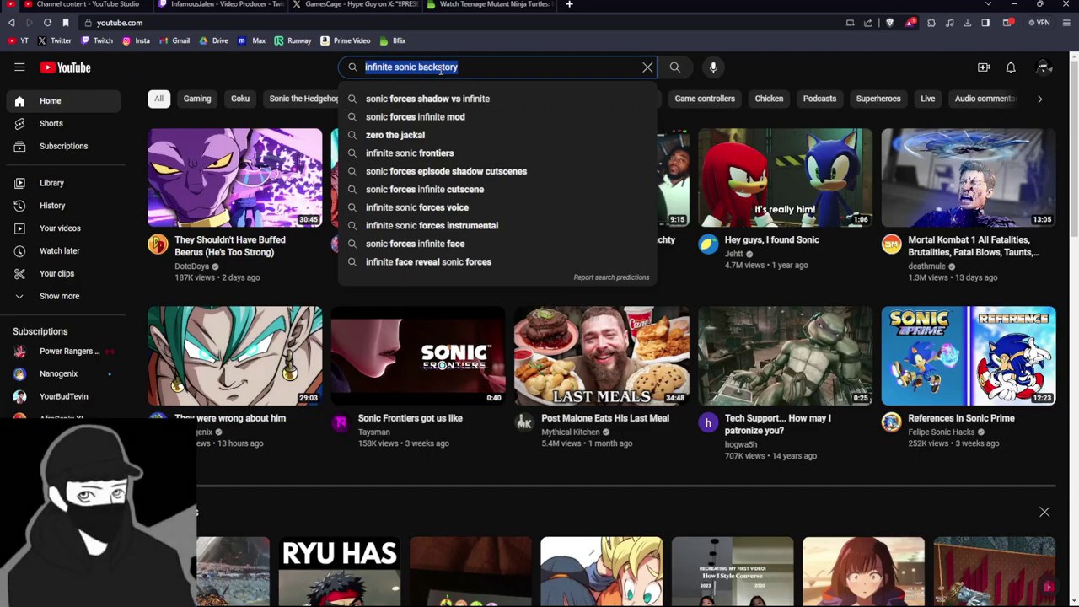
pyautogui.press('Down')
pyautogui.press('Up')
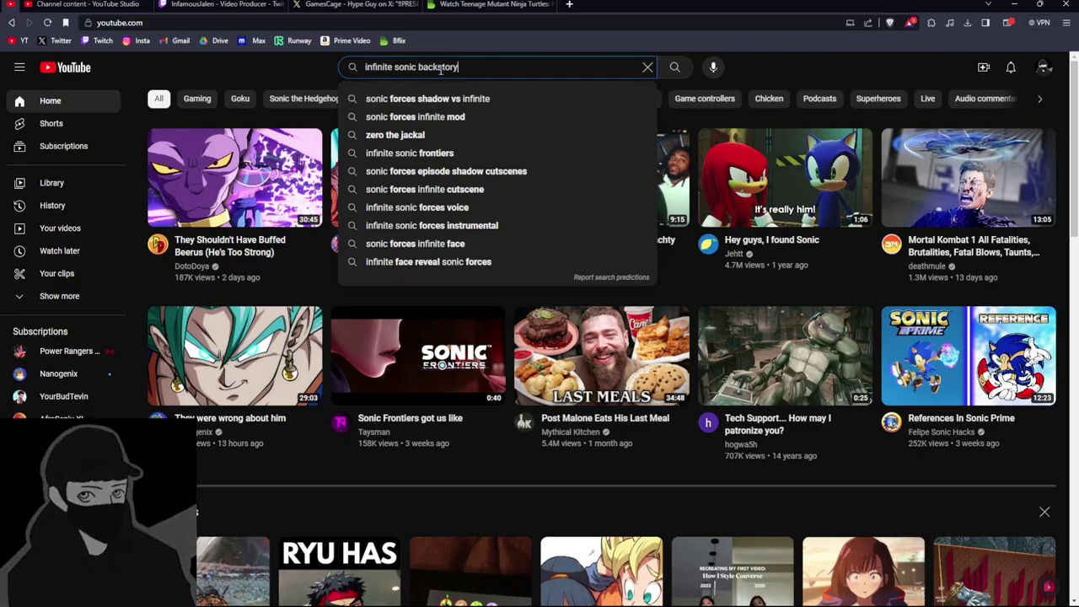
pyautogui.press('BackSpace')
pyautogui.press('BackSpace')
pyautogui.press('BackSpace')
pyautogui.press('BackSpace')
pyautogui.press('BackSpace')
pyautogui.press('BackSpace')
pyautogui.press('BackSpace')
pyautogui.press('BackSpace')
pyautogui.press('BackSpace')
pyautogui.press('BackSpace')
pyautogui.press('BackSpace')
pyautogui.press('BackSpace')
pyautogui.press('BackSpace')
pyautogui.press('BackSpace')
pyautogui.press('BackSpace')
pyautogui.press('BackSpace')
pyautogui.press('BackSpace')
pyautogui.press('BackSpace')
pyautogui.press('BackSpace')
pyautogui.press('BackSpace')
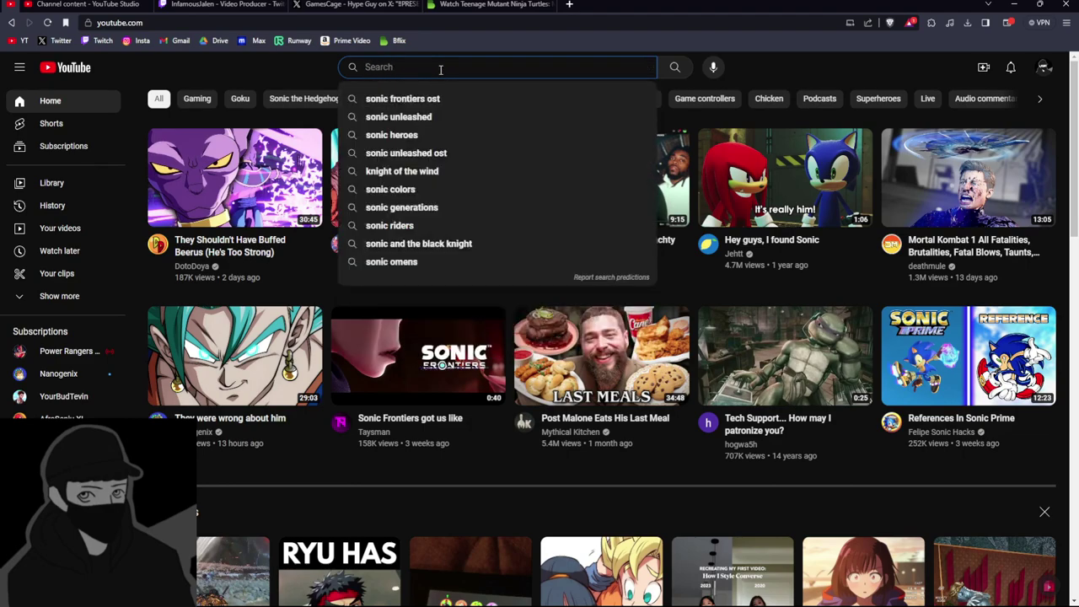
pyautogui.press('Down')
pyautogui.press('Down')
pyautogui.press('Down')
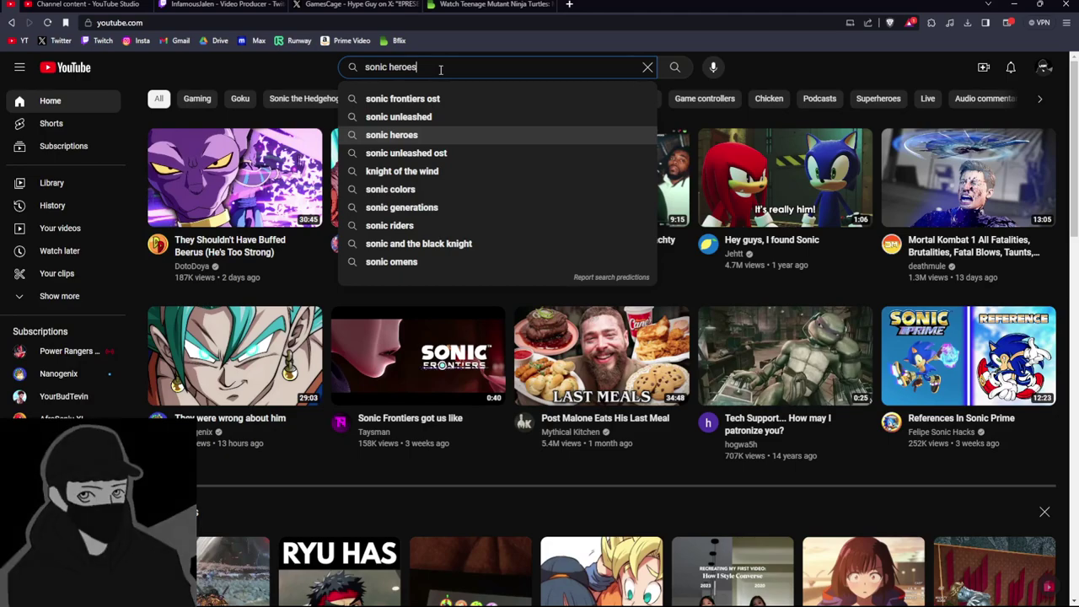
pyautogui.press('Down')
pyautogui.press('Down')
pyautogui.press('Down')
pyautogui.press('Return')
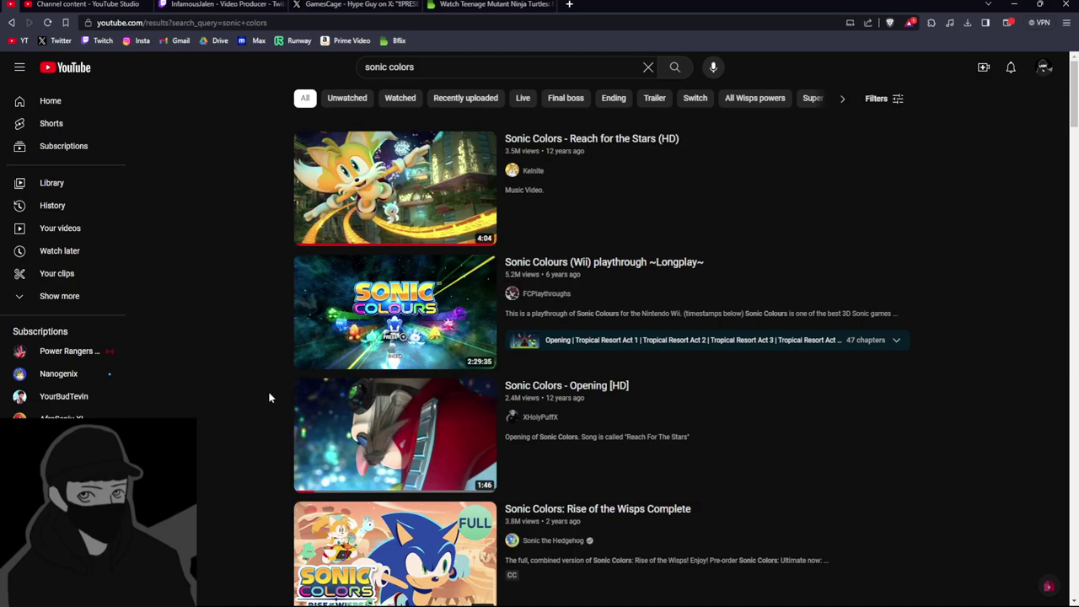
# Look through the Sonic Colors results and watch part of the "Sonic Colors All Cutscenes (Game Movie) 1080p HD" video.
pyautogui.scroll(-2, 270, 398)
pyautogui.scroll(-2, 270, 397)
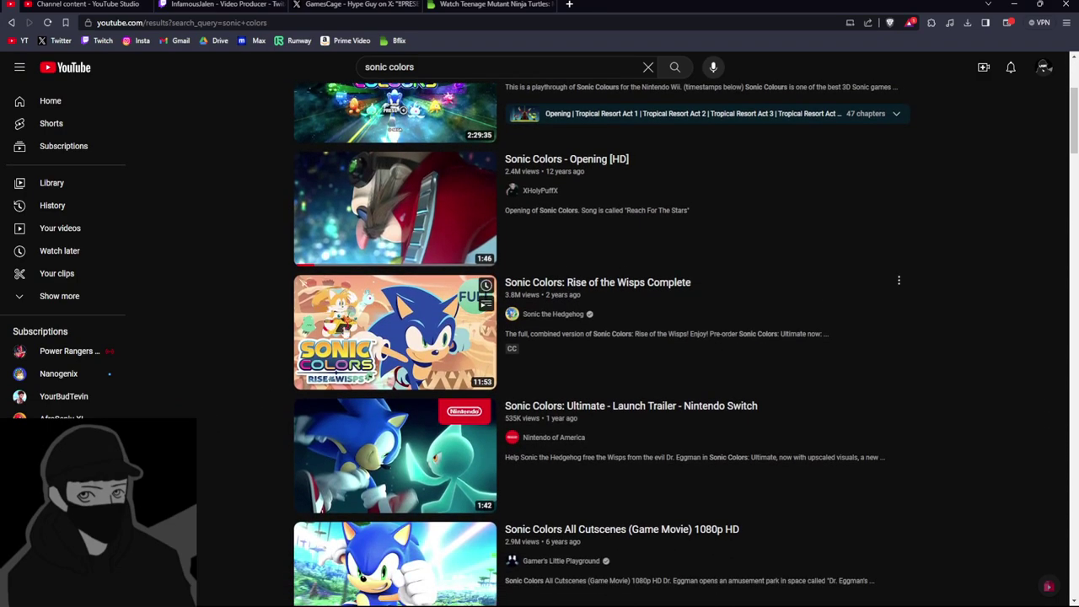
pyautogui.scroll(-3, 246, 349)
pyautogui.click(363, 410)
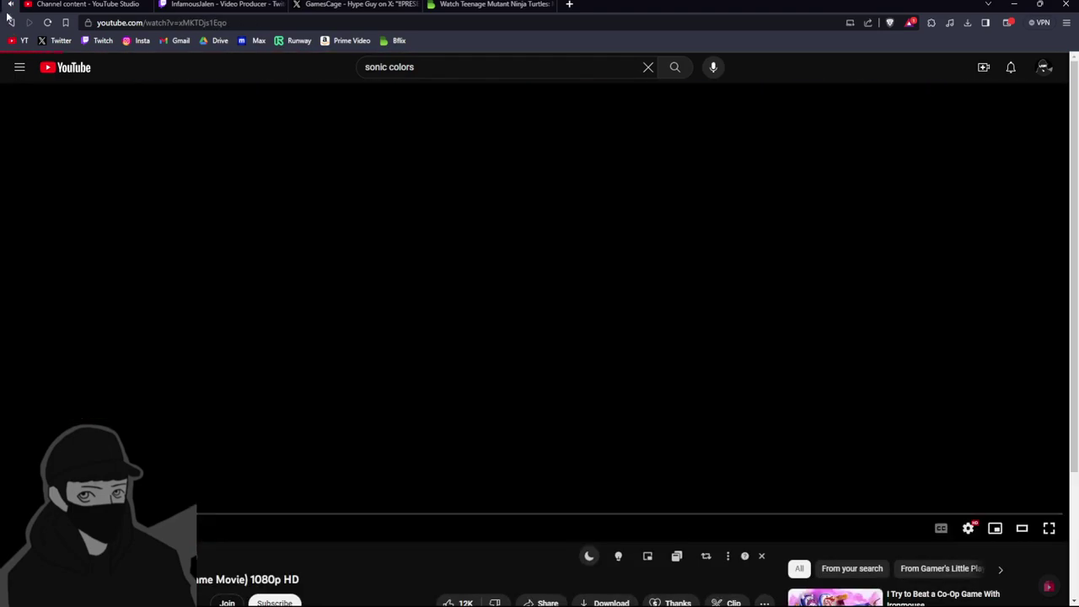
pyautogui.click(10, 22)
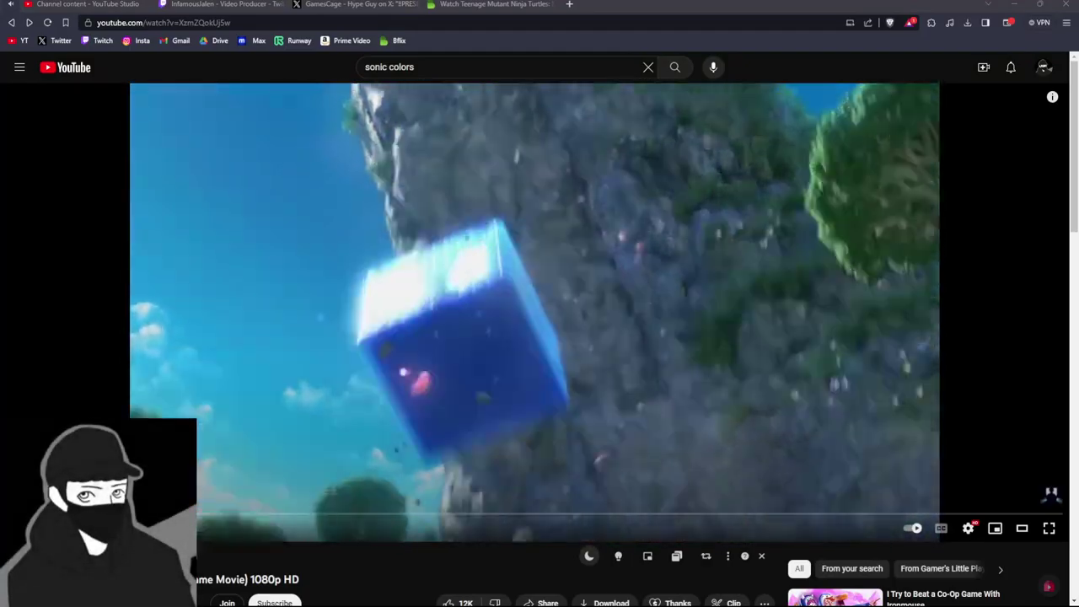
pyautogui.press('space')
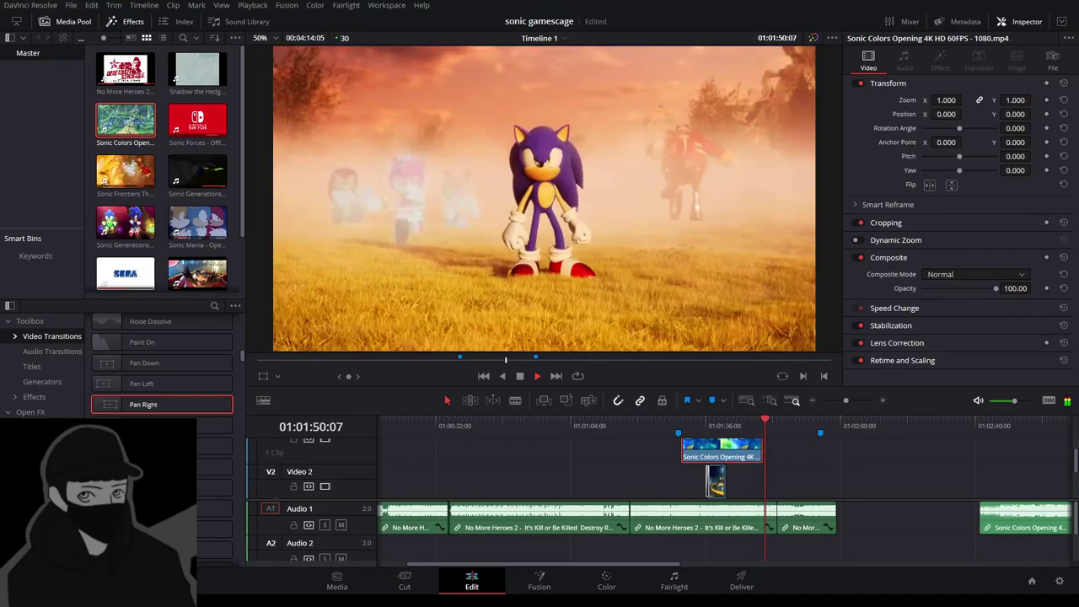
# Review the Sonic Colors opening clip above Video 2, then shorten it and start it where the Video 2 clip ends.
pyautogui.click(698, 425)
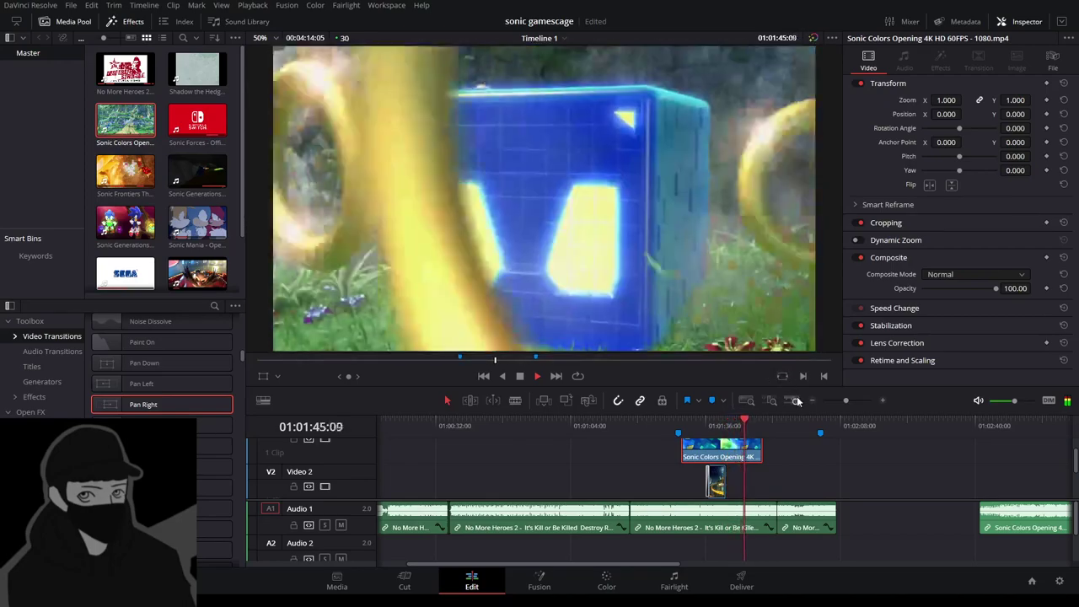
pyautogui.click(658, 428)
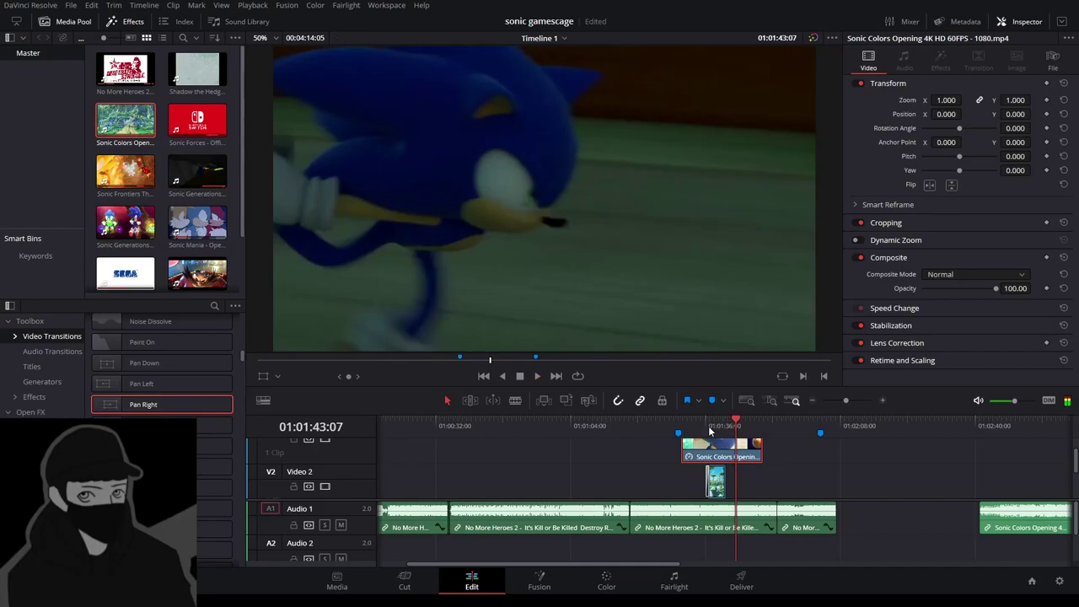
pyautogui.click(717, 427)
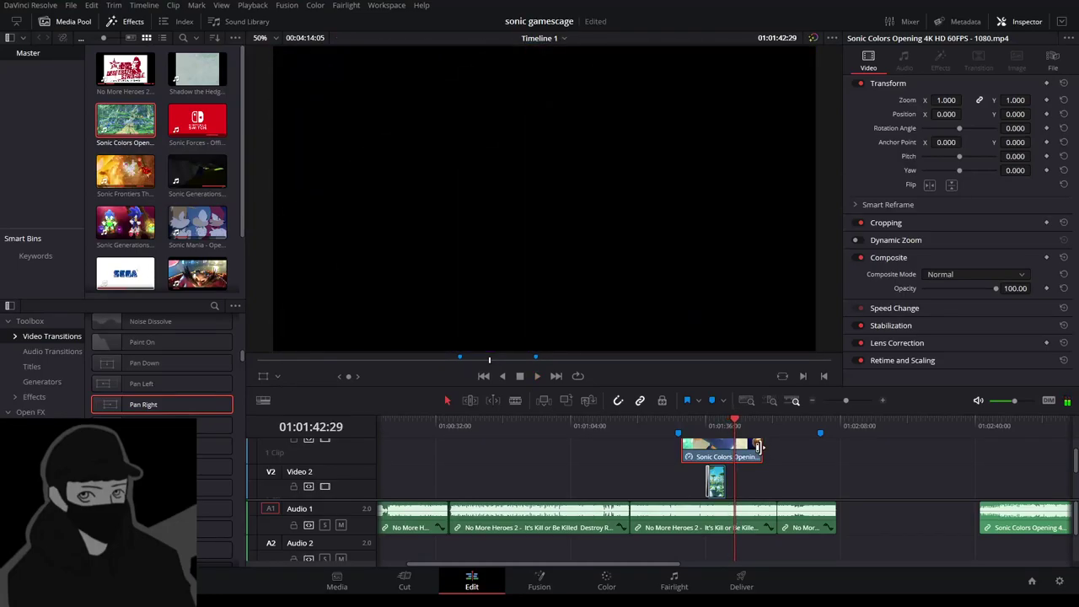
pyautogui.moveTo(763, 448)
pyautogui.mouseDown()
pyautogui.moveTo(735, 452)
pyautogui.moveTo(752, 452)
pyautogui.mouseUp()
pyautogui.scroll(-2, 752, 452)
pyautogui.scroll(1, 752, 450)
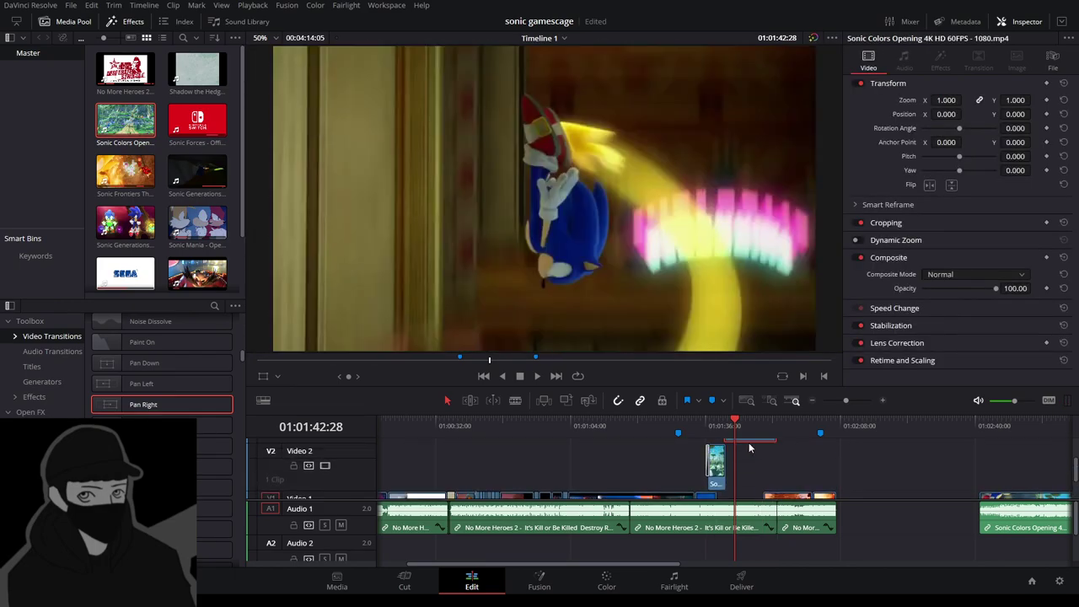
# Play back the transition into Sonic Frontiers and move the shortened Sonic Colors clip down to Video 2, directly behind the first clip.
pyautogui.press('space')
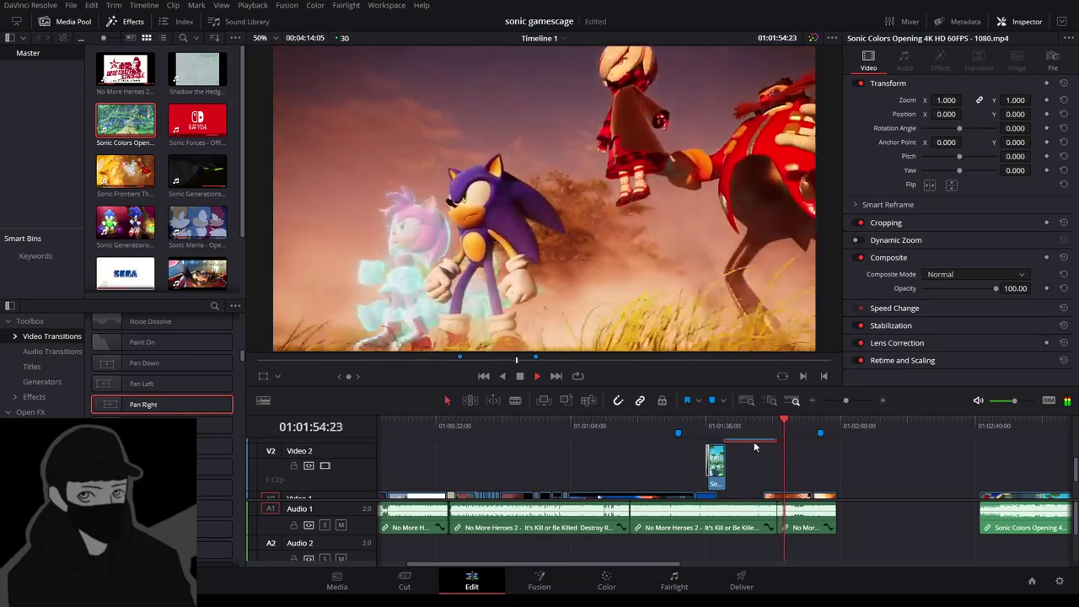
pyautogui.click(718, 429)
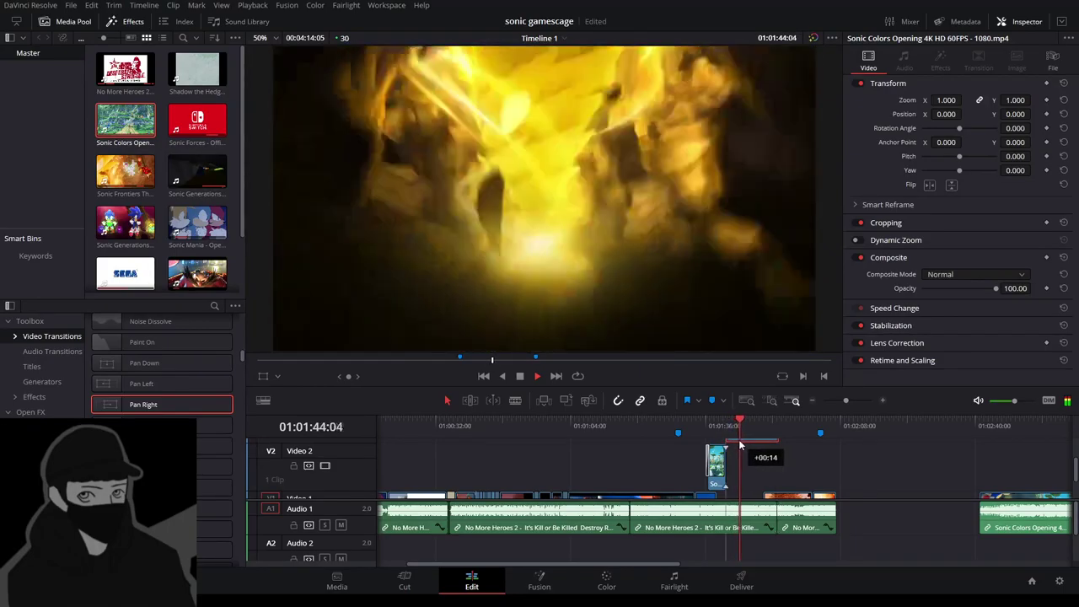
pyautogui.click(718, 437)
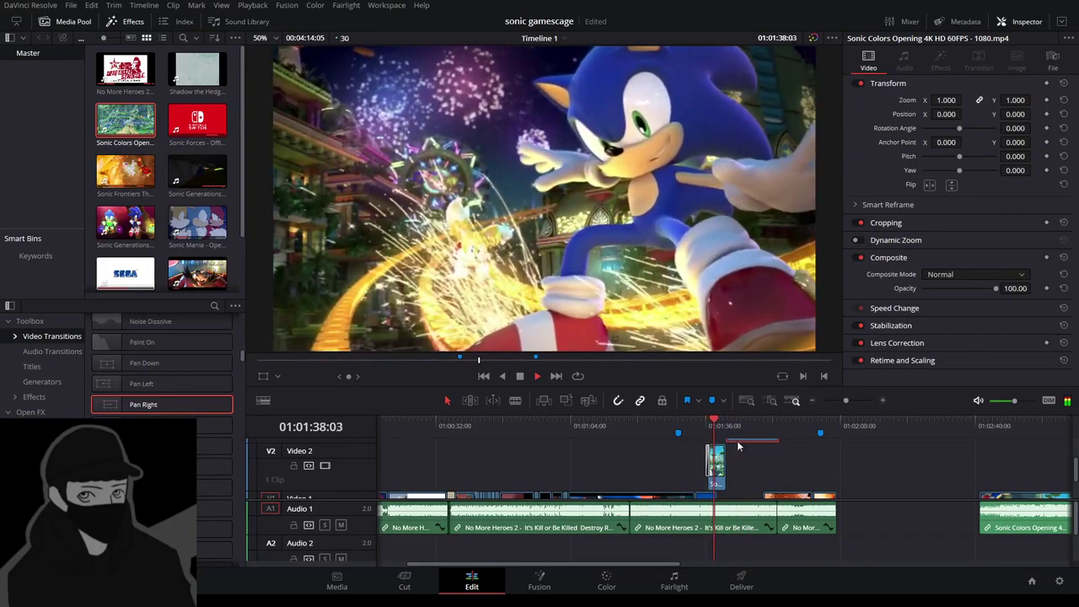
pyautogui.moveTo(713, 462); pyautogui.dragTo(734, 458)
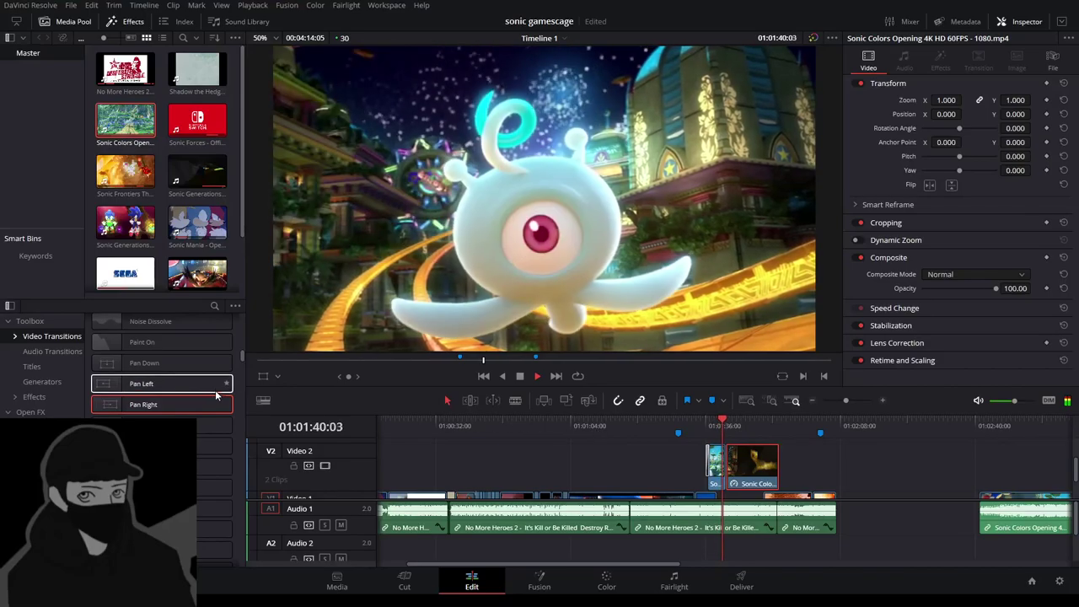
# Add an Additive Dissolve between the two Sonic Colors clips on Video 2 and preview it.
pyautogui.scroll(-5, 118, 397)
pyautogui.scroll(8, 122, 395)
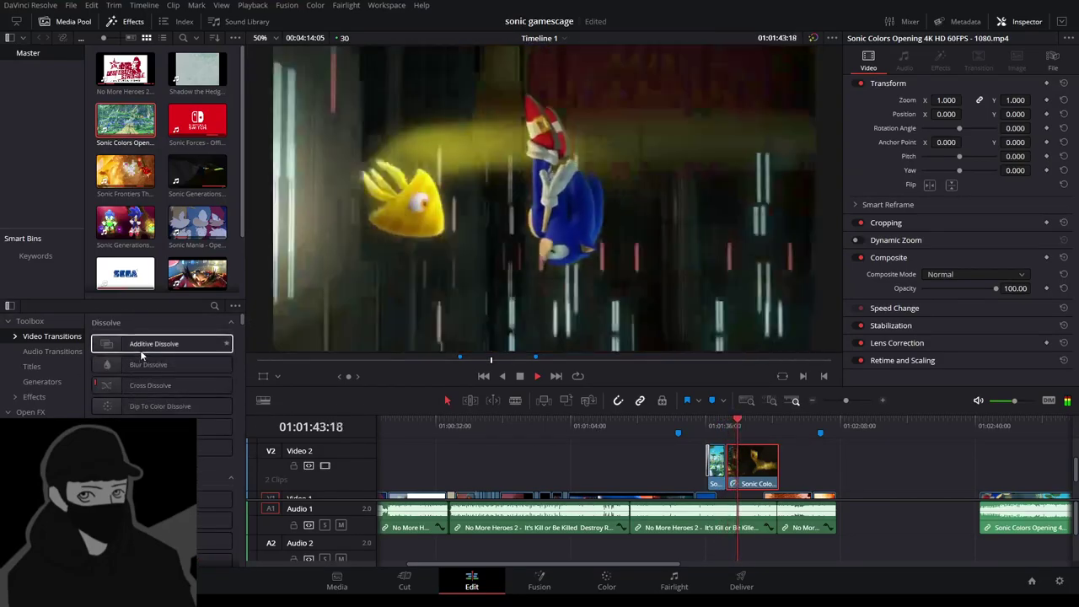
pyautogui.moveTo(140, 350); pyautogui.dragTo(462, 431)
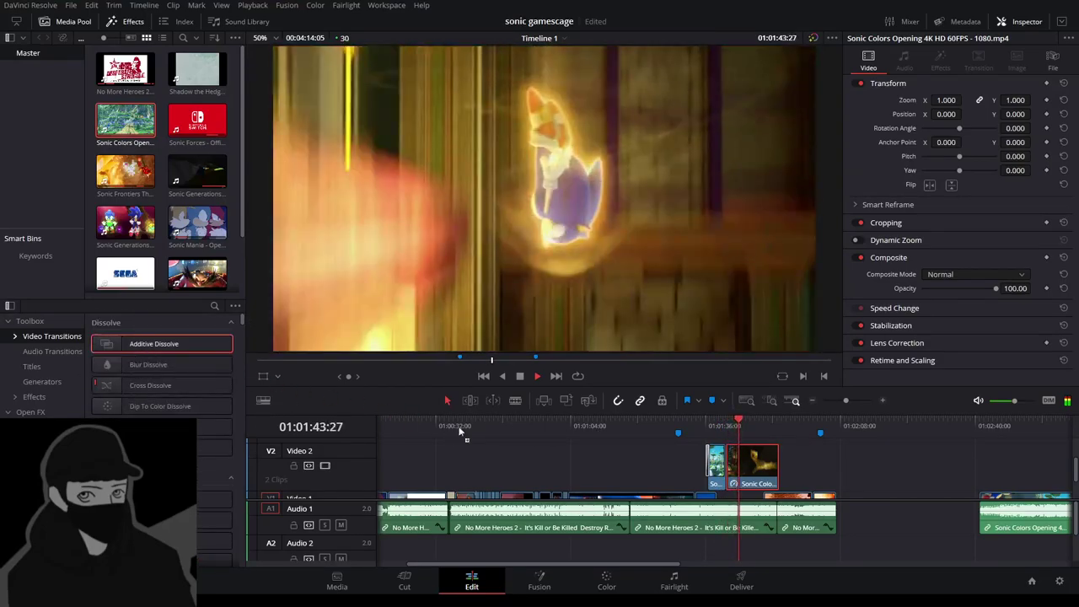
pyautogui.moveTo(729, 468); pyautogui.dragTo(716, 463)
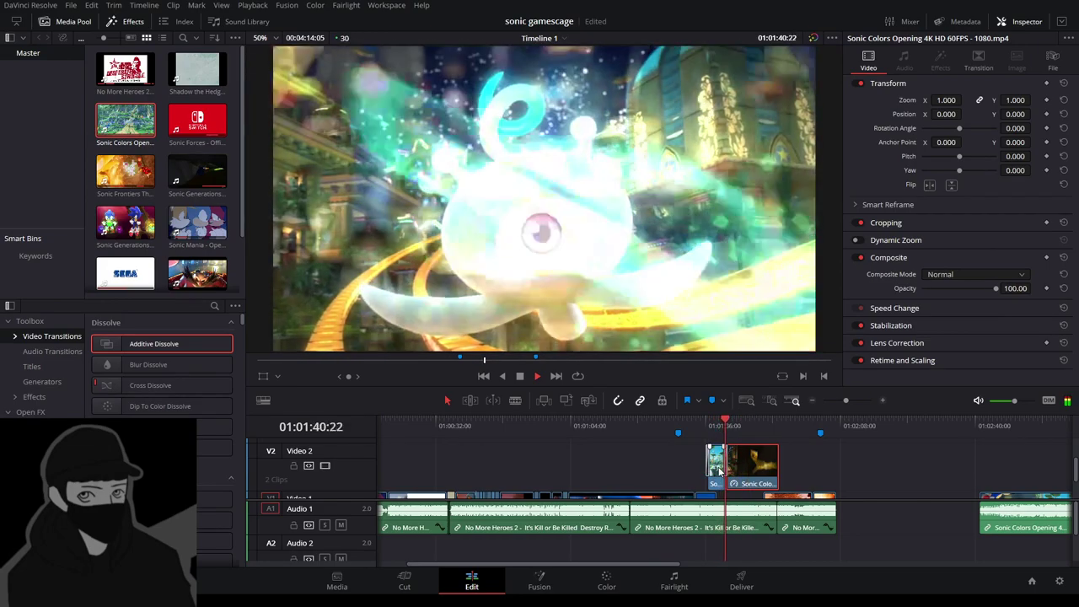
pyautogui.click(717, 431)
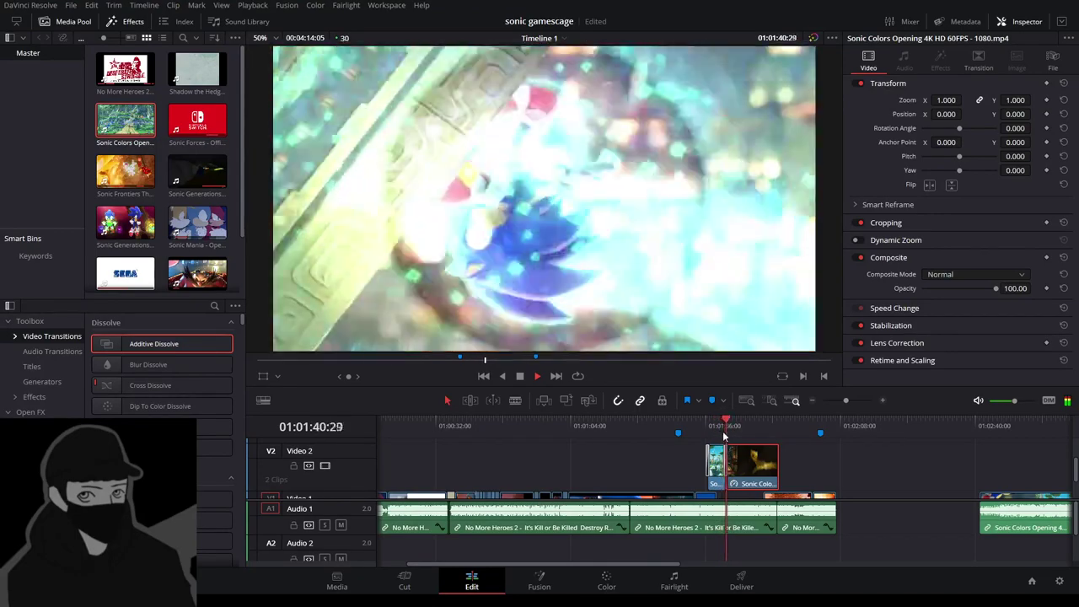
pyautogui.click(716, 430)
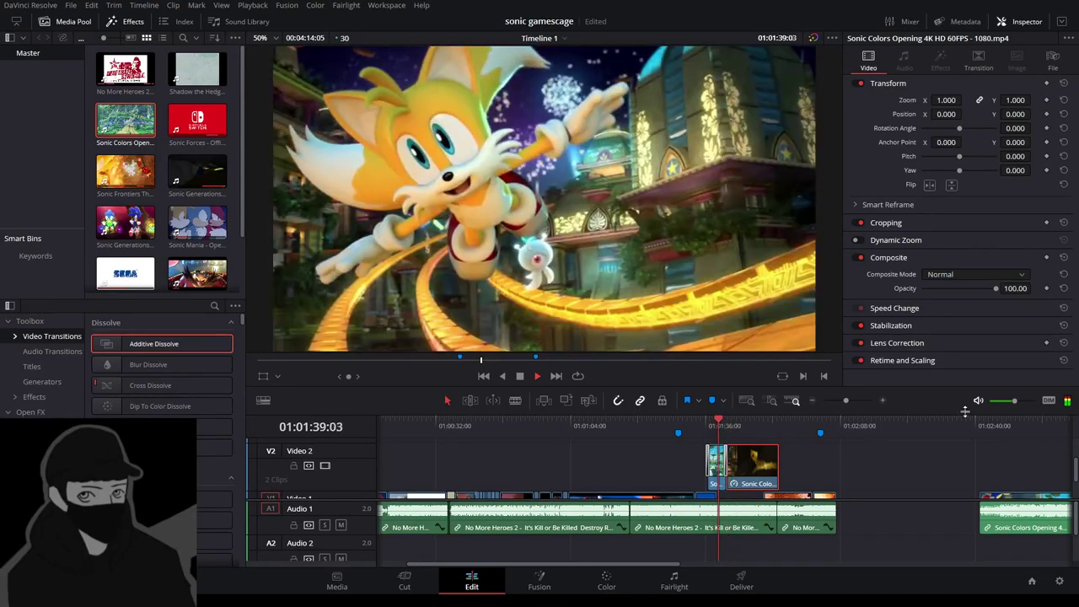
# Shorten the Additive Dissolve between the two Sonic Colors clips to 8 frames.
pyautogui.click(882, 402)
pyautogui.click(883, 401)
pyautogui.click(883, 401)
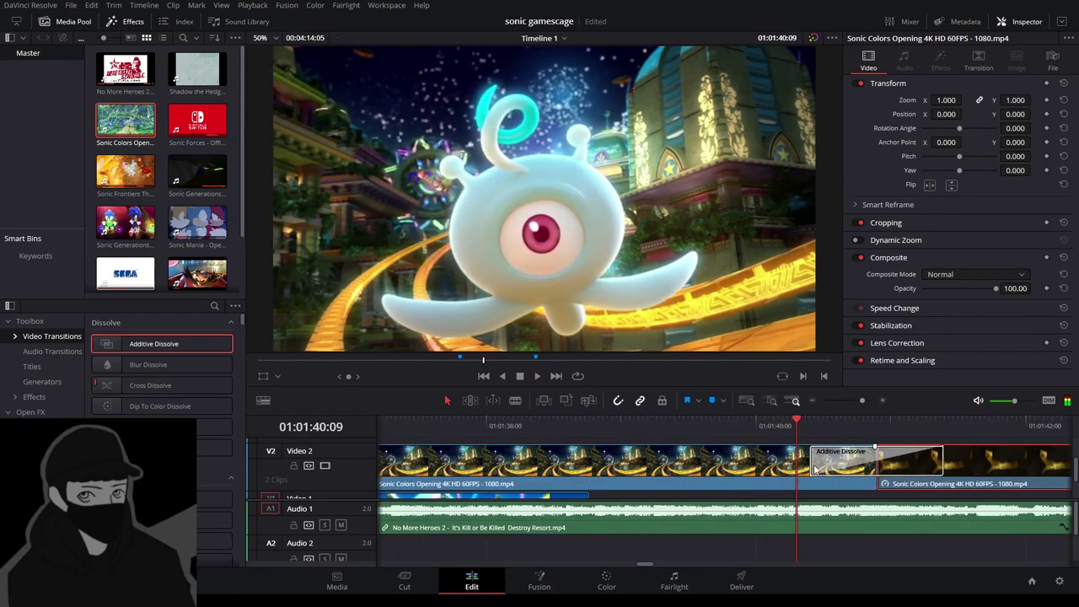
pyautogui.moveTo(816, 469); pyautogui.dragTo(866, 468)
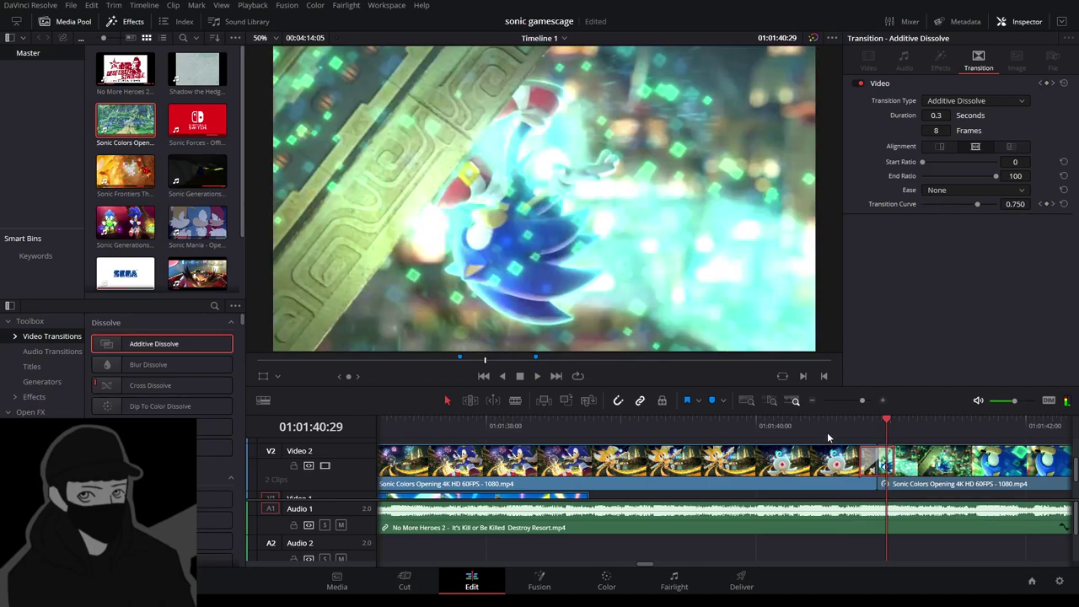
# Play back the shortened dissolve and the Sonic Colors section through to the Sonic Frontiers clip.
pyautogui.click(828, 430)
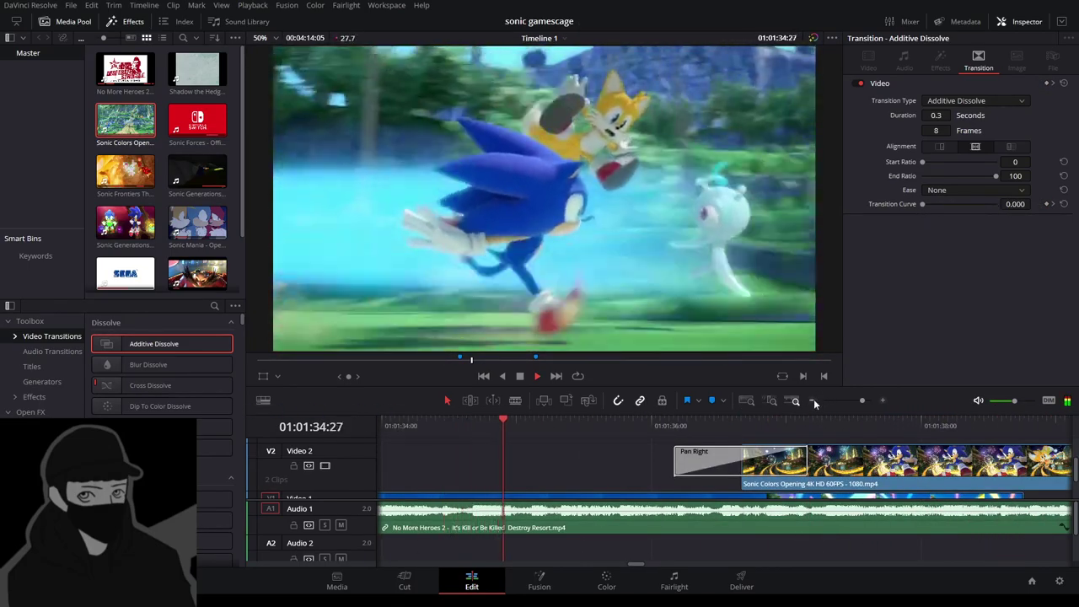
pyautogui.click(814, 401)
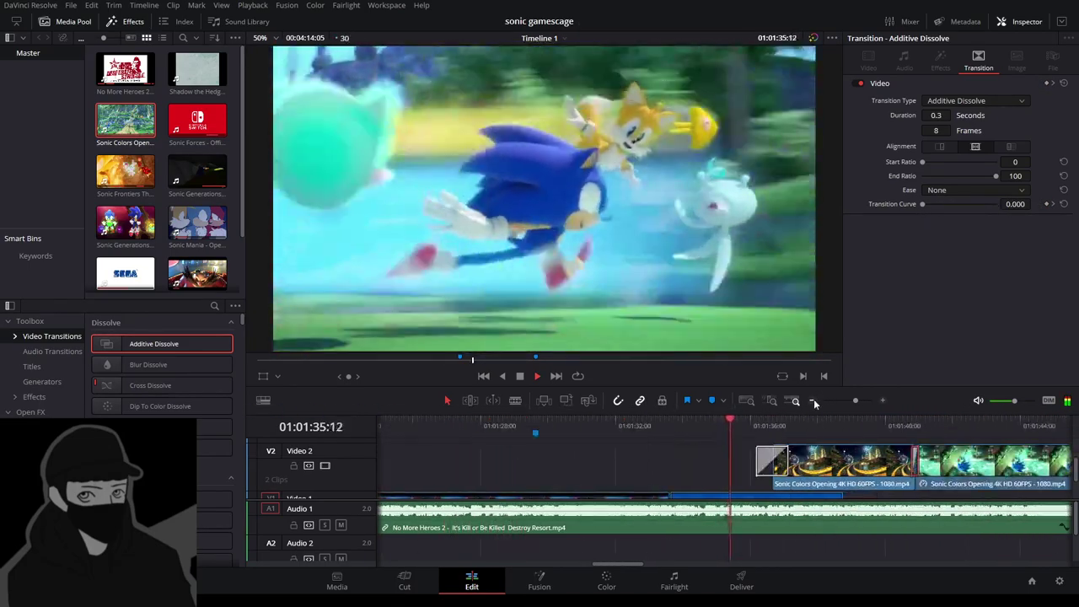
pyautogui.click(814, 401)
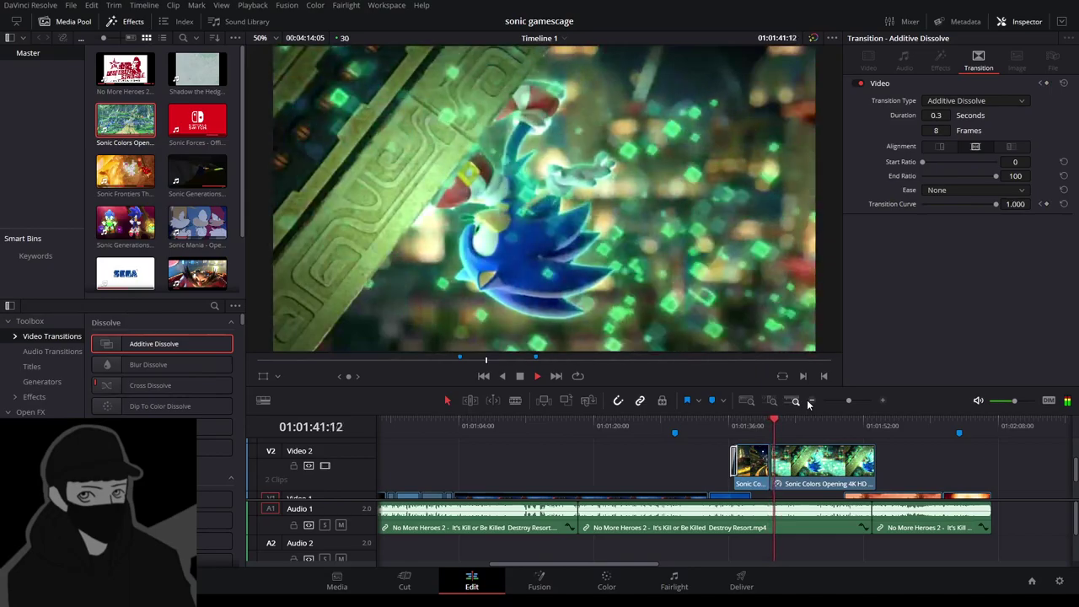
pyautogui.scroll(-1, 875, 458)
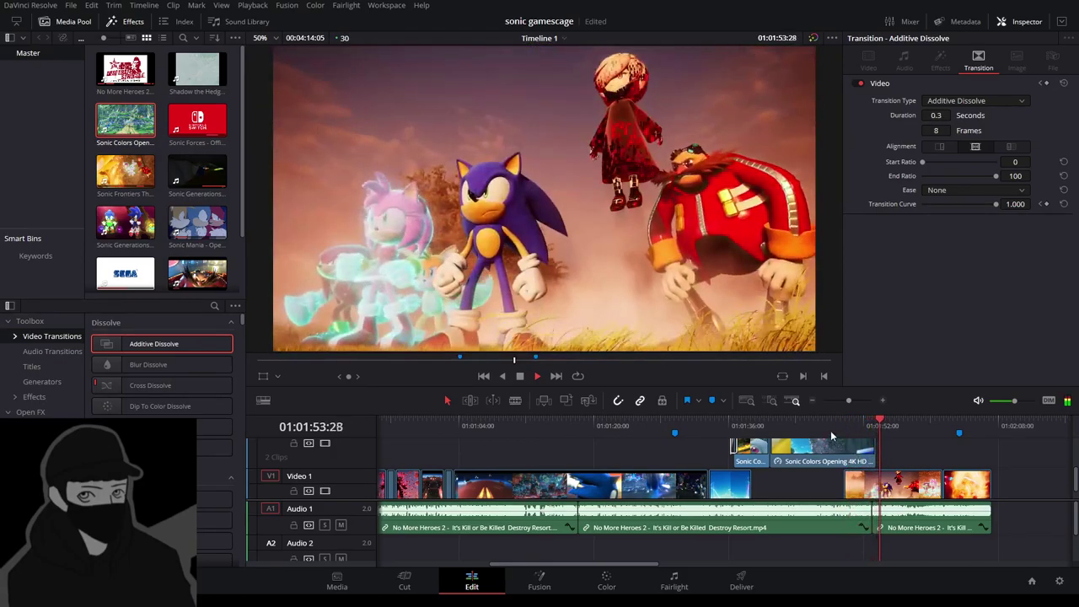
pyautogui.click(819, 428)
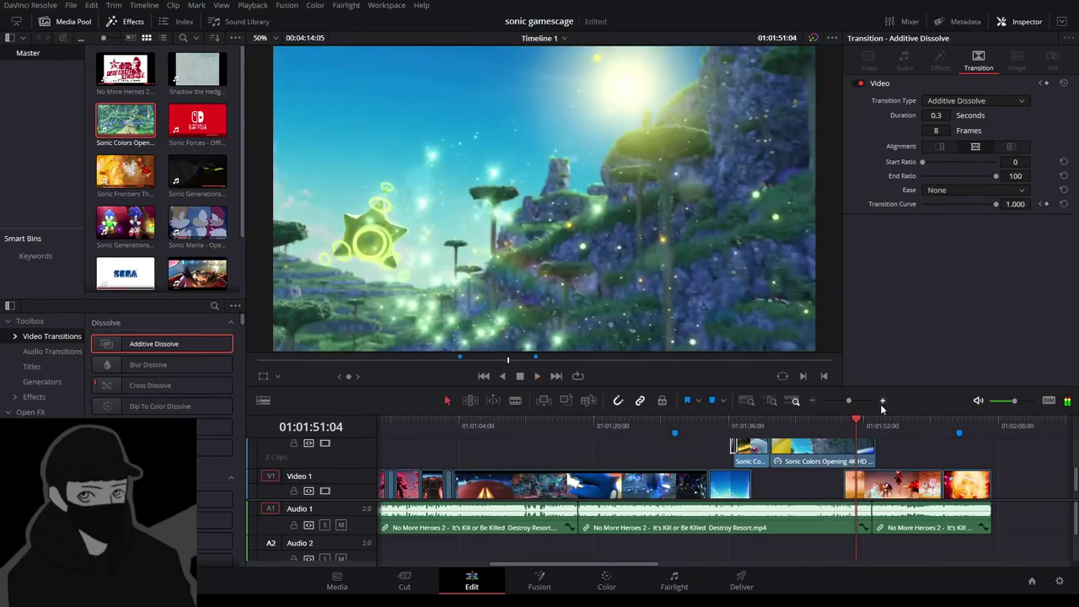
# Cut the section from 01:01:48:29 to about 01:01:50:24 out of the second Sonic Colors clip, close the gap and replay the result.
pyautogui.click(881, 402)
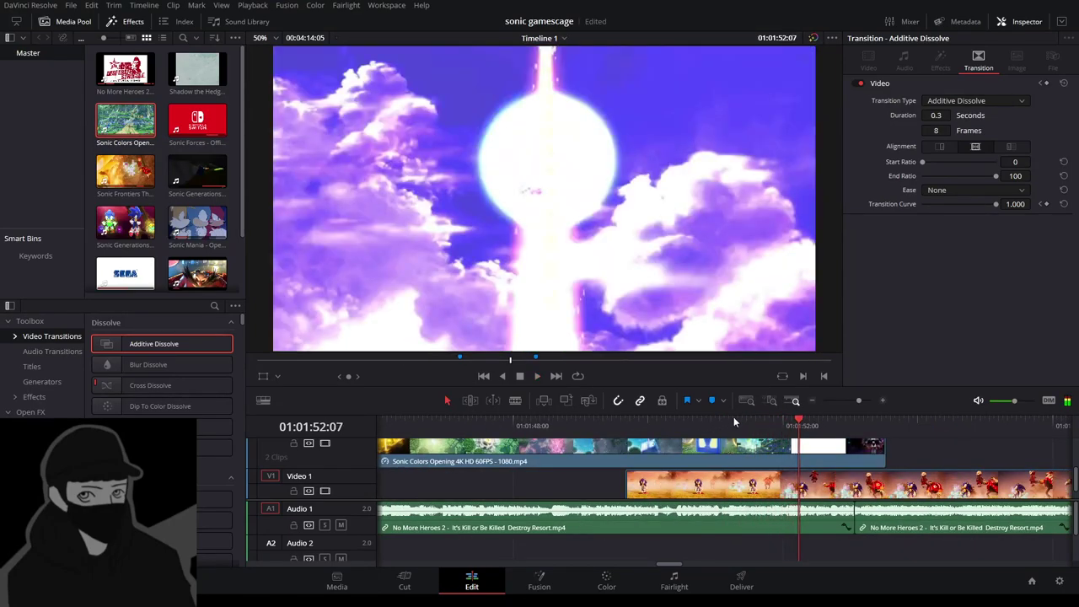
pyautogui.moveTo(796, 425); pyautogui.dragTo(702, 427)
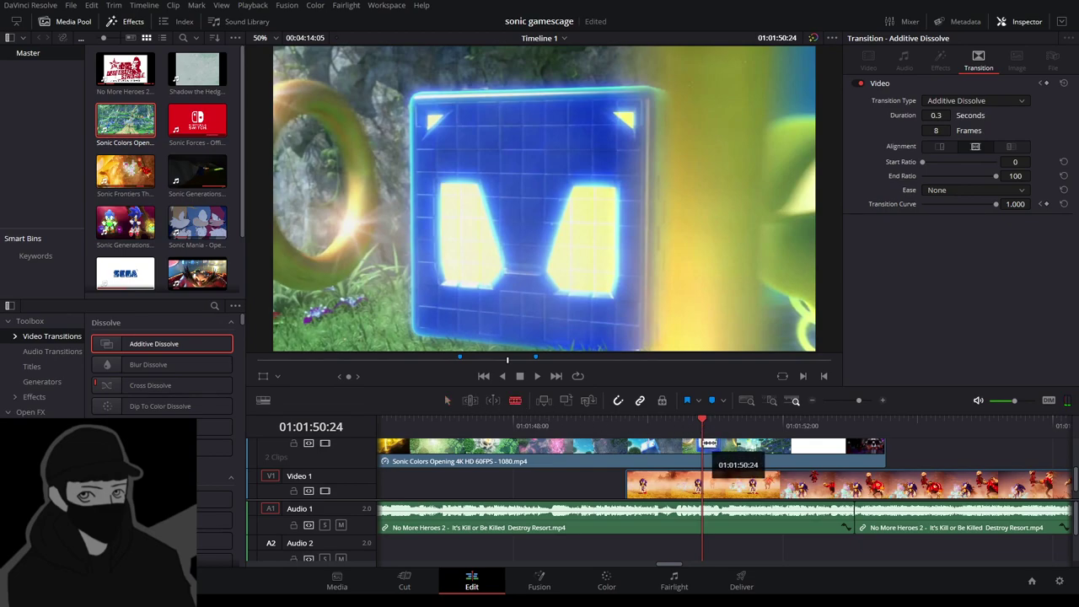
pyautogui.moveTo(701, 426); pyautogui.dragTo(579, 440)
pyautogui.click(707, 447)
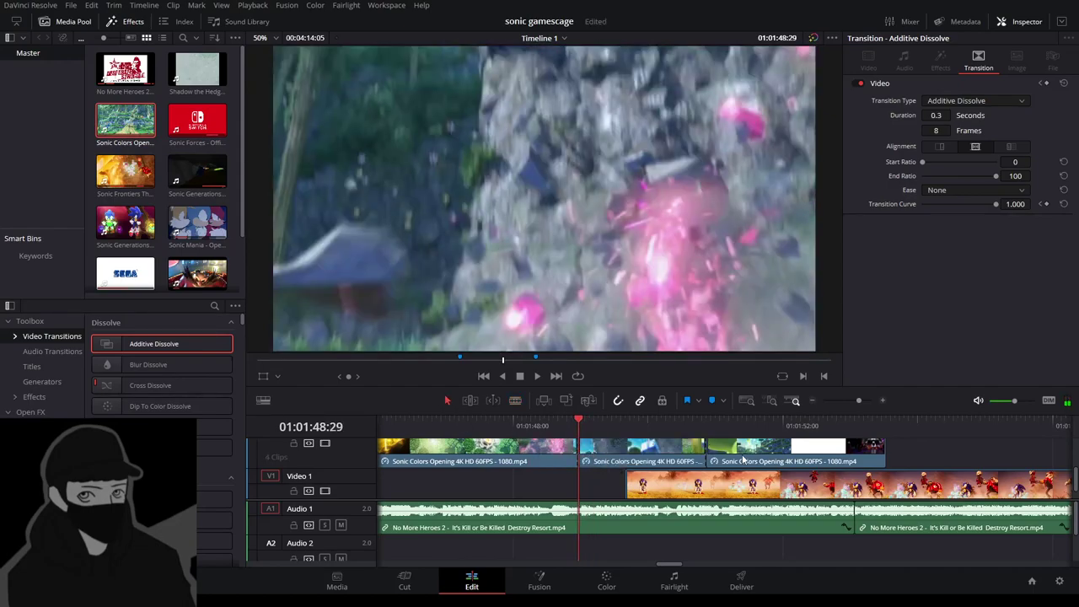
pyautogui.moveTo(734, 455); pyautogui.dragTo(624, 455)
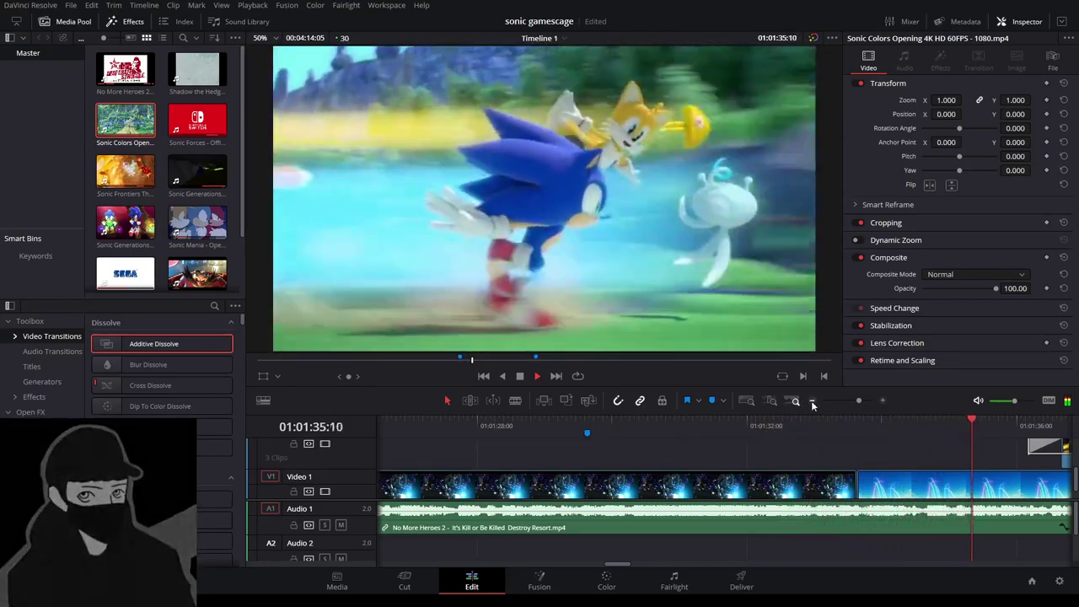
pyautogui.click(811, 402)
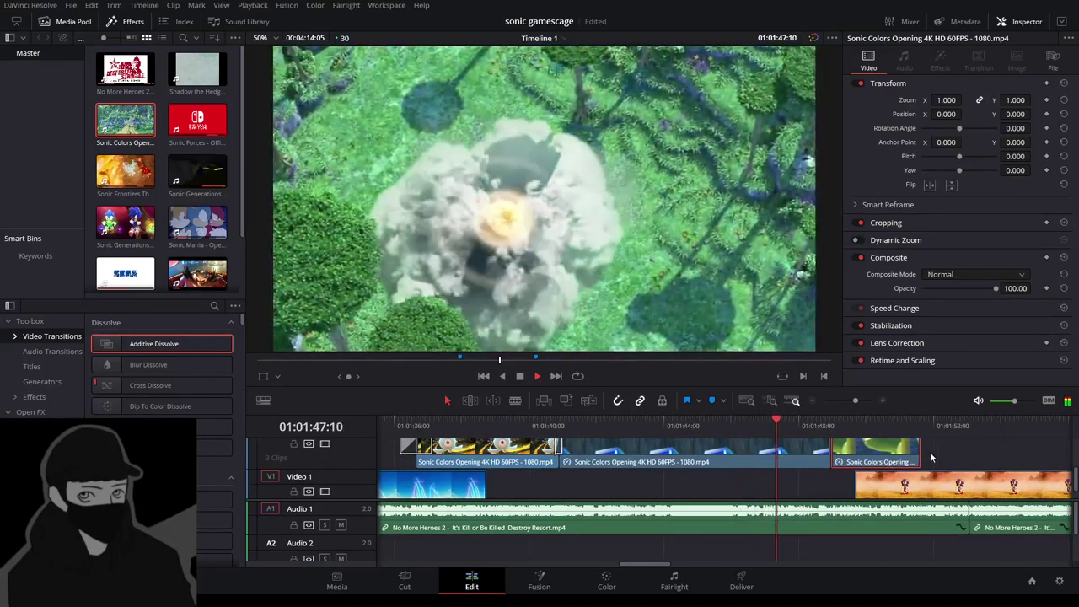
pyautogui.click(931, 456)
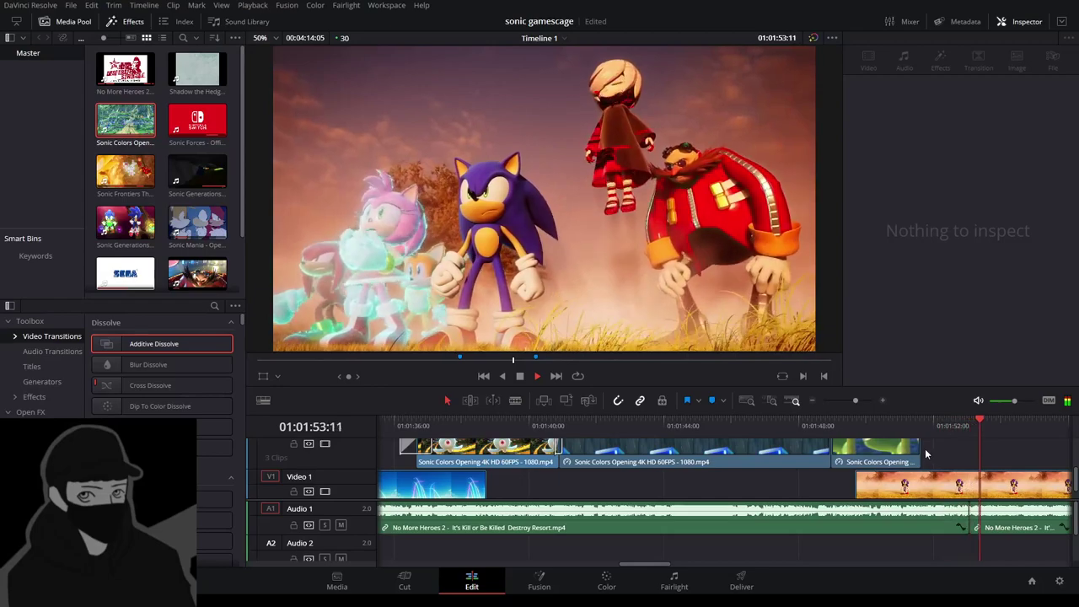
# Replay the change from the last Sonic Colors clip on Video 2 into the Sonic Frontiers clip.
pyautogui.click(919, 428)
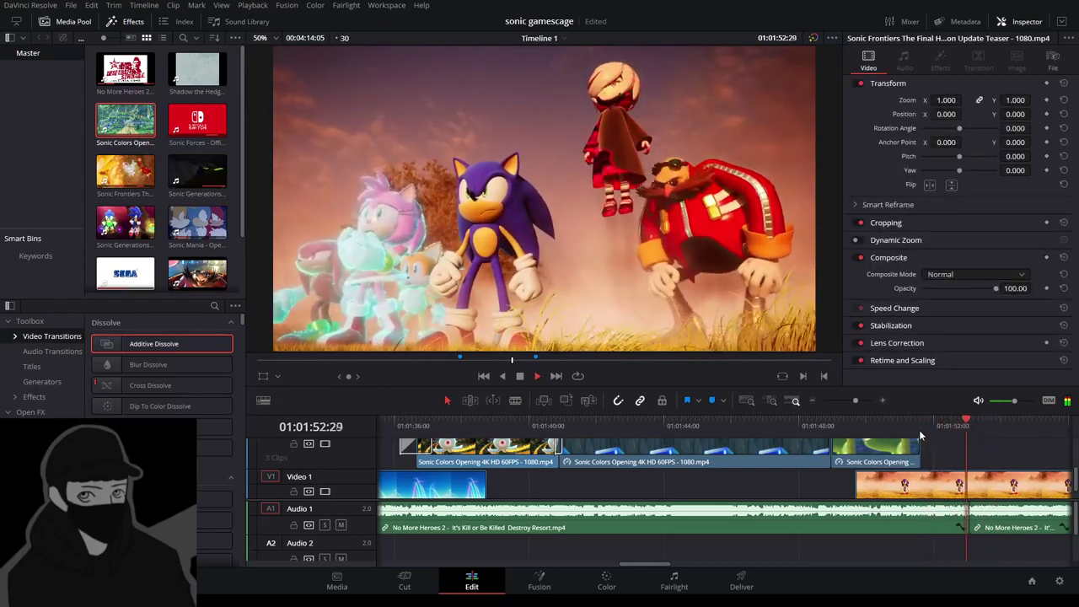
pyautogui.click(919, 429)
pyautogui.click(881, 427)
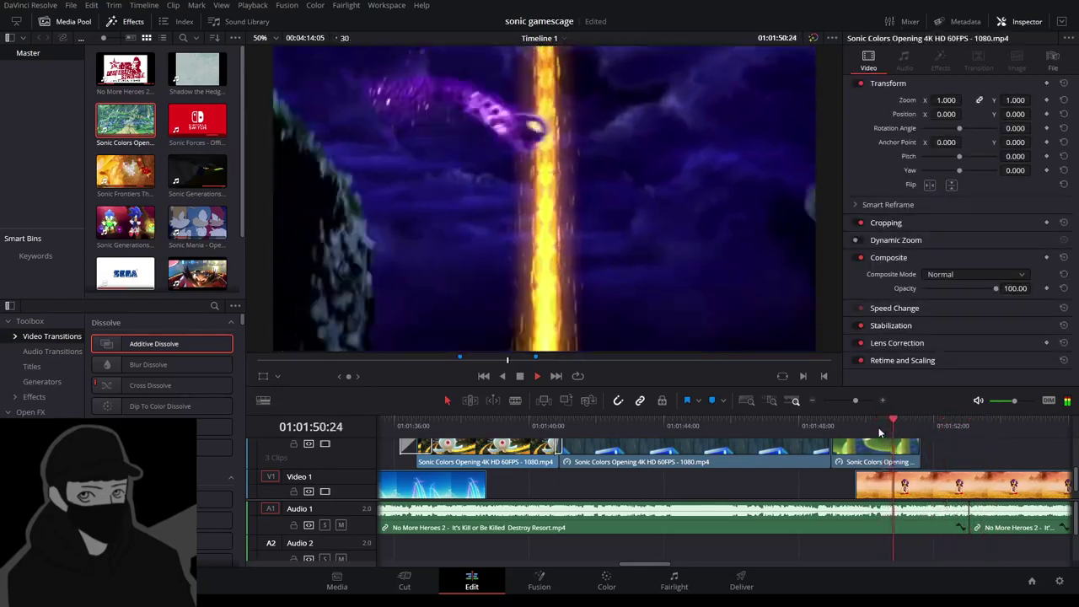
pyautogui.press('space')
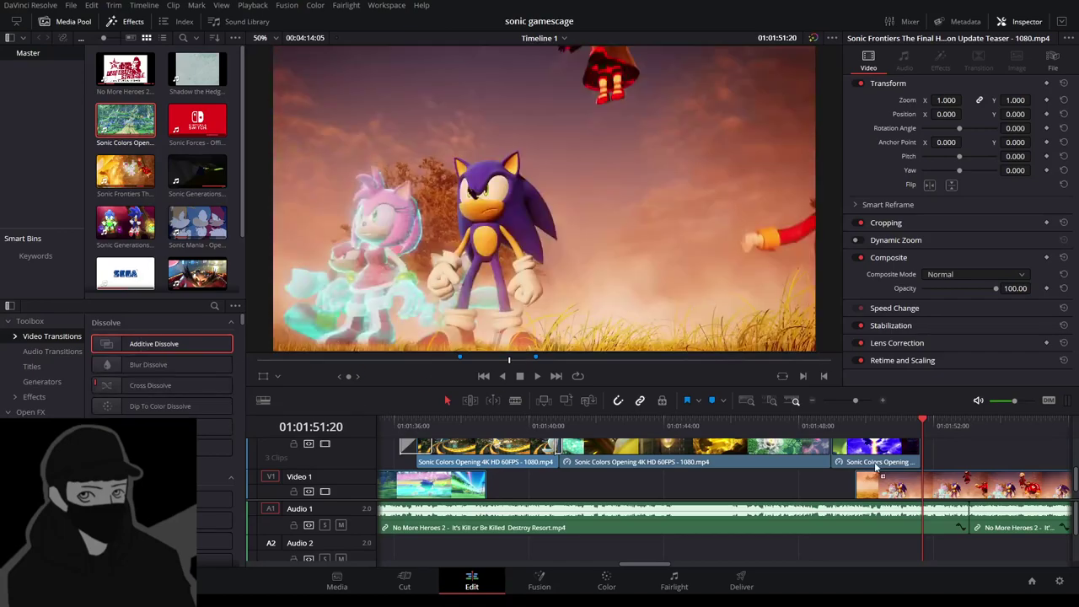
# Try an 8-frame Additive Dissolve at the end of the last Sonic Colors clip and preview it.
pyautogui.click(887, 427)
pyautogui.press('space')
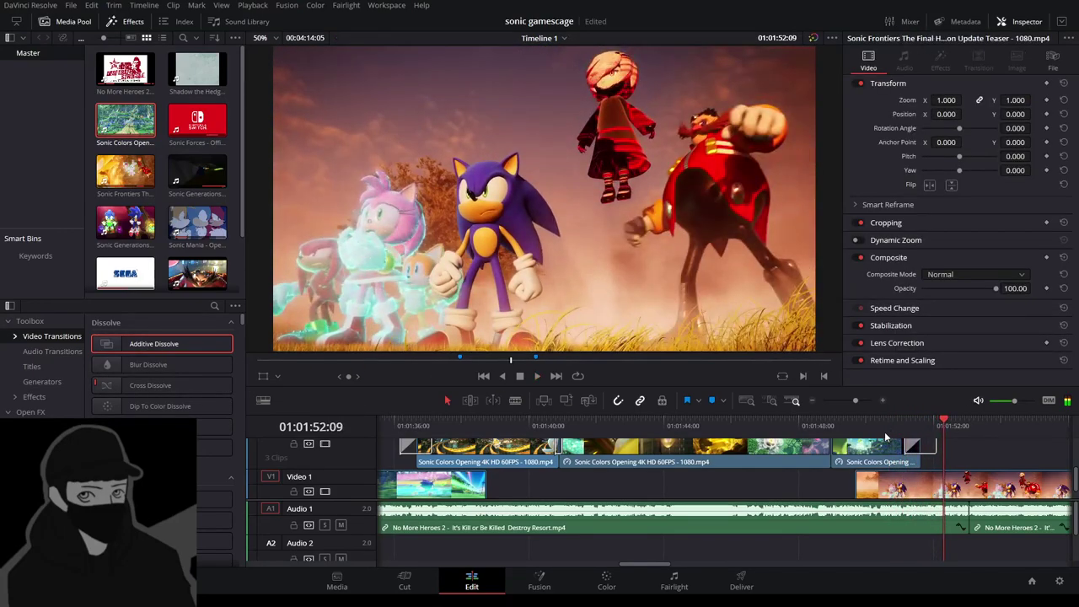
pyautogui.click(931, 447)
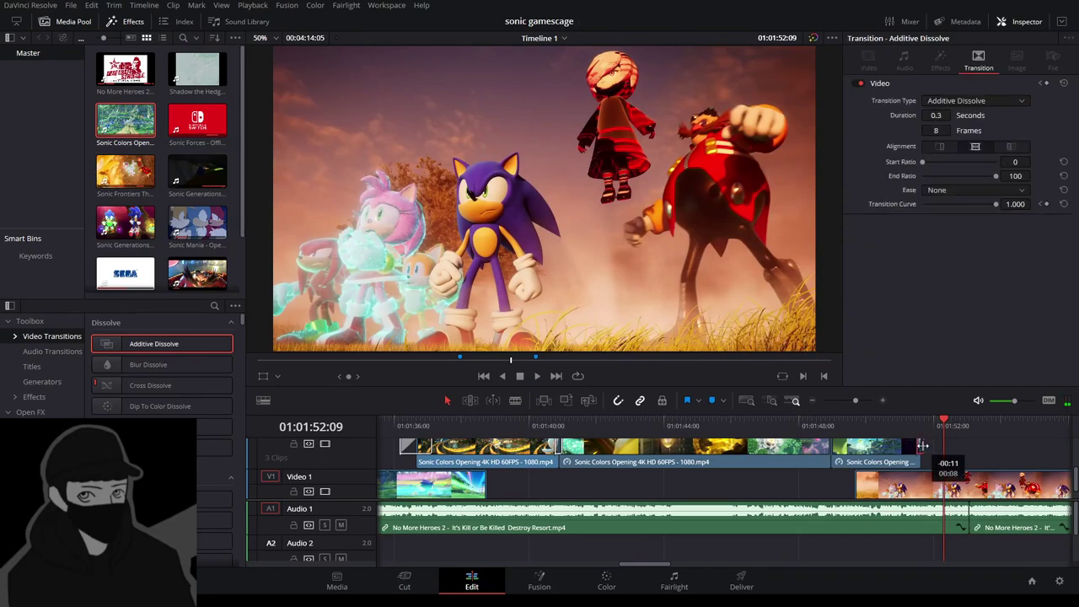
pyautogui.click(908, 426)
pyautogui.press('space')
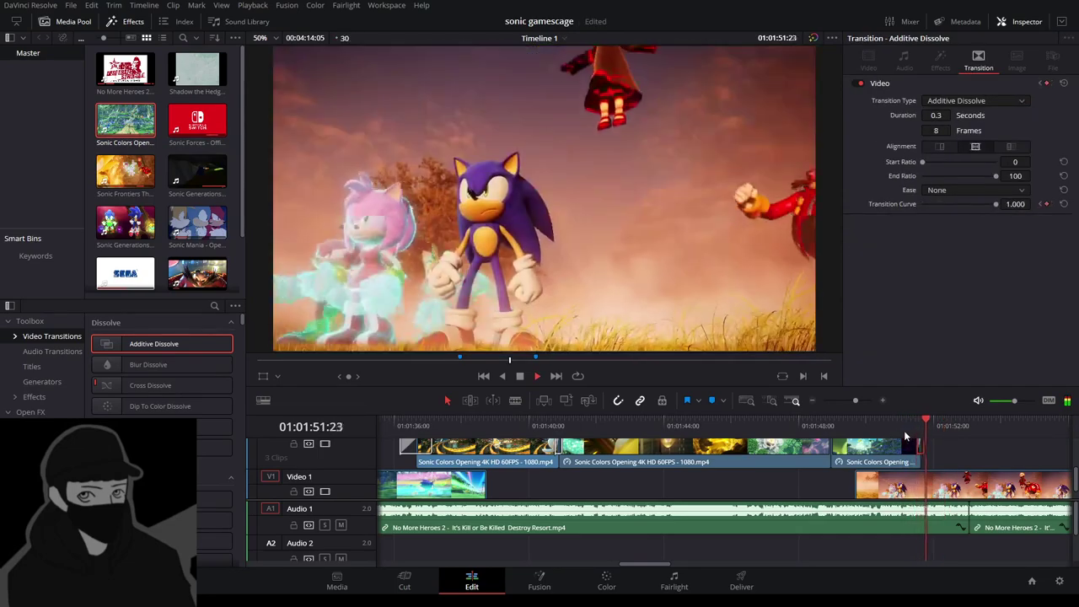
pyautogui.click(890, 428)
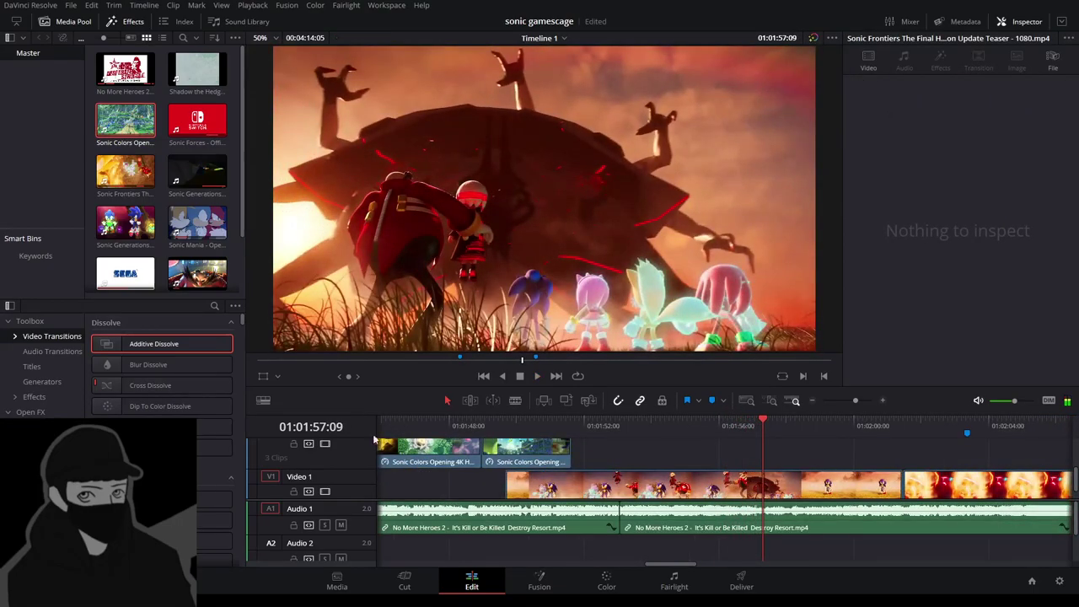
# Add a Non-Additive Dissolve at the end of the last Sonic Colors clip on Video 2 and preview it.
pyautogui.scroll(1, 533, 452)
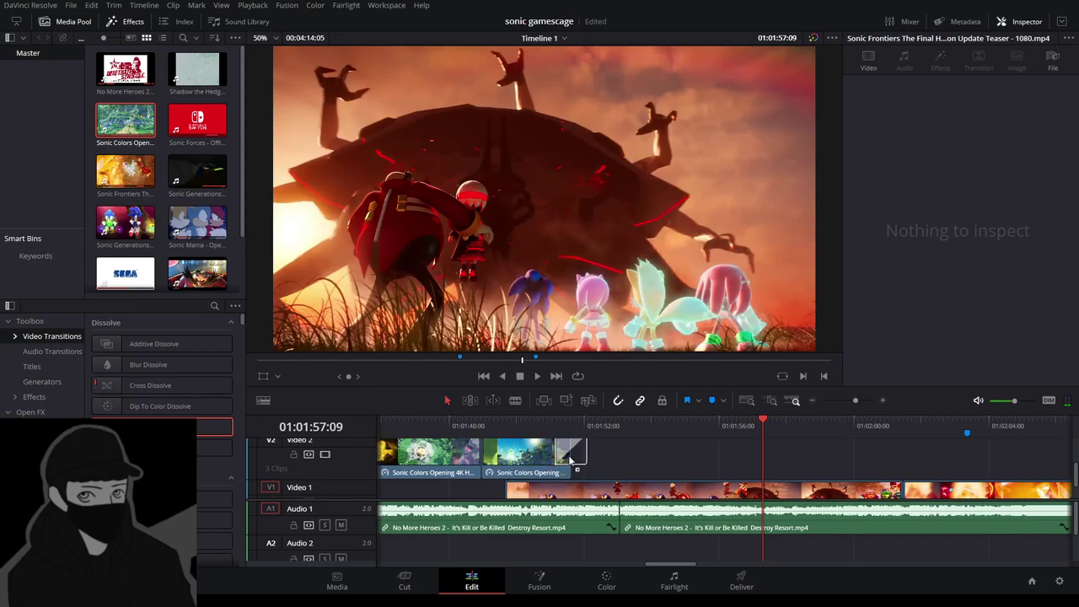
pyautogui.click(570, 460)
pyautogui.click(539, 421)
pyautogui.press('space')
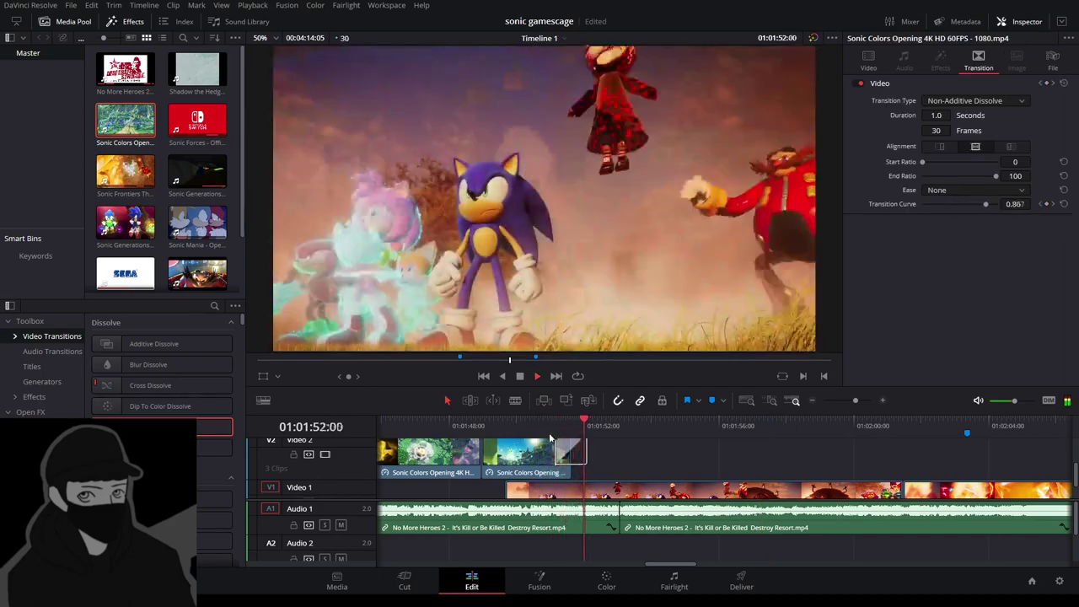
# Shorten the Non-Additive Dissolve leading into Sonic Frontiers to 8 frames and replay the transition.
pyautogui.moveTo(586, 456); pyautogui.dragTo(573, 455)
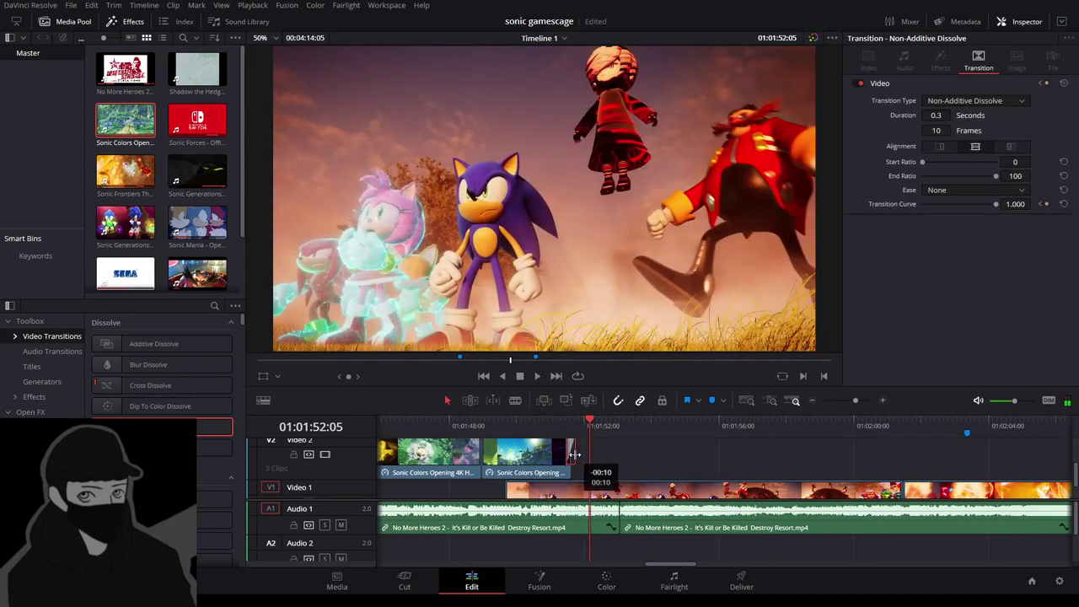
pyautogui.click(556, 427)
pyautogui.press('space')
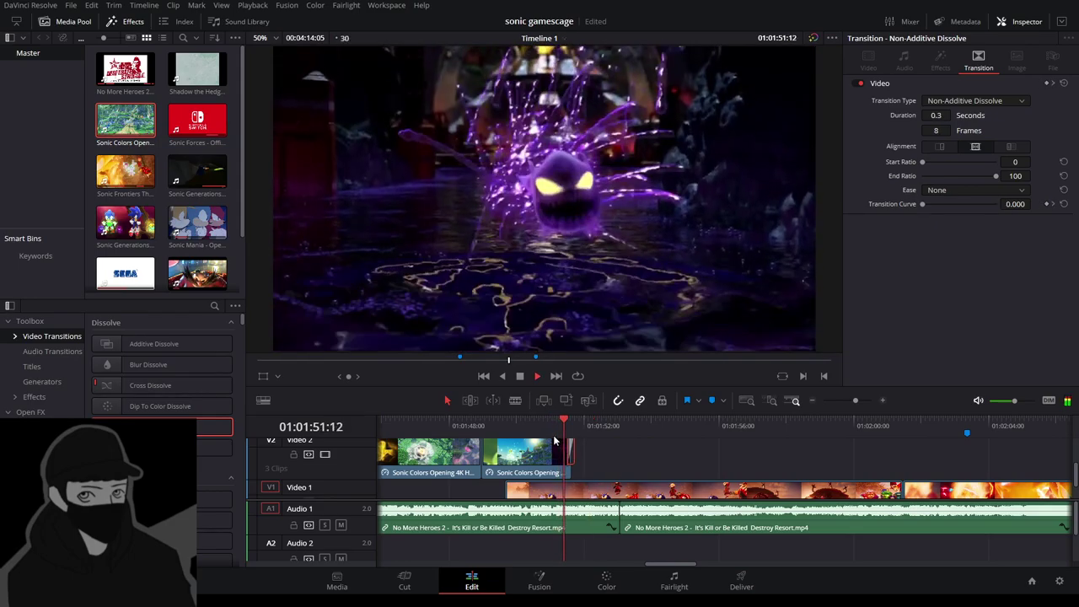
pyautogui.click(546, 427)
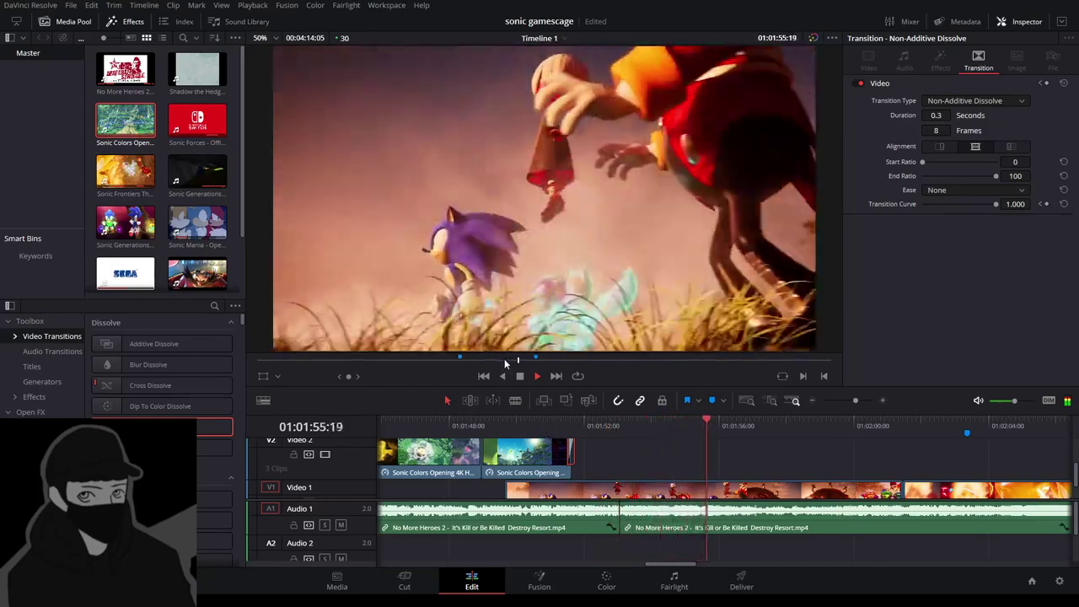
# Play the timeline from the start into the Sonic Colors section and review the golden swirl's change to the green field explosion.
pyautogui.press('Home')
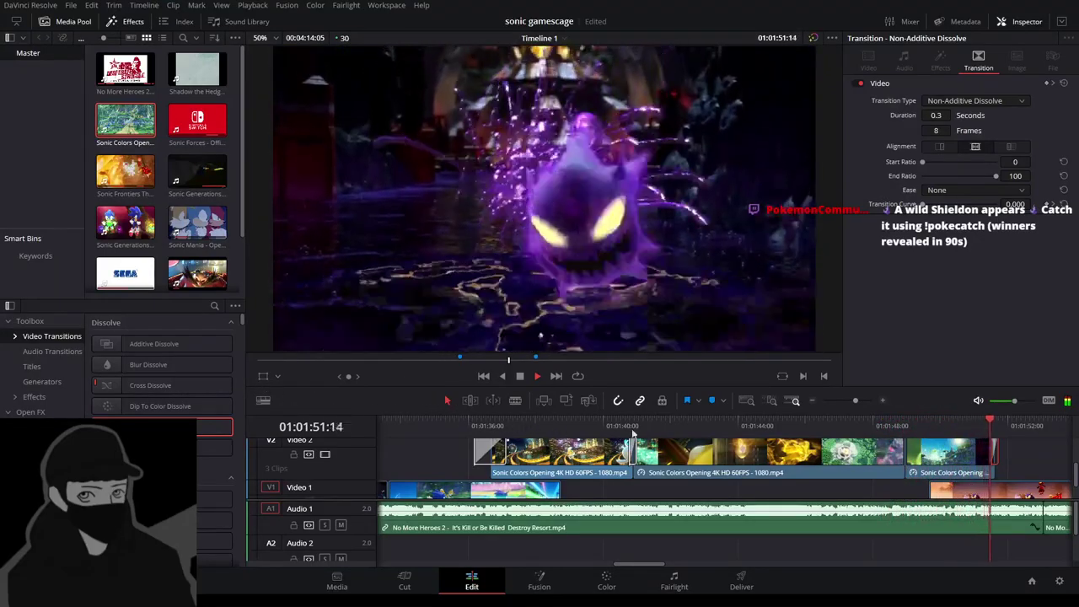
pyautogui.click(758, 422)
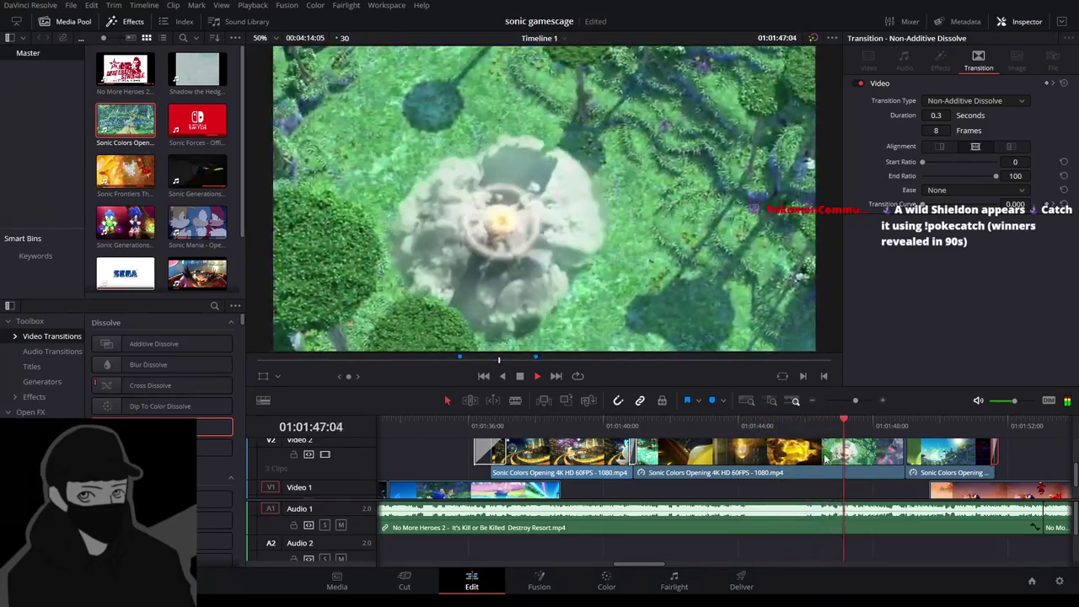
pyautogui.click(810, 426)
pyautogui.click(809, 426)
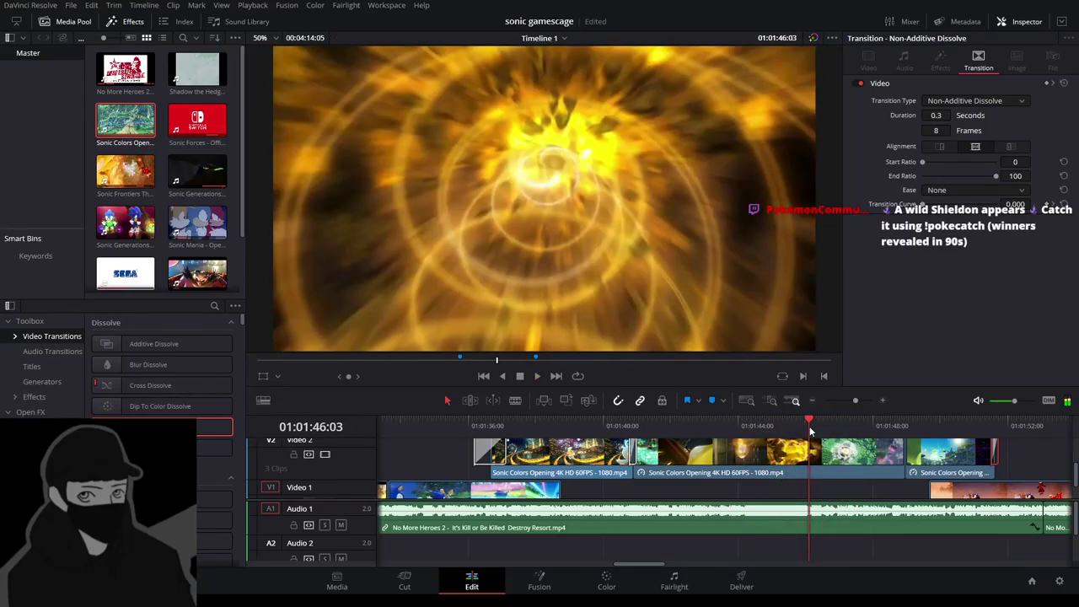
pyautogui.press('space')
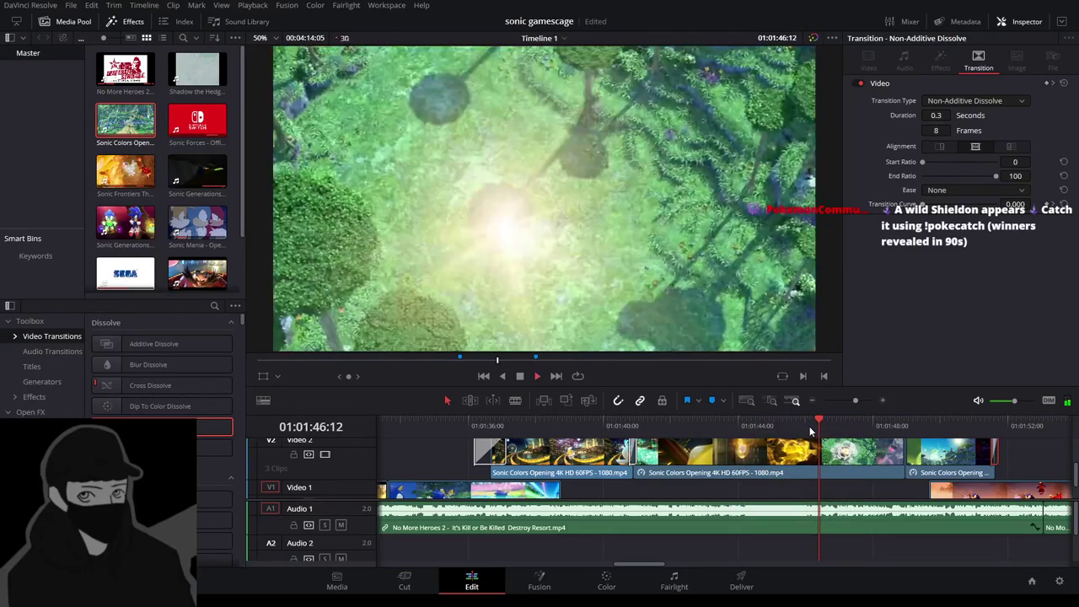
# Split the second Sonic Colors clip on Video 2 at 01:01:46:12, where the explosion flash begins.
pyautogui.click(514, 402)
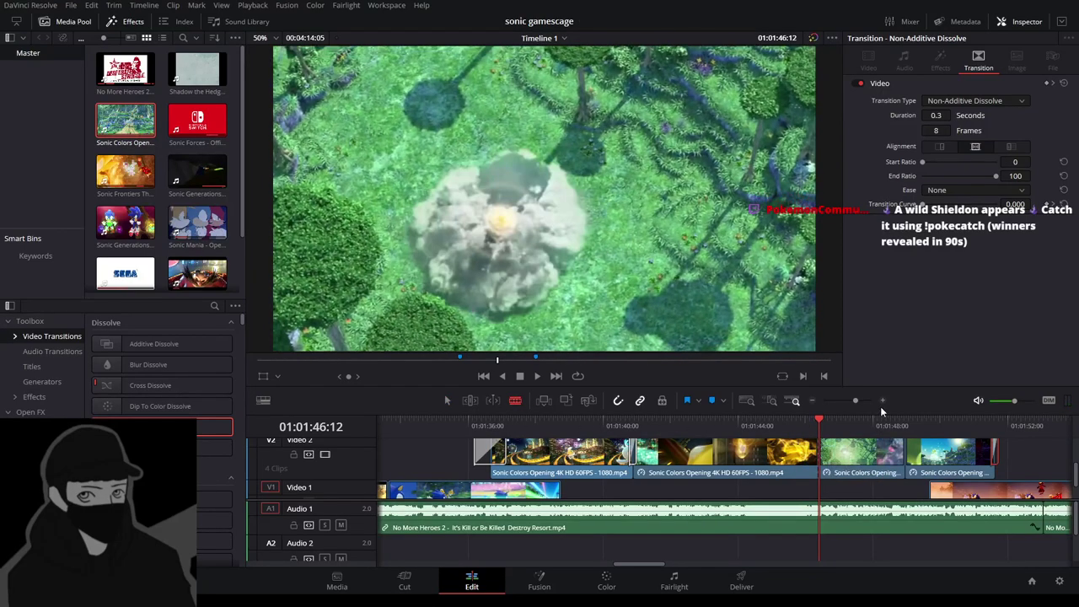
pyautogui.click(882, 401)
pyautogui.click(882, 403)
pyautogui.click(877, 404)
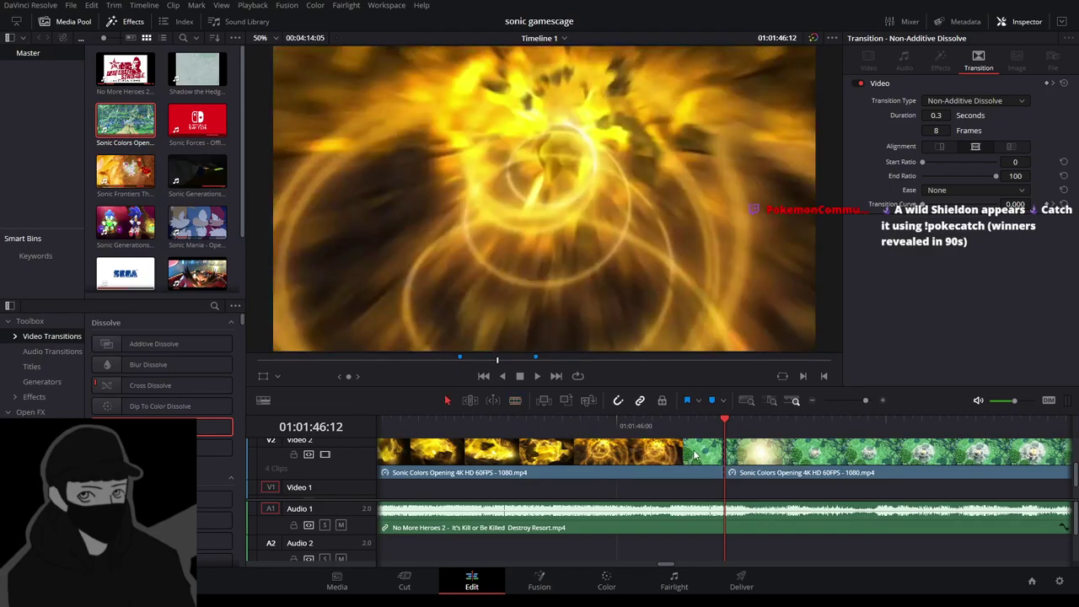
# Examine the frames around the 01:01:46:12 cut by replaying from the golden swirl into the explosion flash.
pyautogui.press('space')
pyautogui.click(671, 427)
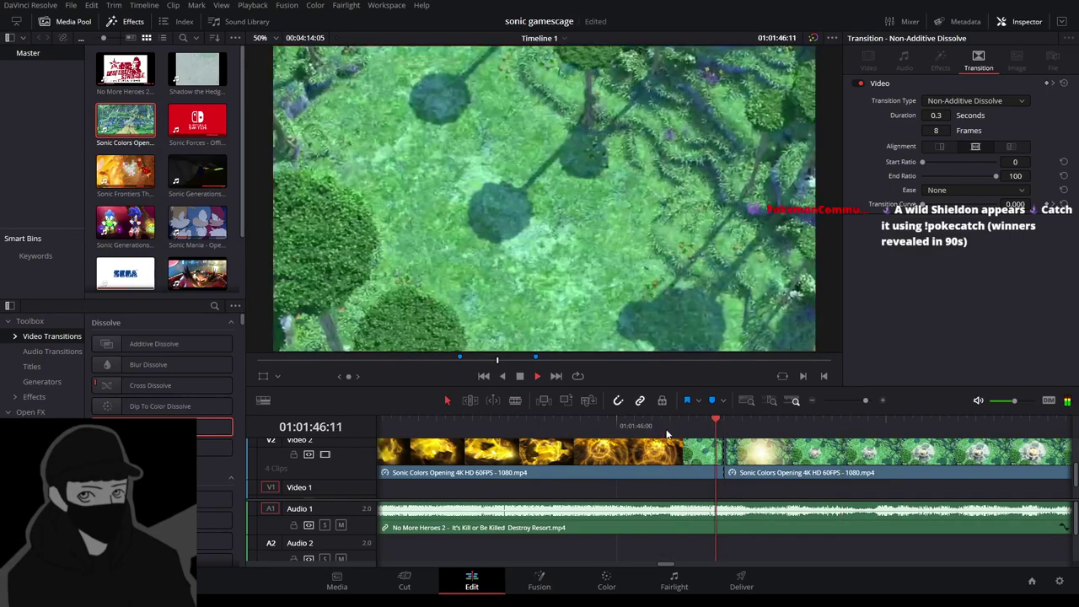
pyautogui.click(688, 427)
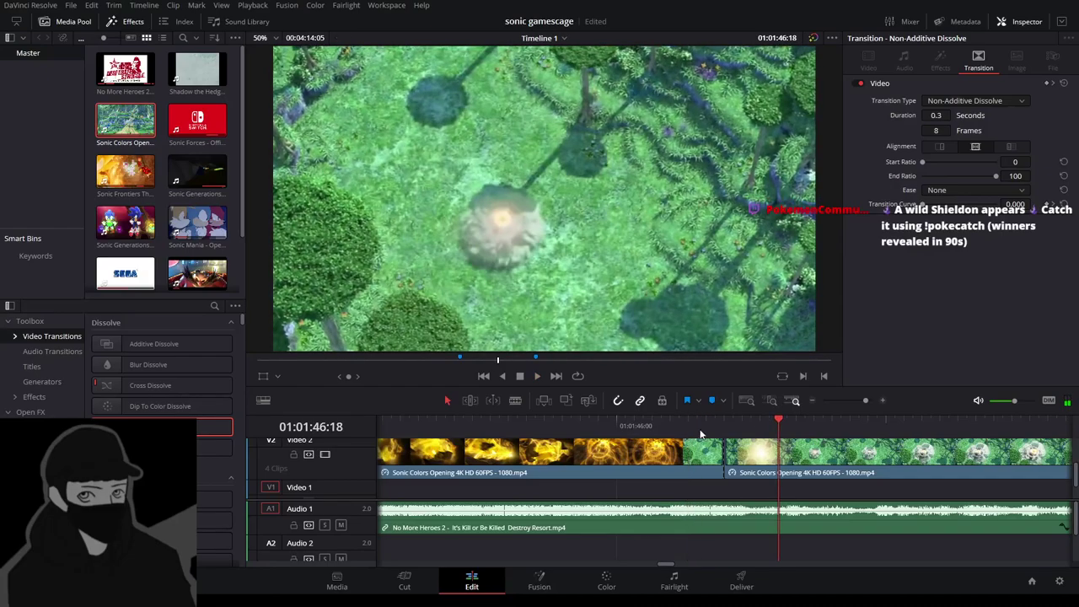
pyautogui.click(740, 435)
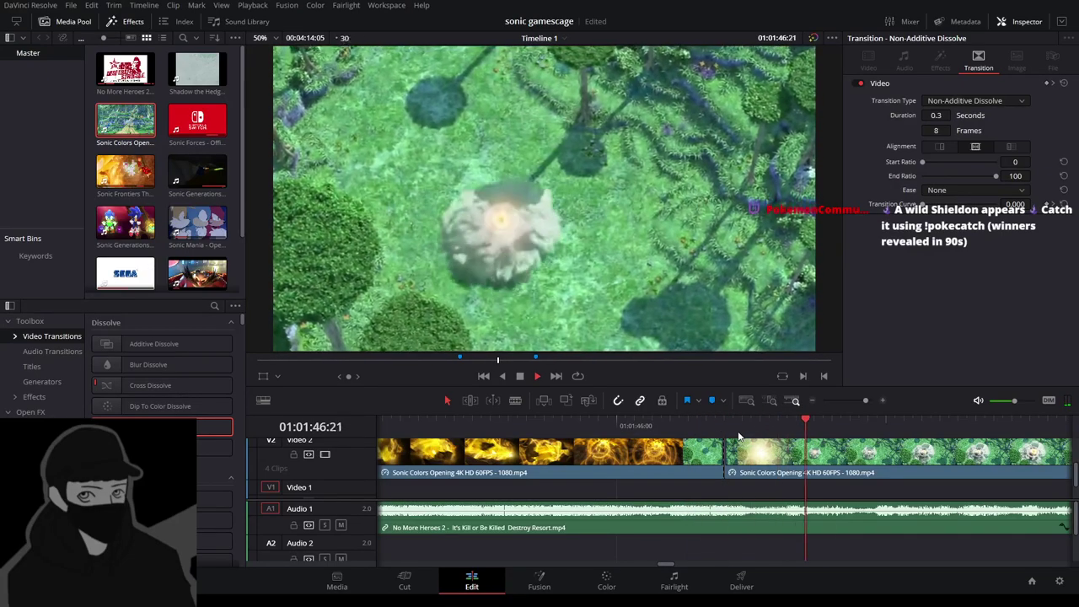
pyautogui.click(753, 428)
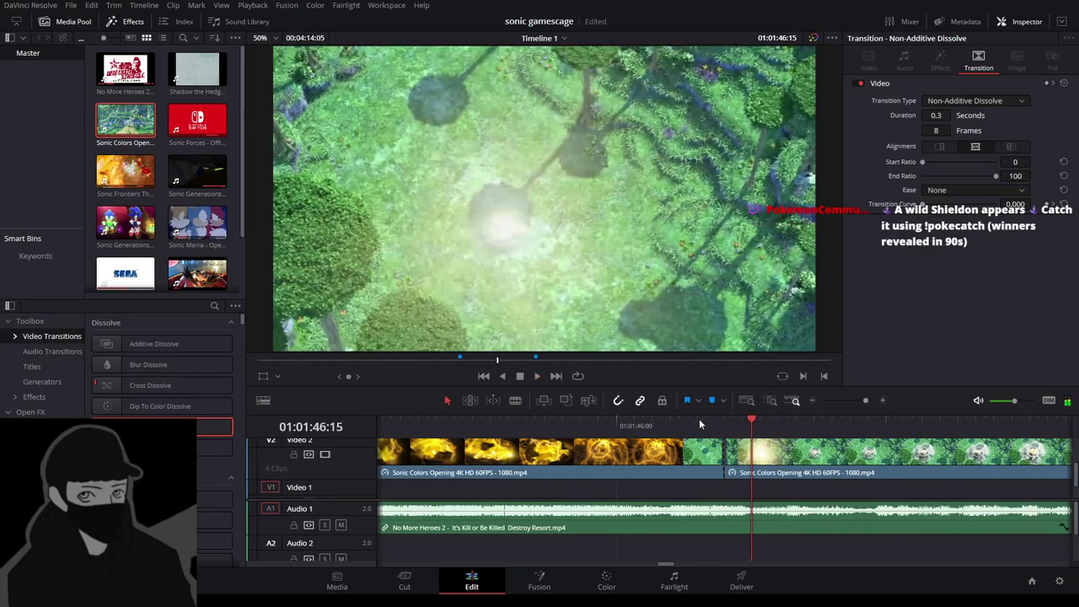
pyautogui.click(673, 421)
pyautogui.click(621, 423)
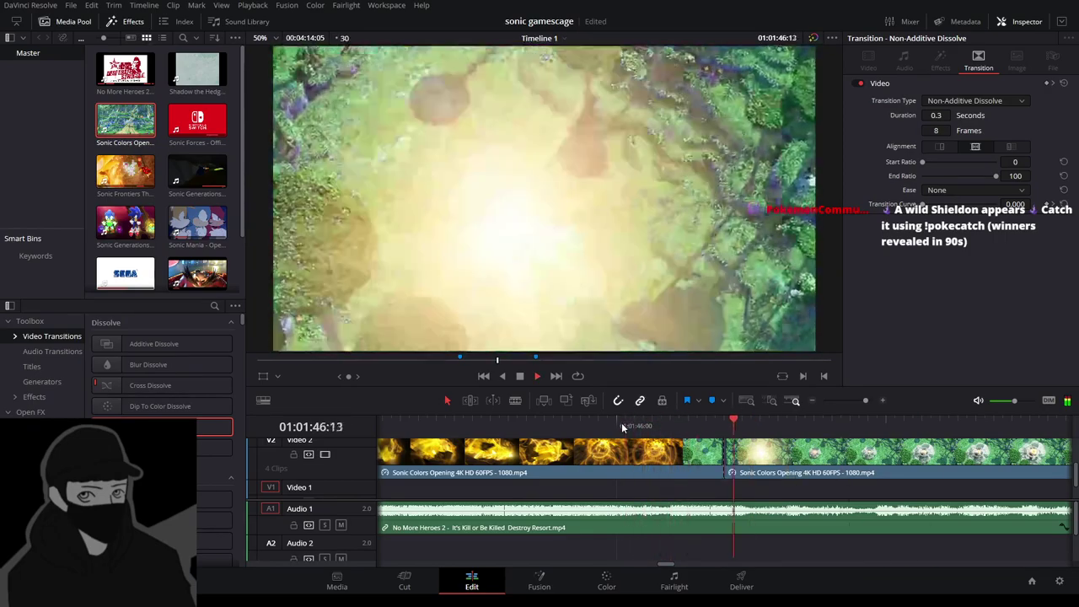
pyautogui.click(613, 423)
pyautogui.press('space')
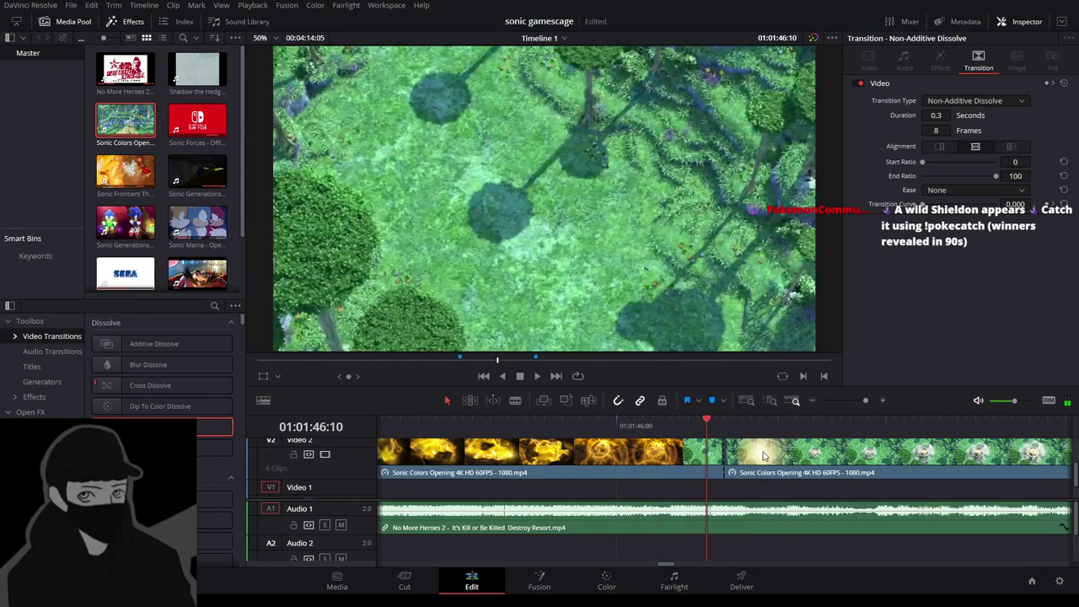
# Shift the explosion clip earlier to start at 01:01:46:10, over the end of the preceding clip, and replay the join.
pyautogui.hotkey('ctrl', 'z')
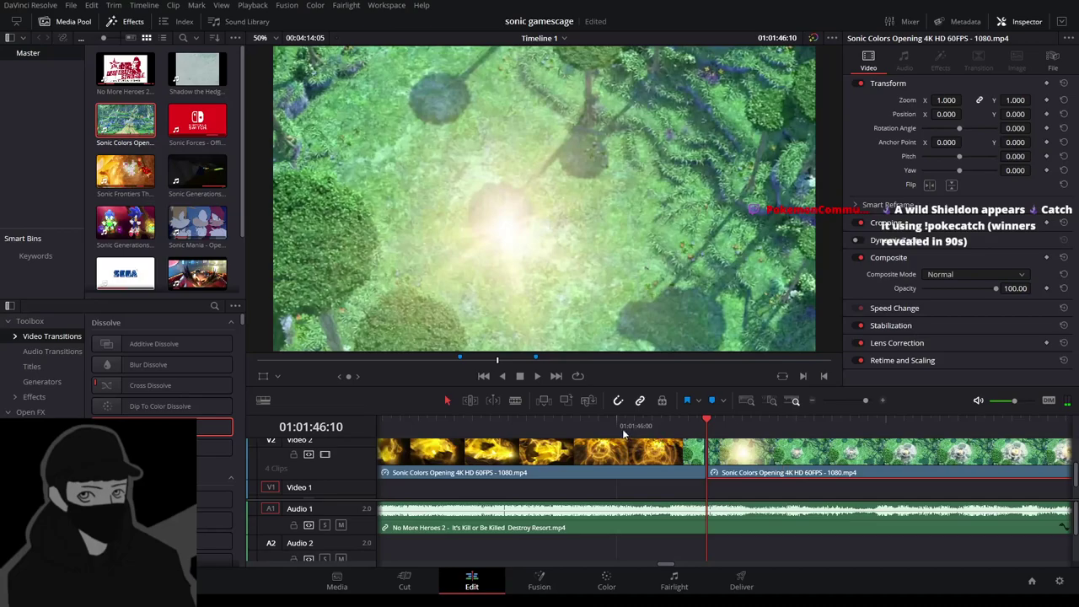
pyautogui.click(612, 429)
pyautogui.press('space')
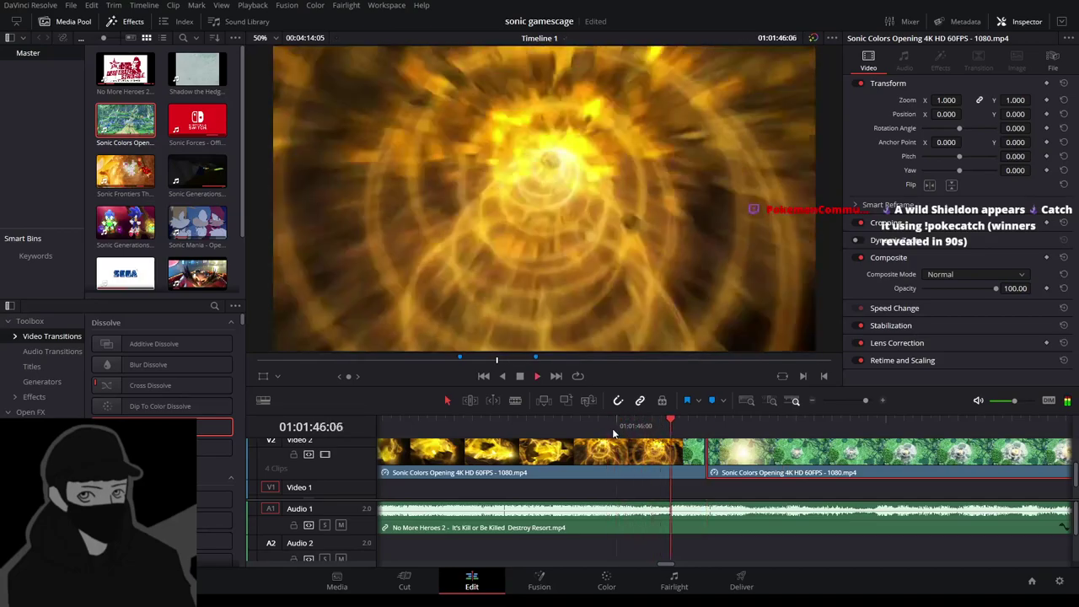
pyautogui.click(811, 402)
pyautogui.click(811, 403)
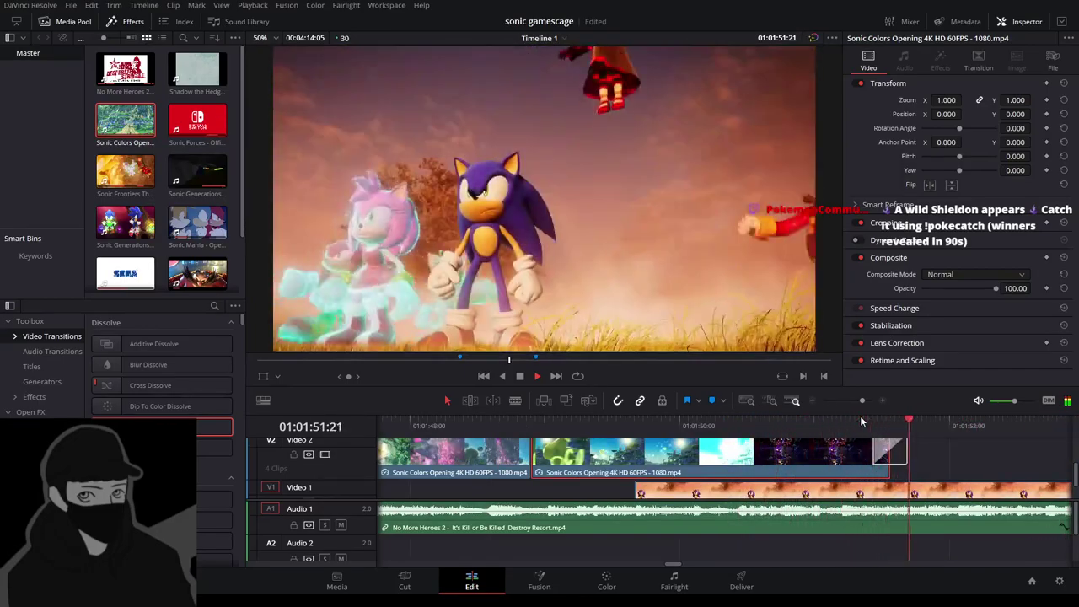
# Play from about 01:01:48 through the Sonic Frontiers footage and check the end of the timeline at 01:02:07:07.
pyautogui.click(424, 421)
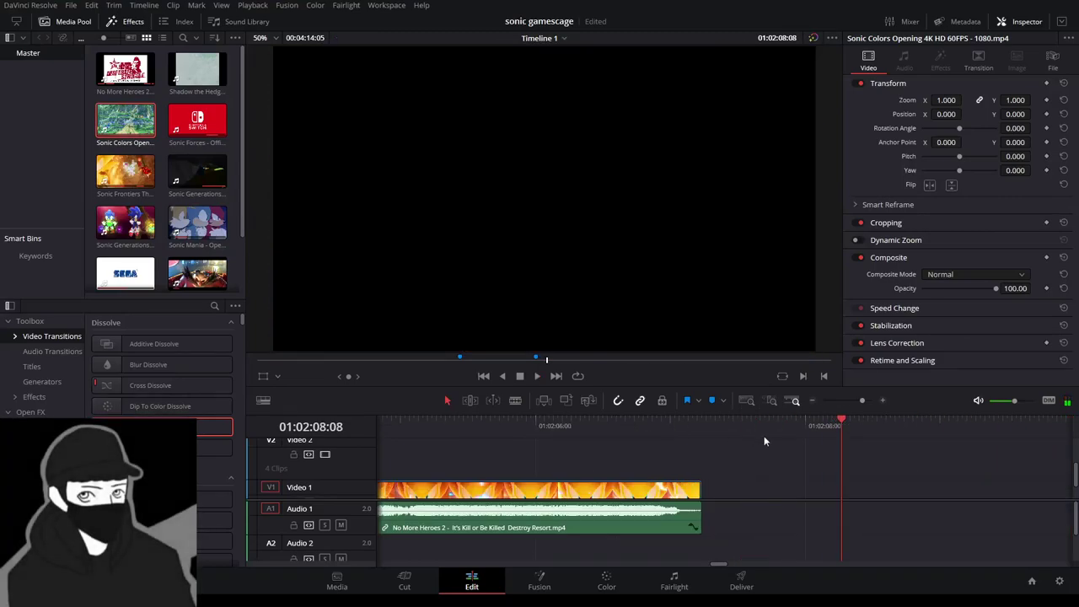
pyautogui.click(743, 426)
pyautogui.click(701, 425)
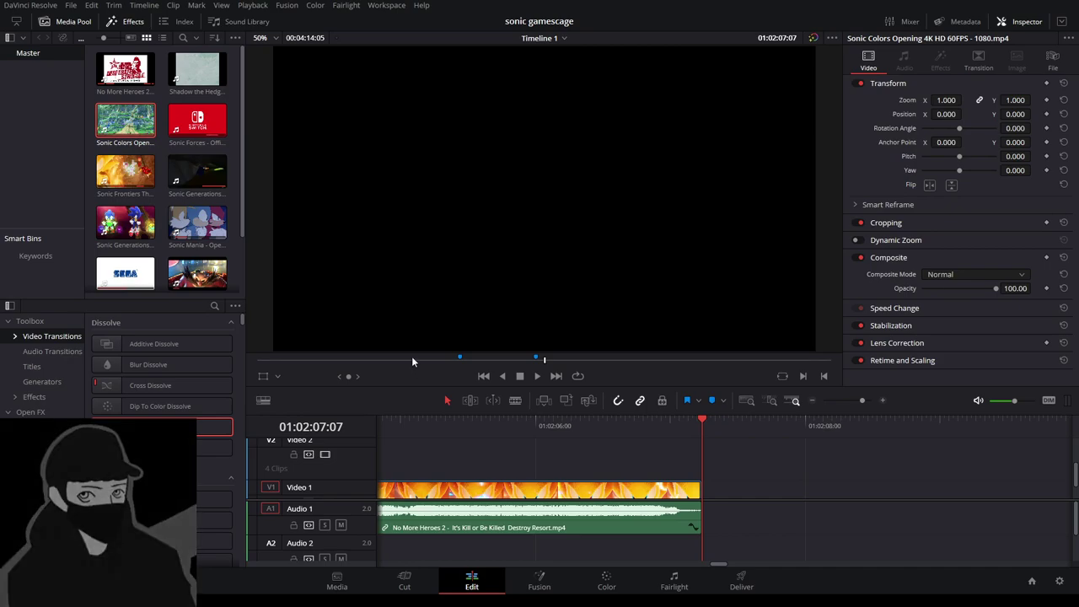
# Play the timeline from the start through the Pan Right transition into Sonic Colors, stopping at 01:01:39:13.
pyautogui.press('Home')
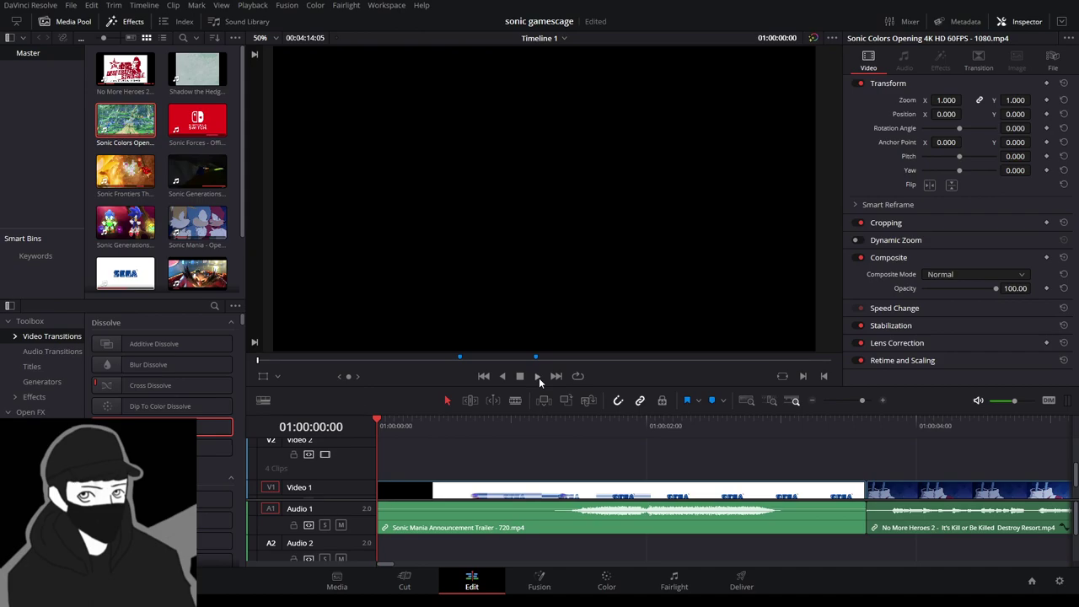
pyautogui.click(538, 378)
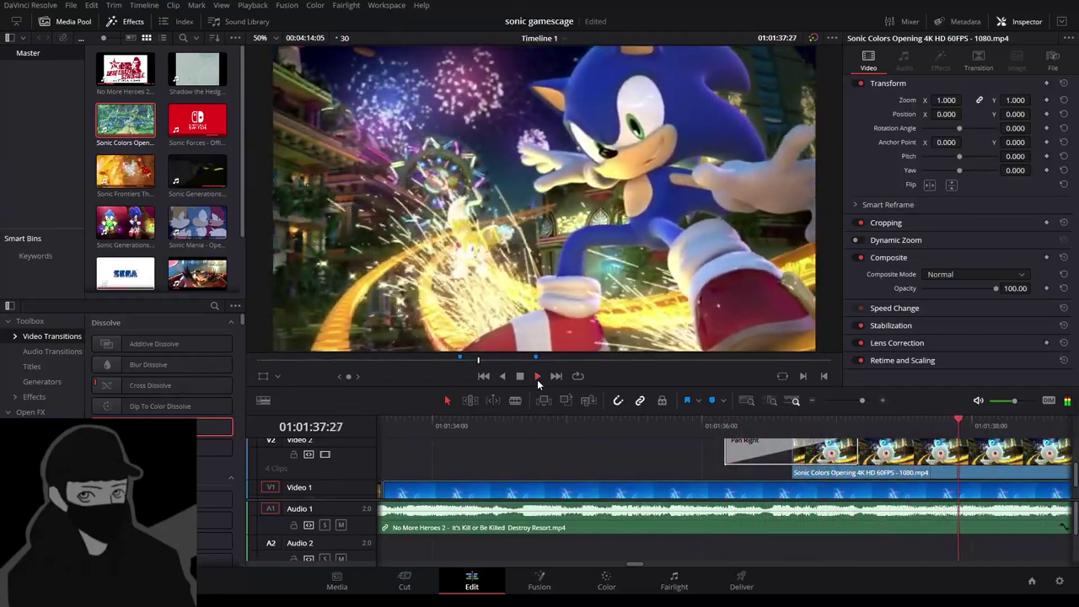
pyautogui.press('space')
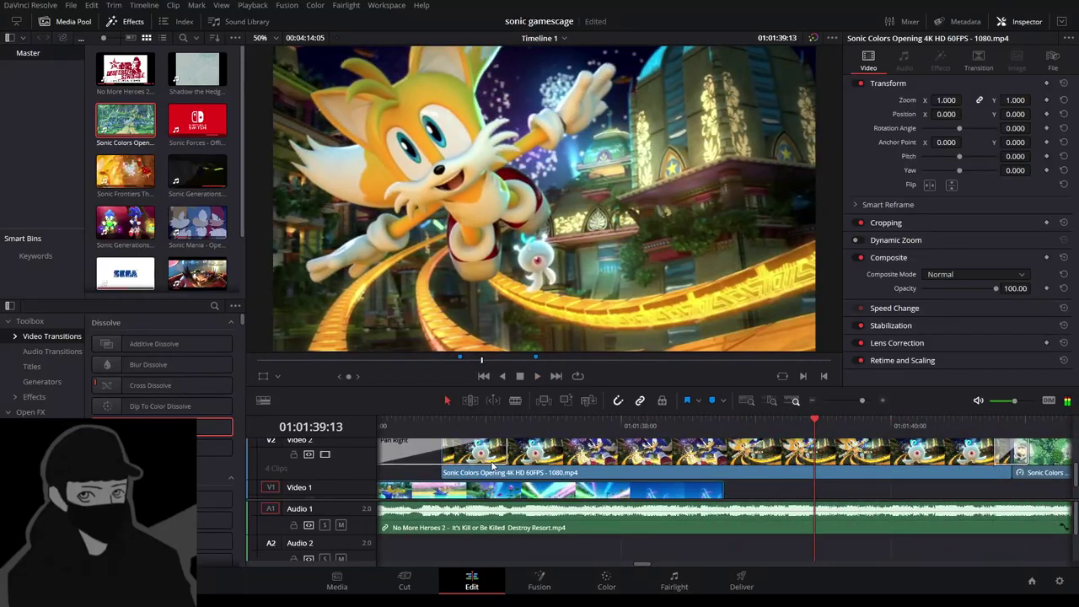
# Shorten the Pan Right transition at the start of the first Sonic Colors clip to 4 frames and replay it.
pyautogui.moveTo(442, 453)
pyautogui.mouseDown()
pyautogui.moveTo(470, 455)
pyautogui.moveTo(445, 453)
pyautogui.mouseUp()
pyautogui.click(402, 423)
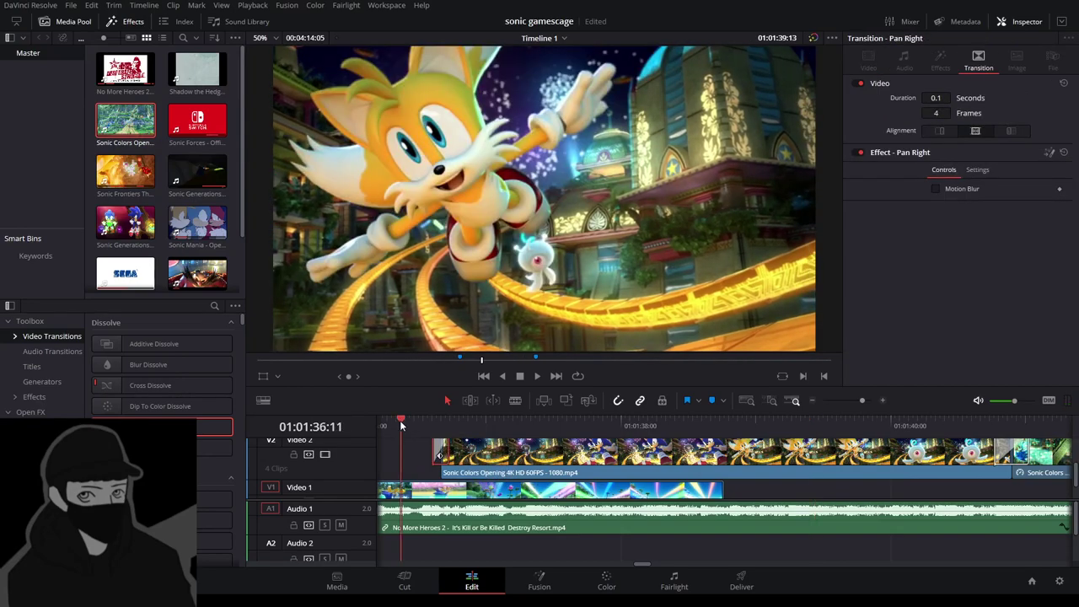
pyautogui.click(535, 376)
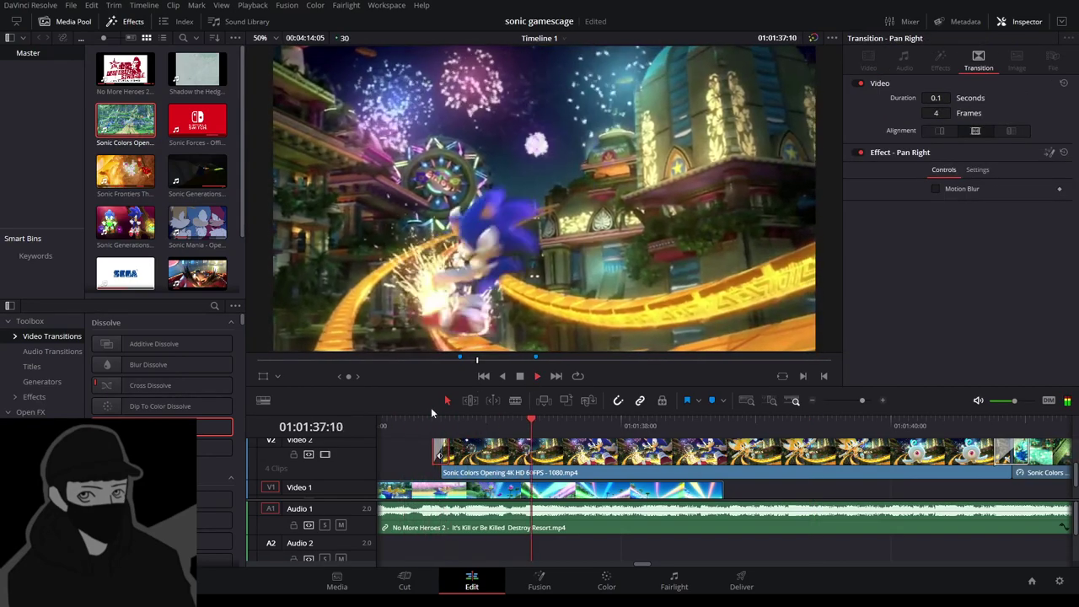
pyautogui.click(414, 424)
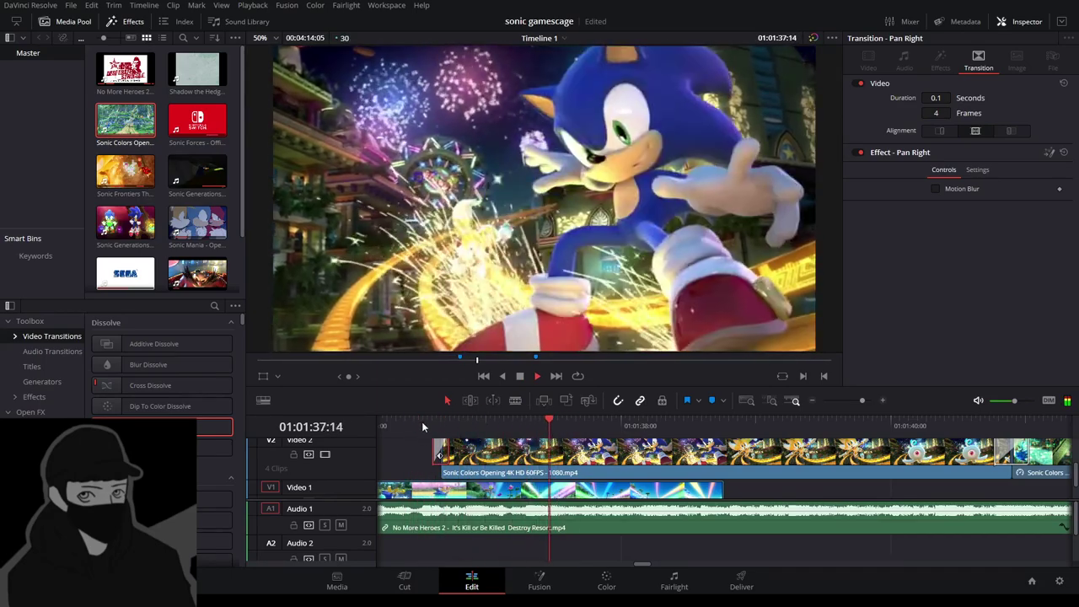
# Replay the 4-frame Pan Right transition into the first Sonic Colors clip on Video 2 from just before the join.
pyautogui.click(422, 421)
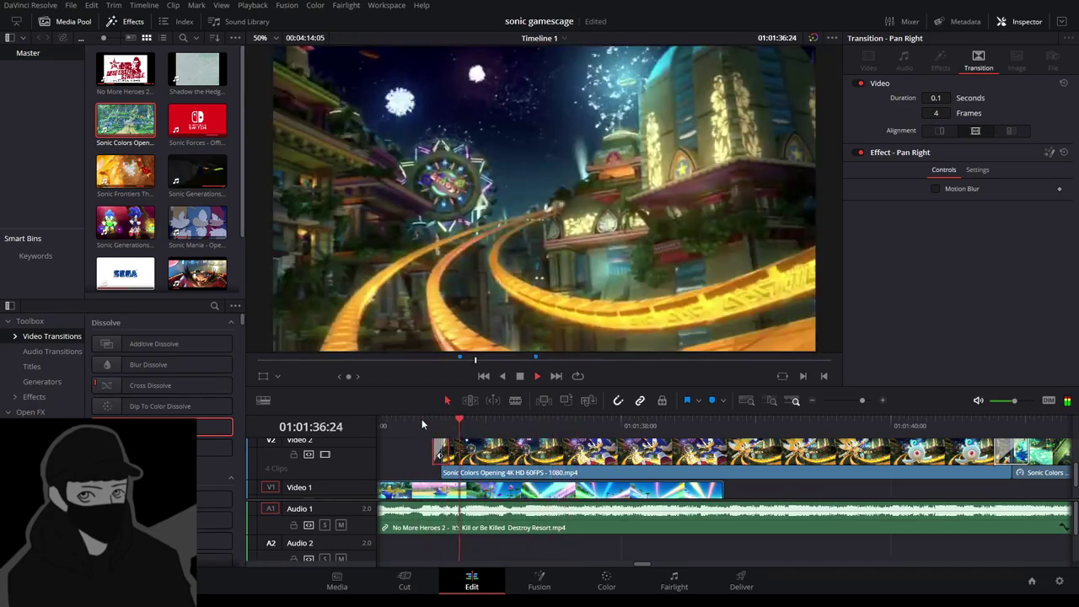
pyautogui.moveTo(376, 420); pyautogui.dragTo(379, 422)
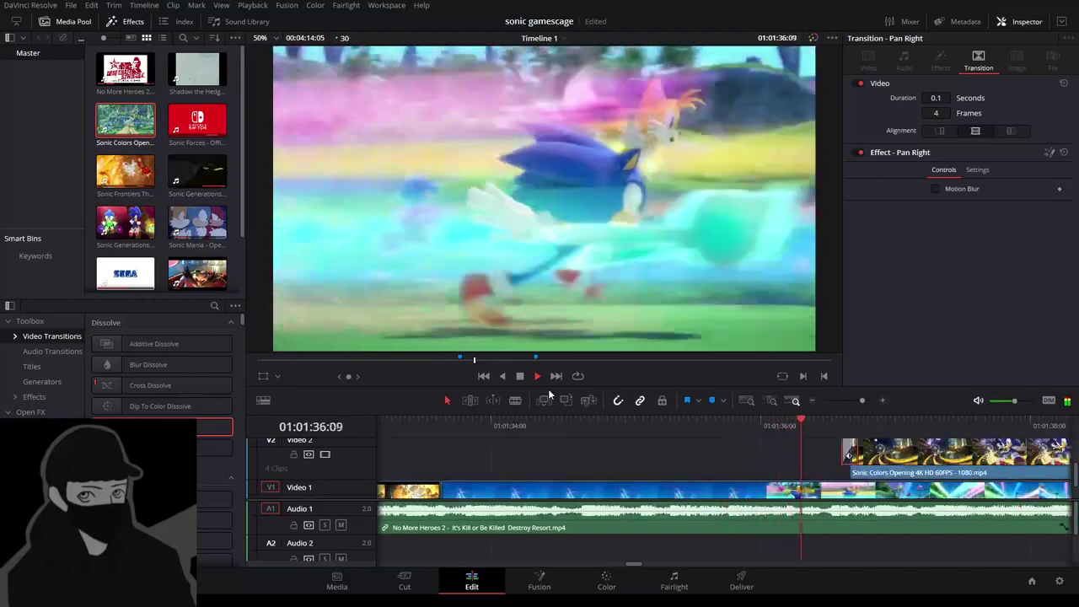
pyautogui.click(725, 422)
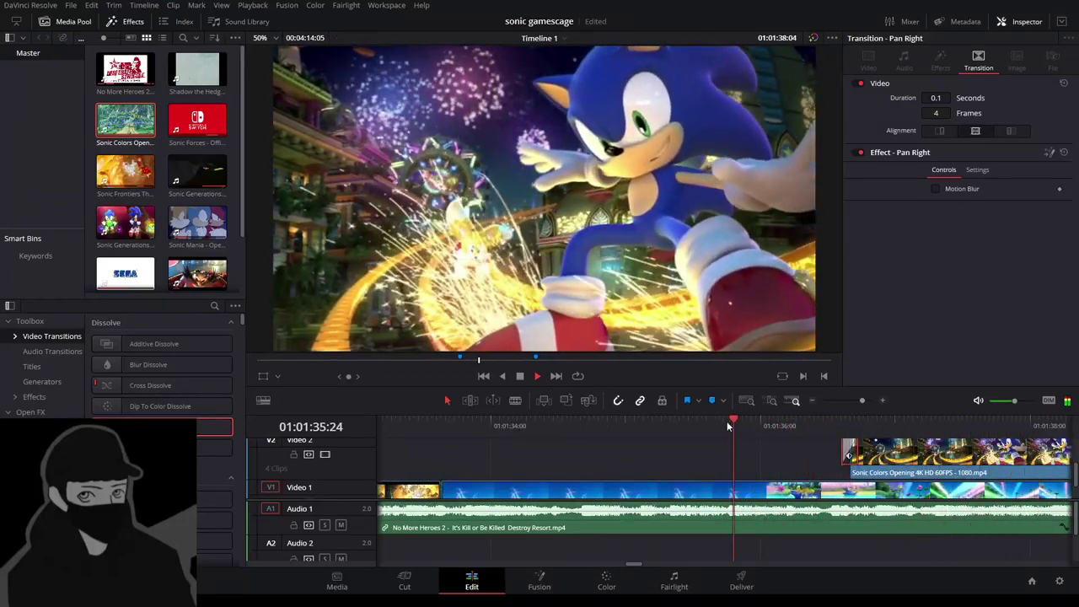
pyautogui.press('space')
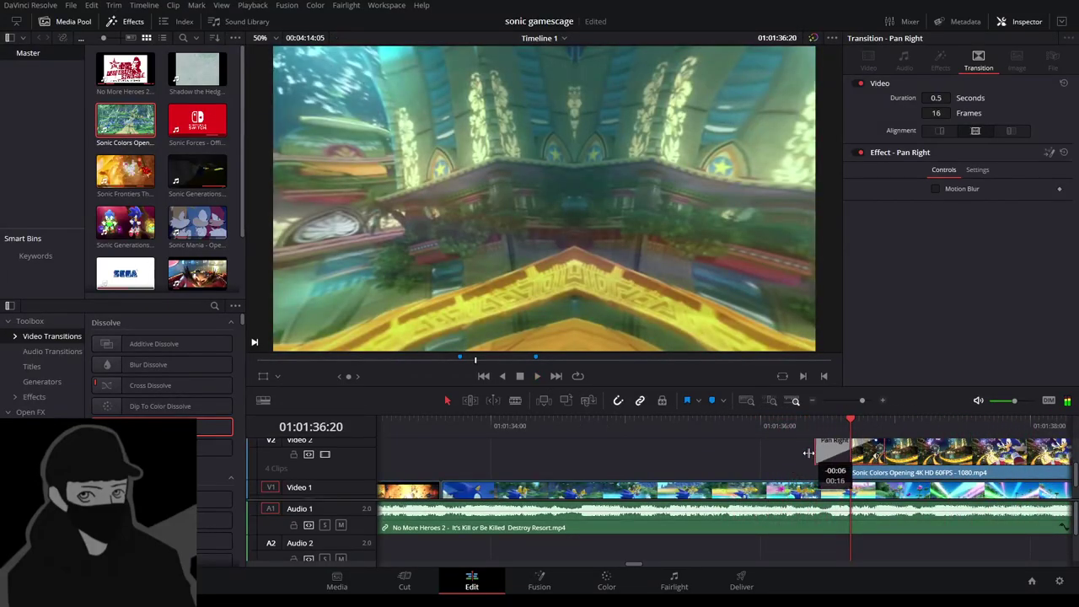
# Try Pan Right durations of 18, 10 and 8 frames at the start of the first Sonic Colors clip, replaying the join.
pyautogui.moveTo(808, 454); pyautogui.dragTo(802, 453)
pyautogui.click(774, 429)
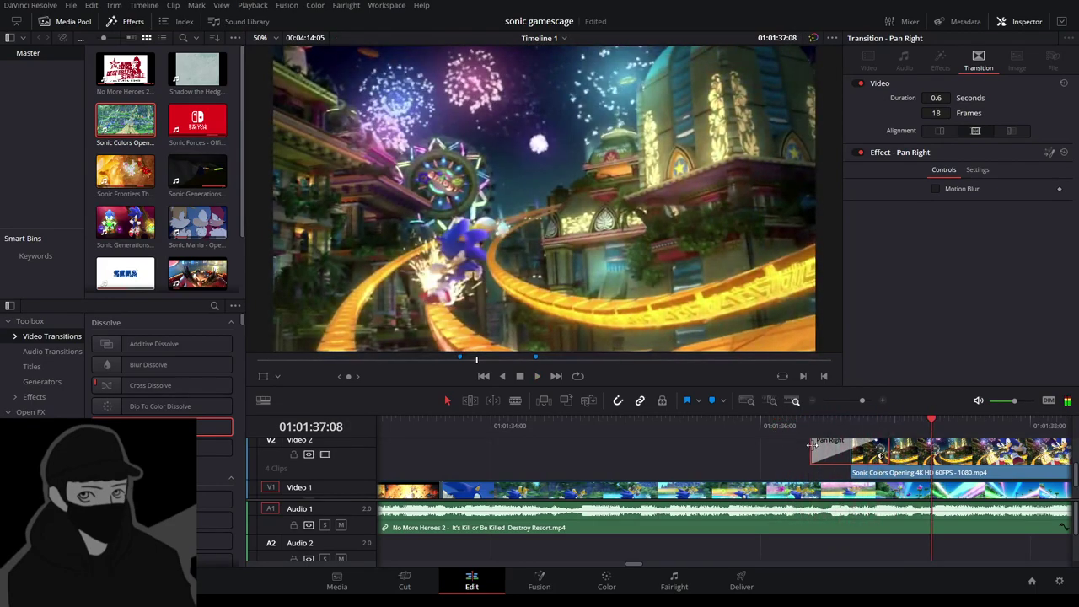
pyautogui.moveTo(824, 449); pyautogui.dragTo(836, 450)
pyautogui.click(791, 432)
pyautogui.press('space')
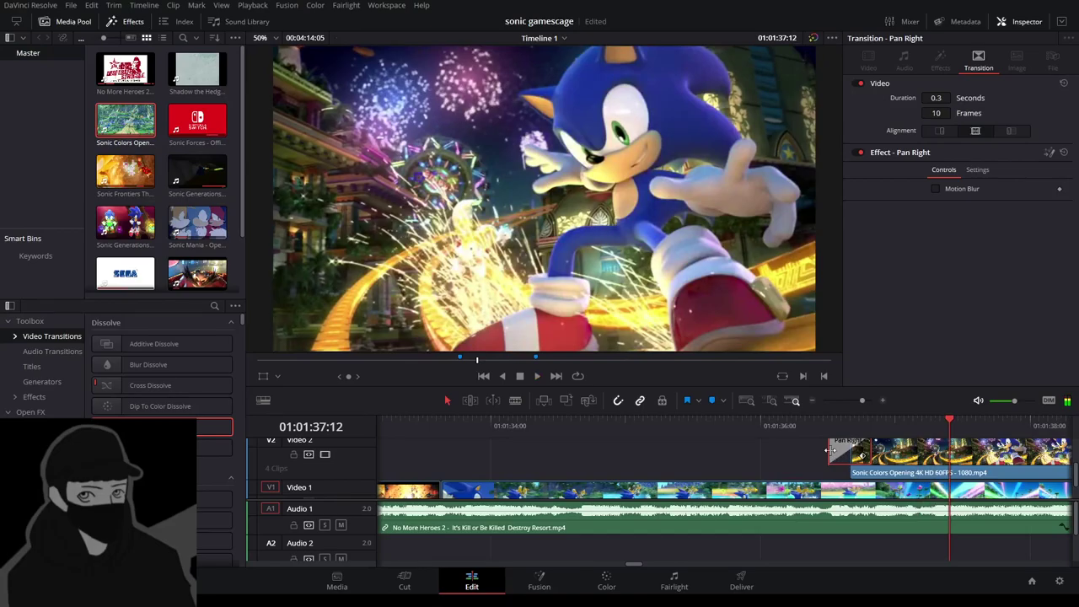
pyautogui.click(778, 429)
pyautogui.press('space')
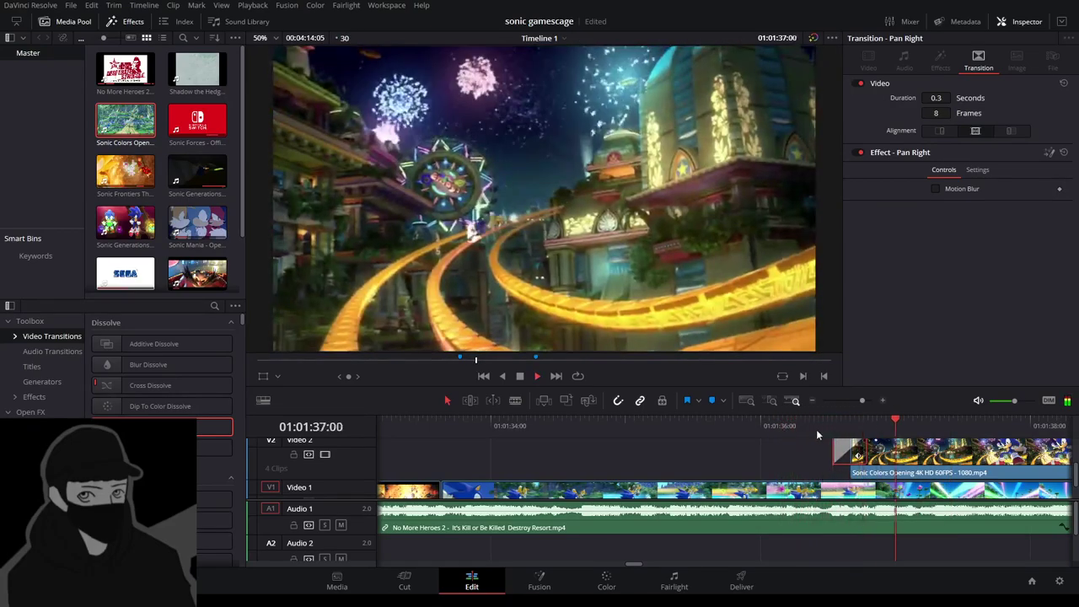
# Shorten the Pan Right transition to 6 frames and play the timeline from about 01:01:36.
pyautogui.click(690, 462)
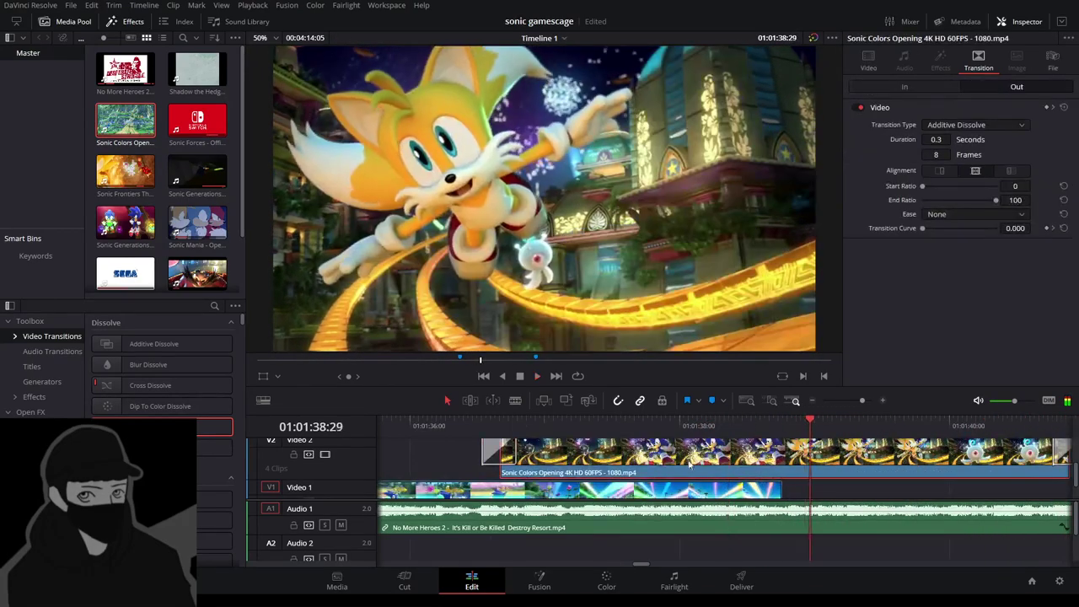
pyautogui.click(511, 453)
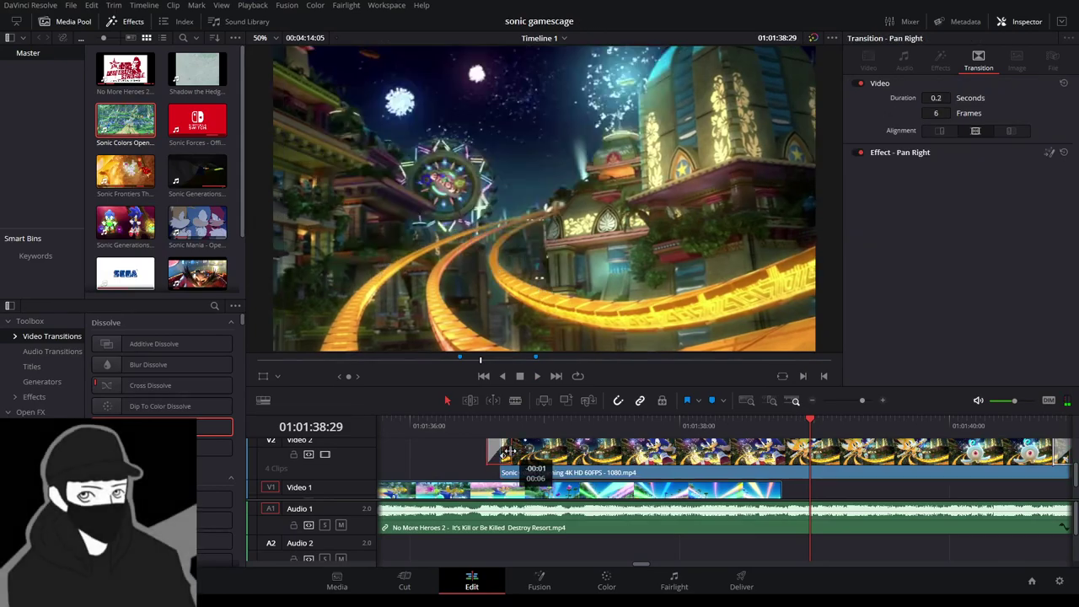
pyautogui.click(431, 427)
pyautogui.press('/')
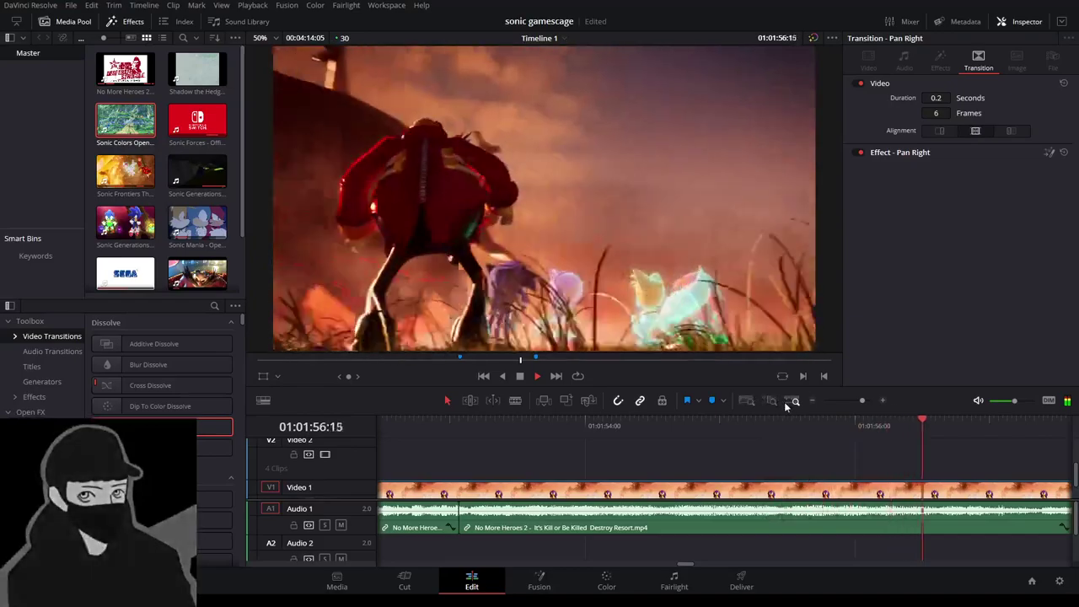
# Replay the lead-in to the first Sonic Colors clip on Video 2 from several starting points between 01:01:33 and 01:01:36.
pyautogui.click(811, 401)
pyautogui.click(810, 401)
pyautogui.click(810, 401)
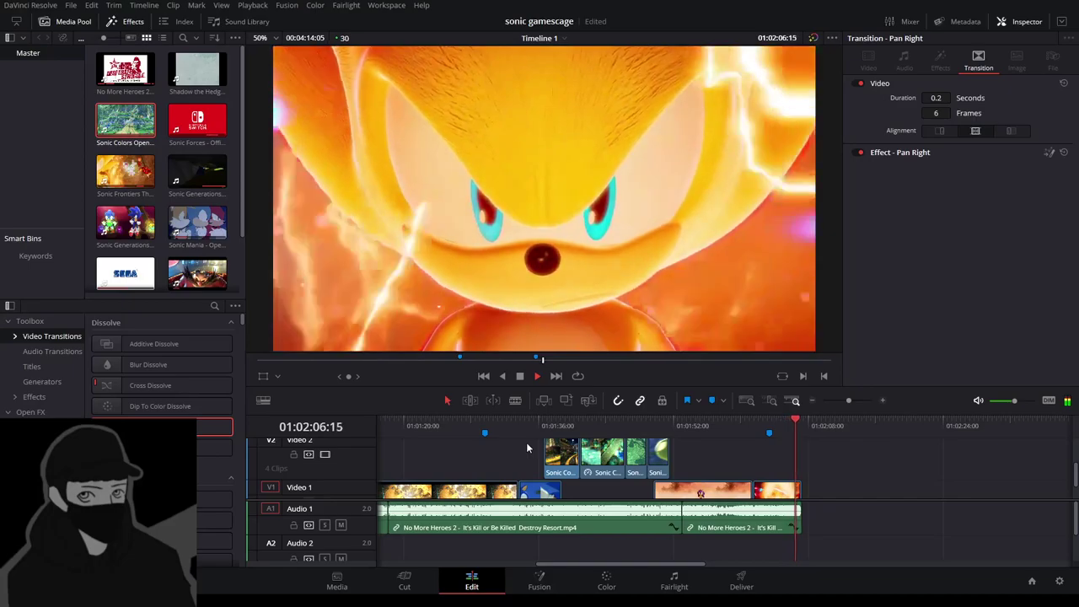
pyautogui.click(538, 425)
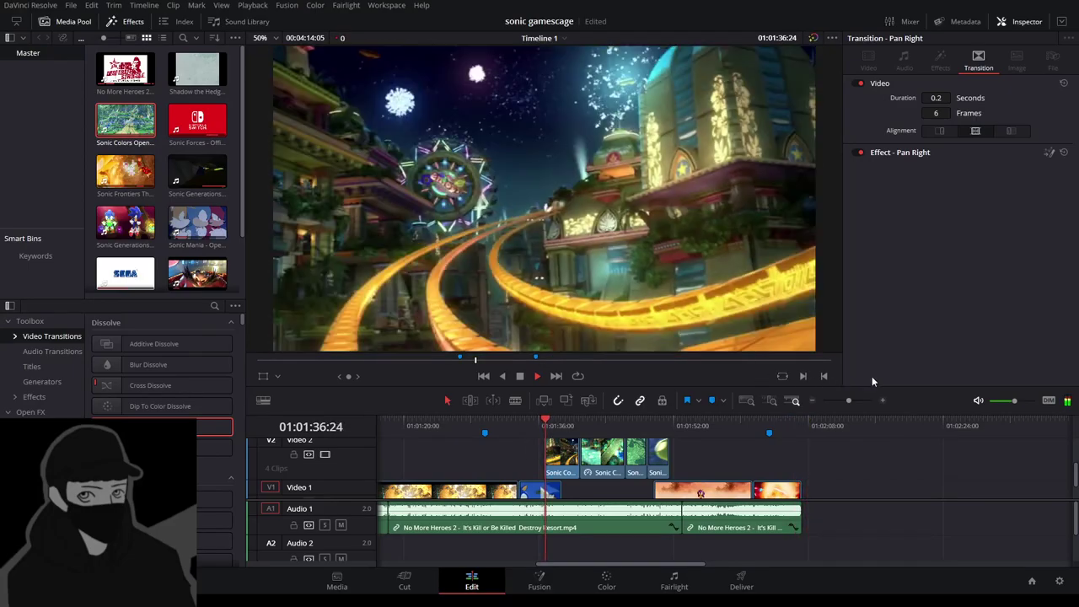
pyautogui.click(882, 401)
pyautogui.click(608, 426)
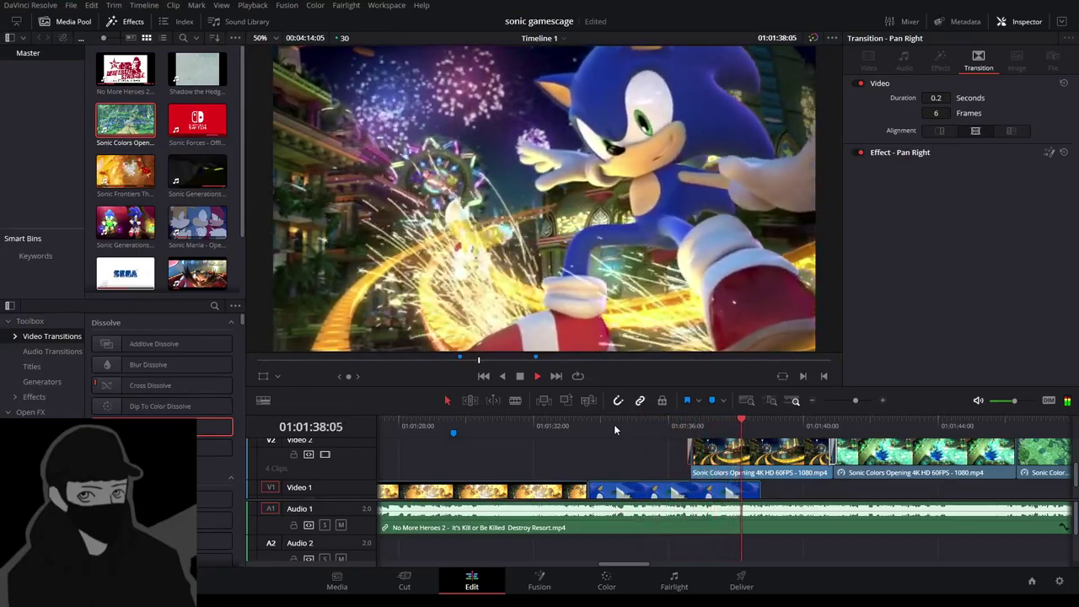
pyautogui.click(648, 426)
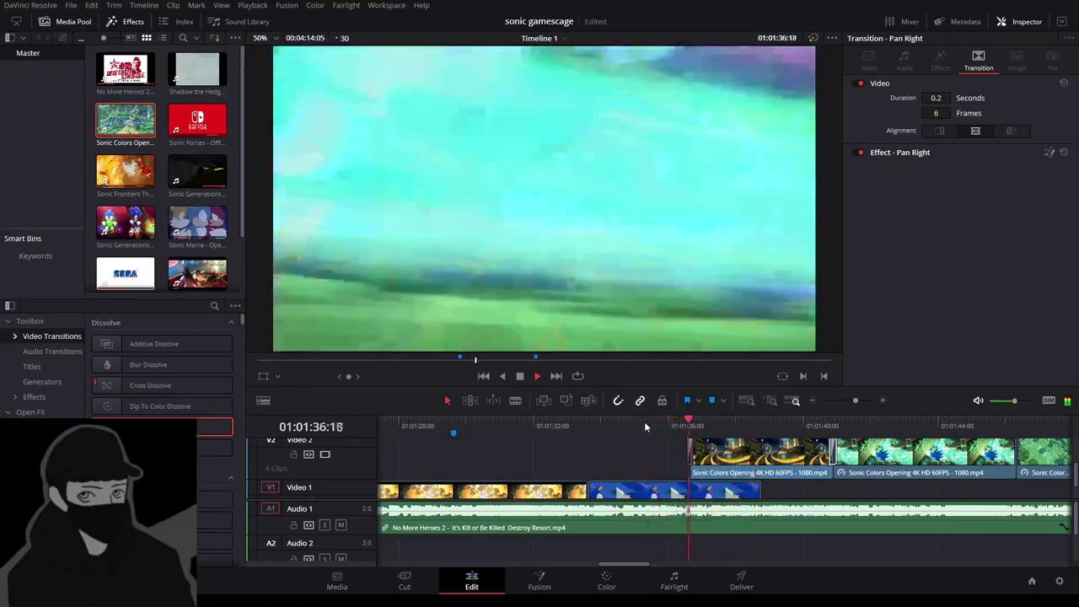
# Remove the Pan Right transition from the first Sonic Colors clip and preview other video transitions as a replacement.
pyautogui.press('space')
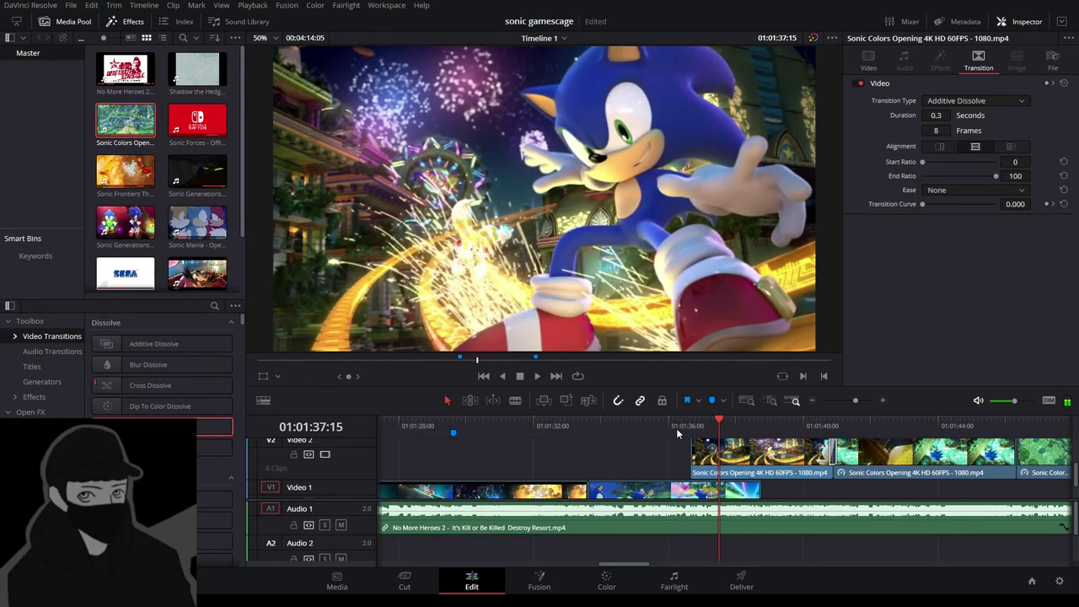
pyautogui.scroll(-5, 202, 549)
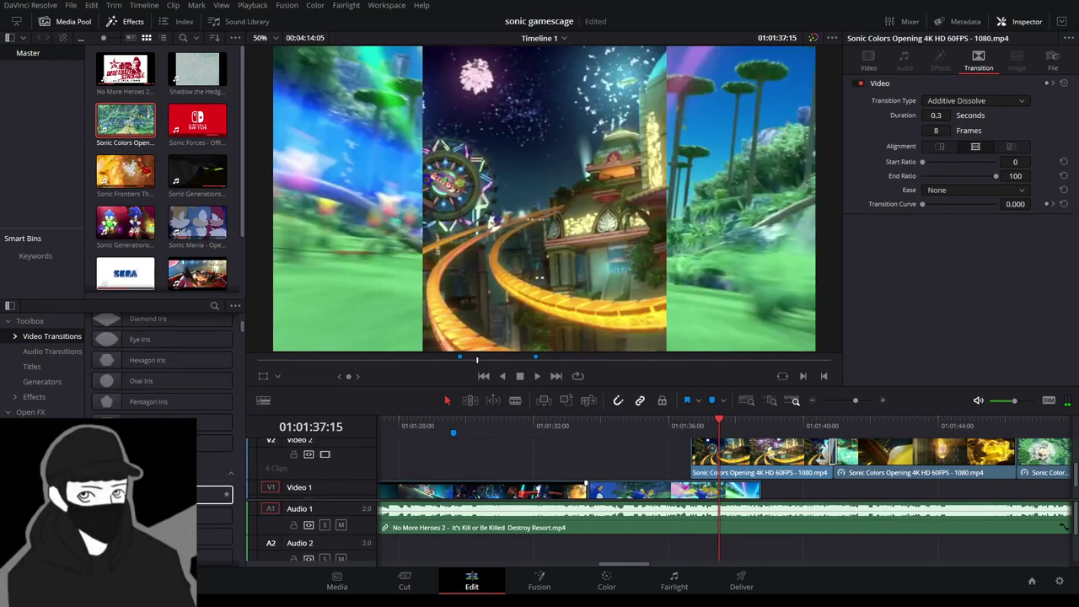
pyautogui.scroll(5, 215, 506)
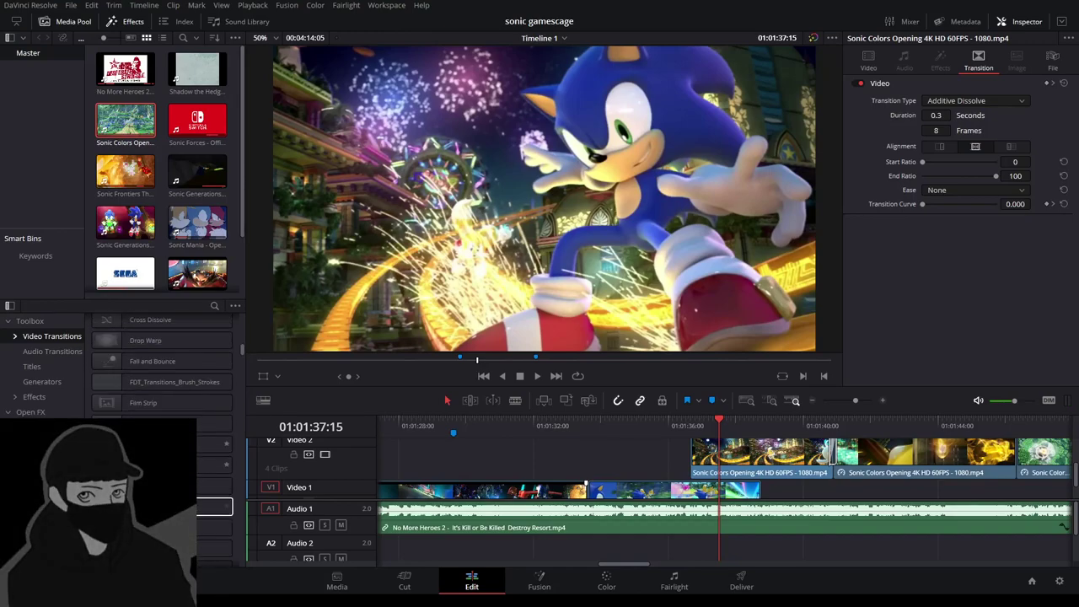
pyautogui.scroll(-6, 215, 510)
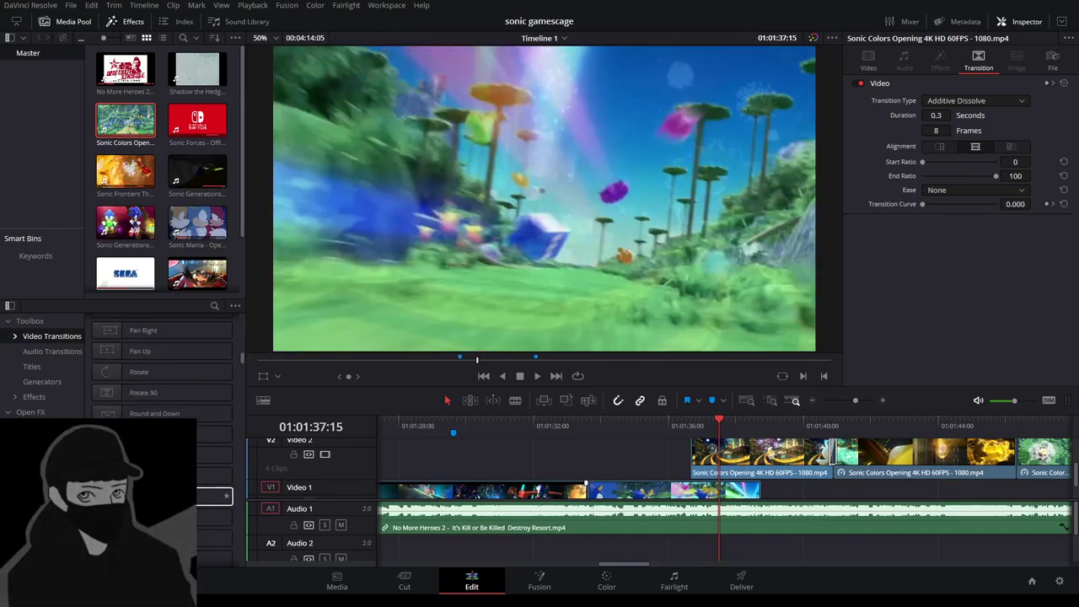
# Try a 10-frame Slide Right transition at the start of the first Sonic Colors clip on Video 2 and replay the join.
pyautogui.moveTo(205, 500); pyautogui.dragTo(435, 511)
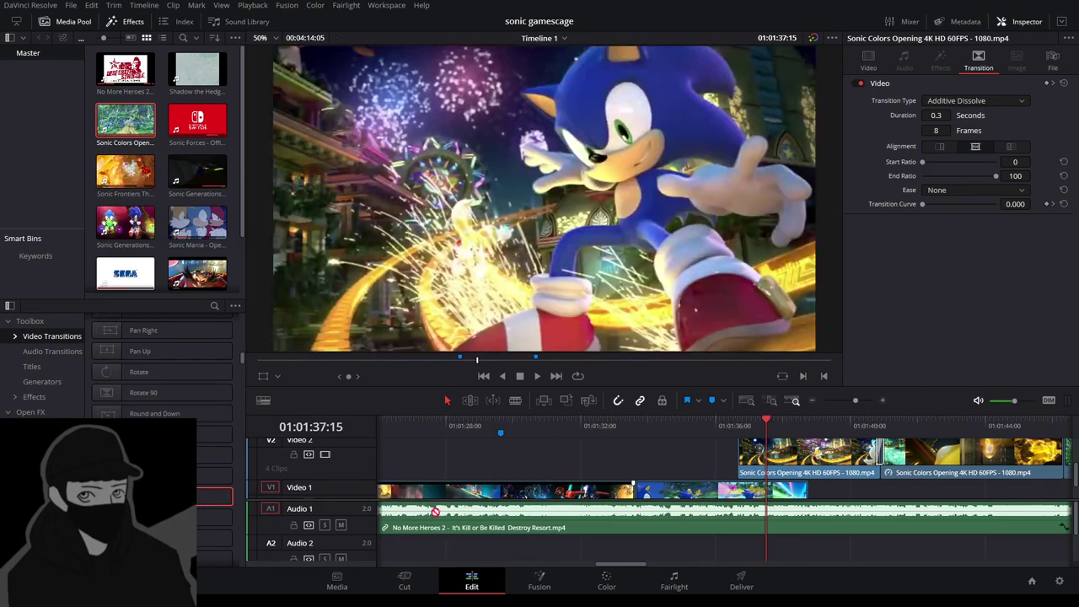
pyautogui.moveTo(715, 480); pyautogui.dragTo(740, 456)
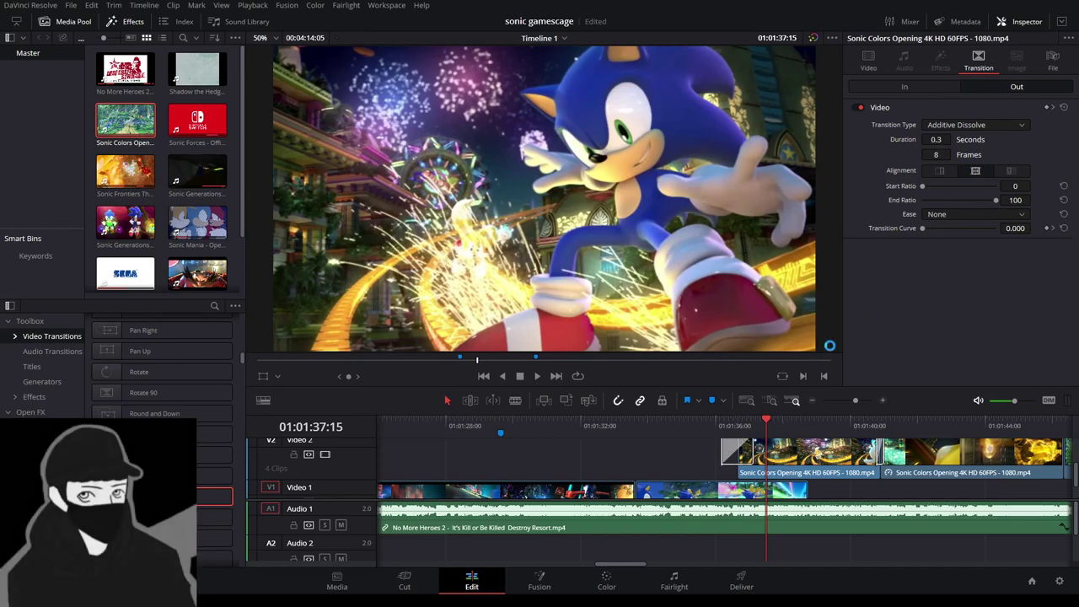
pyautogui.moveTo(727, 456); pyautogui.dragTo(732, 451)
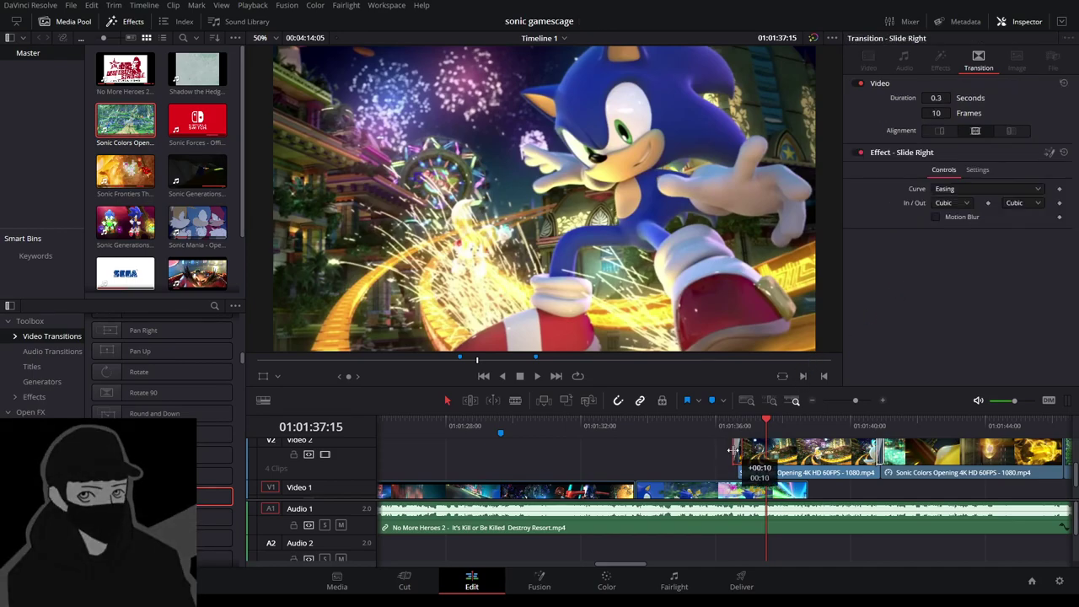
pyautogui.click(713, 424)
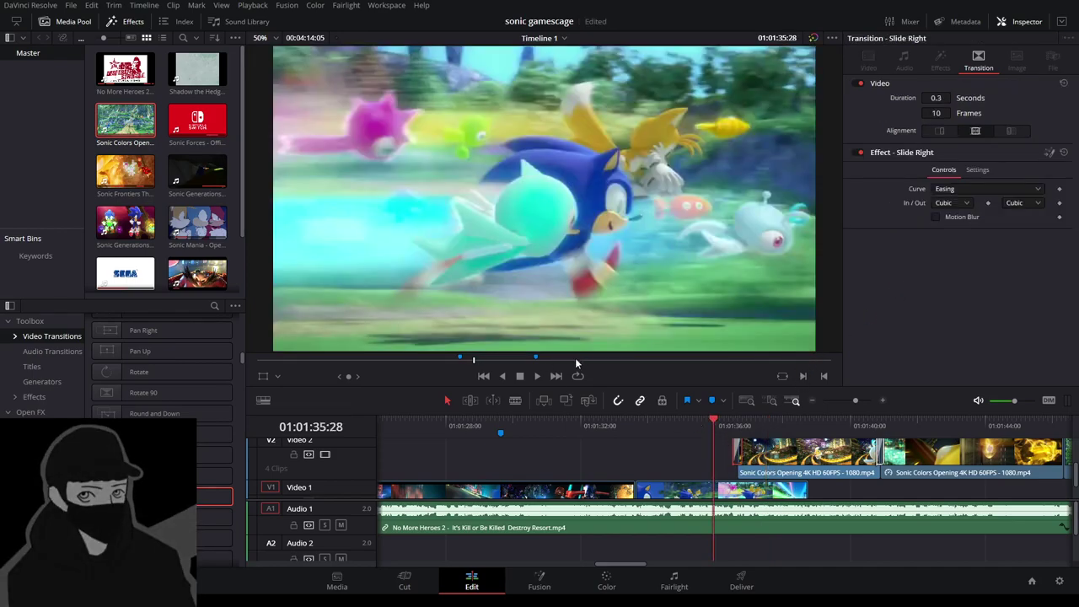
pyautogui.click(542, 375)
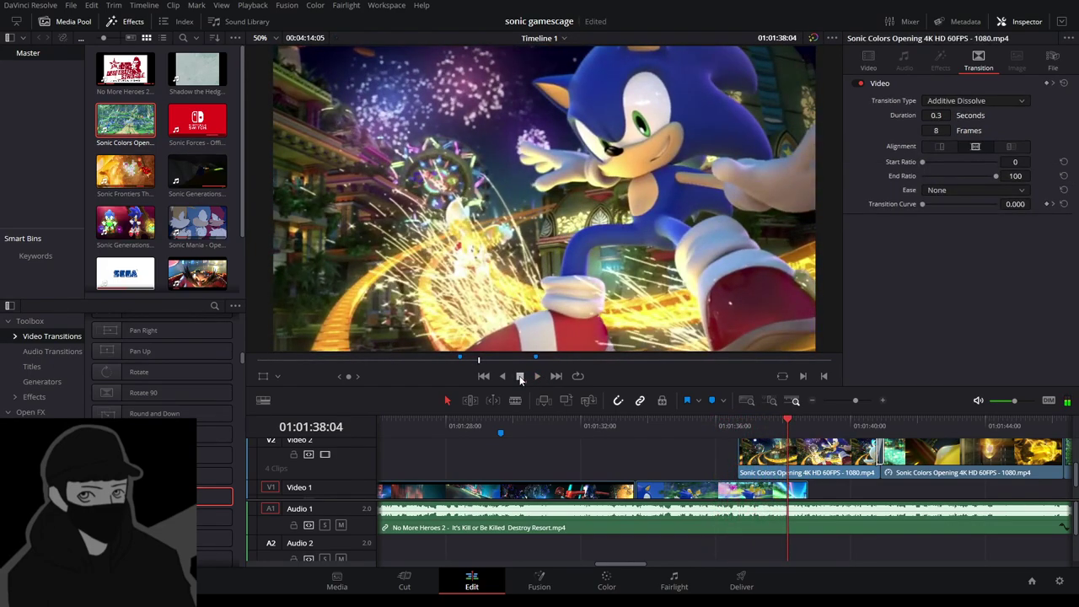
# Try a Warp transition on the Video 1 cut at about 01:01:33 and undo it.
pyautogui.scroll(-3, 215, 463)
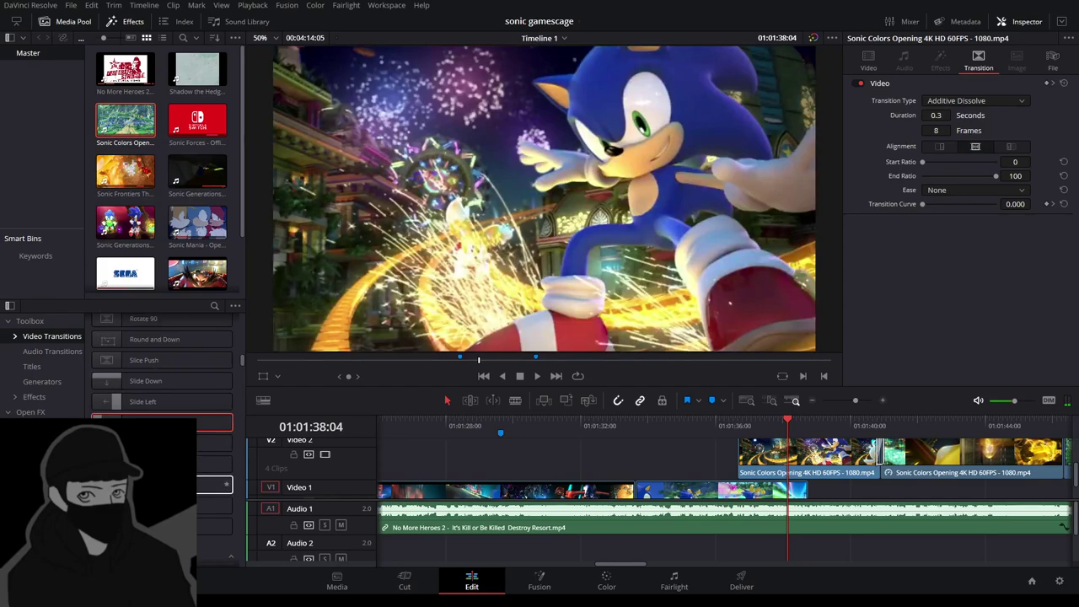
pyautogui.moveTo(226, 484); pyautogui.dragTo(641, 487)
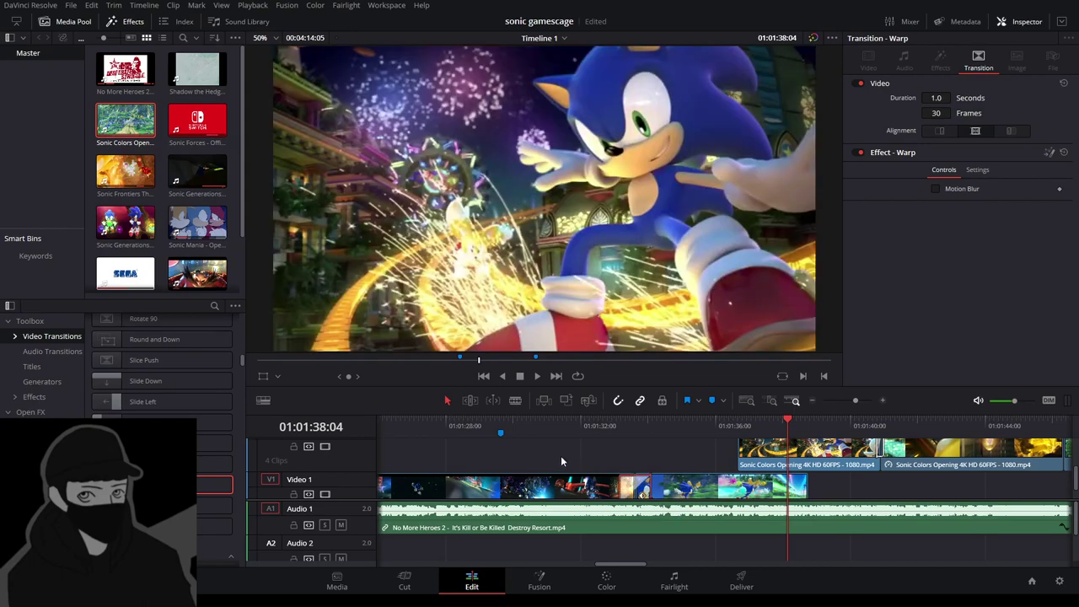
pyautogui.scroll(1, 595, 455)
pyautogui.scroll(-2, 598, 459)
pyautogui.hotkey('ctrl', 'z')
# Apply a 30-frame Warp transition to the start of the first Sonic Colors clip on Video 2 and replay the join.
pyautogui.scroll(1, 545, 478)
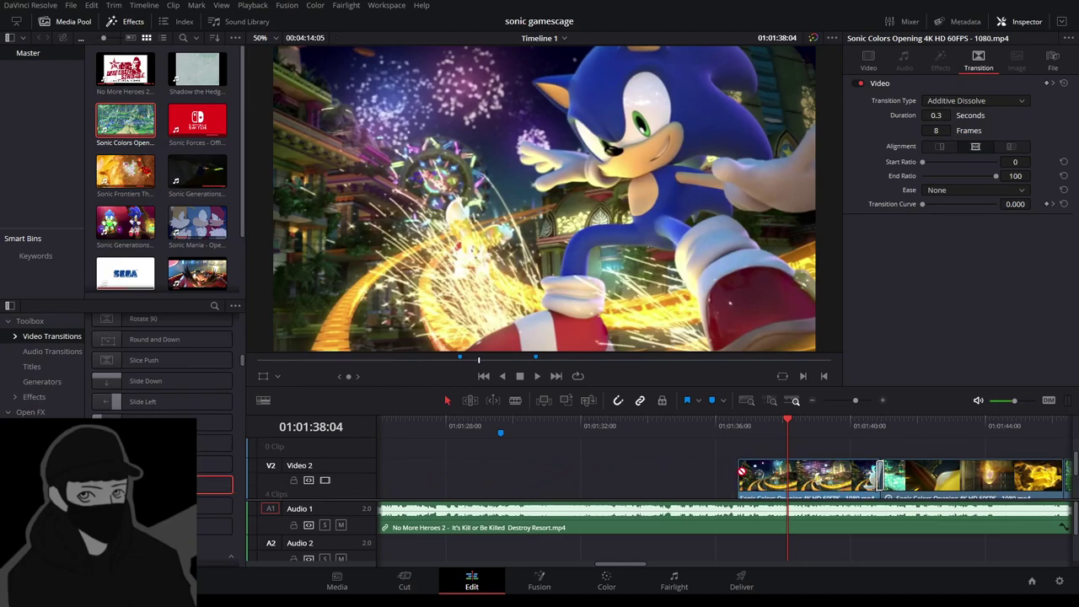
pyautogui.click(668, 431)
pyautogui.press('space')
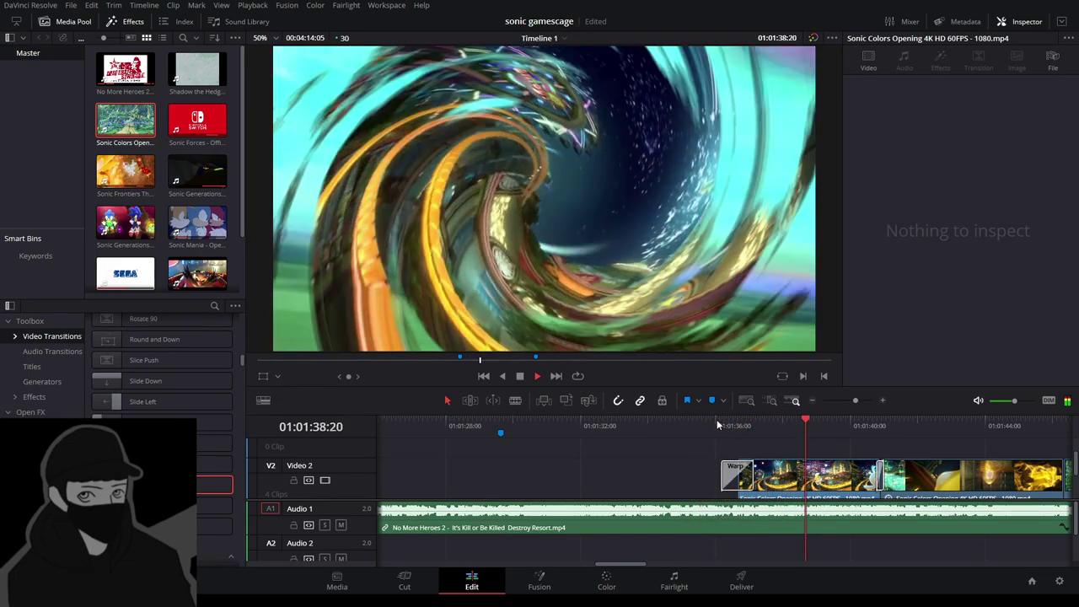
pyautogui.click(721, 425)
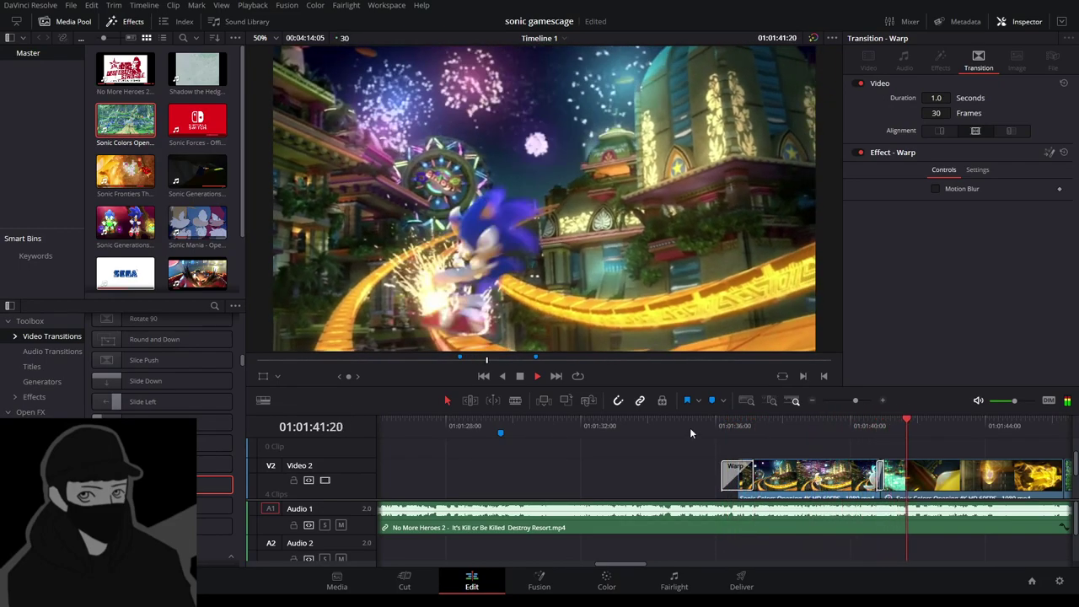
pyautogui.click(687, 429)
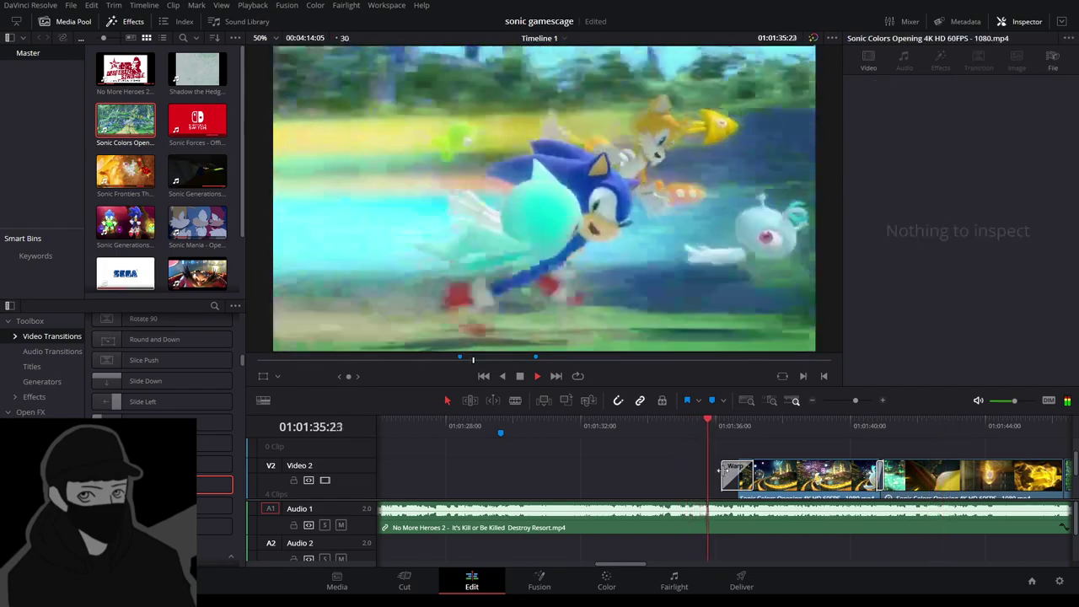
# Shorten the Warp transition on the first Sonic Colors clip to 12 frames and replay it from about 01:01:36.
pyautogui.moveTo(722, 473); pyautogui.dragTo(727, 473)
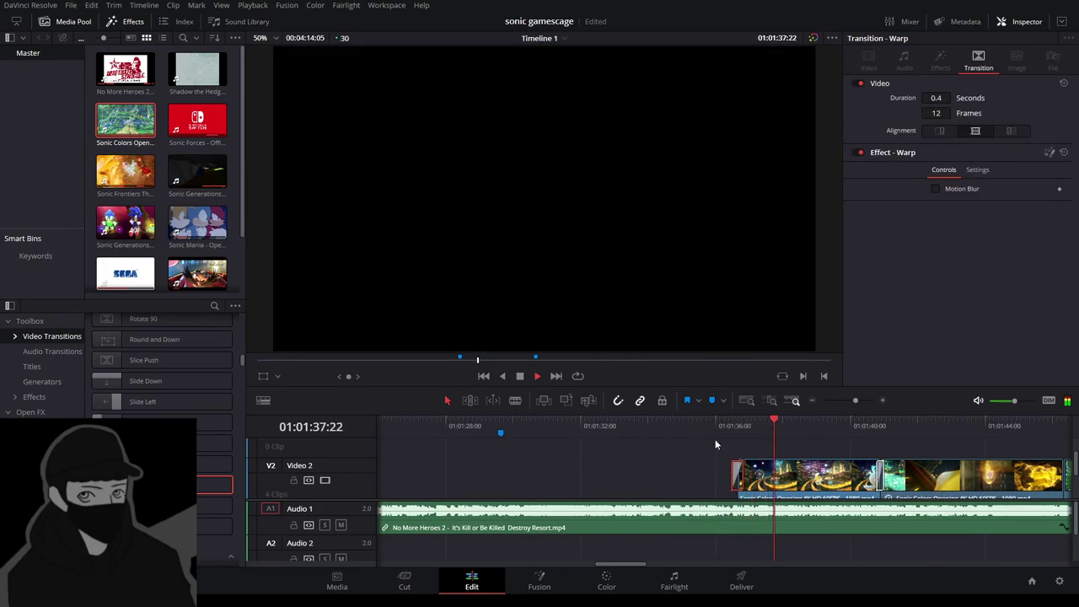
pyautogui.click(715, 426)
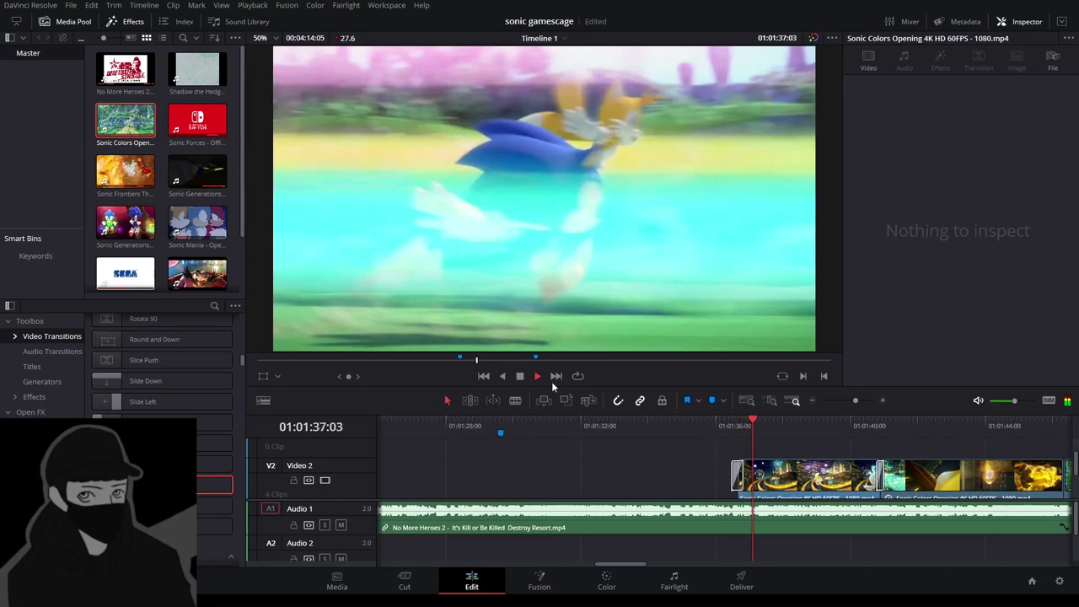
pyautogui.click(516, 378)
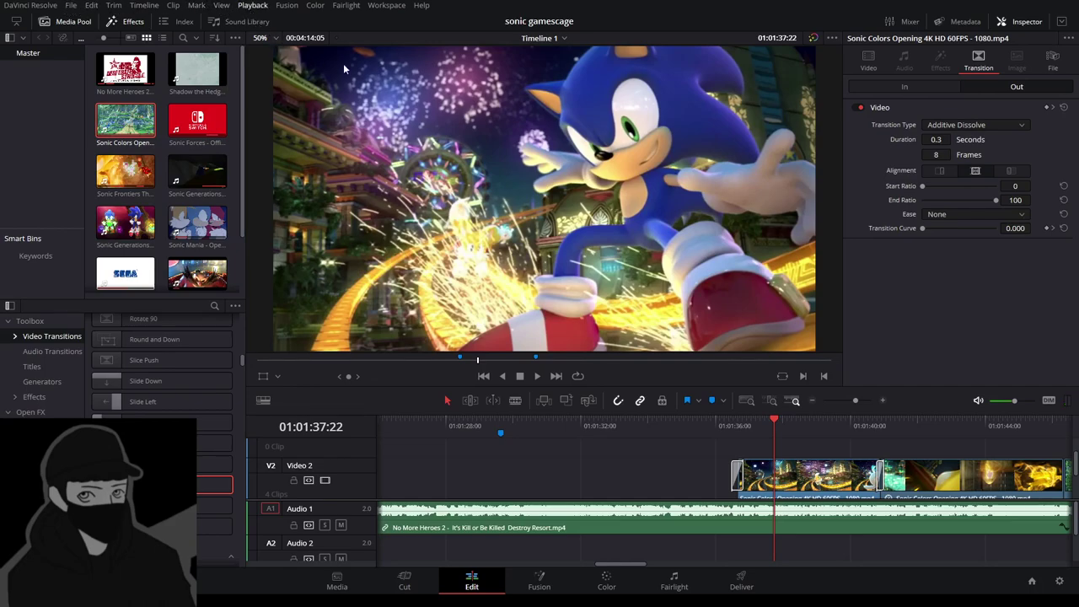
# Replay the 12-frame Warp transition from about 01:01:35 and return the playhead to about 01:01:36.
pyautogui.click(678, 430)
pyautogui.click(538, 376)
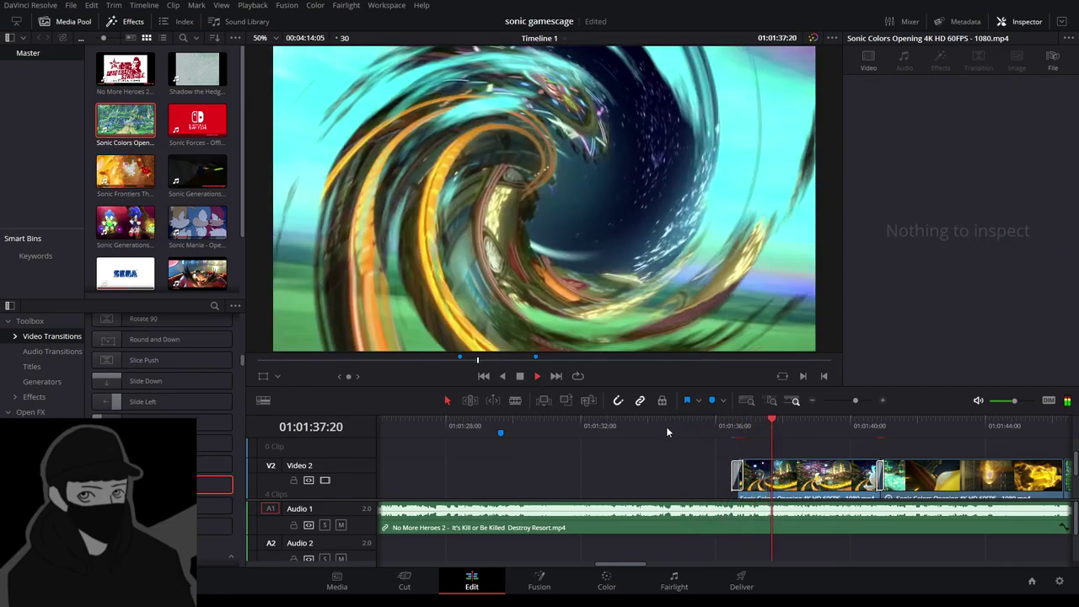
pyautogui.click(676, 430)
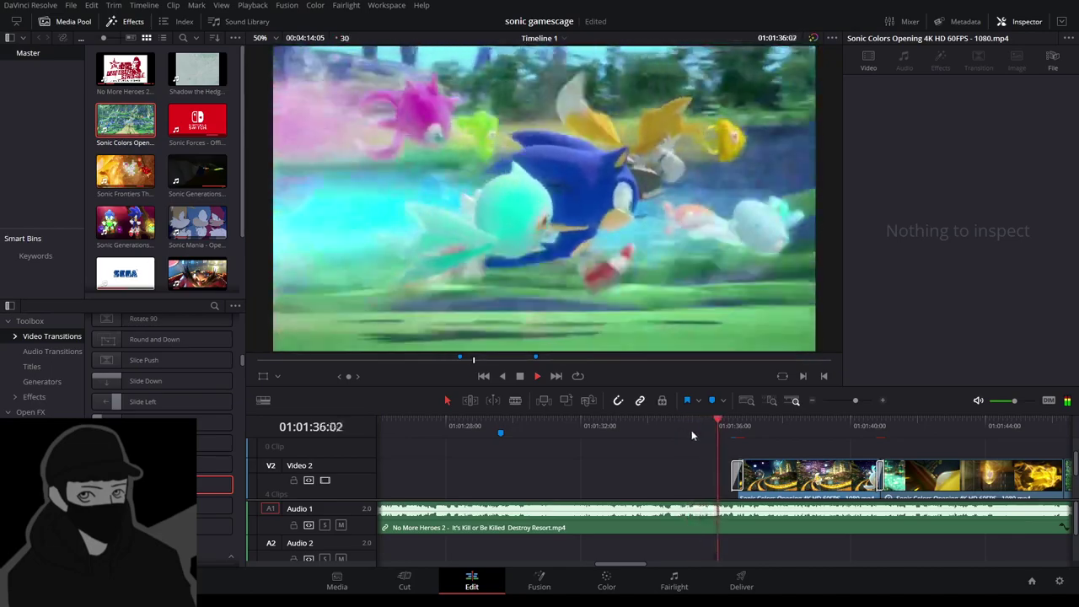
pyautogui.click(712, 430)
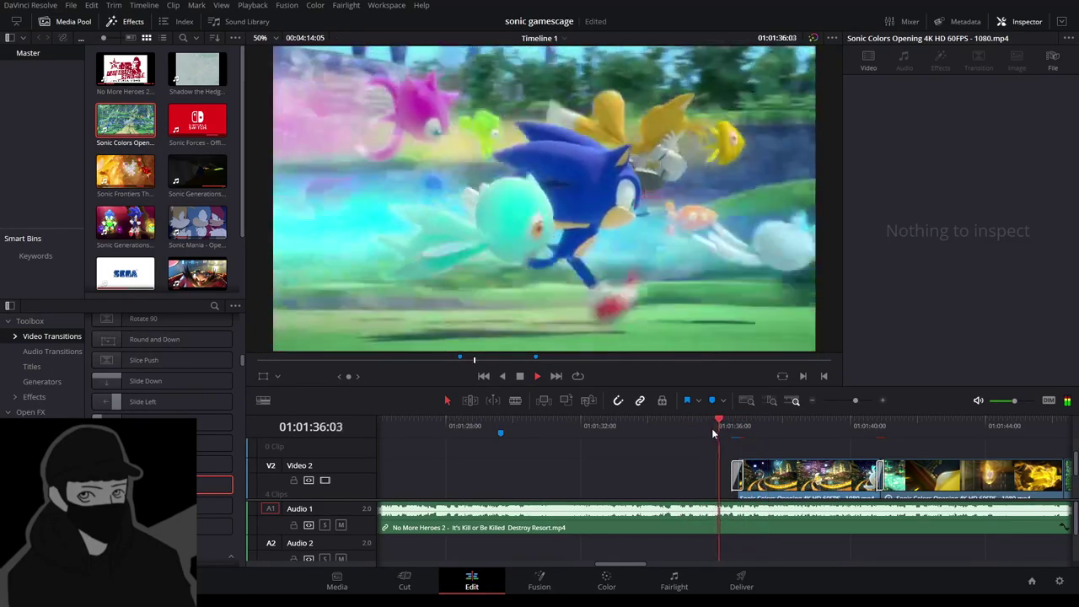
# Lengthen the Warp transition on the first Sonic Colors clip to 22 frames and replay it from about 01:01:35.
pyautogui.click(712, 428)
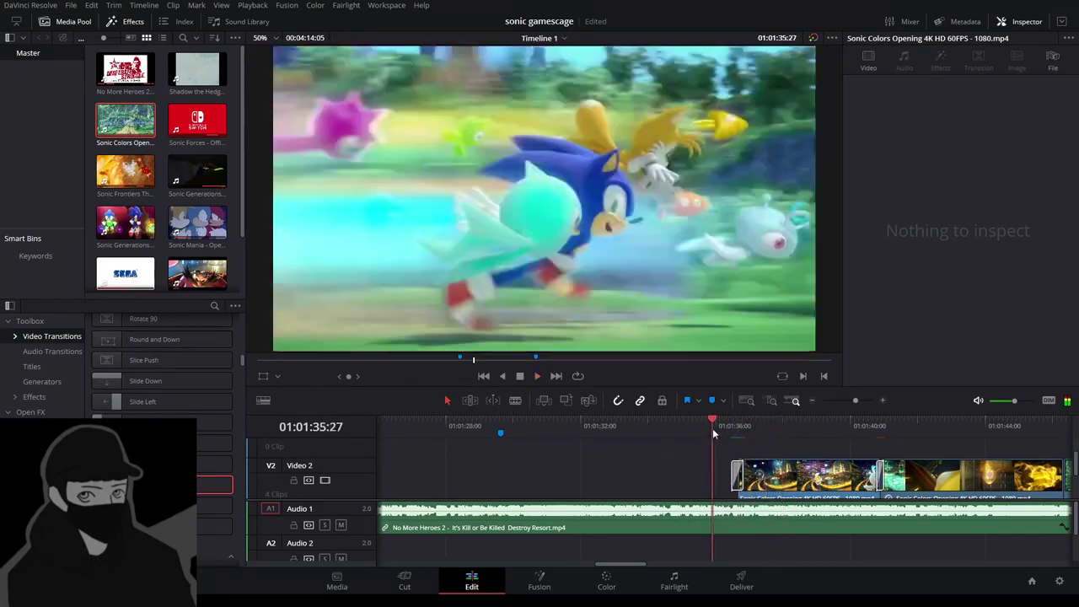
pyautogui.click(733, 474)
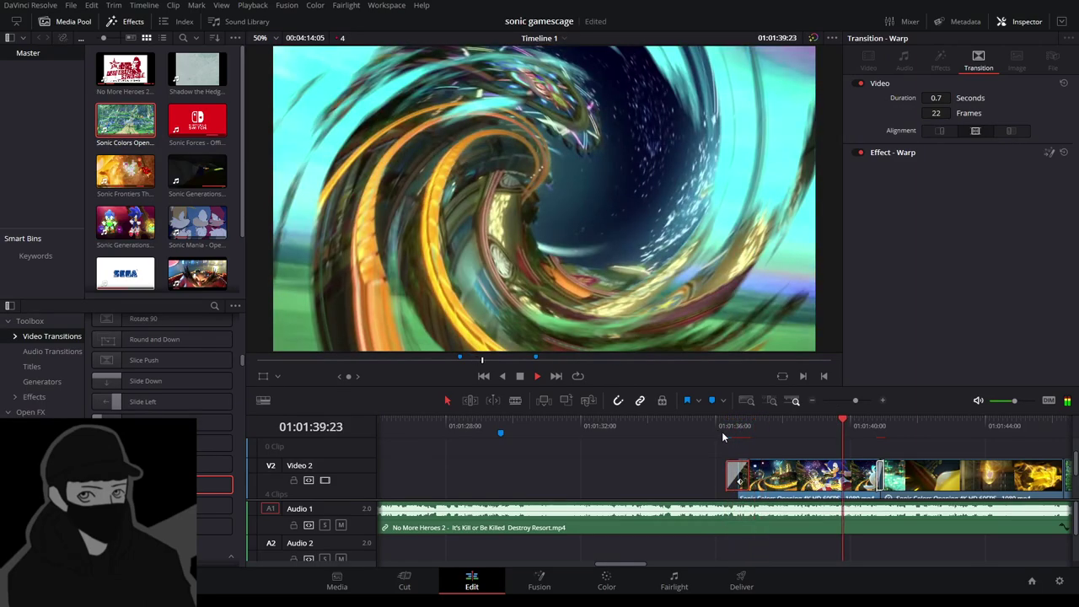
pyautogui.click(705, 429)
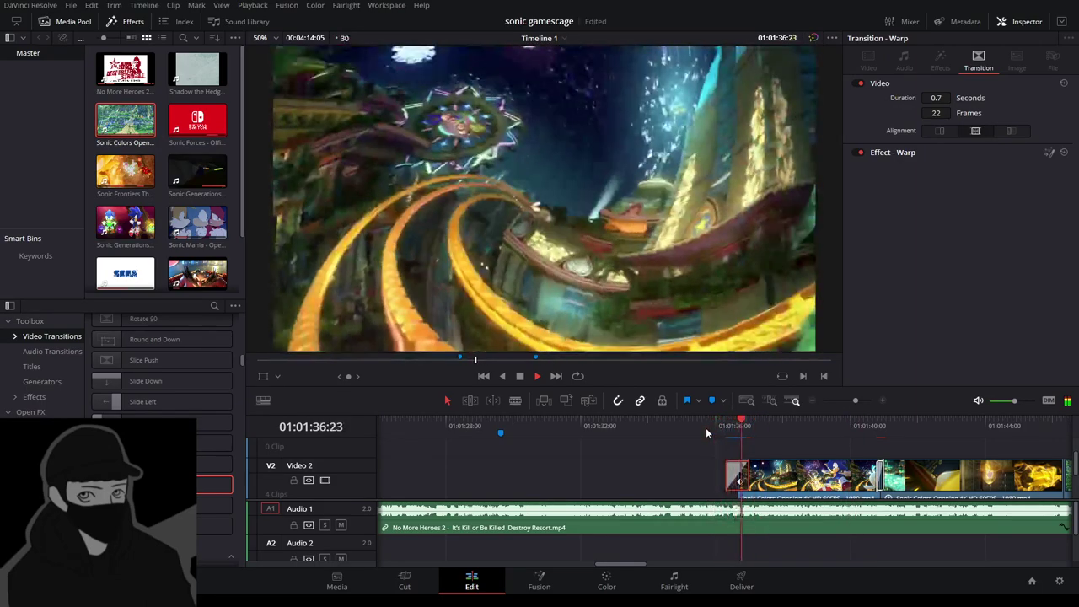
pyautogui.click(706, 427)
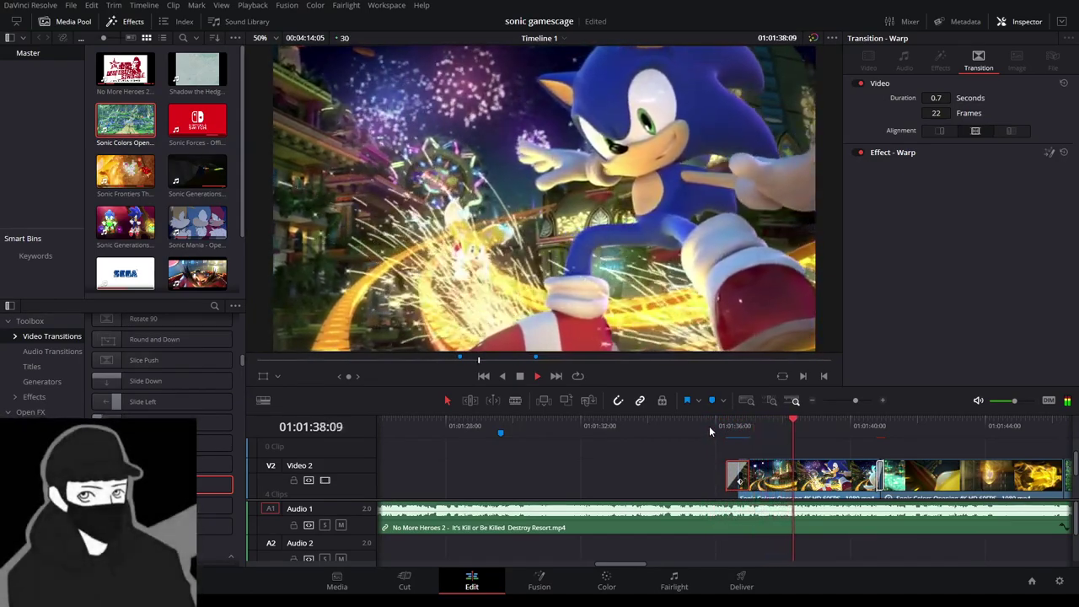
pyautogui.click(709, 426)
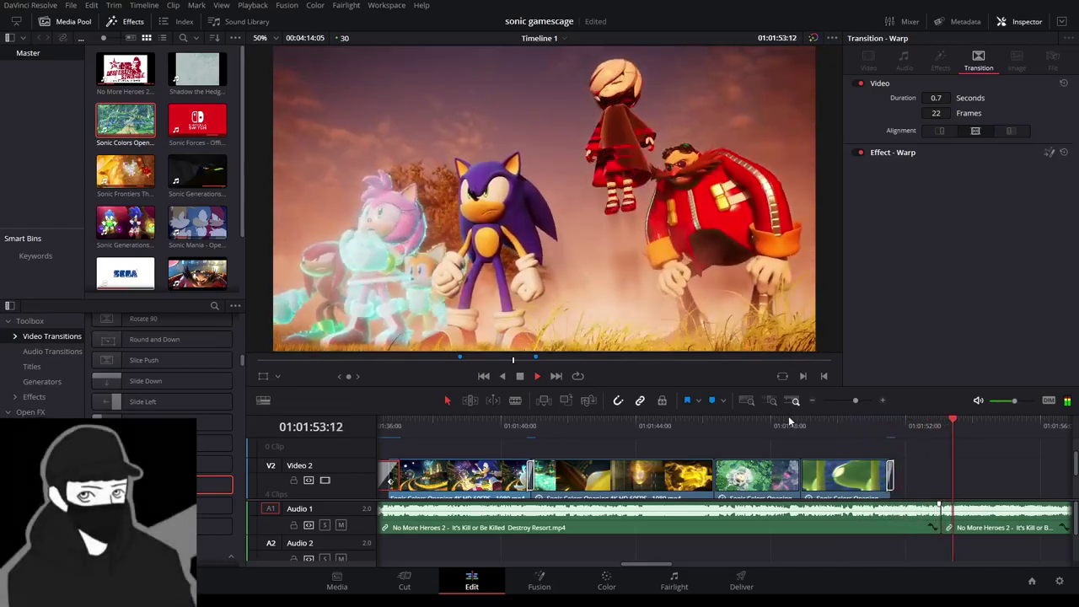
# Delete the leftover Sonic Colors video and audio clips that lie beyond the gap after the end of the edit.
pyautogui.click(811, 400)
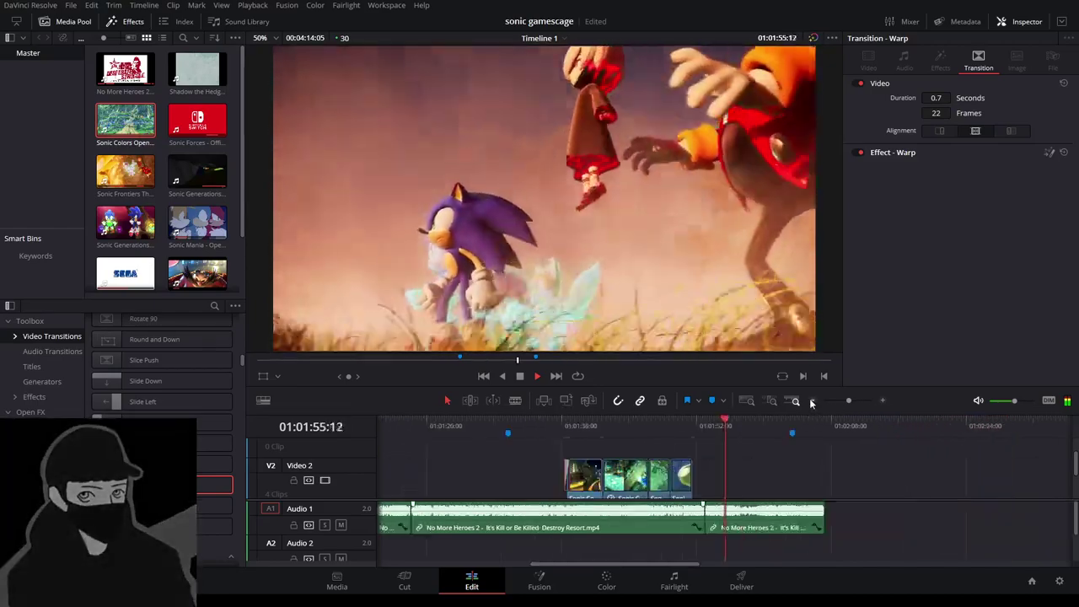
pyautogui.click(811, 401)
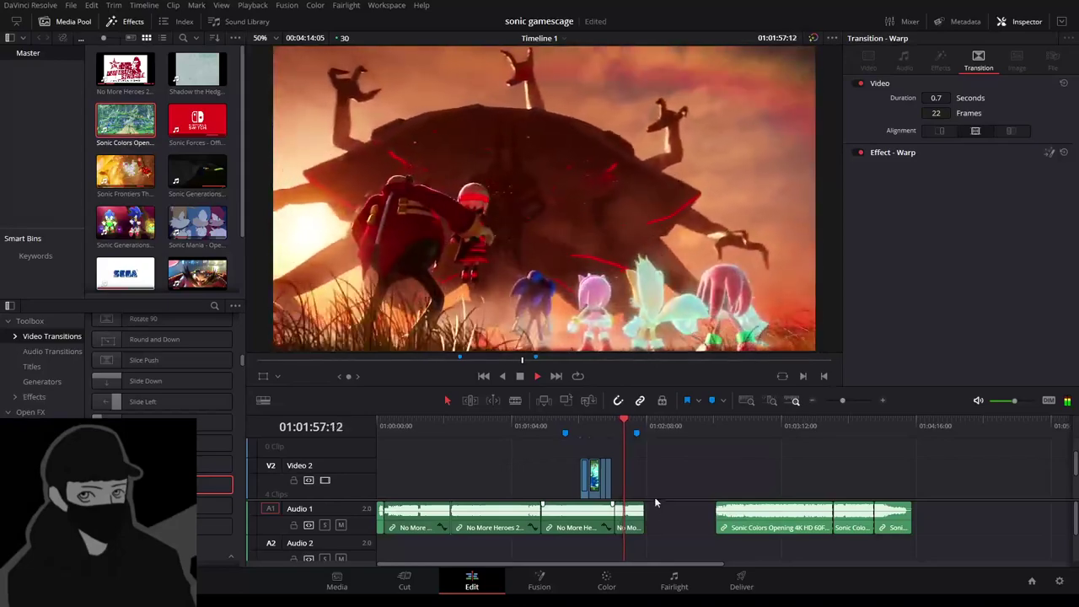
pyautogui.scroll(-3, 654, 497)
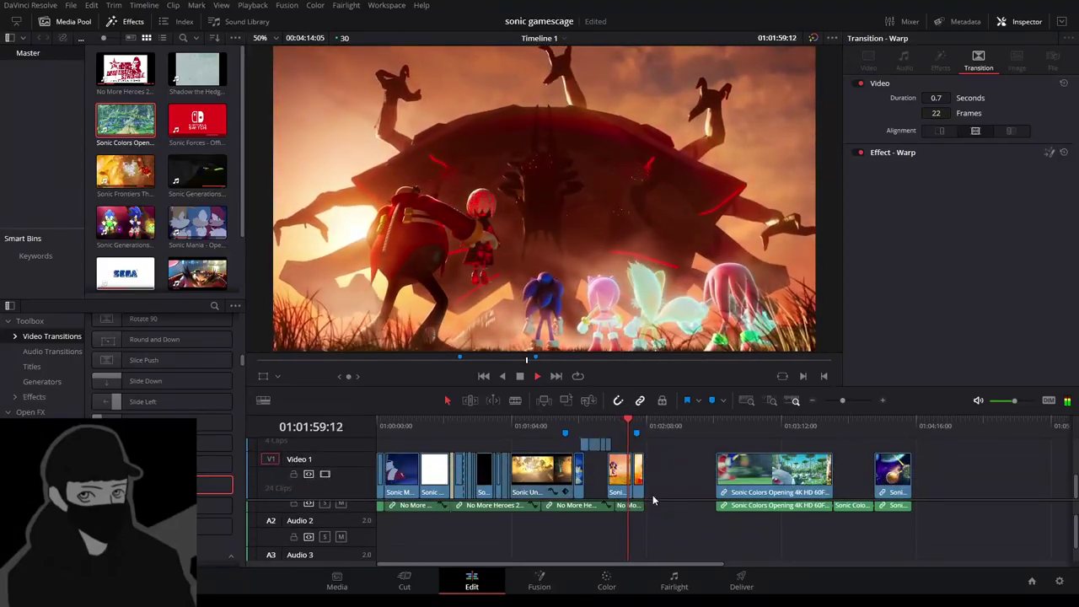
pyautogui.scroll(-2, 722, 529)
pyautogui.moveTo(722, 529); pyautogui.dragTo(934, 478)
pyautogui.press('Delete')
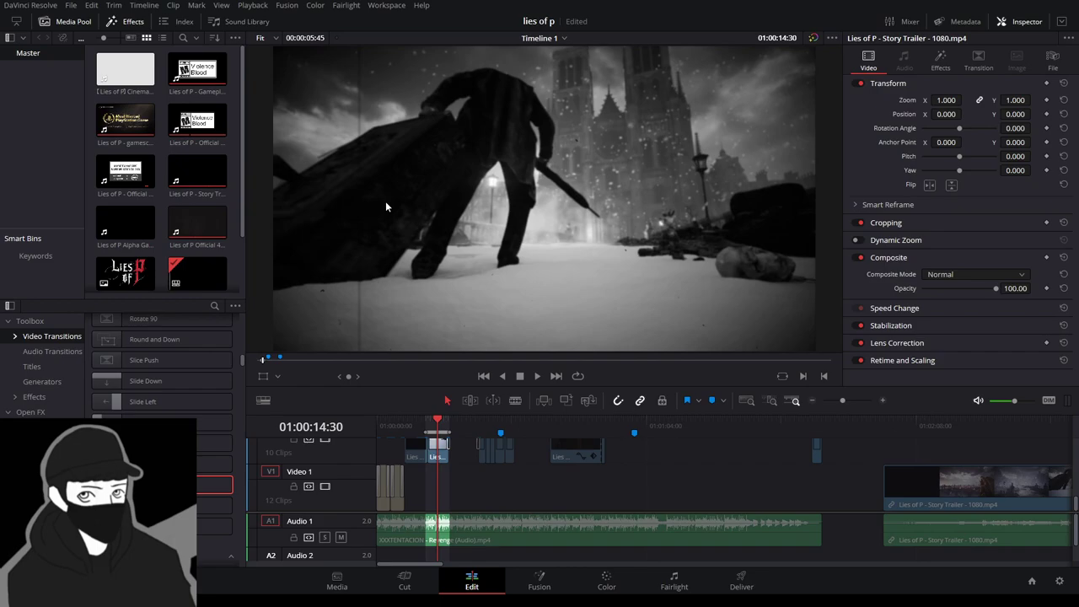
# In the lies of p project, play the black-and-white Story Trailer clip and examine its Film Damage Scratch 1 movement and flicker settings.
pyautogui.click(537, 375)
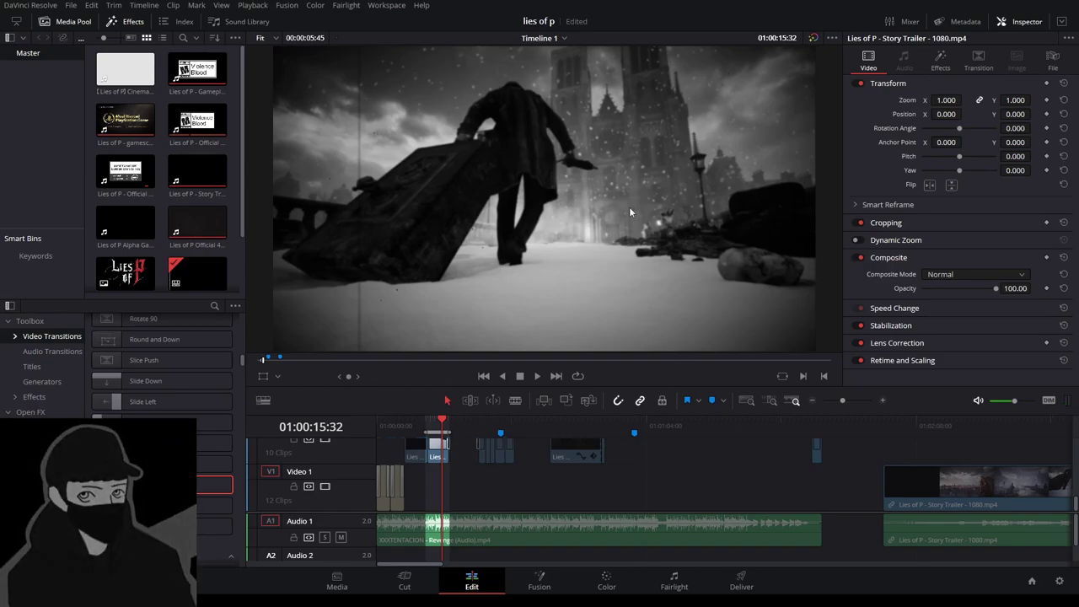
pyautogui.click(940, 61)
pyautogui.scroll(-4, 867, 314)
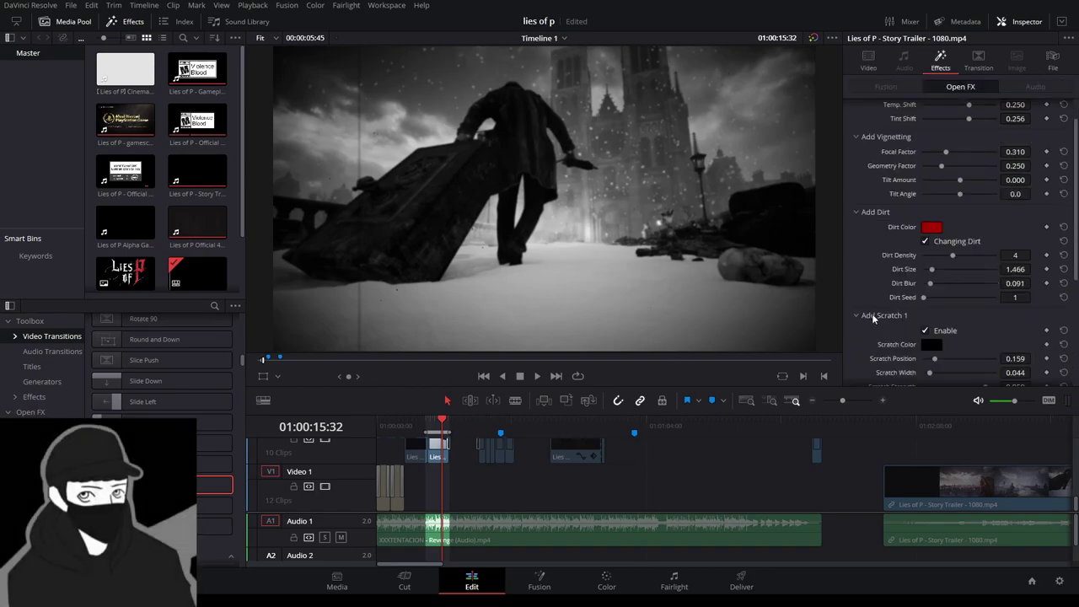
pyautogui.scroll(-3, 866, 314)
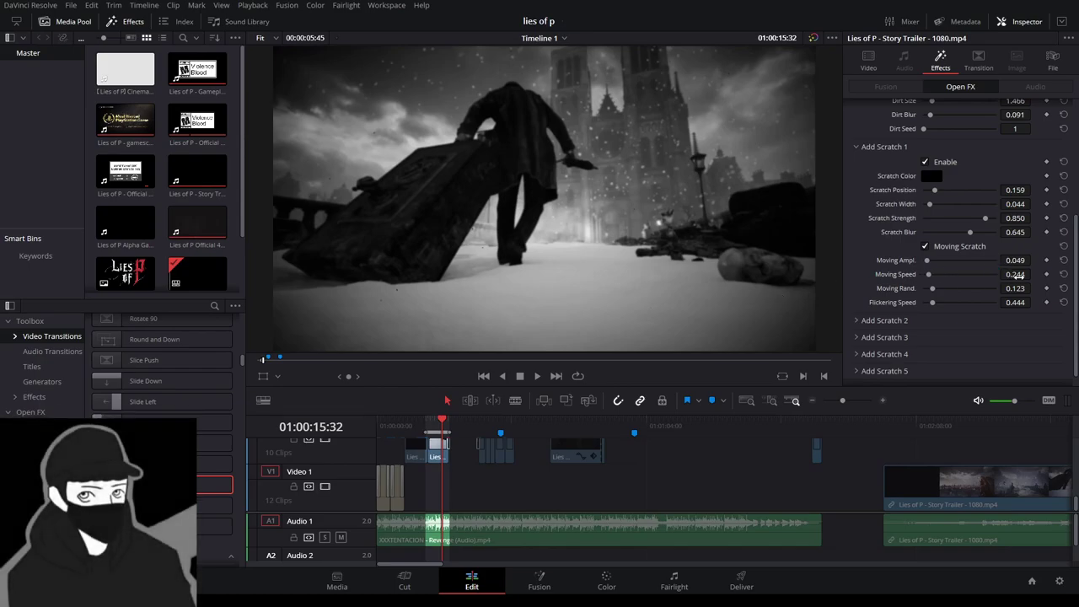
pyautogui.moveTo(1015, 275); pyautogui.dragTo(1033, 302)
# Replay the marked Lies of P range from about 01:00:11:36, stop at 01:00:14:47 and open the render settings for delivery.
pyautogui.click(428, 425)
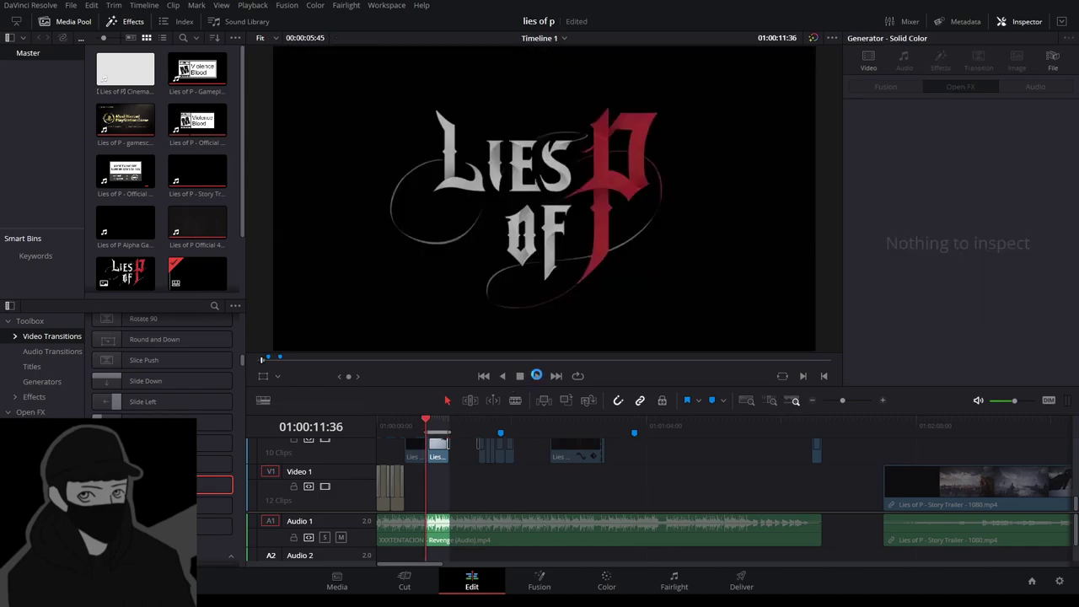
pyautogui.click(537, 376)
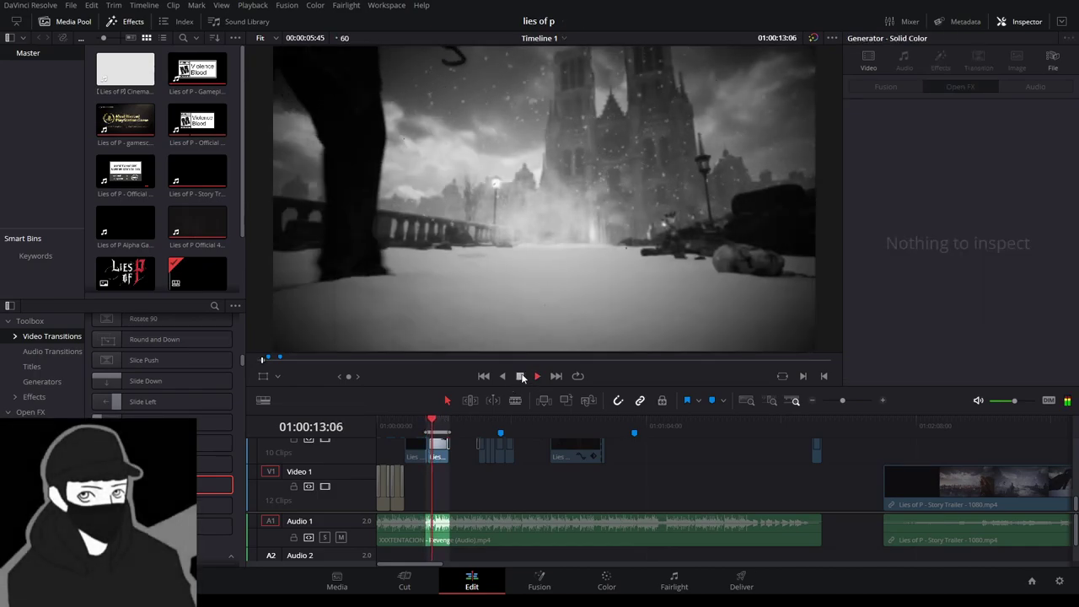
pyautogui.click(522, 378)
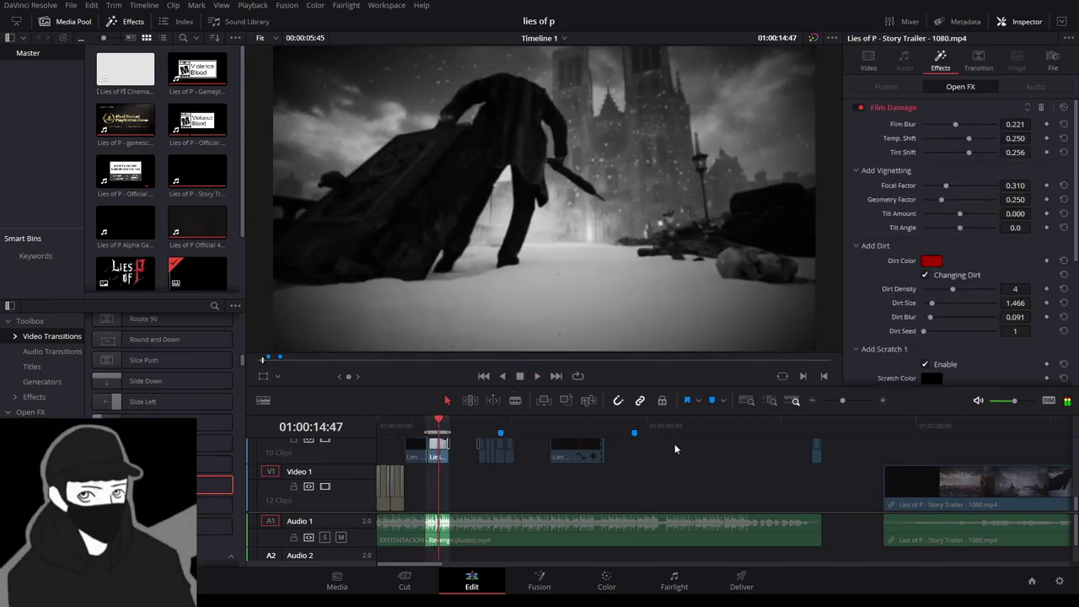
pyautogui.click(742, 581)
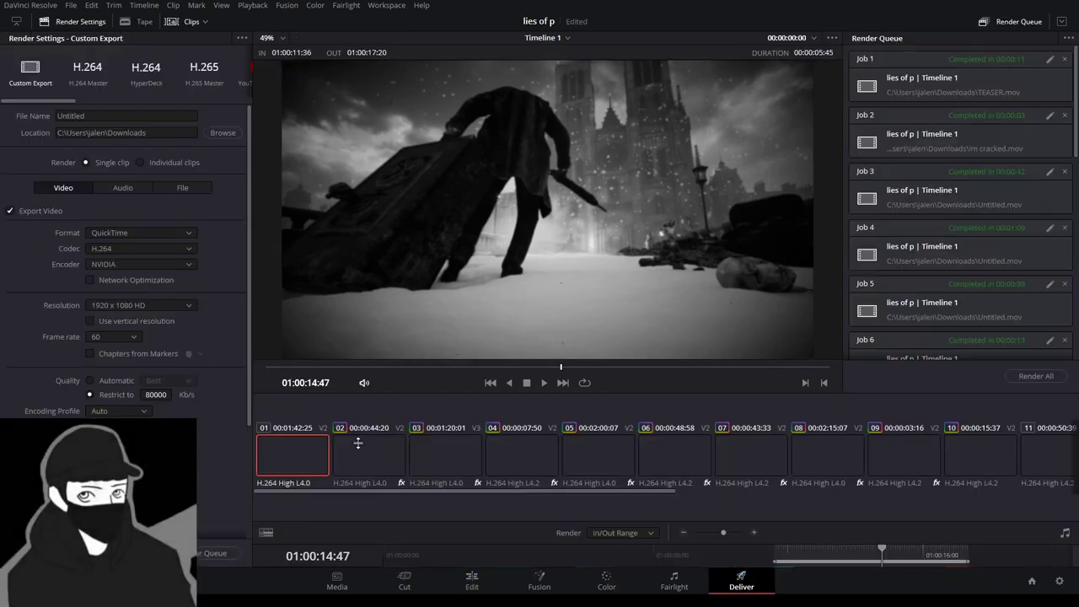